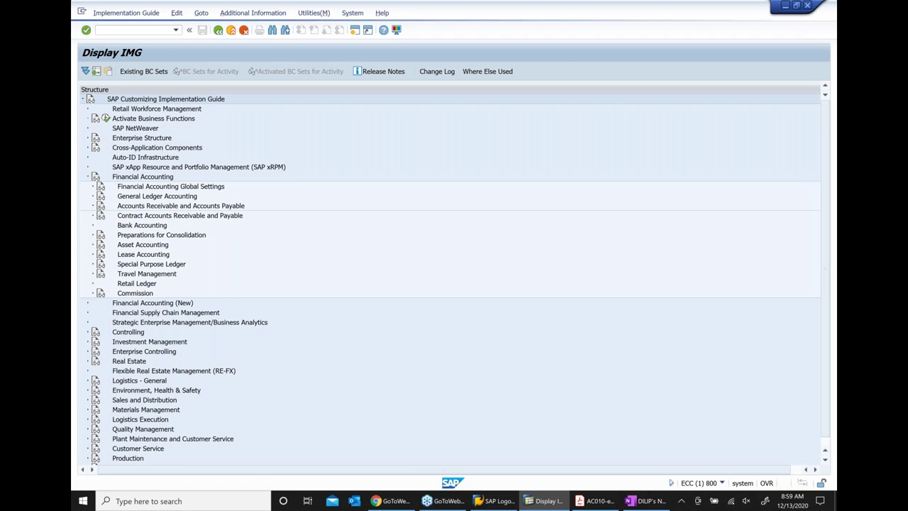
# Expand Financial Accounting > Accounts Receivable and Accounts Payable > Credit Management in the IMG tree
pyautogui.click(92, 206)
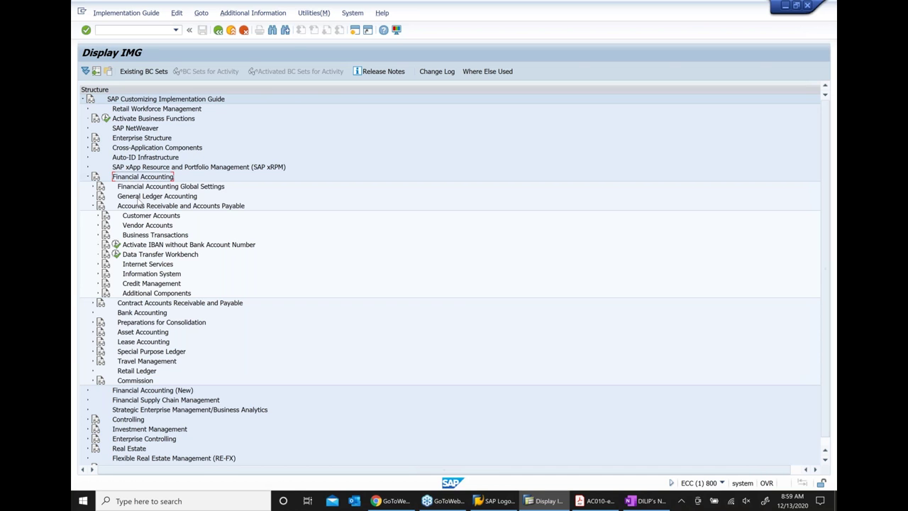
pyautogui.click(140, 206)
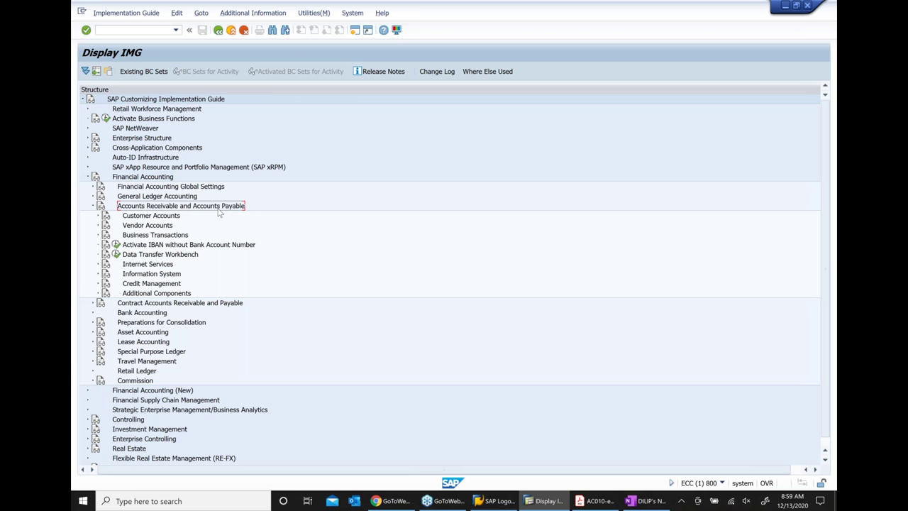
pyautogui.click(158, 286)
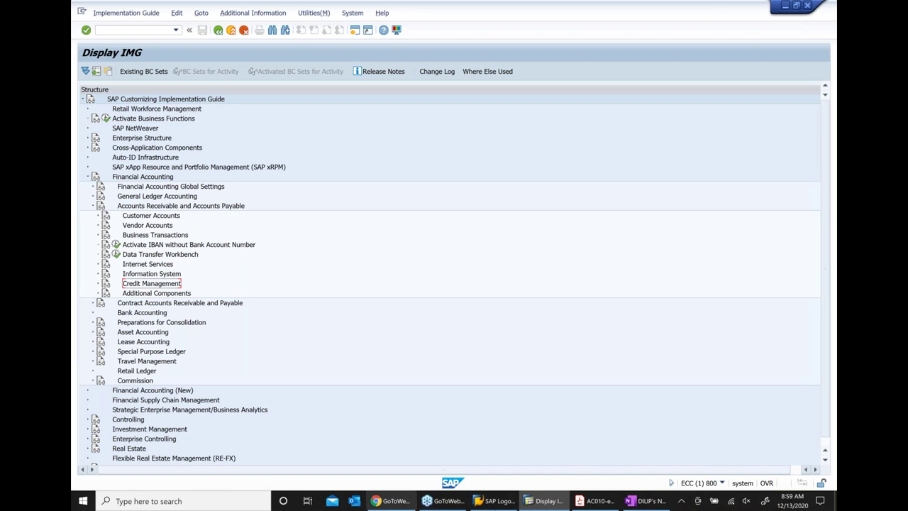
pyautogui.moveTo(497, 501)
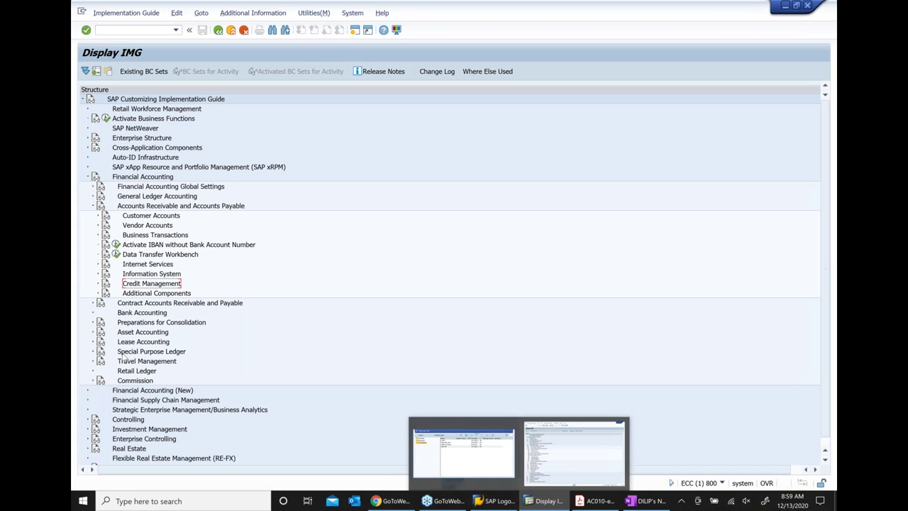
pyautogui.click(149, 180)
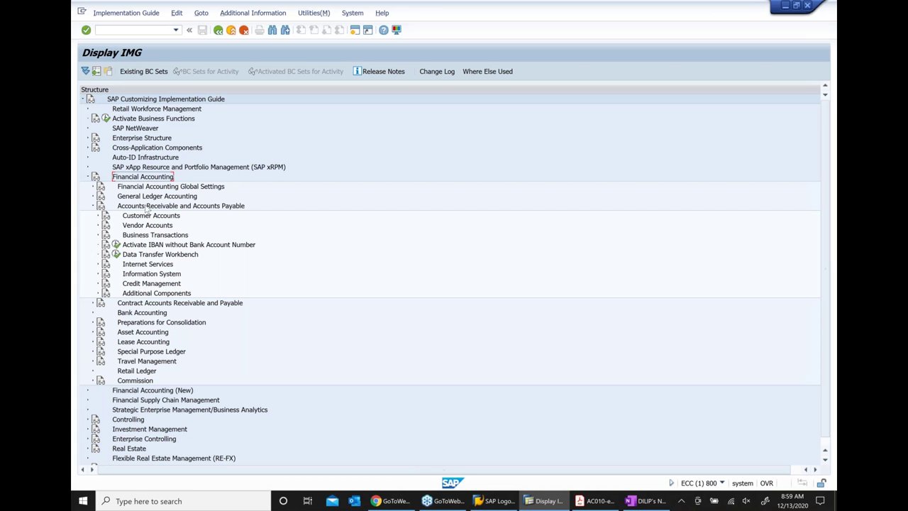
pyautogui.click(147, 208)
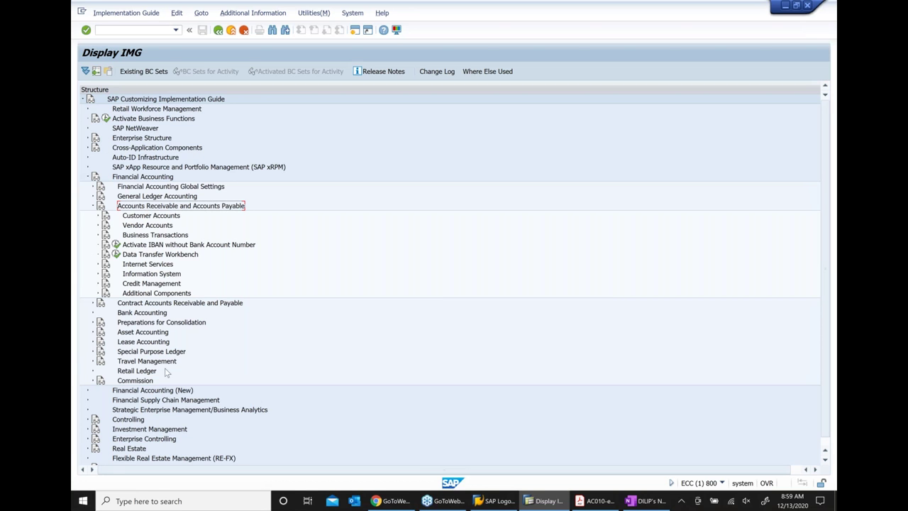
pyautogui.click(155, 286)
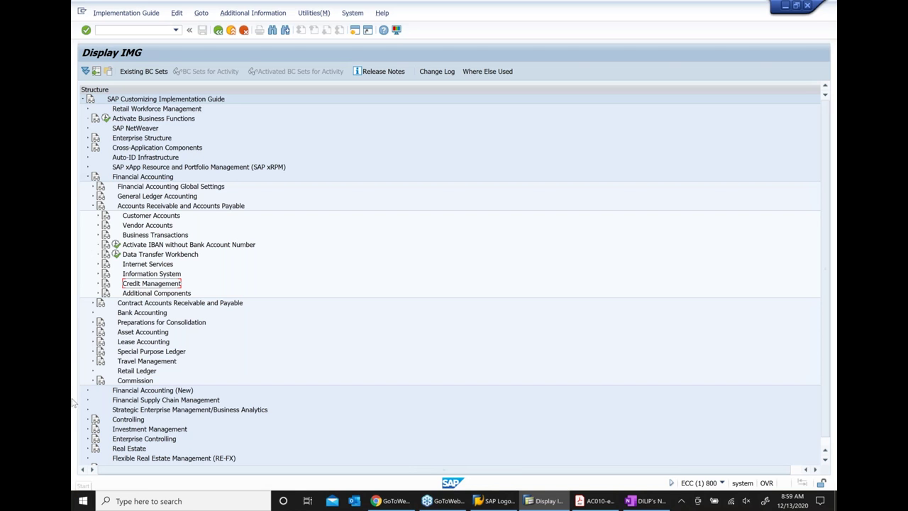
pyautogui.click(98, 285)
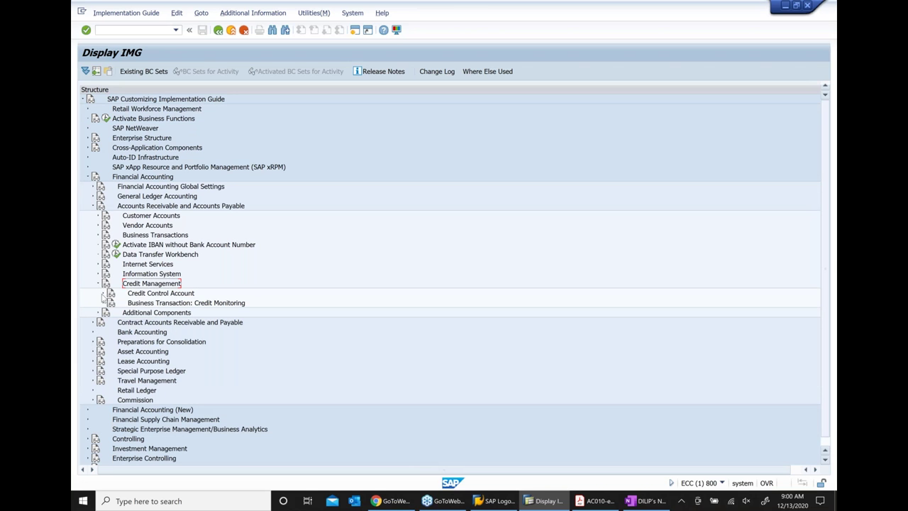
# Expand Credit Control Account to list its activities
pyautogui.click(102, 294)
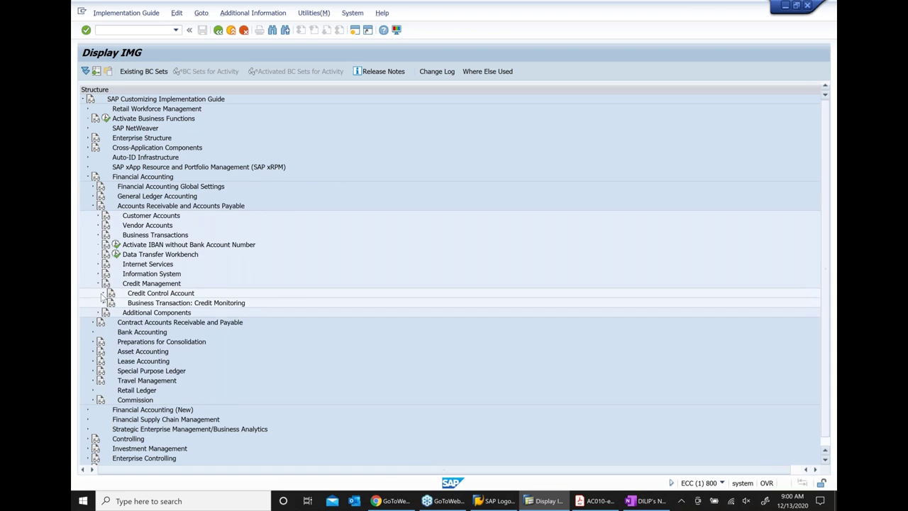
pyautogui.click(151, 283)
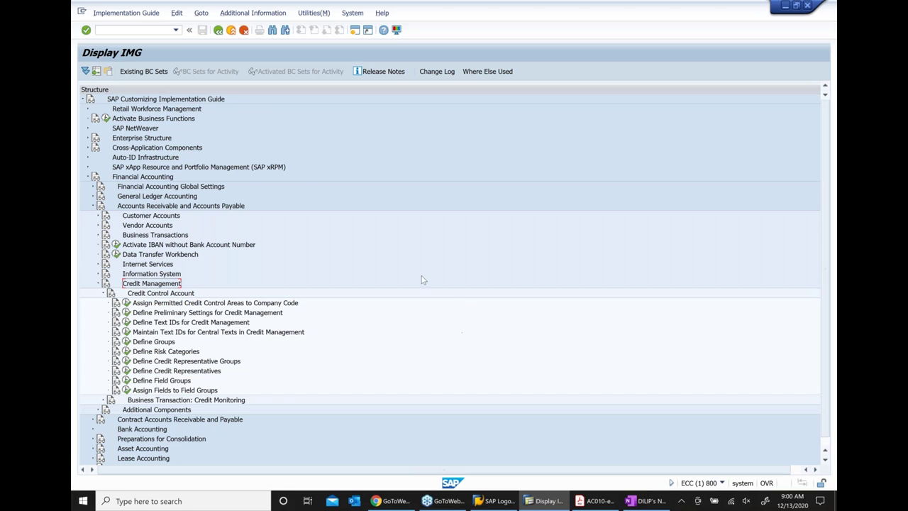
pyautogui.scroll(-1, 422, 280)
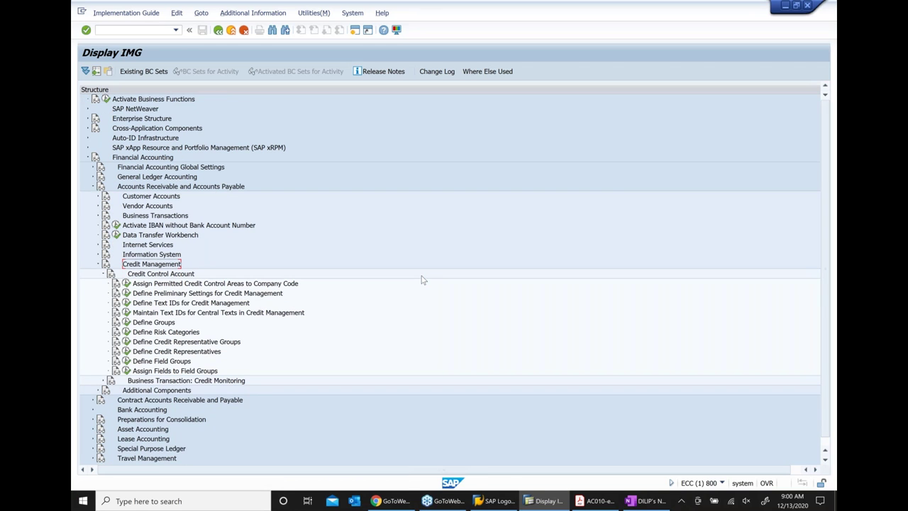
# View the 1,186 permitted credit control area assignments per company code, then return to the IMG
pyautogui.click(171, 285)
pyautogui.click(126, 284)
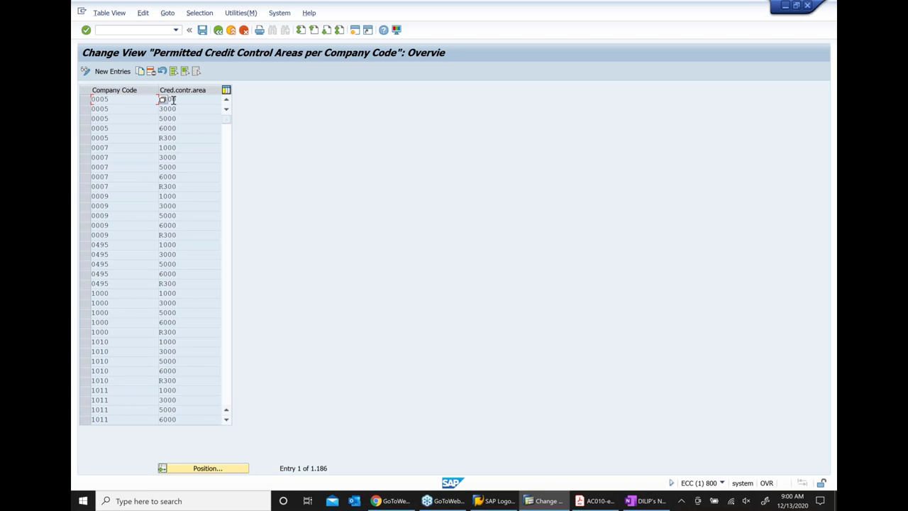
pyautogui.click(218, 31)
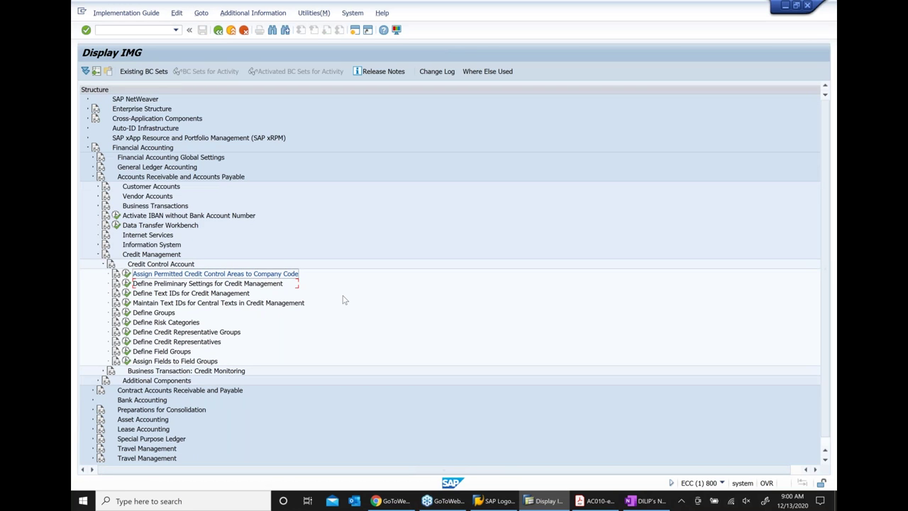
pyautogui.scroll(-2, 343, 300)
# Execute Define Groups to list the 35 credit groups per credit control area
pyautogui.click(156, 285)
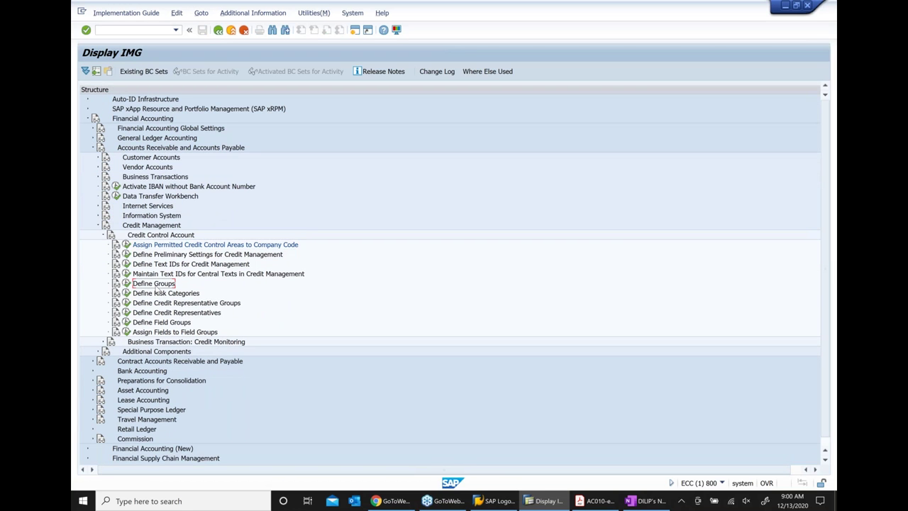
pyautogui.click(126, 284)
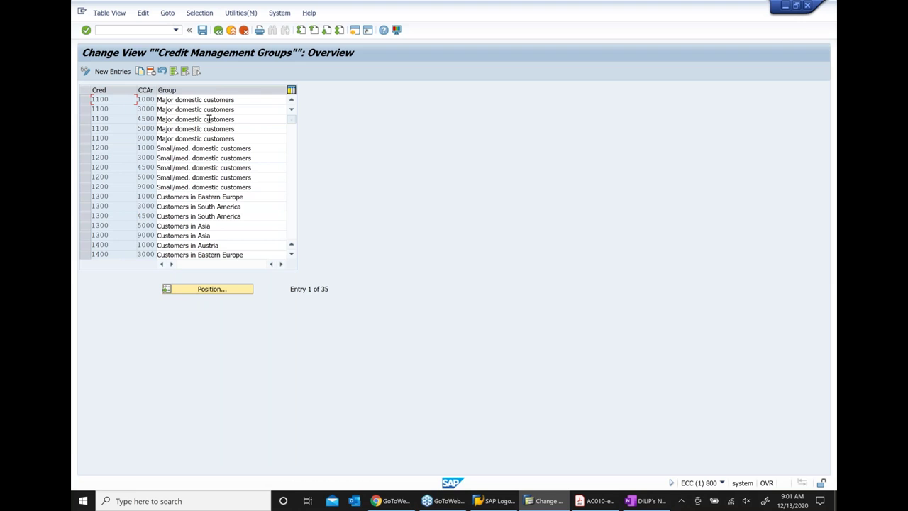
# Review group names from Major domestic customers to Customers in Asia, then go back
pyautogui.moveTo(245, 99); pyautogui.dragTo(123, 97)
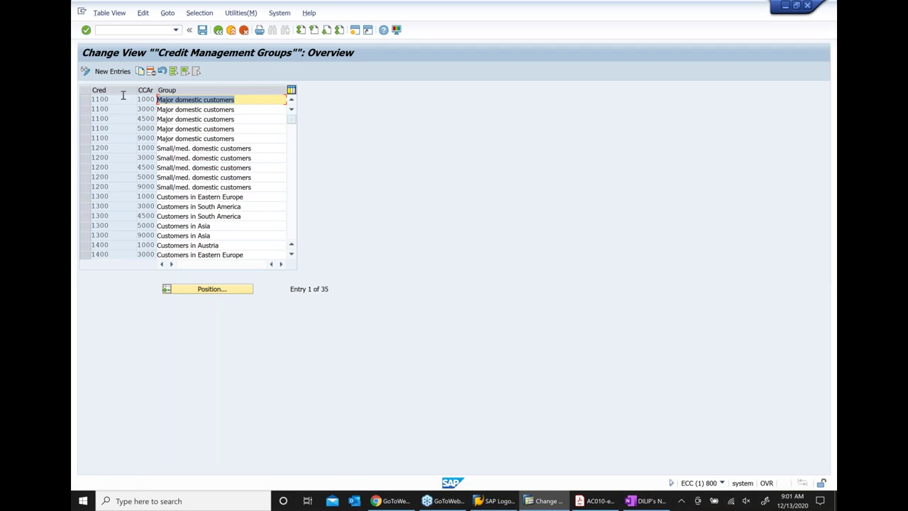
pyautogui.moveTo(257, 148); pyautogui.dragTo(122, 148)
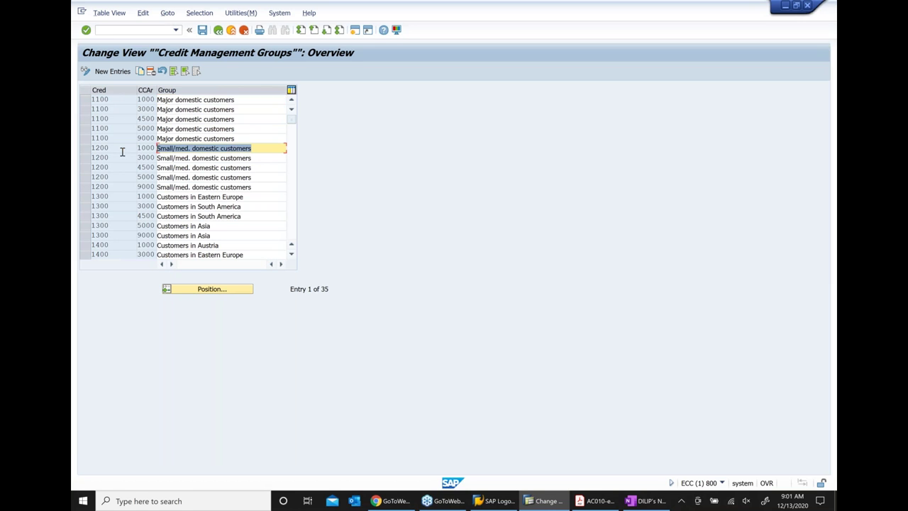
pyautogui.moveTo(245, 196); pyautogui.dragTo(129, 198)
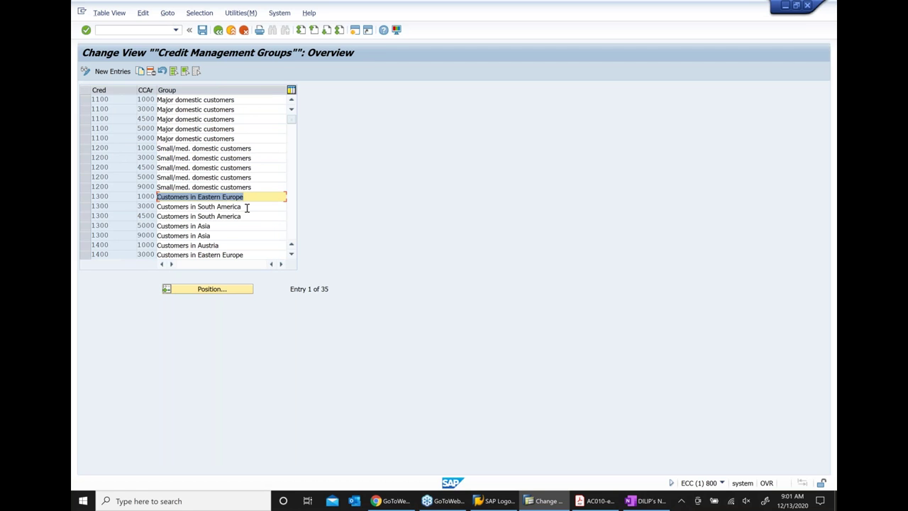
pyautogui.moveTo(247, 206); pyautogui.dragTo(127, 207)
pyautogui.moveTo(233, 227); pyautogui.dragTo(121, 229)
pyautogui.moveTo(248, 254); pyautogui.dragTo(112, 253)
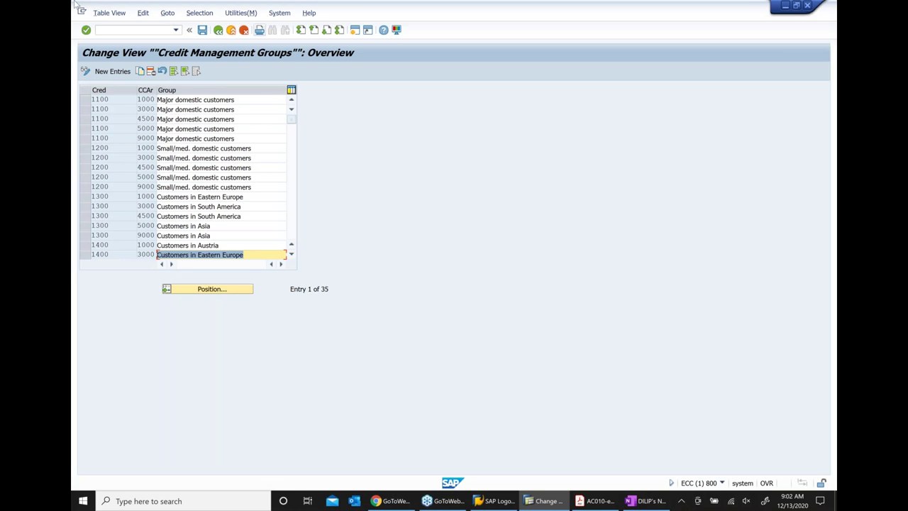
pyautogui.click(219, 30)
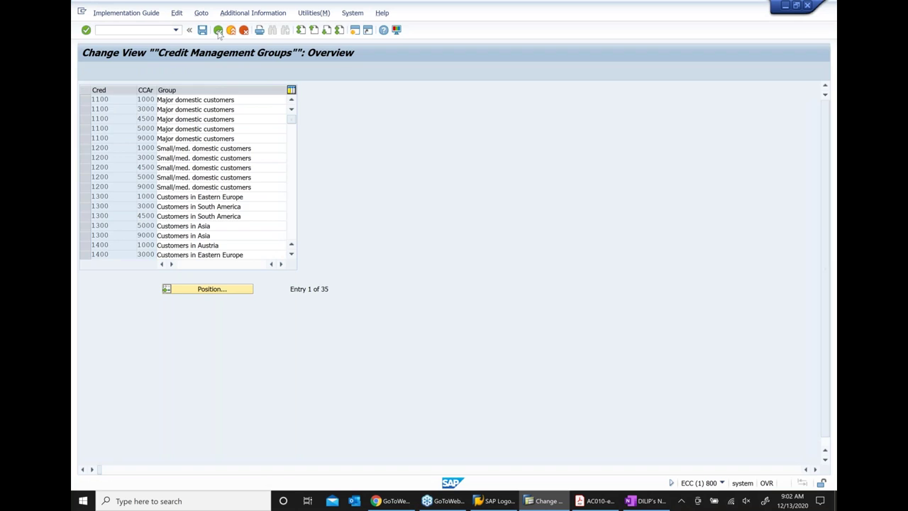
# Return to the IMG tree and execute Define Risk Categories, showing its 71 entries
pyautogui.click(218, 31)
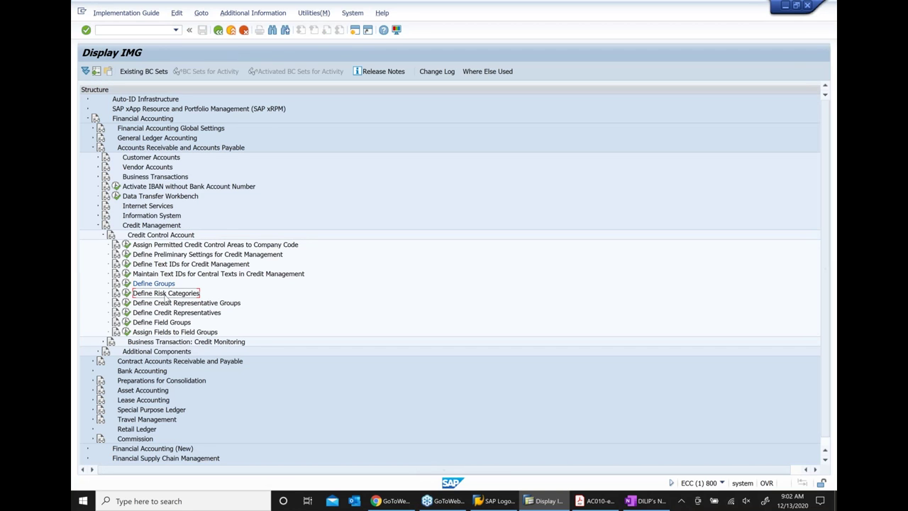
pyautogui.click(126, 293)
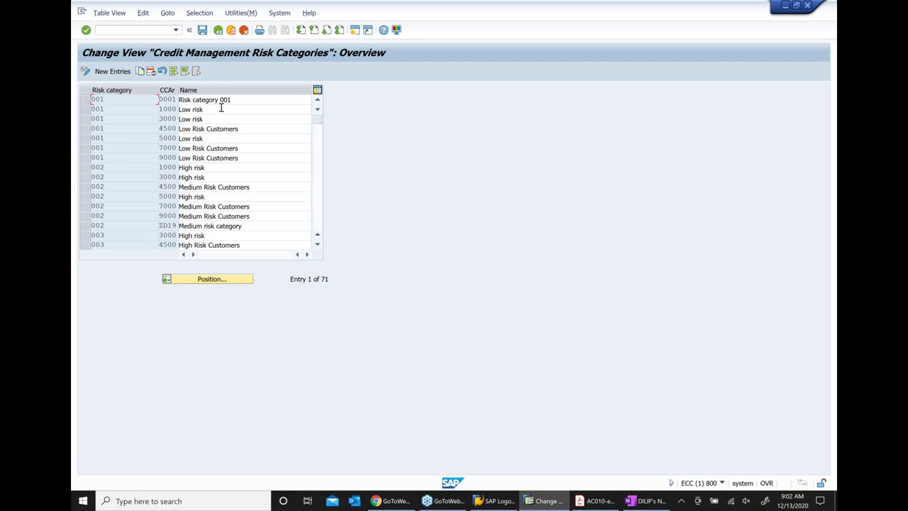
# Review risk category names Low risk, Medium Risk Customers and High risk, then return to the IMG
pyautogui.moveTo(221, 108); pyautogui.dragTo(140, 108)
pyautogui.moveTo(249, 187); pyautogui.dragTo(132, 186)
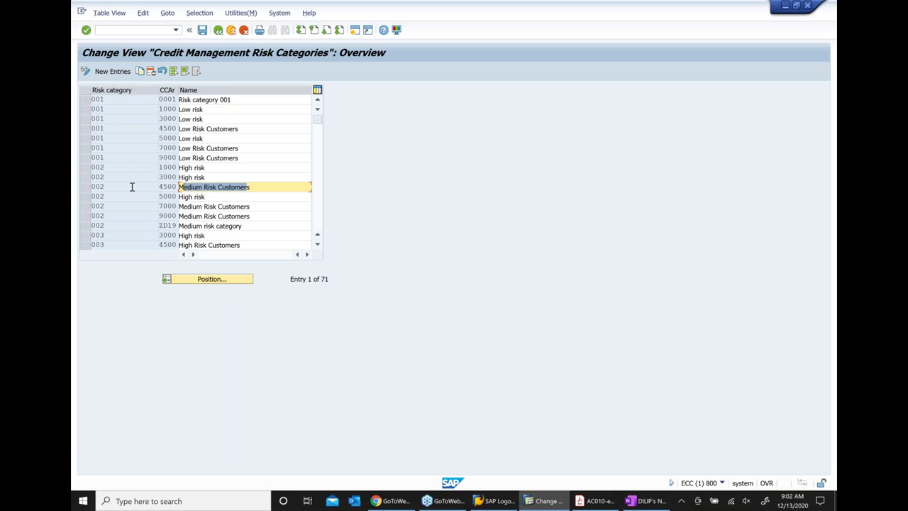
pyautogui.moveTo(227, 234); pyautogui.dragTo(178, 234)
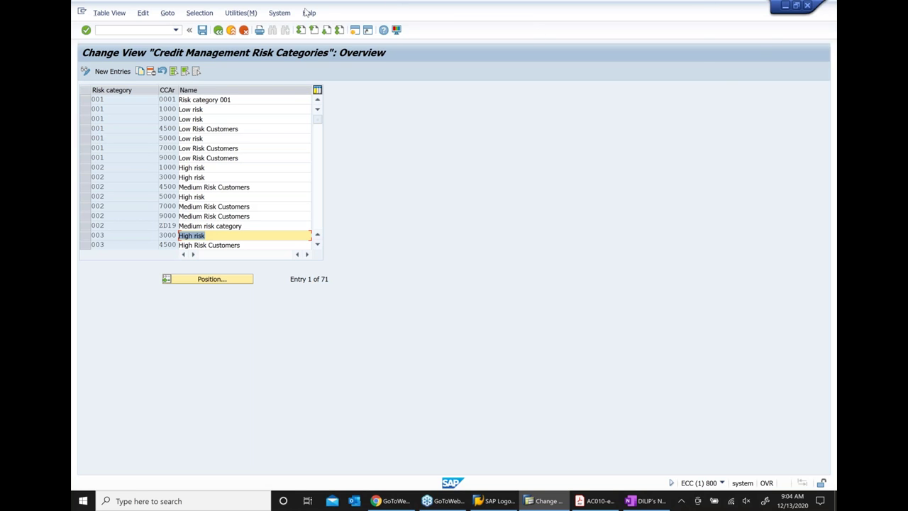
pyautogui.click(218, 32)
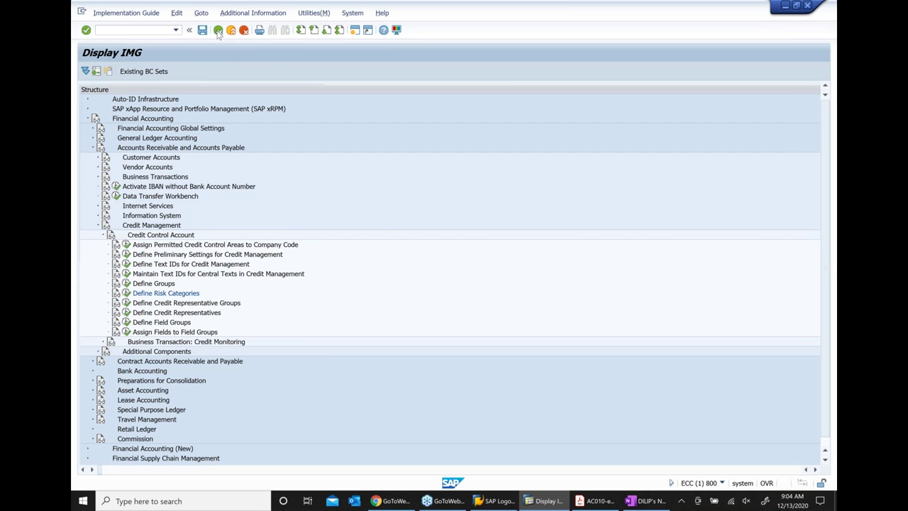
# Execute Define Credit Representative Groups to show its 48 entries, such as 001 Group 001
pyautogui.click(228, 305)
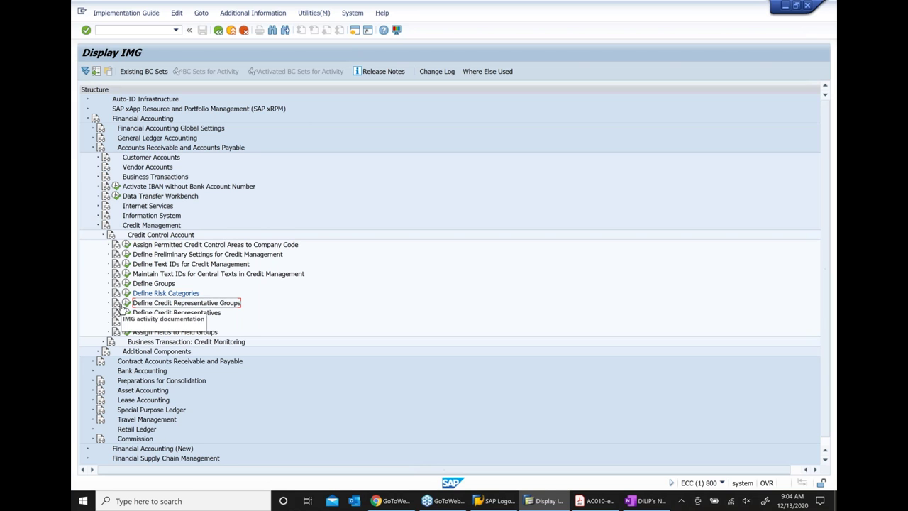
pyautogui.click(127, 303)
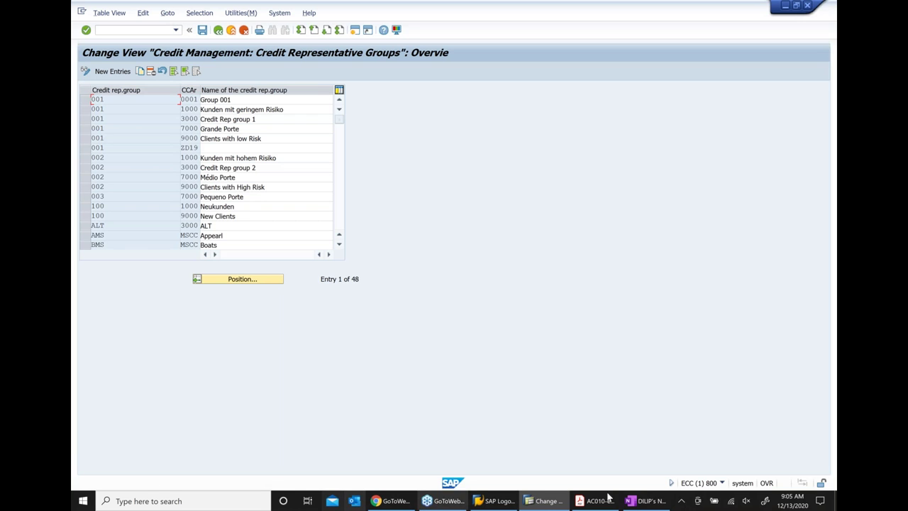
# In OneNote, add a spaced new bullet reading 'Credit control area is like credit deptt'
pyautogui.click(634, 500)
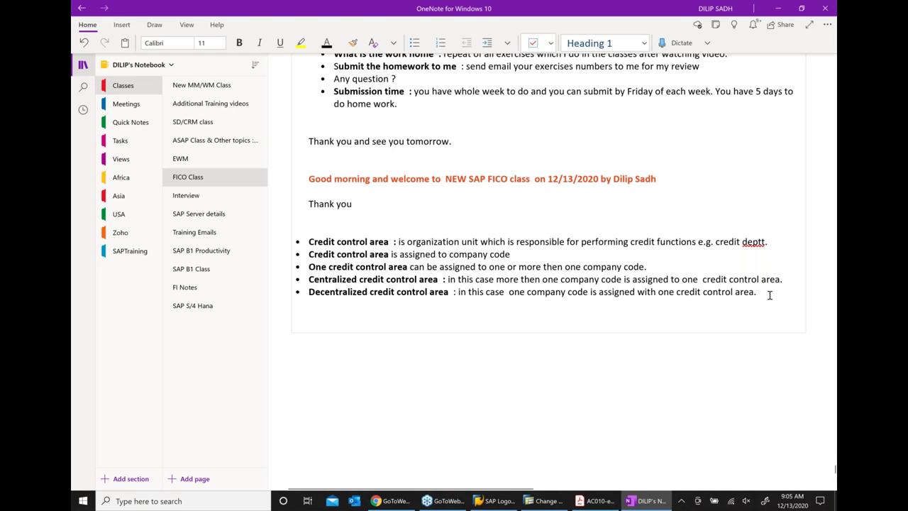
pyautogui.click(794, 299)
pyautogui.press('Return')
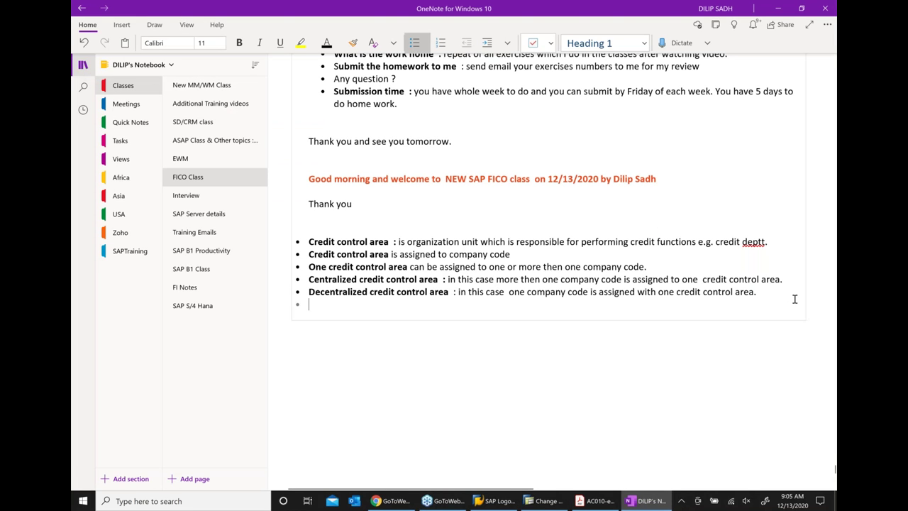
pyautogui.press('BackSpace')
pyautogui.press('Return')
pyautogui.write('* cred')
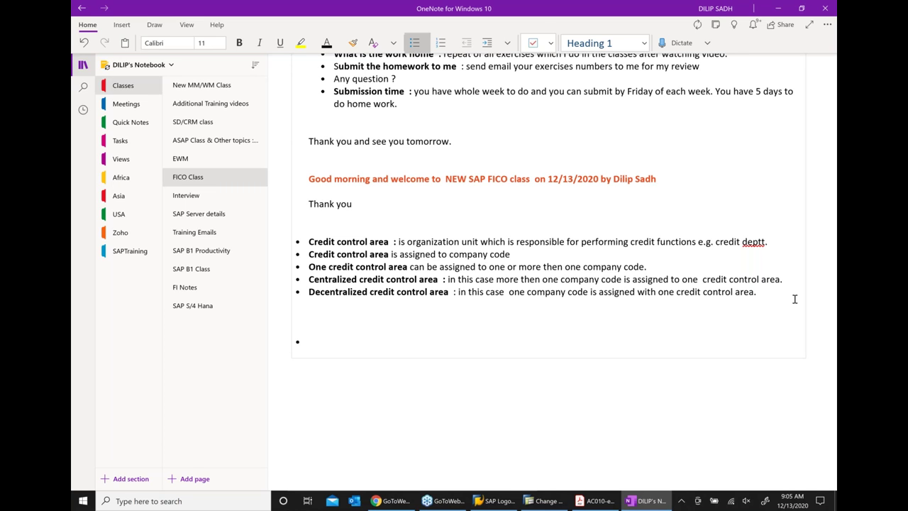
pyautogui.write('ti')
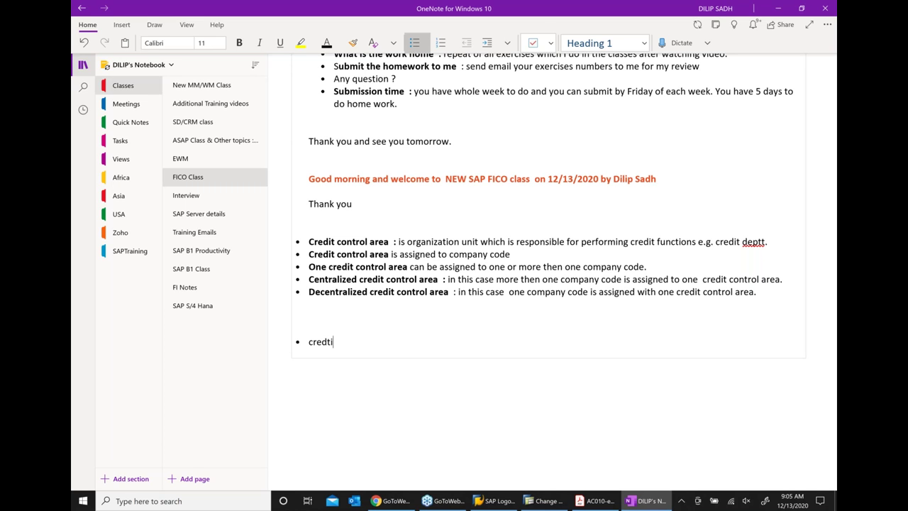
pyautogui.press('BackSpace')
pyautogui.press('BackSpace')
pyautogui.press('BackSpace')
pyautogui.press('BackSpace')
pyautogui.write('dit control rae')
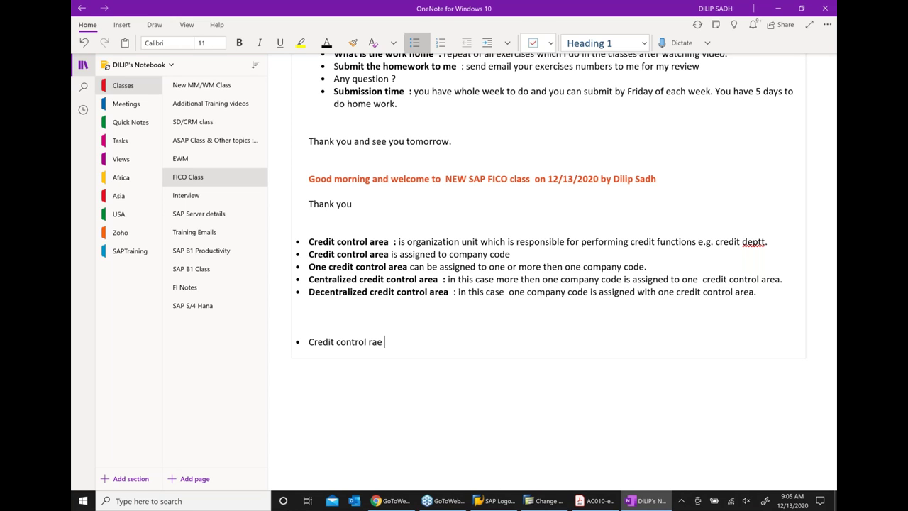
pyautogui.press('BackSpace')
pyautogui.press('BackSpace')
pyautogui.write('area is  like credit dep')
pyautogui.press('BackSpace')
pyautogui.write('ep')
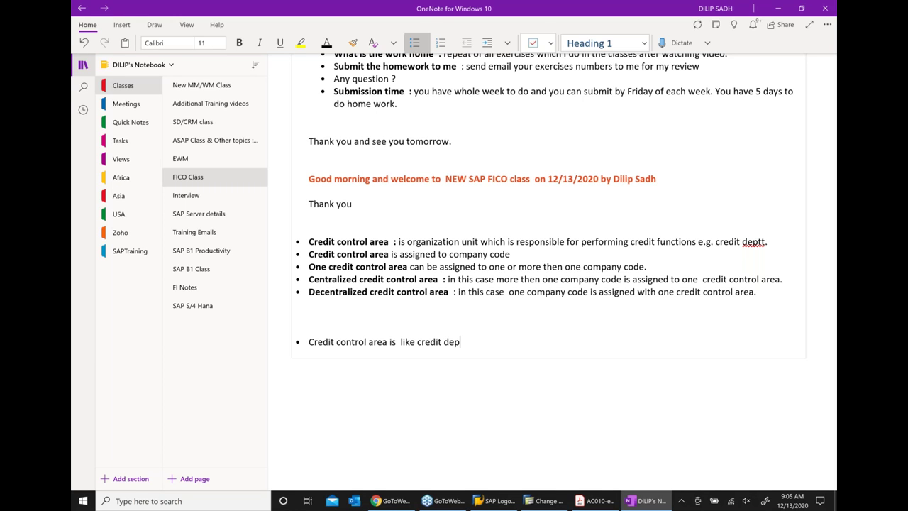
pyautogui.write('tt')
pyautogui.click(544, 501)
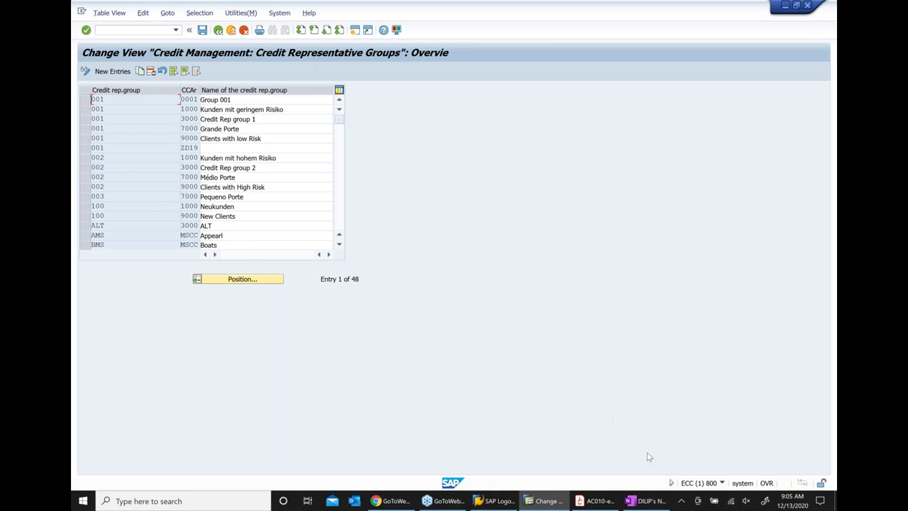
# Add an indented sub-bullet 'Credit representive groups' under the credit deptt line
pyautogui.click(637, 500)
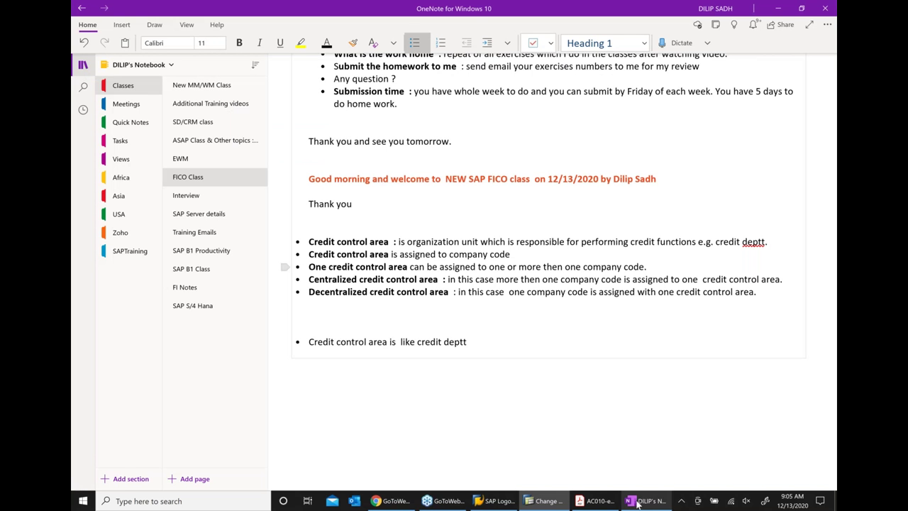
pyautogui.press('Return')
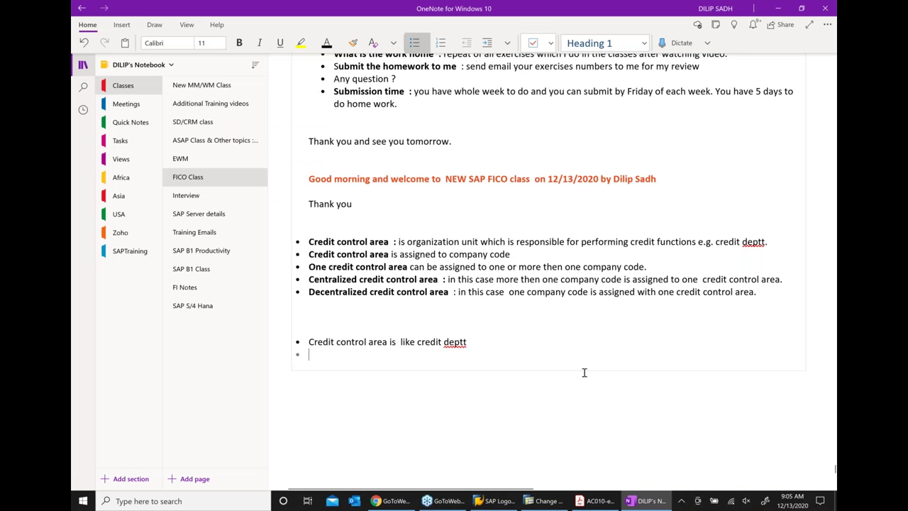
pyautogui.click(487, 42)
pyautogui.write('Credit representive ')
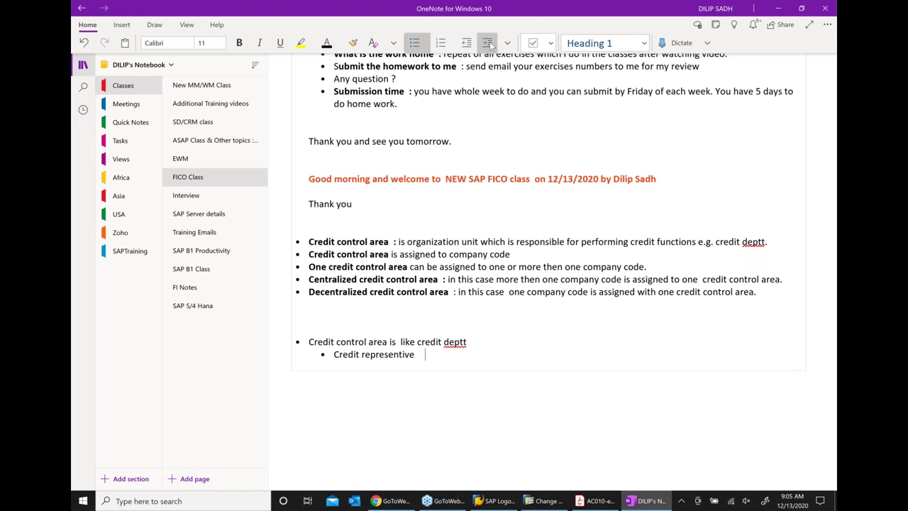
pyautogui.write('groups')
# Correct the typo so the sub-bullet reads 'Credit representative groups'
pyautogui.rightClick(384, 354)
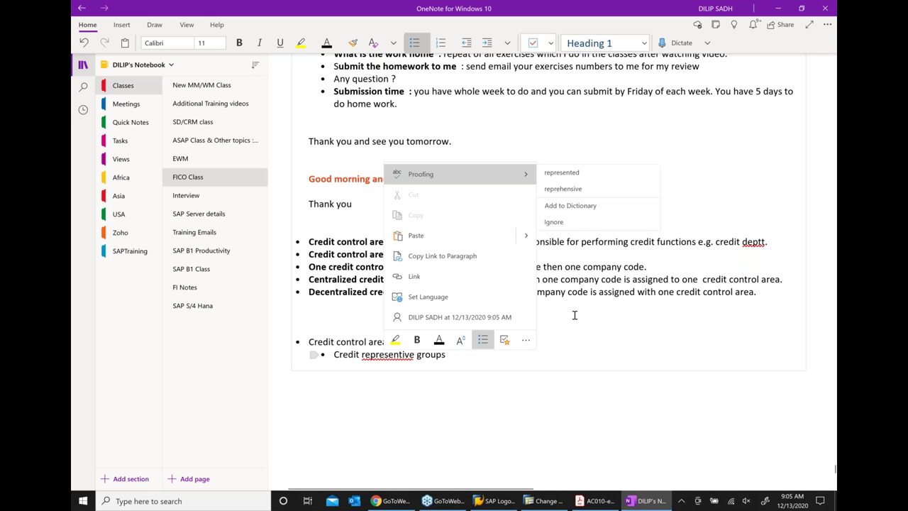
pyautogui.click(457, 399)
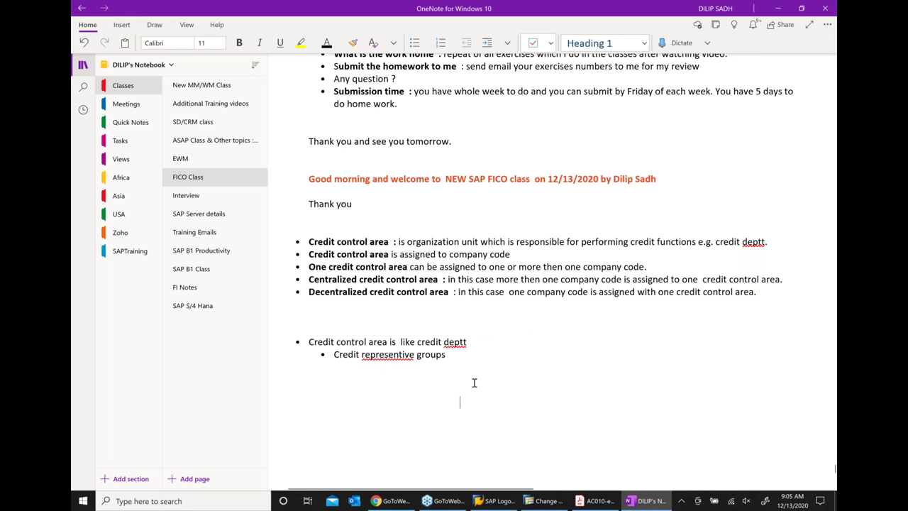
pyautogui.click(399, 354)
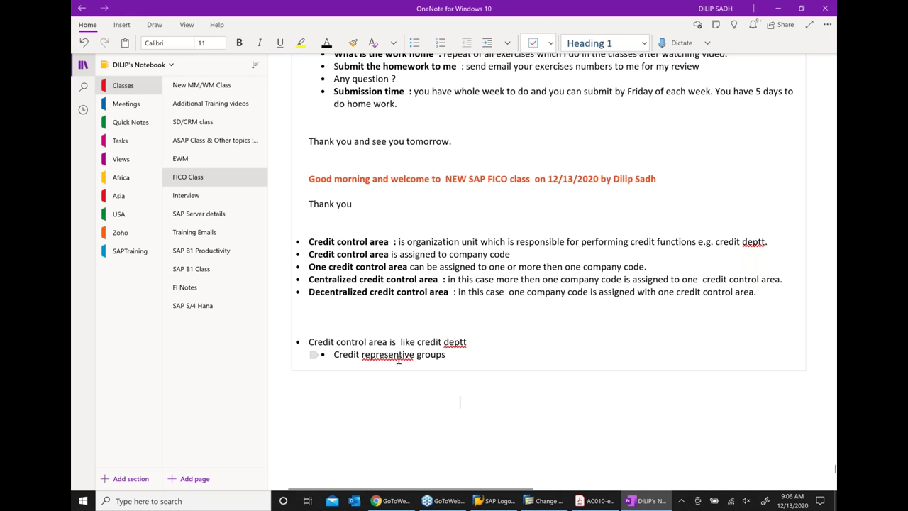
pyautogui.write('at')
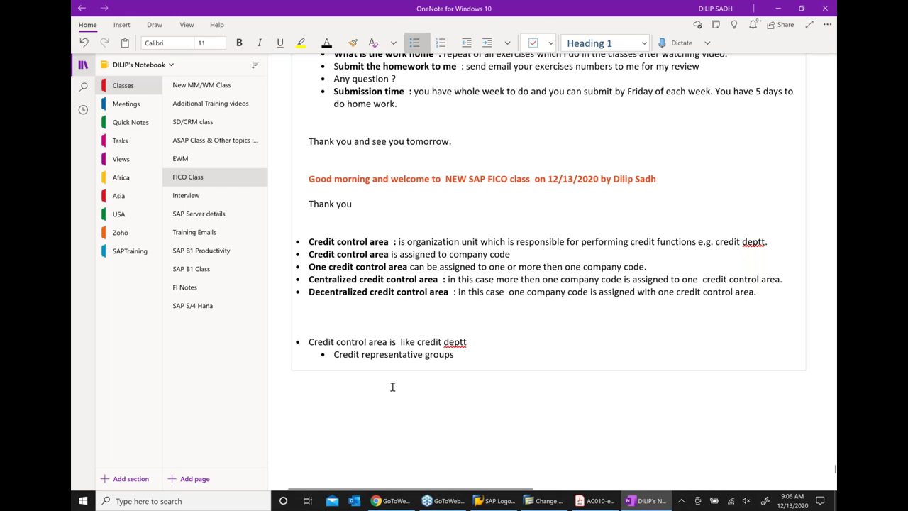
pyautogui.hscroll(3, 392, 387)
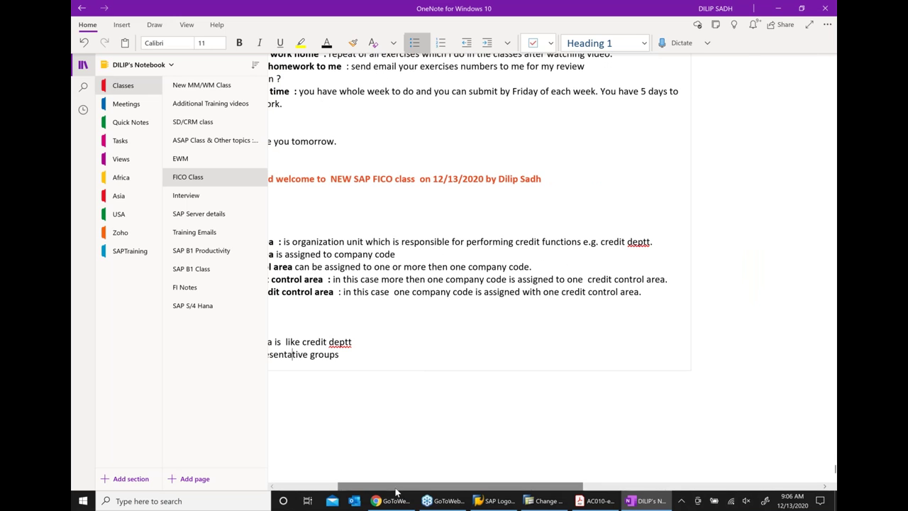
pyautogui.hscroll(-3, 341, 488)
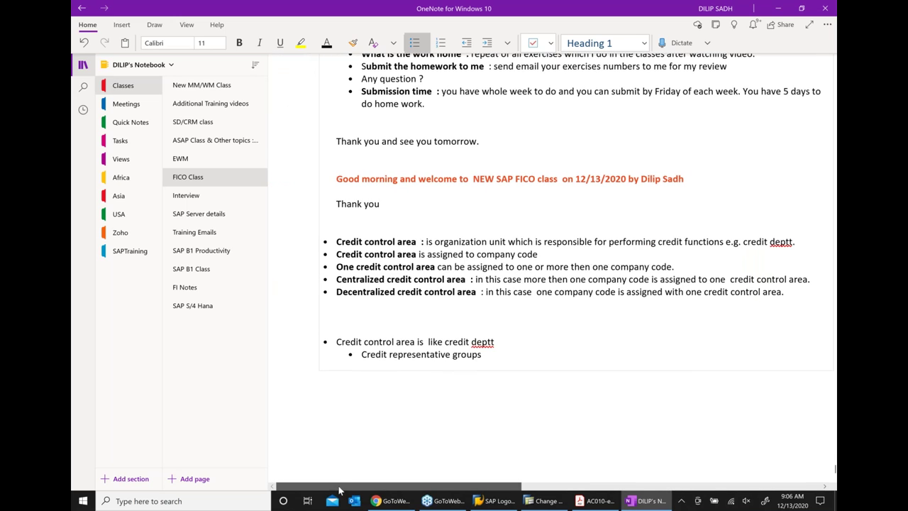
pyautogui.scroll(-2, 497, 376)
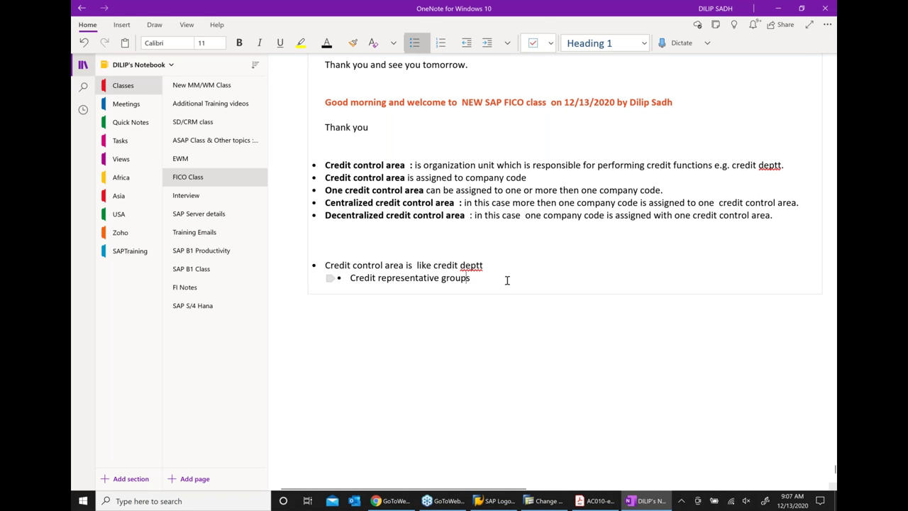
# Append ' - is grouping of CR' to the Credit representative groups sub-bullet
pyautogui.write('- is gr')
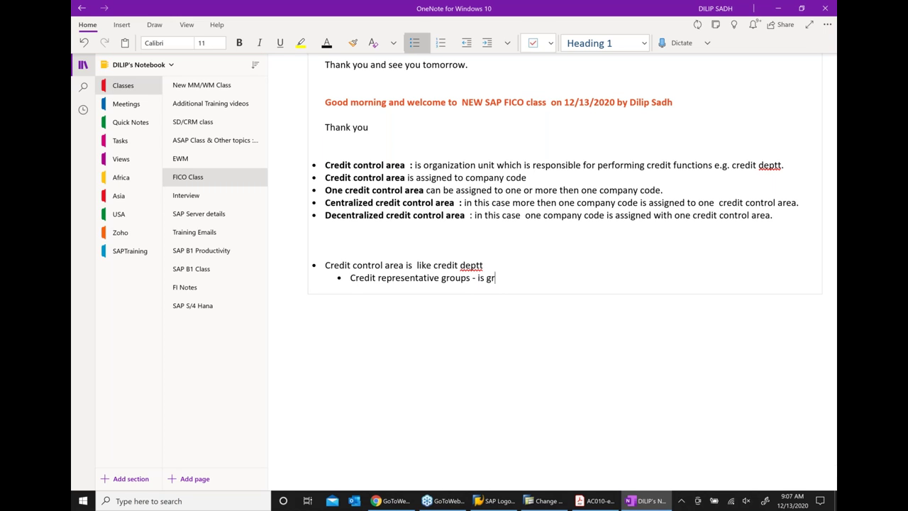
pyautogui.write('ouping of CR')
# Go back to the IMG and execute Define Credit Representatives to list its 14 entries
pyautogui.click(544, 501)
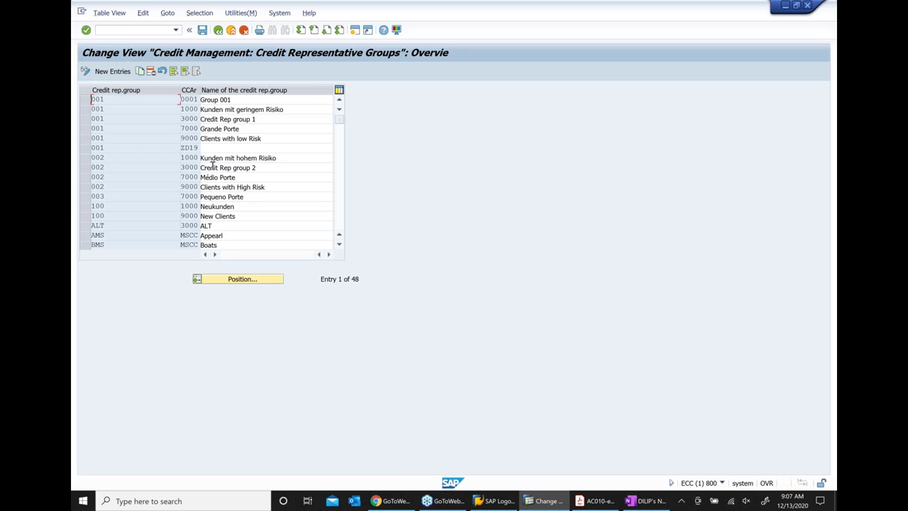
pyautogui.click(218, 30)
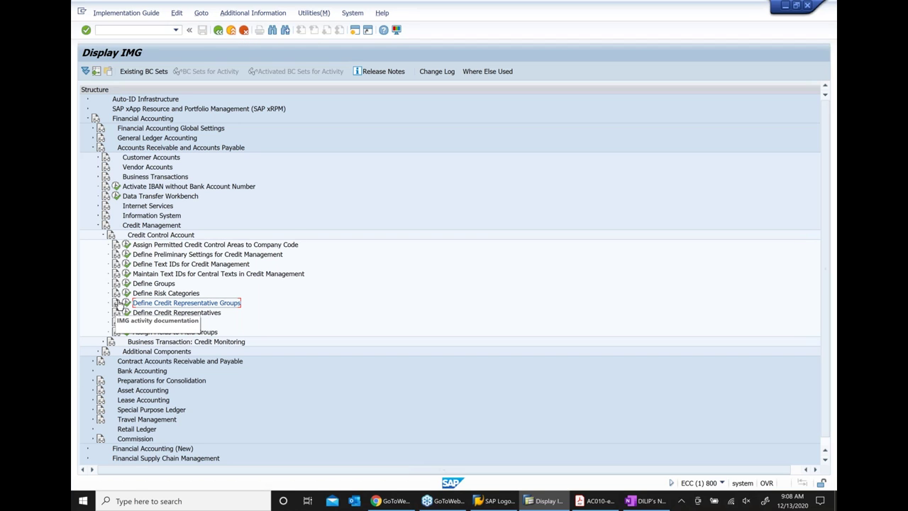
pyautogui.click(164, 318)
pyautogui.click(127, 313)
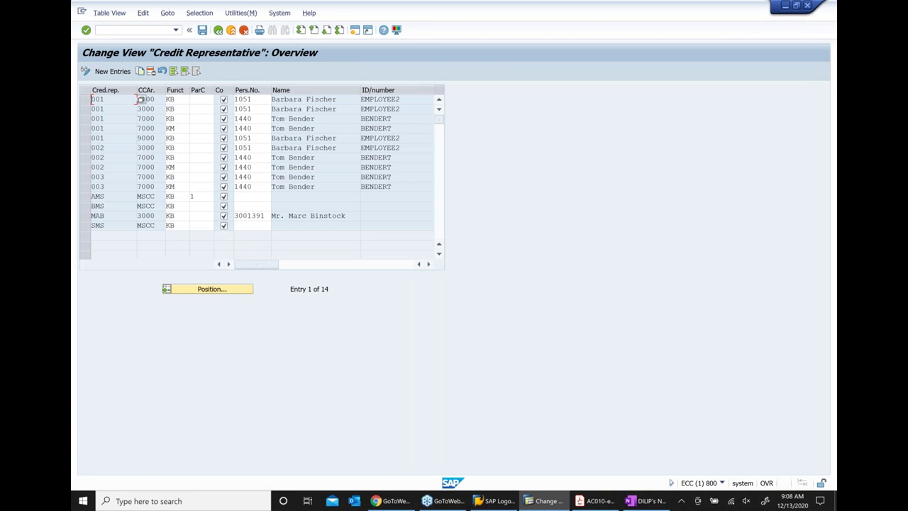
# Add an indented sub-bullet 'Credit reprensattion' below the grouping of CR line
pyautogui.click(647, 501)
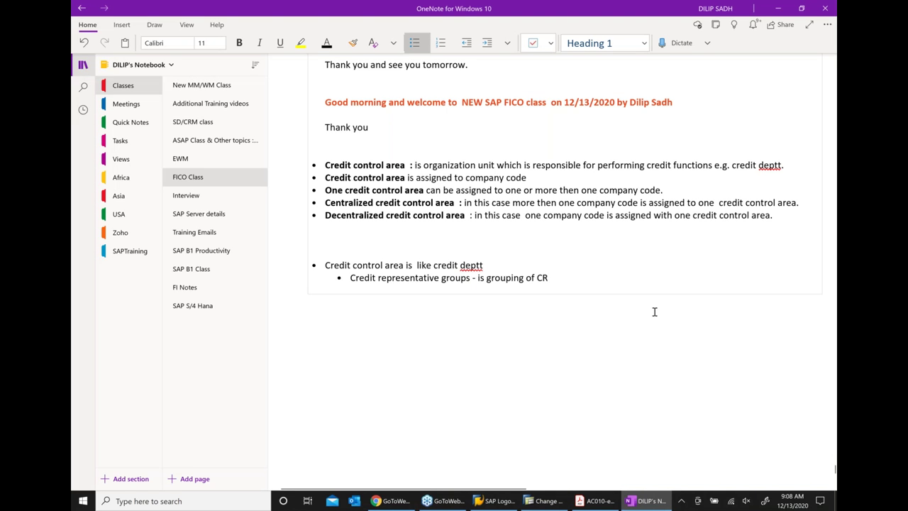
pyautogui.press('Return')
pyautogui.write('cR')
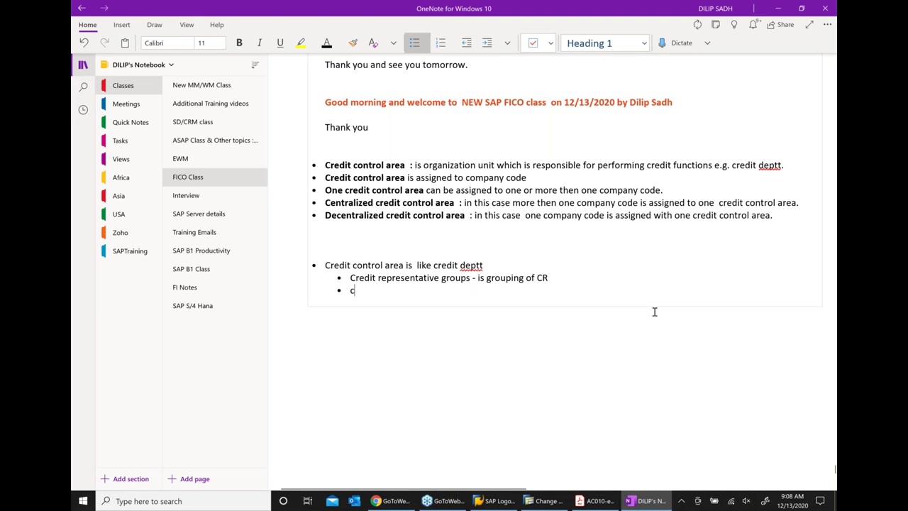
pyautogui.press('BackSpace')
pyautogui.press('BackSpace')
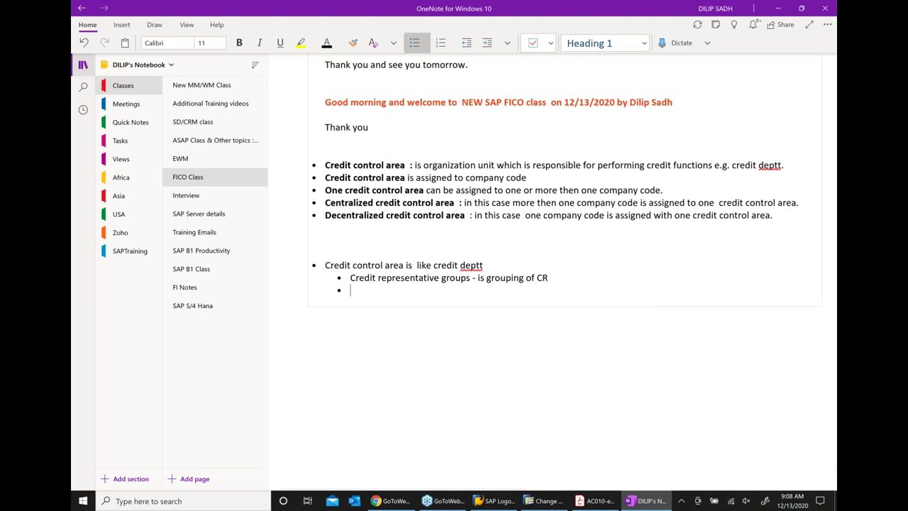
pyautogui.write('Cred')
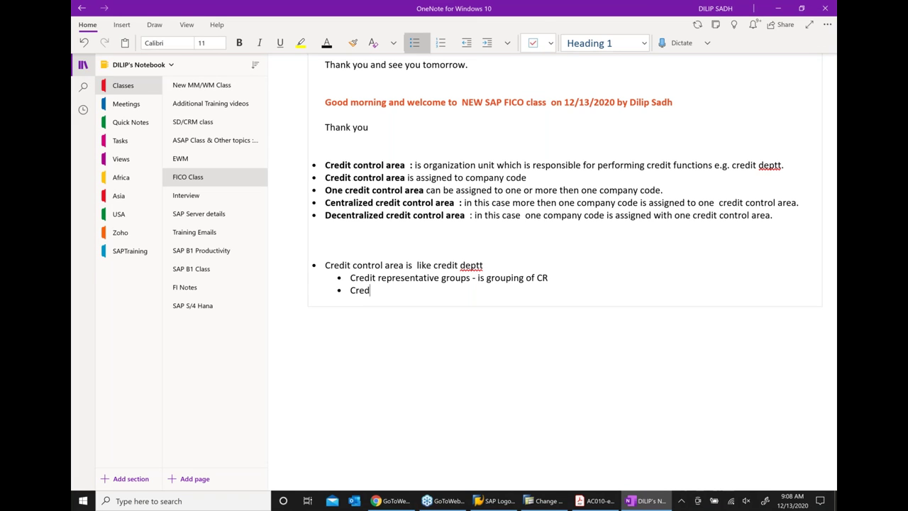
pyautogui.write('it reprensattion')
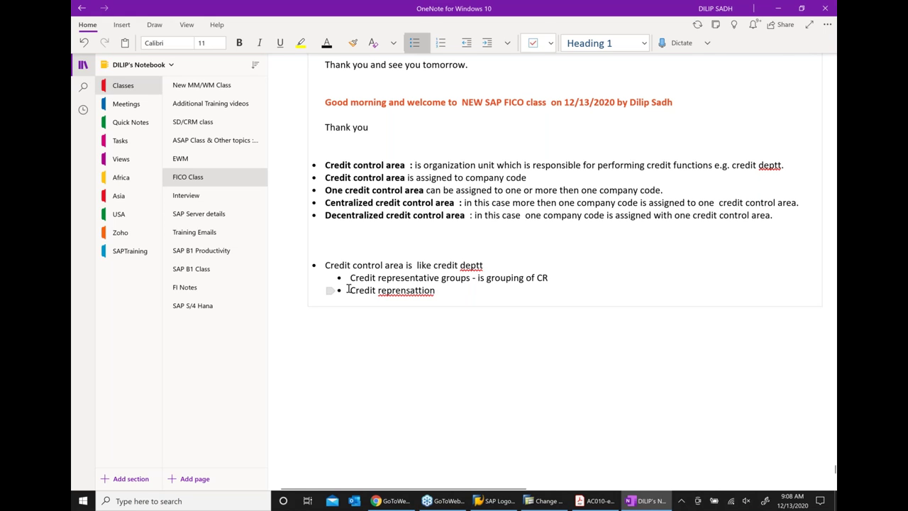
pyautogui.click(492, 44)
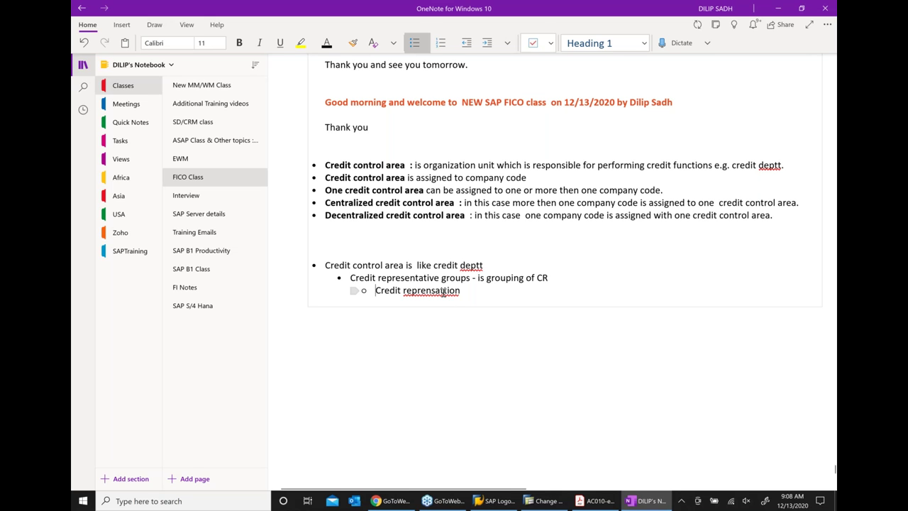
# Correct the word to 'Credit representative' and append '- Individual working'
pyautogui.rightClick(445, 291)
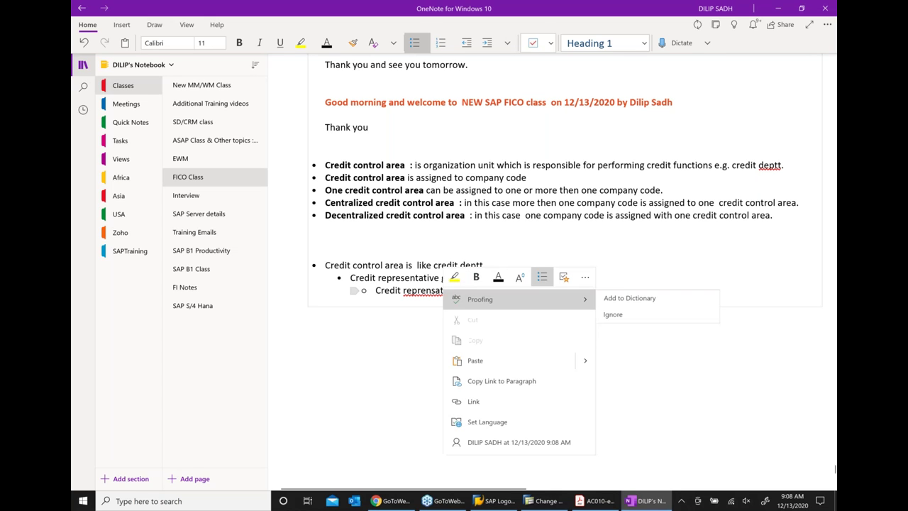
pyautogui.click(473, 289)
pyautogui.press('BackSpace')
pyautogui.press('BackSpace')
pyautogui.press('BackSpace')
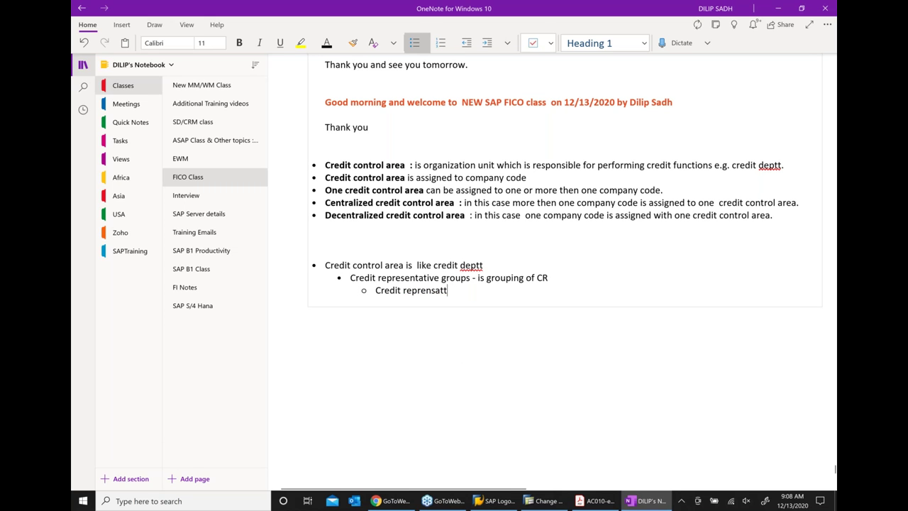
pyautogui.press('BackSpace')
pyautogui.press('BackSpace')
pyautogui.write('a')
pyautogui.press('BackSpace')
pyautogui.press('BackSpace')
pyautogui.write('entat')
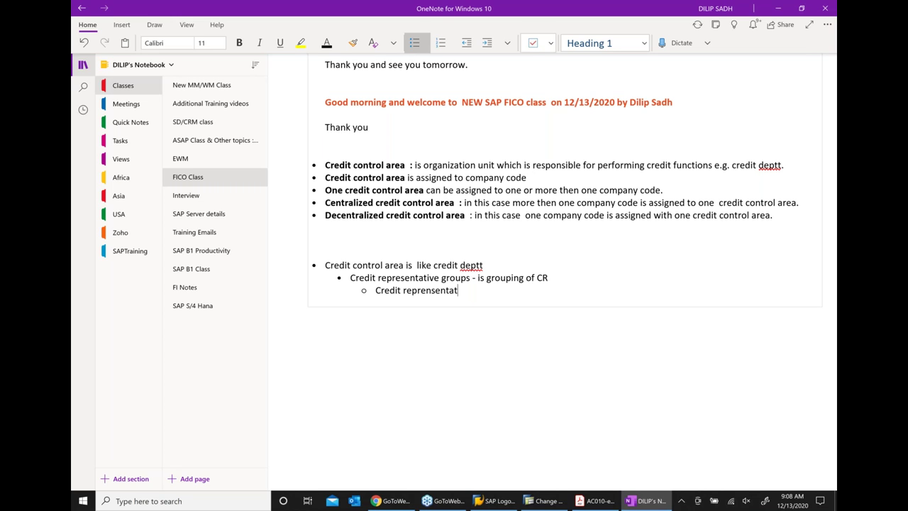
pyautogui.write('iove')
pyautogui.moveTo(596, 297)
pyautogui.click(611, 300)
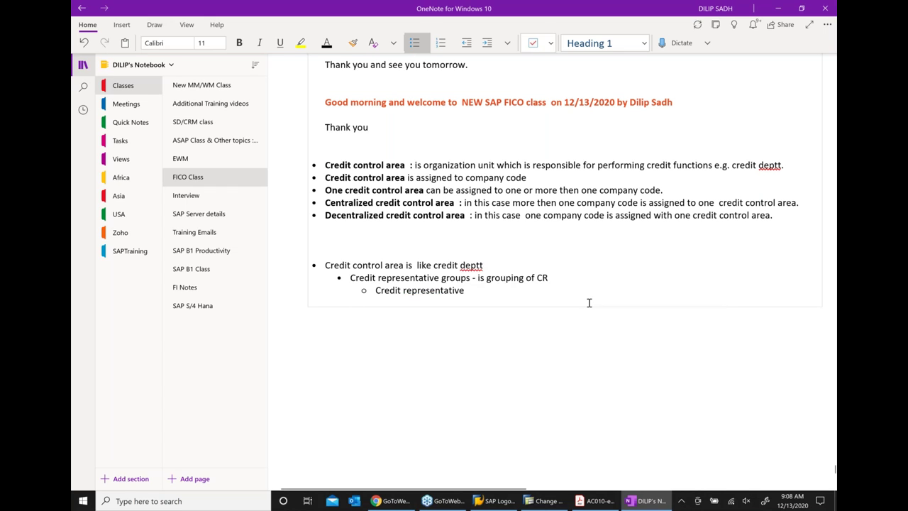
pyautogui.write('- Individual working')
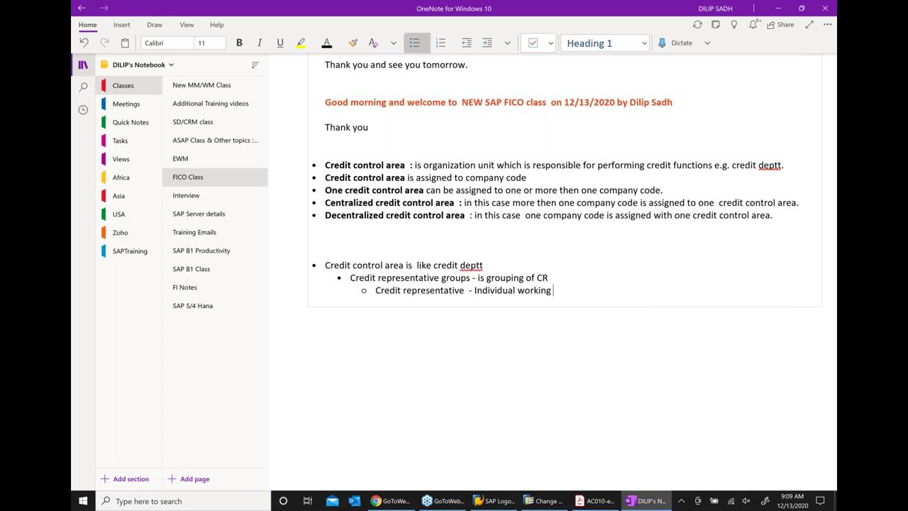
# Bold 'Credit representative groups' and 'Credit representative', then start an empty sub-bullet below
pyautogui.moveTo(469, 277); pyautogui.dragTo(350, 278)
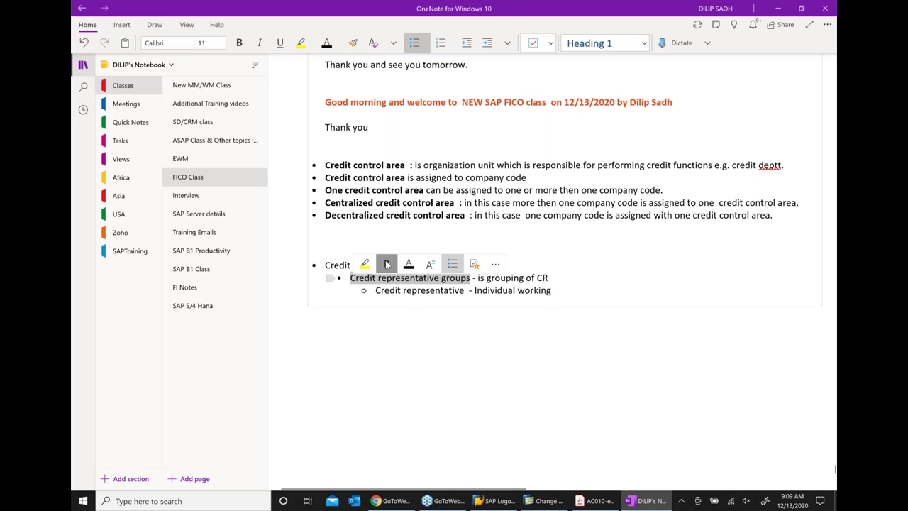
pyautogui.click(387, 264)
pyautogui.moveTo(464, 291); pyautogui.dragTo(375, 290)
pyautogui.click(409, 277)
pyautogui.press('End')
pyautogui.press('Return')
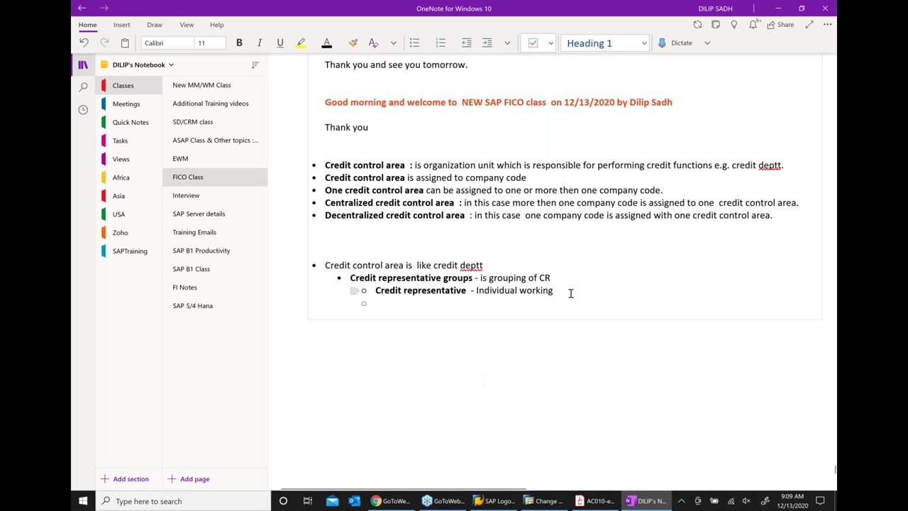
# In the Credit Representative overview, highlight representative 001 and the employee names
pyautogui.click(544, 499)
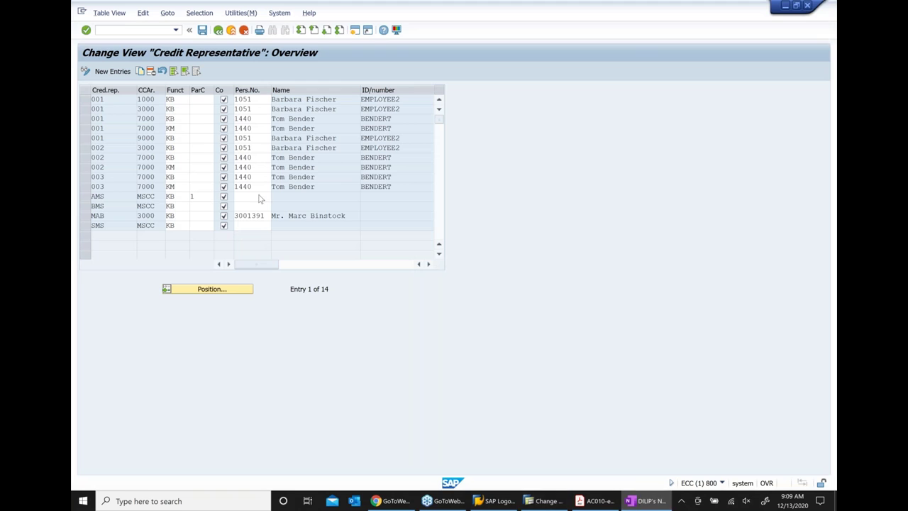
pyautogui.moveTo(105, 99); pyautogui.dragTo(76, 99)
pyautogui.moveTo(342, 100); pyautogui.dragTo(271, 99)
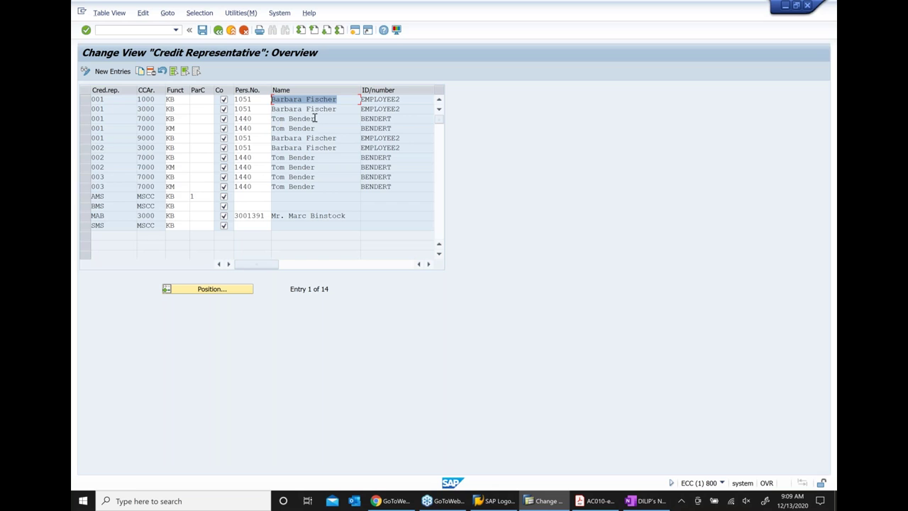
pyautogui.moveTo(314, 118); pyautogui.dragTo(271, 118)
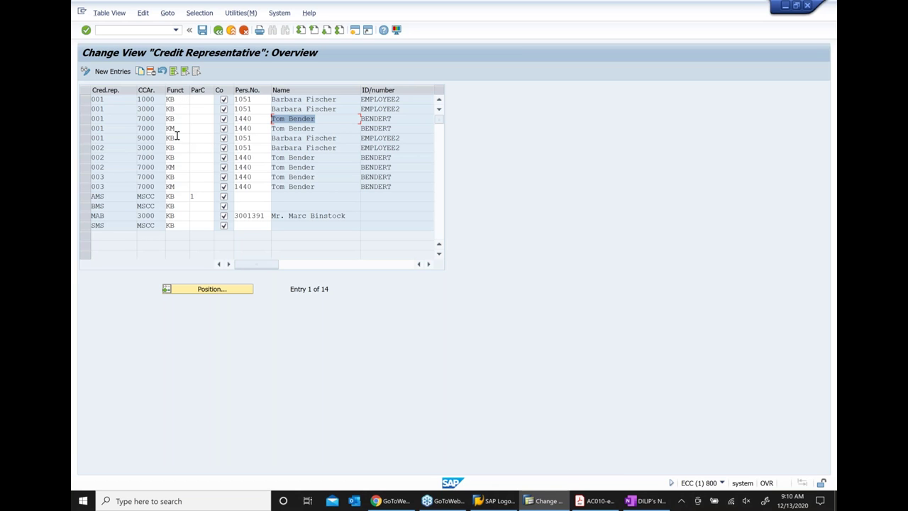
# Review the partner function list for KB Credit rep. and KM Credit manager, then check rows
pyautogui.click(182, 99)
pyautogui.click(199, 105)
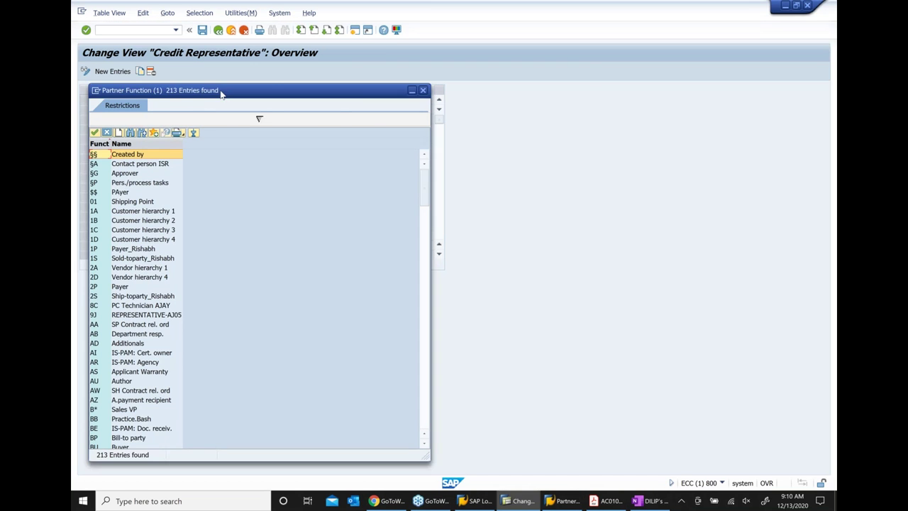
pyautogui.moveTo(210, 96); pyautogui.dragTo(370, 80)
pyautogui.scroll(-8, 341, 265)
pyautogui.scroll(-11, 341, 264)
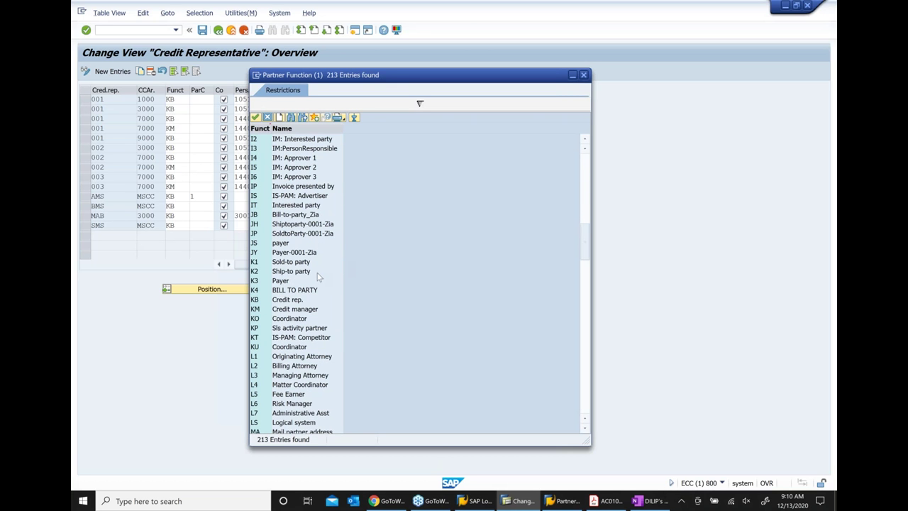
pyautogui.click(293, 301)
pyautogui.click(310, 310)
pyautogui.click(267, 118)
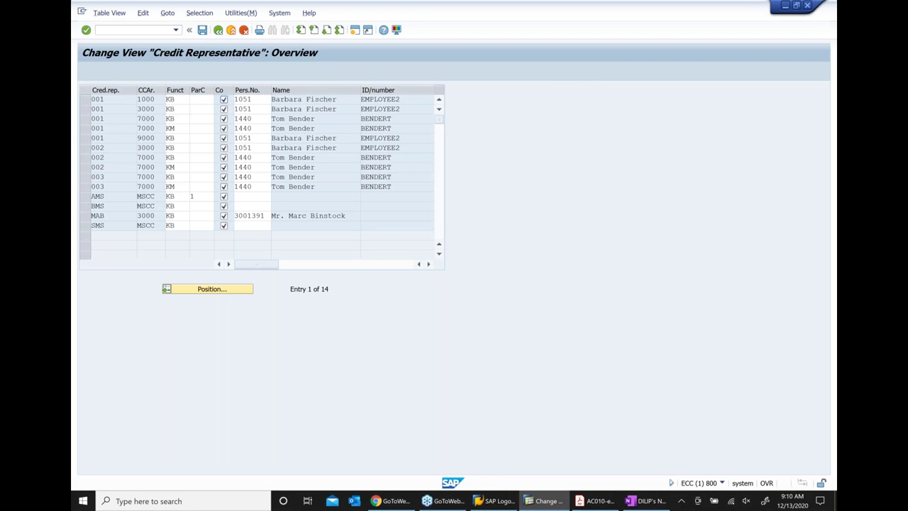
pyautogui.click(180, 100)
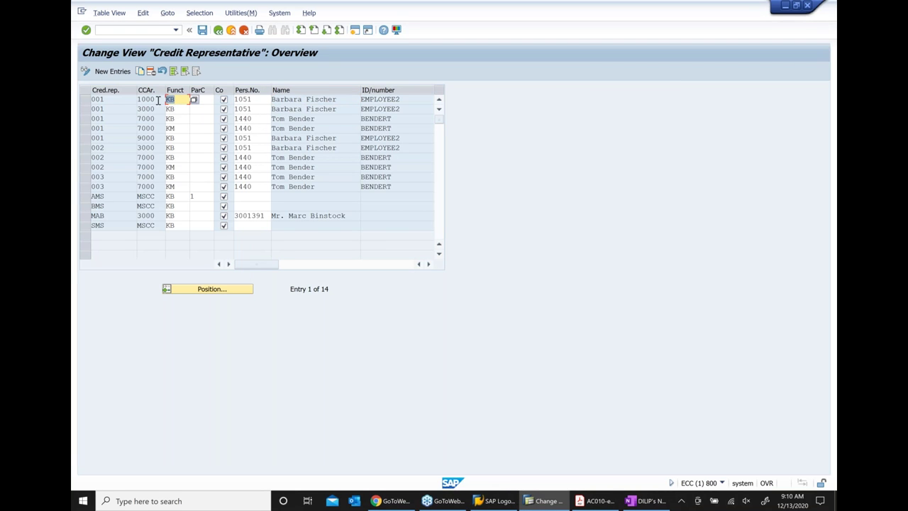
pyautogui.click(323, 129)
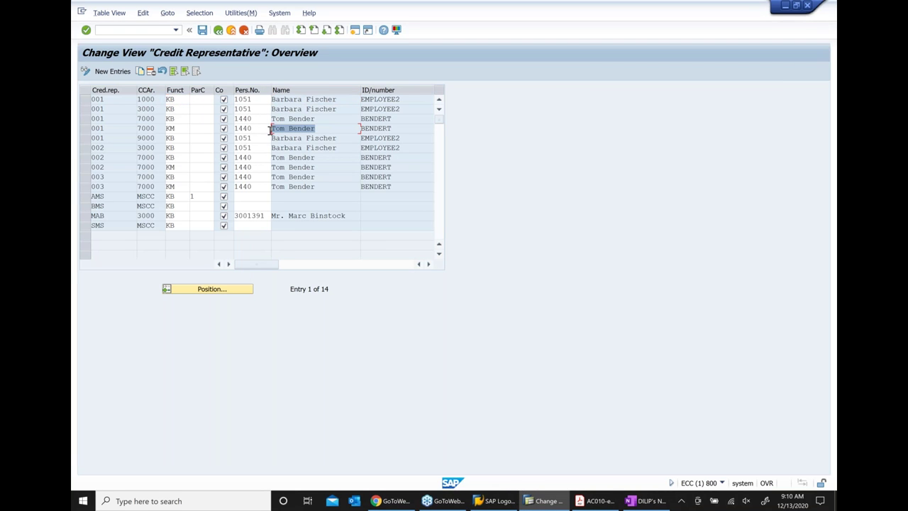
pyautogui.click(182, 129)
# Type '. assign employees iD / NAMESS / Roles ( rep . manager etc)' after the Credit representative note
pyautogui.click(640, 501)
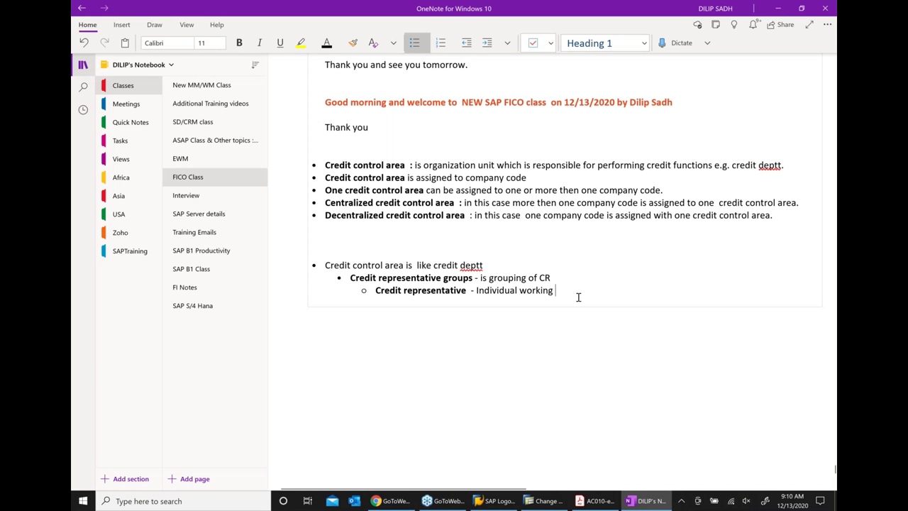
pyautogui.write('. assign emplo')
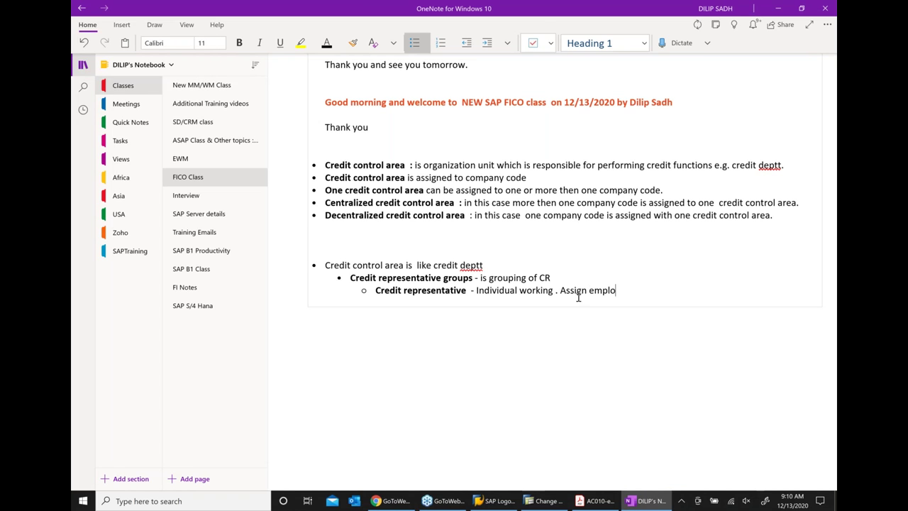
pyautogui.write('yees iD / NAMES')
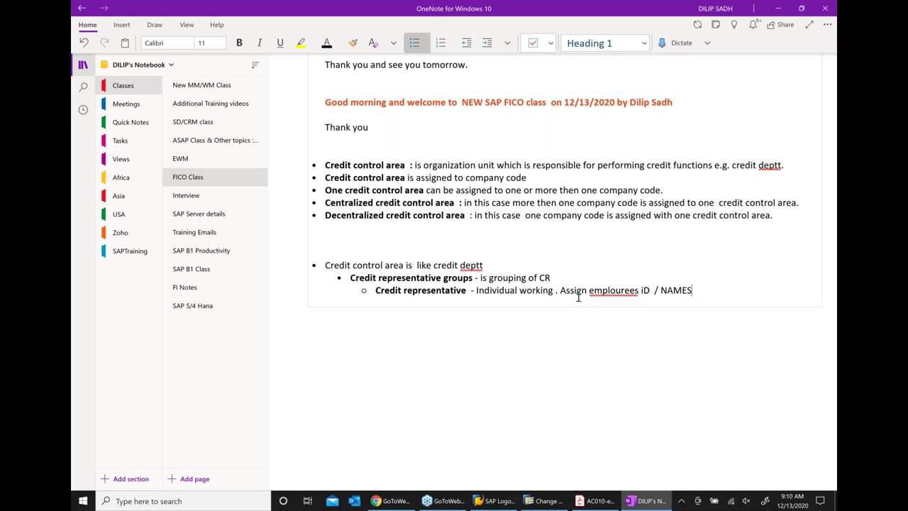
pyautogui.write('S /')
pyautogui.write(' Roles')
pyautogui.write('  ( r')
pyautogui.write('ep .')
pyautogui.write(' manager')
pyautogui.write(' etc)')
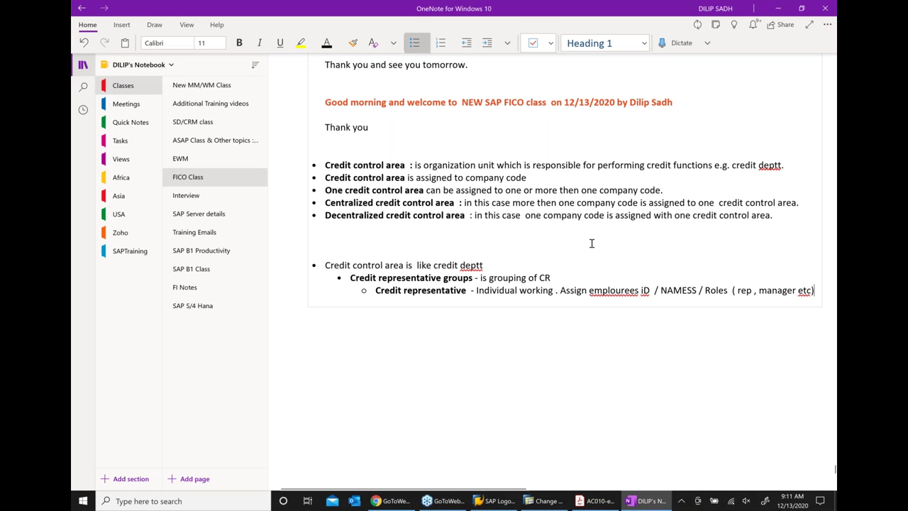
pyautogui.rightClick(609, 290)
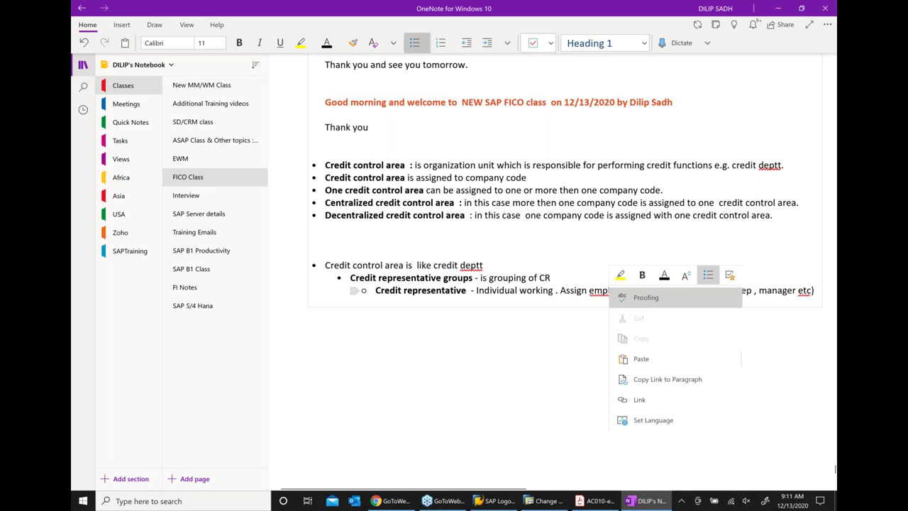
pyautogui.moveTo(620, 298)
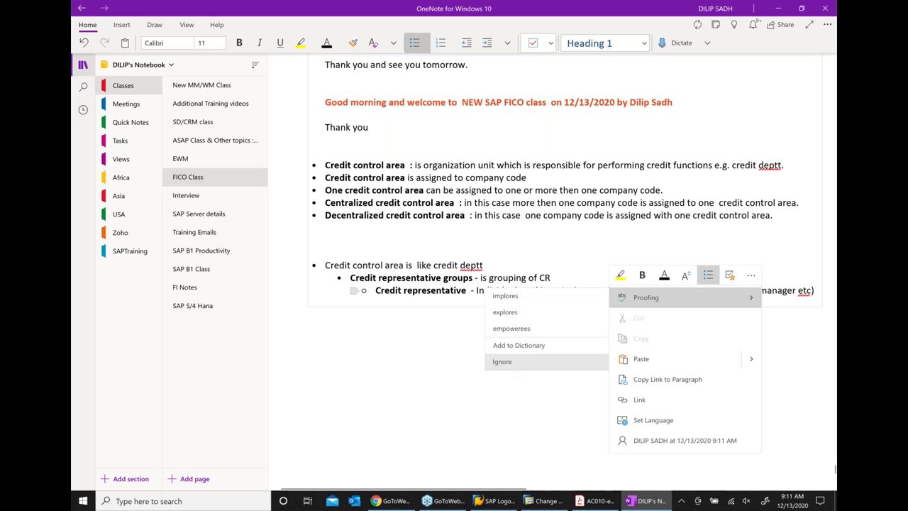
pyautogui.click(459, 410)
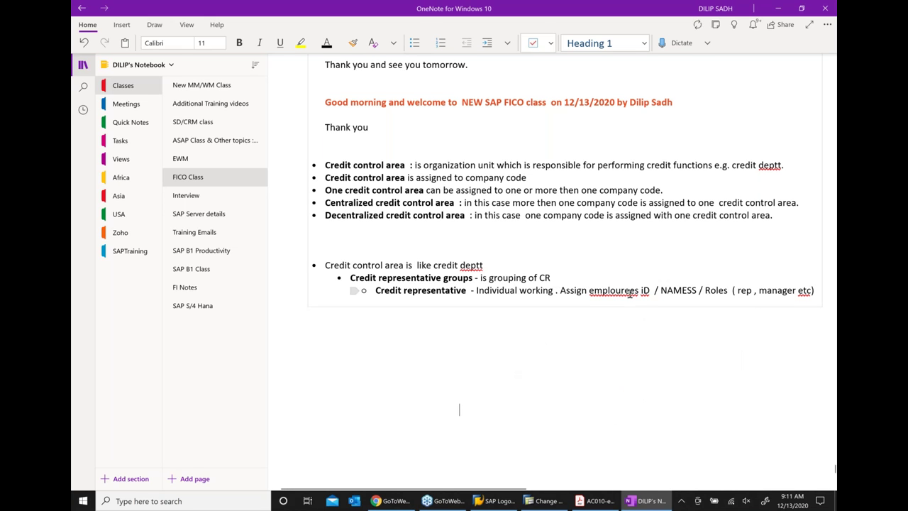
# Fix the misspelled word to 'employees' using the spelling suggestion
pyautogui.click(640, 290)
pyautogui.press('BackSpace')
pyautogui.press('BackSpace')
pyautogui.press('BackSpace')
pyautogui.press('BackSpace')
pyautogui.press('BackSpace')
pyautogui.press('BackSpace')
pyautogui.press('BackSpace')
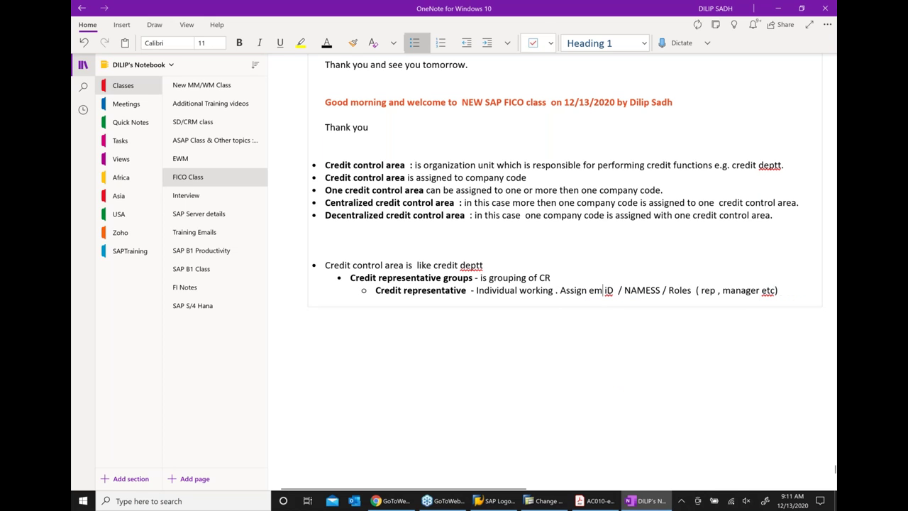
pyautogui.write('lye')
pyautogui.press('Right')
pyautogui.press('Right')
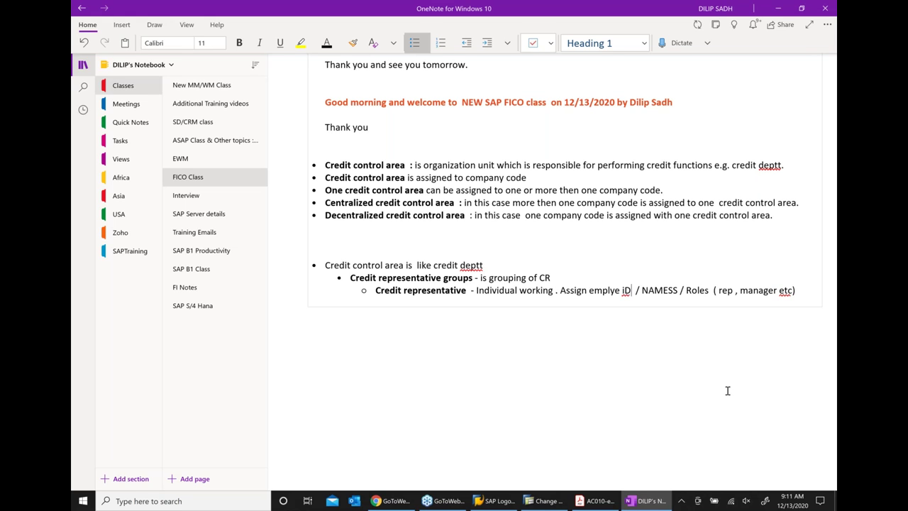
pyautogui.press('Left')
pyautogui.press('Left')
pyautogui.press('Left')
pyautogui.write('es')
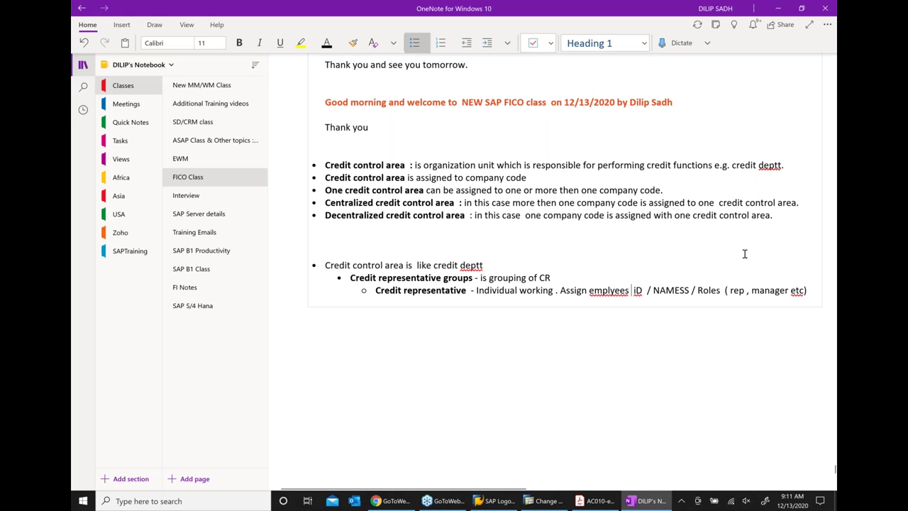
pyautogui.rightClick(607, 291)
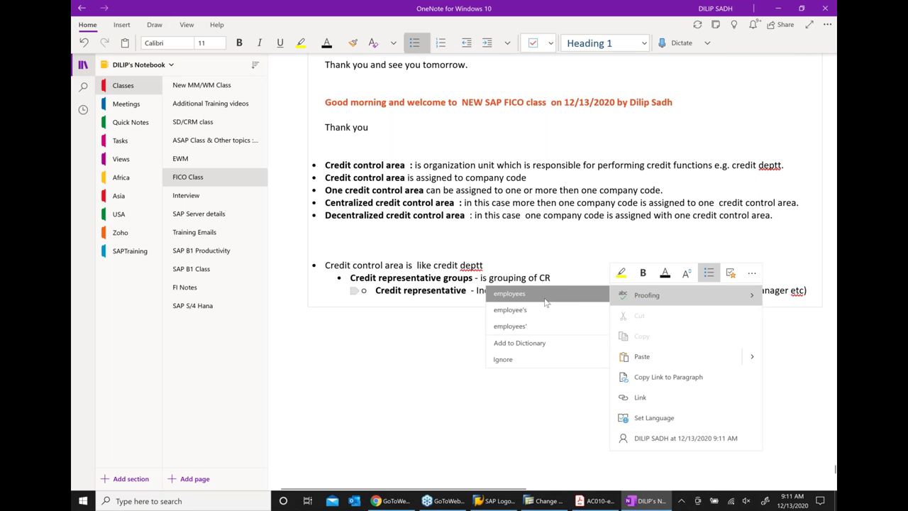
pyautogui.click(604, 295)
# Correct 'iD' to 'ID' and 'NAMESS' to 'Names'
pyautogui.click(648, 291)
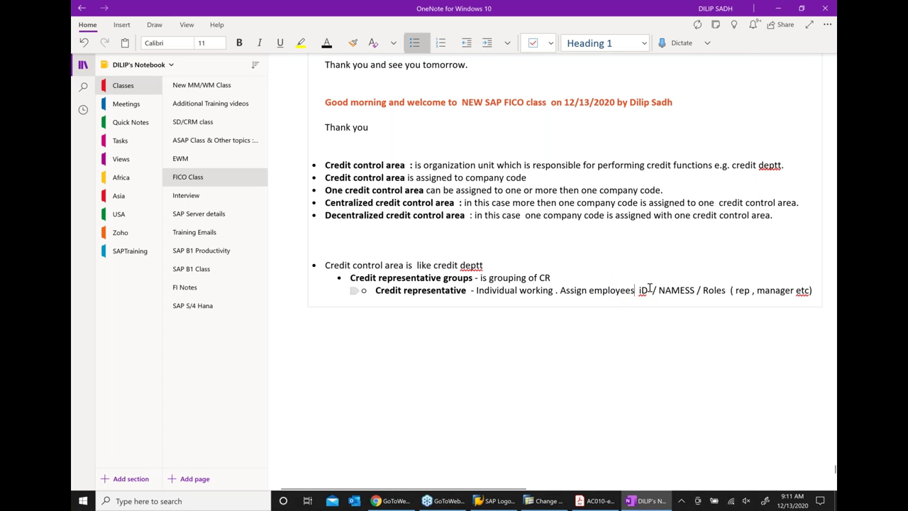
pyautogui.press('BackSpace')
pyautogui.press('BackSpace')
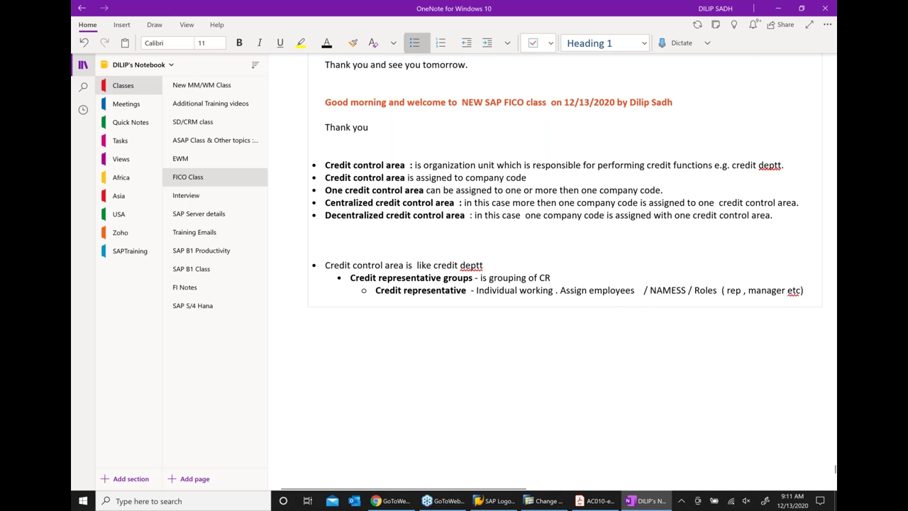
pyautogui.write('ID')
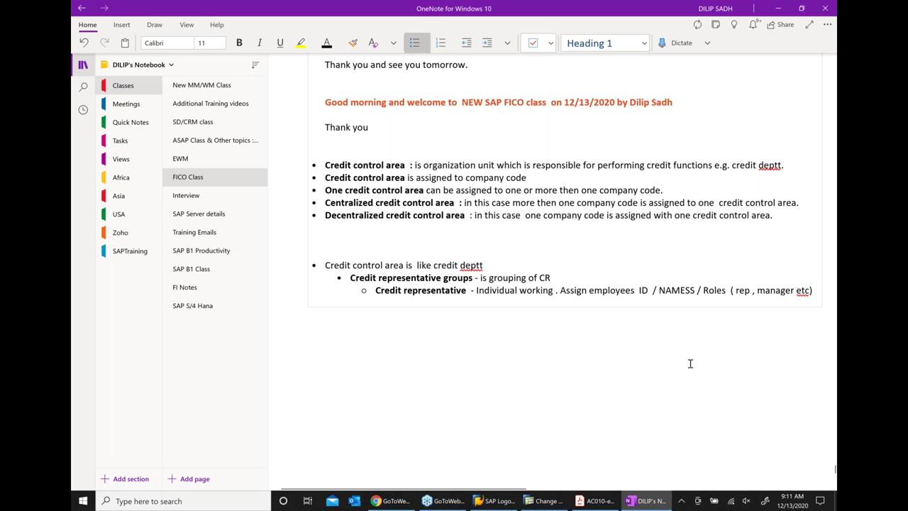
pyautogui.click(694, 292)
pyautogui.press('BackSpace')
pyautogui.press('BackSpace')
pyautogui.press('BackSpace')
pyautogui.press('BackSpace')
pyautogui.press('BackSpace')
pyautogui.write('ames')
# Insert 'Credit' before rep and 'credit' before manager in the roles list
pyautogui.click(729, 291)
pyautogui.write('Credit')
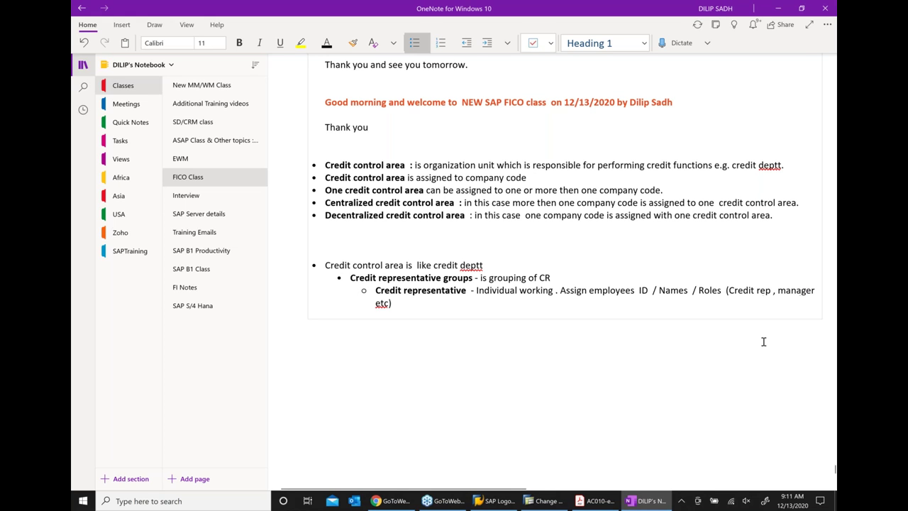
pyautogui.click(778, 293)
pyautogui.write('CREDI')
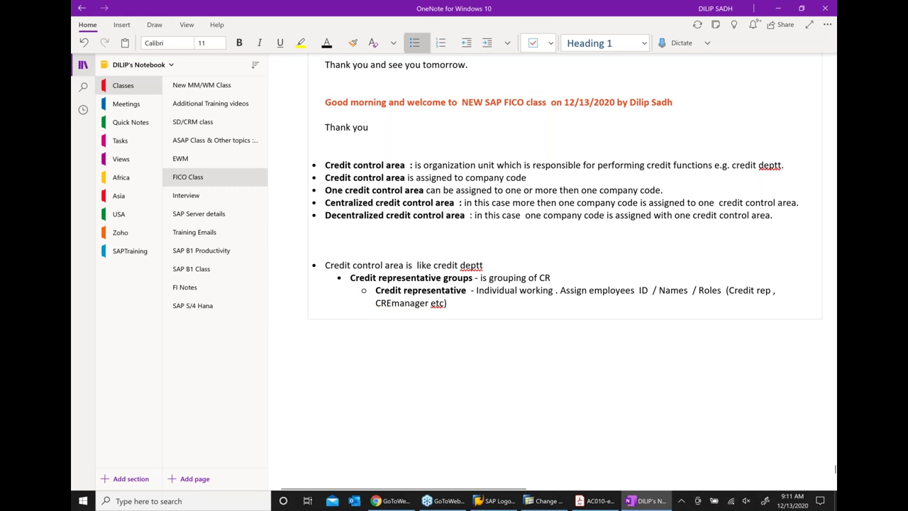
pyautogui.write('T')
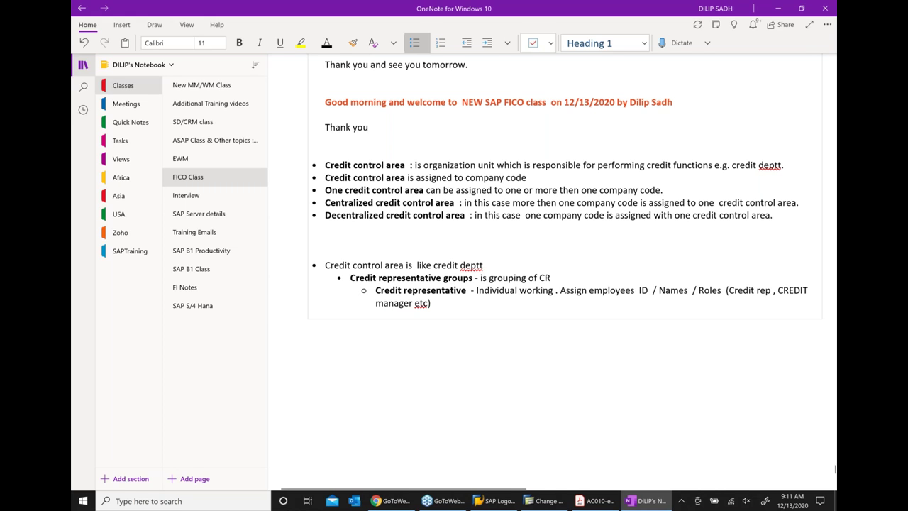
pyautogui.press('BackSpace')
pyautogui.press('BackSpace')
pyautogui.press('BackSpace')
pyautogui.press('BackSpace')
pyautogui.press('BackSpace')
pyautogui.press('BackSpace')
pyautogui.press('BackSpace')
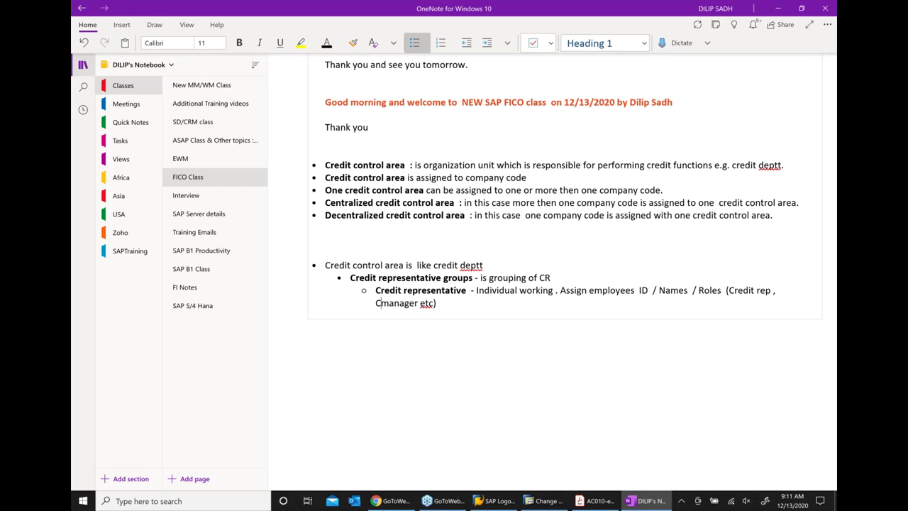
pyautogui.write('redit')
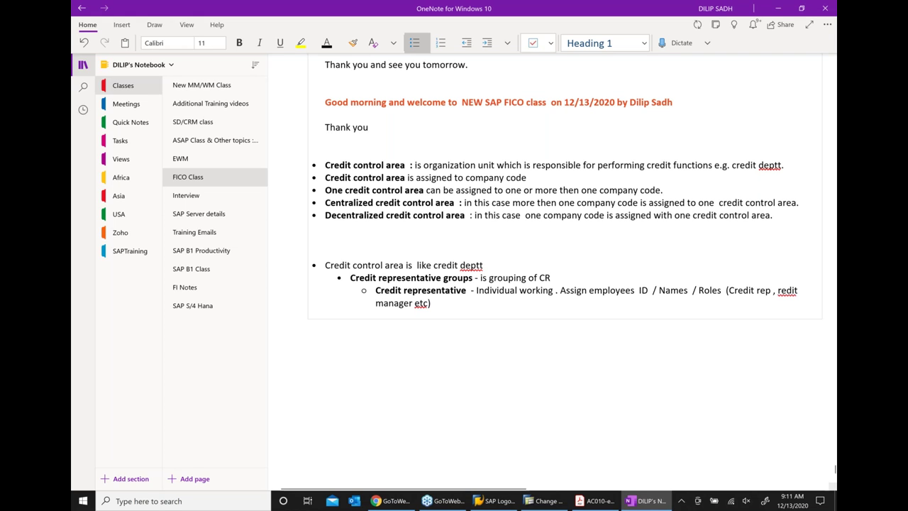
pyautogui.click(778, 290)
pyautogui.write('c')
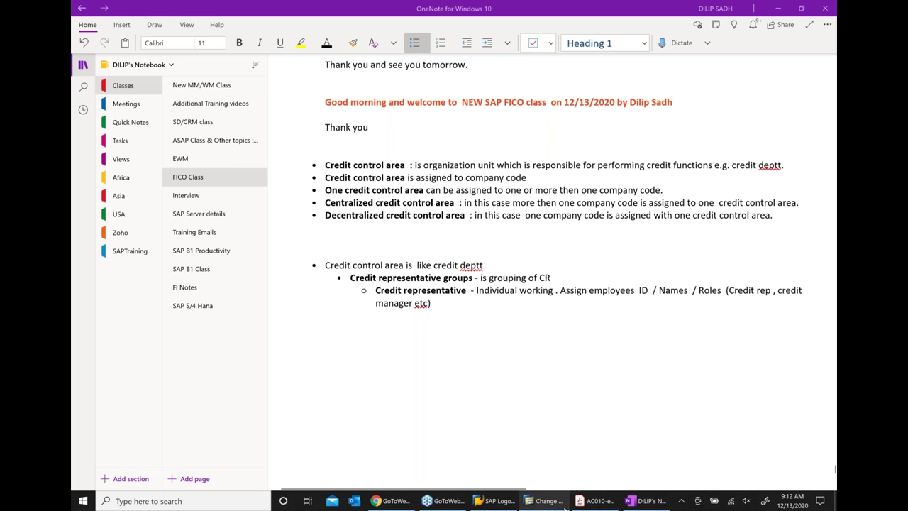
# Leave the Credit Representative overview and confirm the information popup to return to the IMG
pyautogui.click(565, 505)
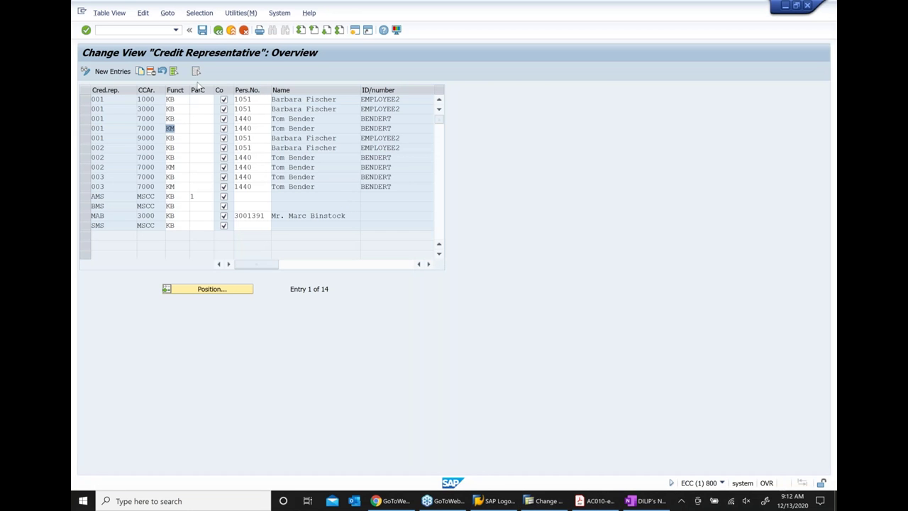
pyautogui.click(218, 32)
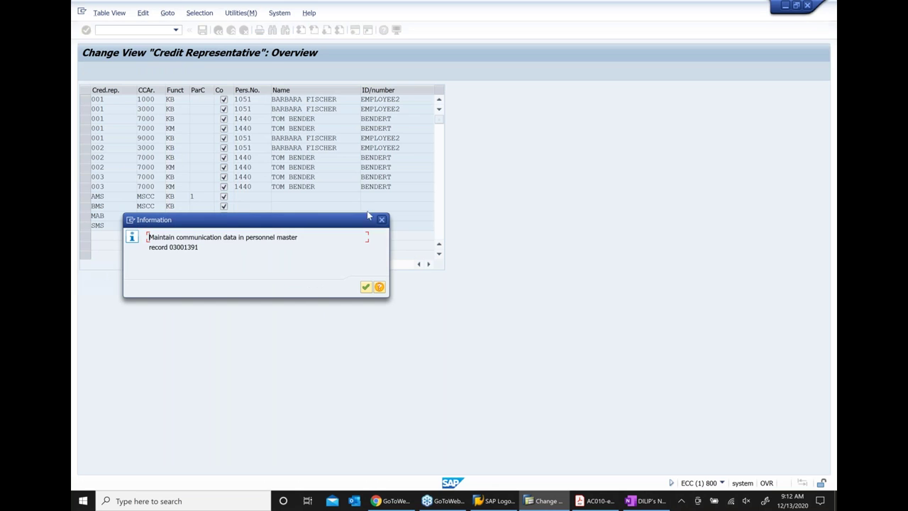
pyautogui.click(262, 96)
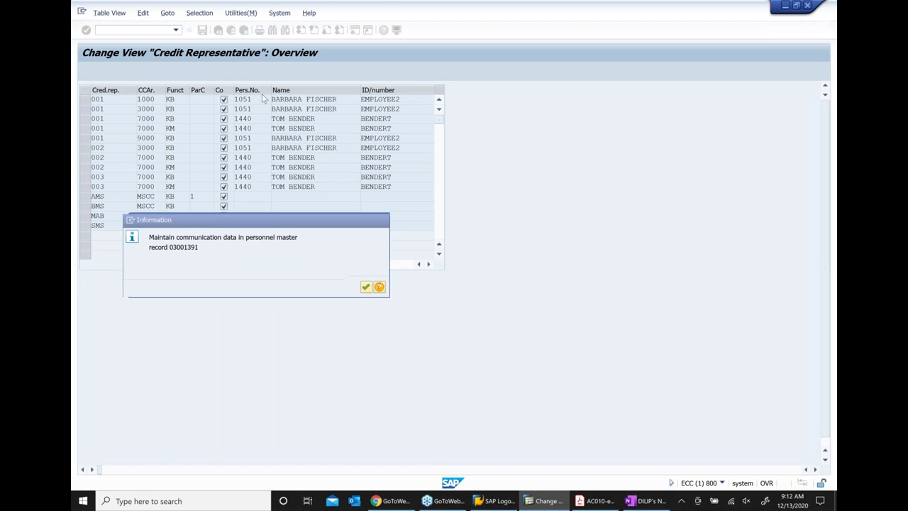
pyautogui.press('Return')
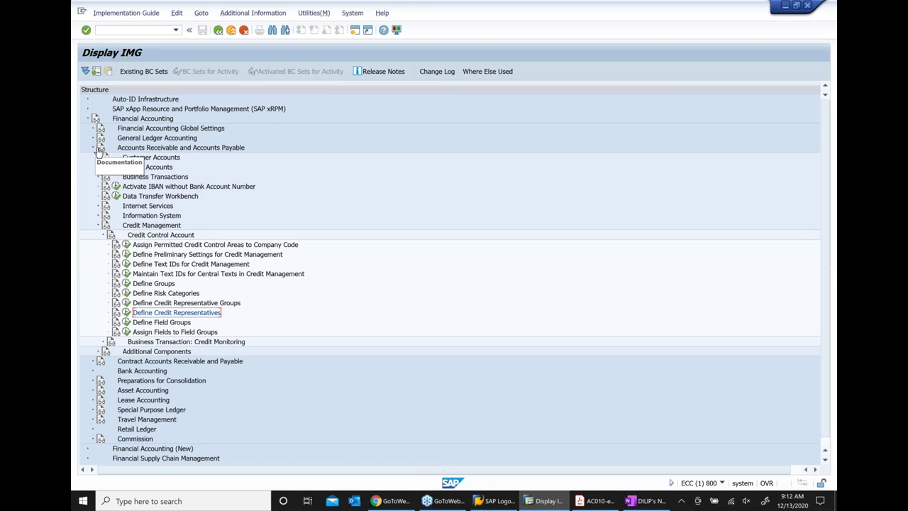
# Collapse Financial Accounting and expand Sales and Distribution > Basic Functions
pyautogui.click(92, 148)
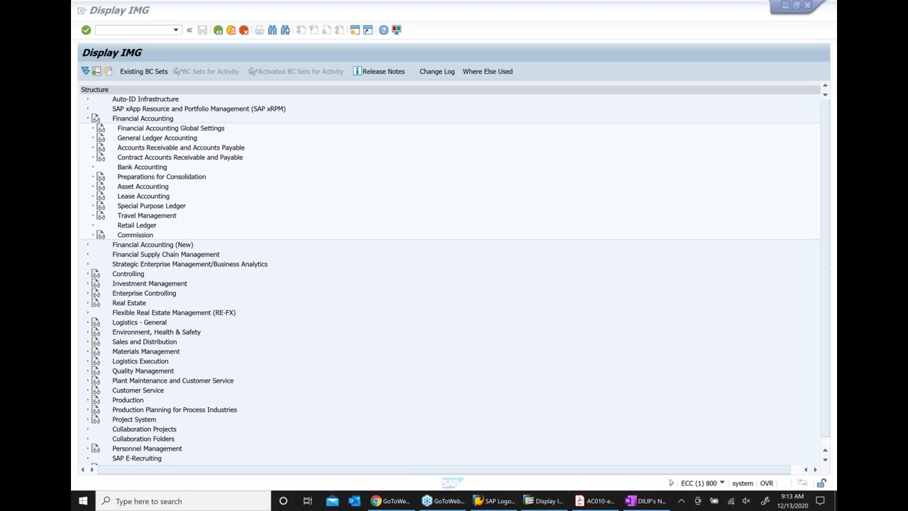
pyautogui.click(88, 119)
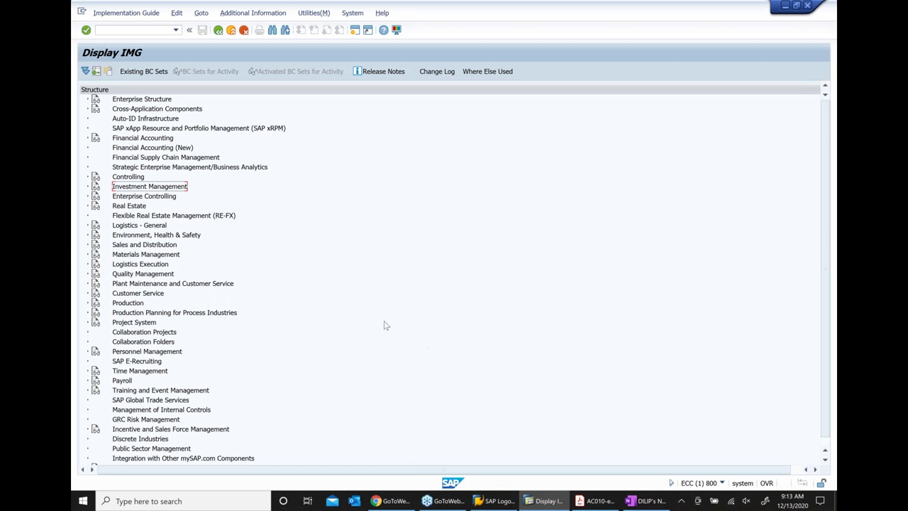
pyautogui.click(147, 245)
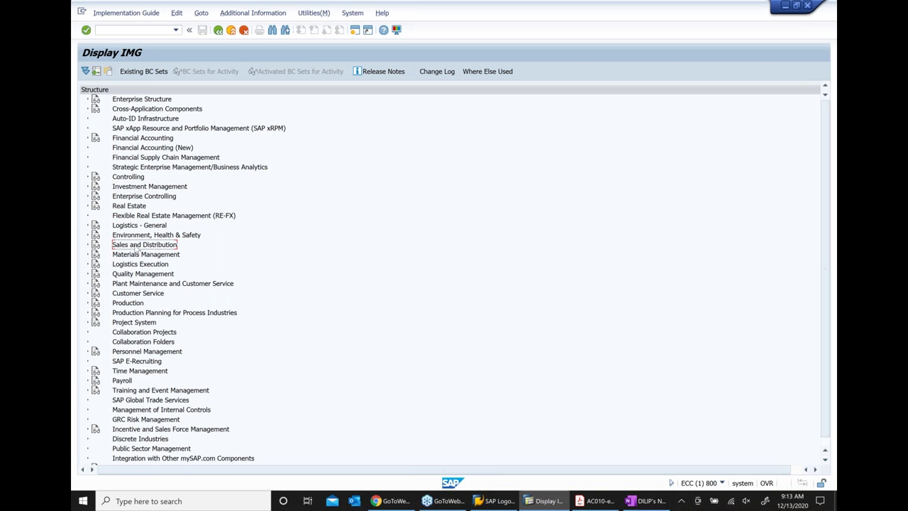
pyautogui.click(88, 244)
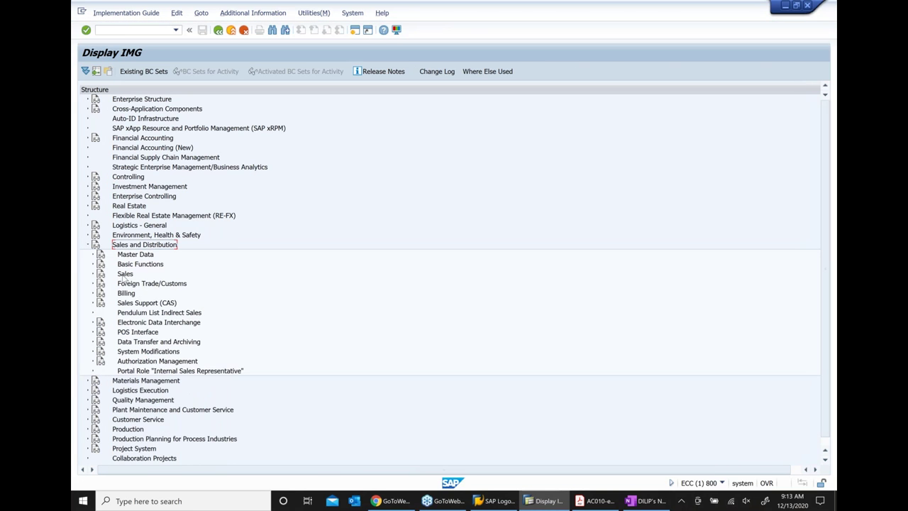
pyautogui.click(128, 266)
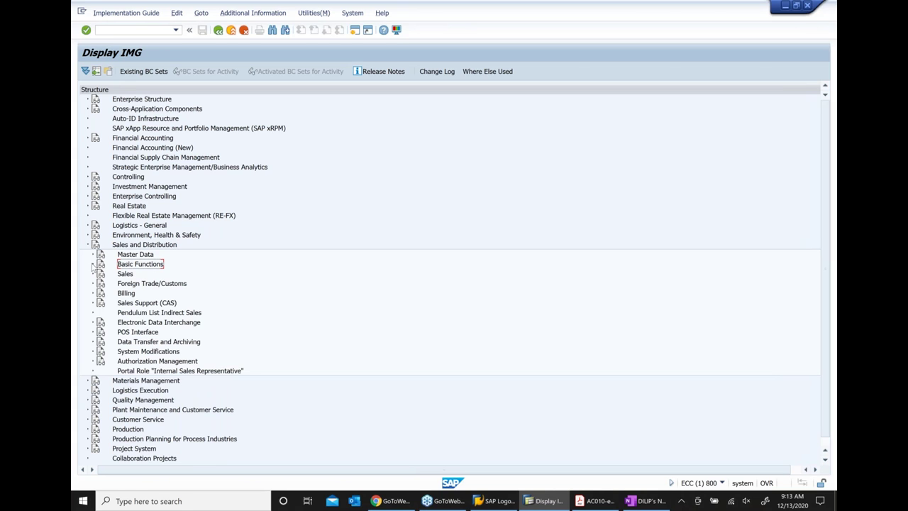
pyautogui.click(92, 264)
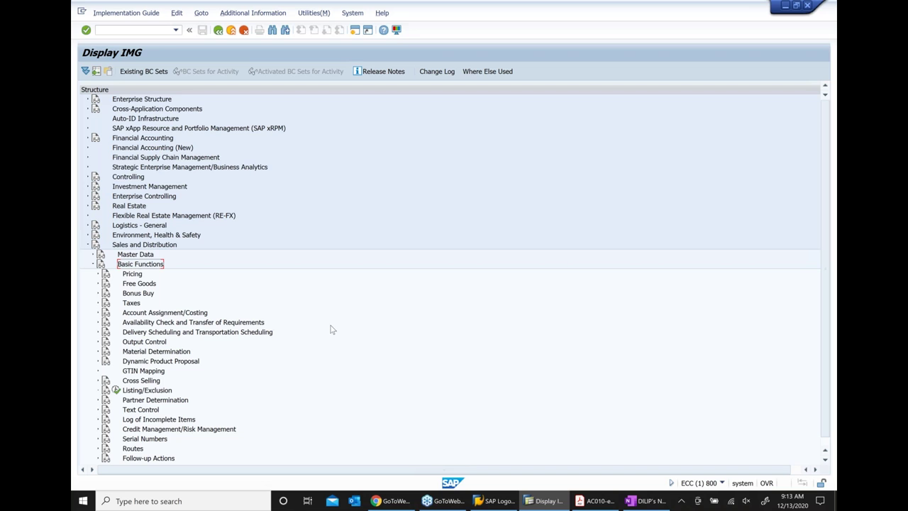
# Scroll down and select the Credit Management/Risk Management node
pyautogui.scroll(-2, 330, 329)
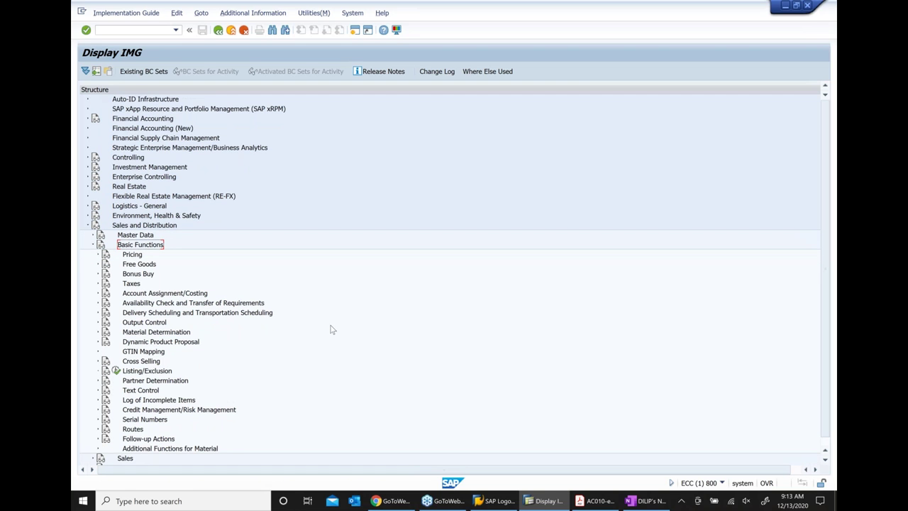
pyautogui.scroll(-2, 331, 329)
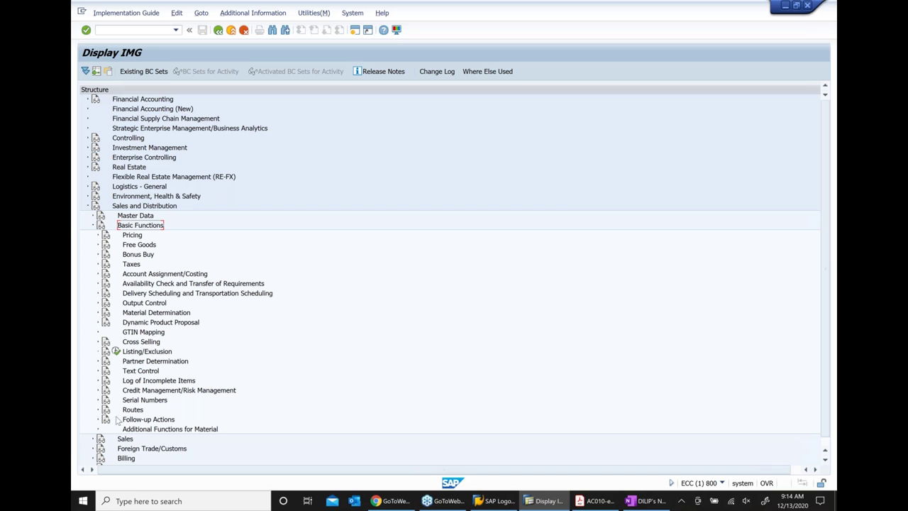
pyautogui.click(160, 391)
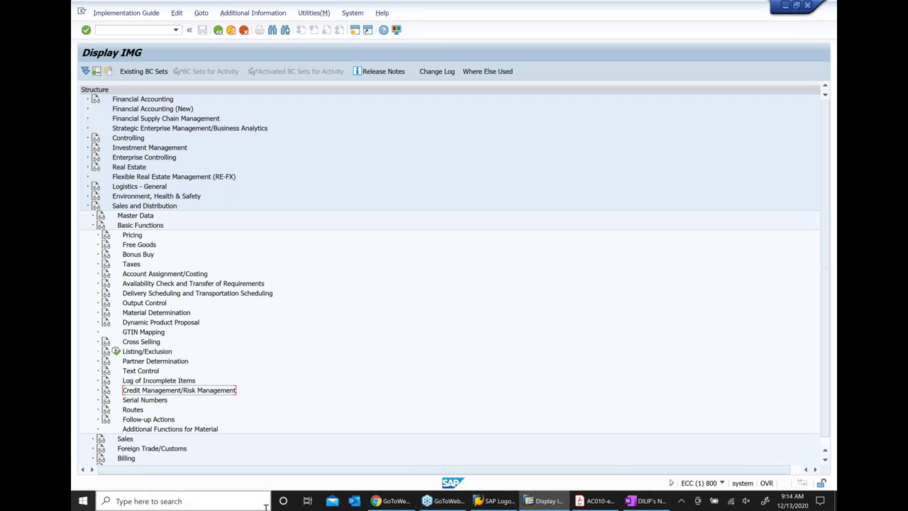
pyautogui.scroll(-2, 249, 390)
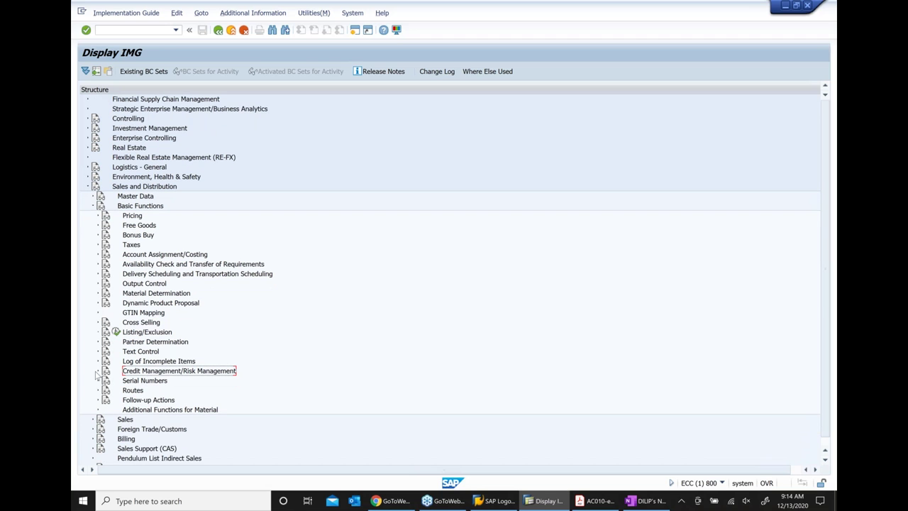
# Expand Credit Management/Risk Management Settings and look at Determine Active Receivables Per Item Category
pyautogui.click(98, 372)
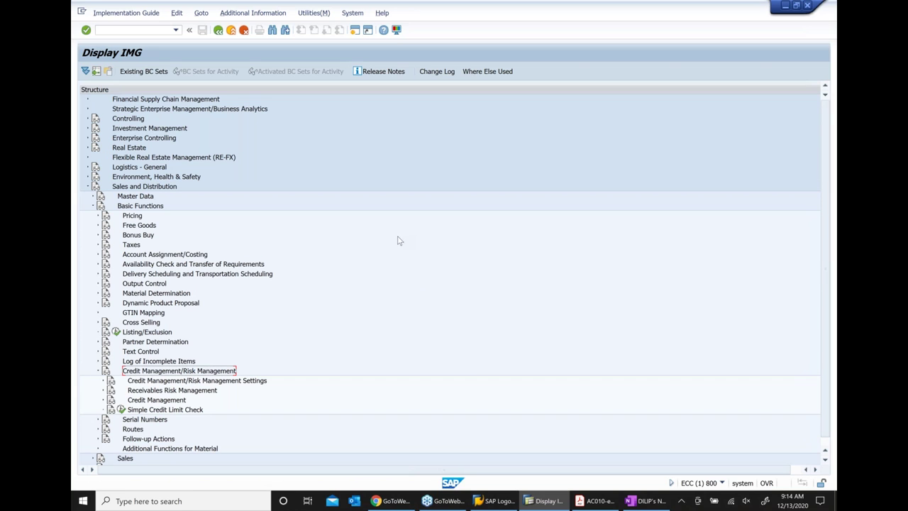
pyautogui.scroll(-1, 399, 241)
pyautogui.scroll(-4, 395, 249)
pyautogui.click(181, 332)
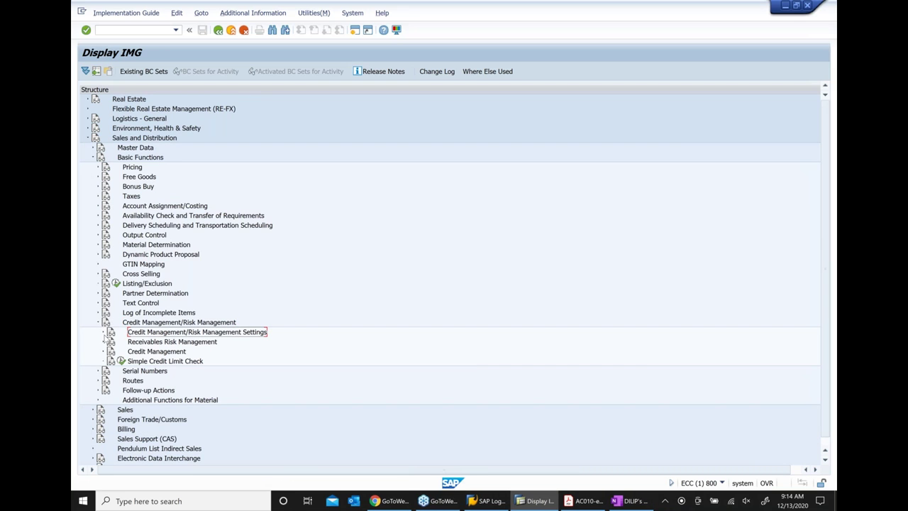
pyautogui.click(104, 333)
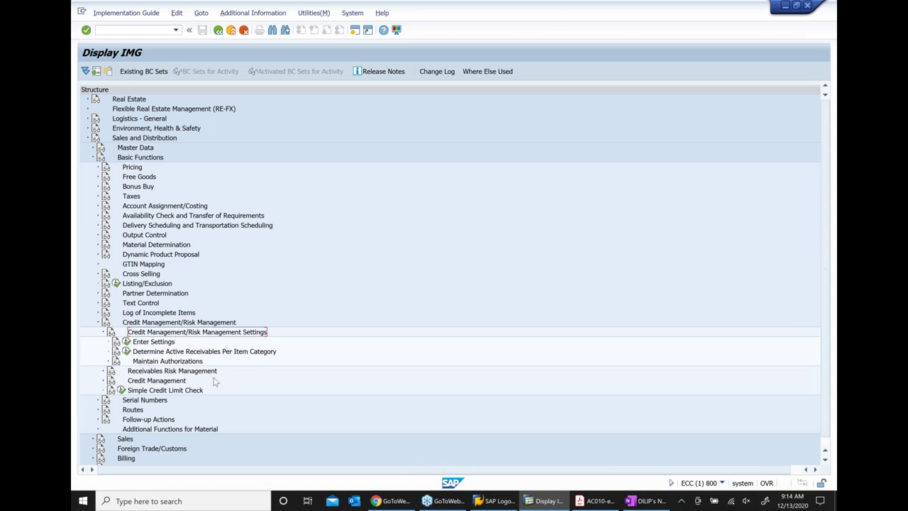
pyautogui.click(230, 355)
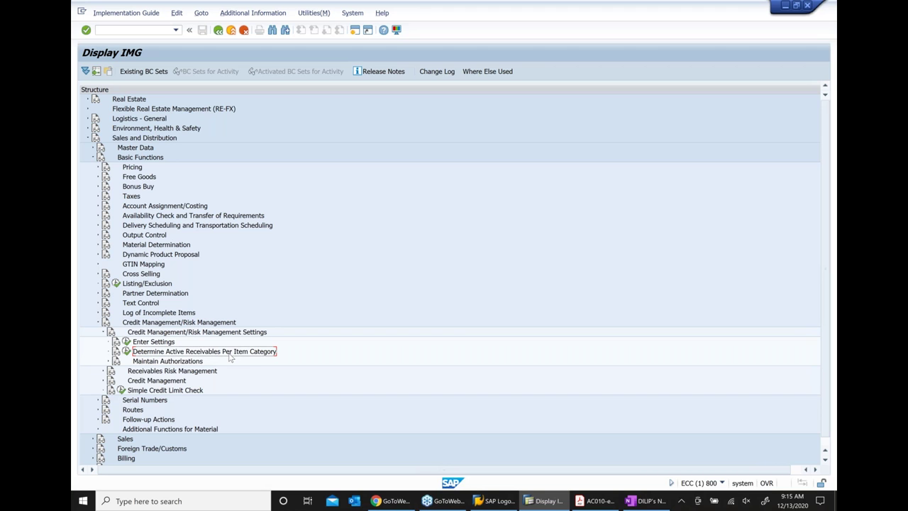
# Collapse the Settings branch and expand Credit Management to show its activities
pyautogui.click(106, 332)
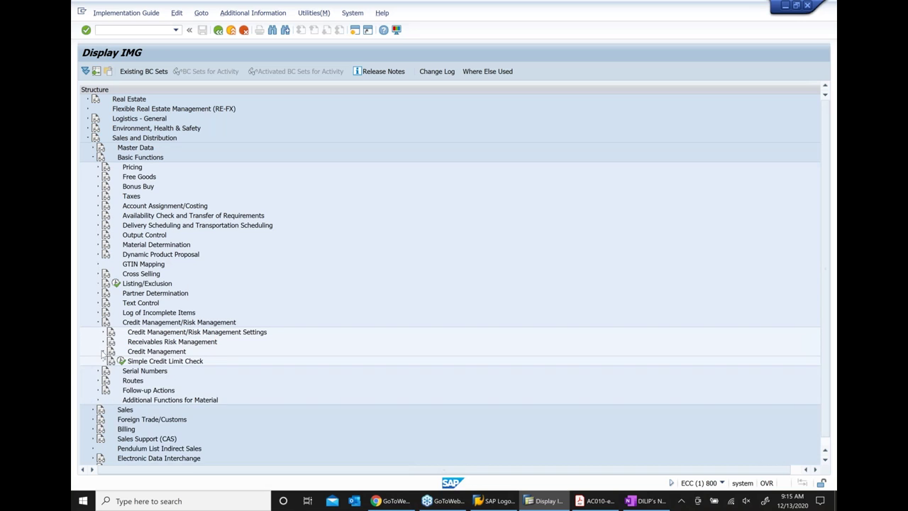
pyautogui.click(103, 352)
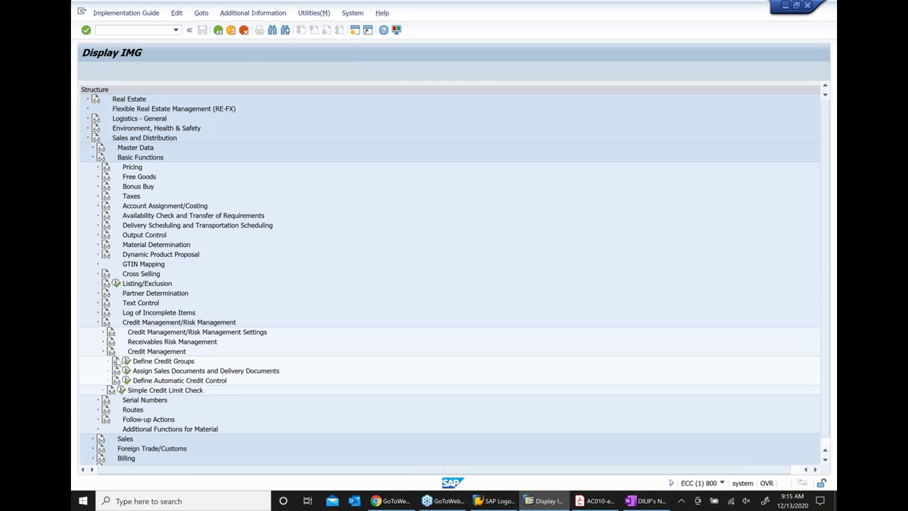
pyautogui.scroll(-1, 168, 339)
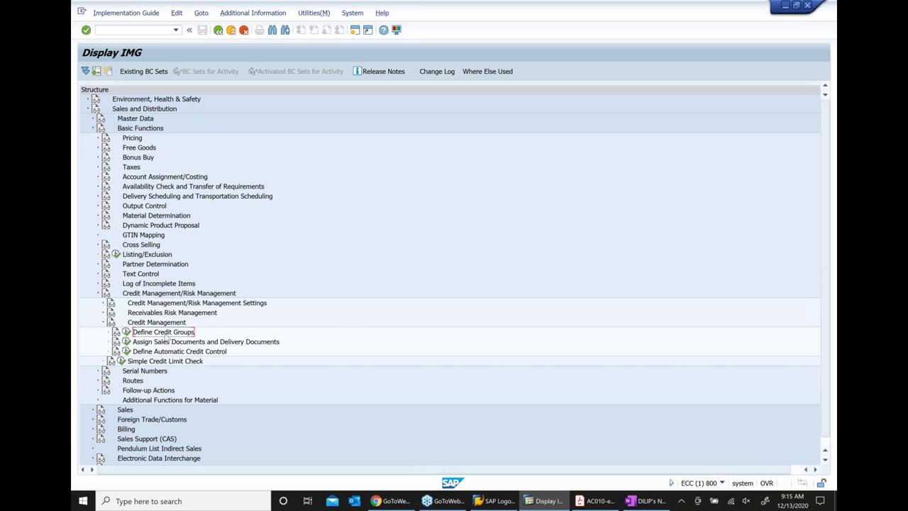
# Execute Define Credit Groups and point out groups 01, 02 and 03
pyautogui.click(126, 331)
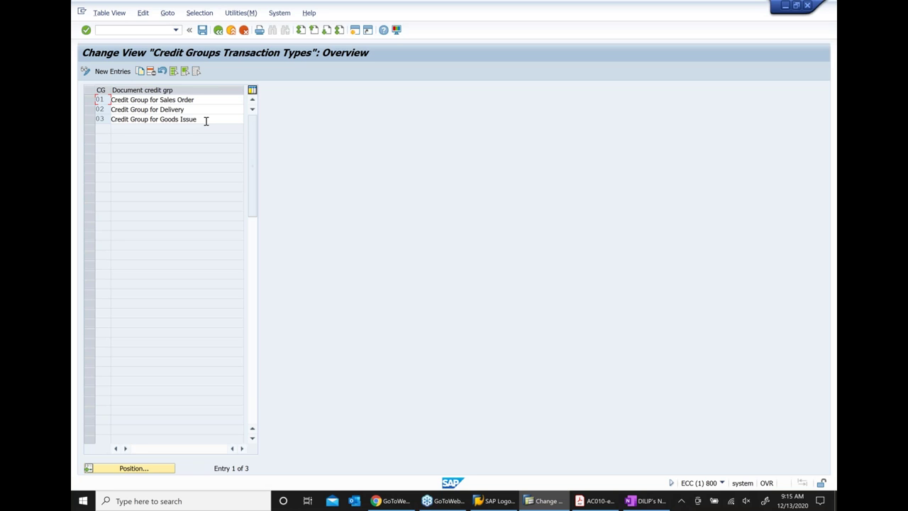
pyautogui.moveTo(206, 100); pyautogui.dragTo(110, 100)
pyautogui.moveTo(189, 109); pyautogui.dragTo(77, 106)
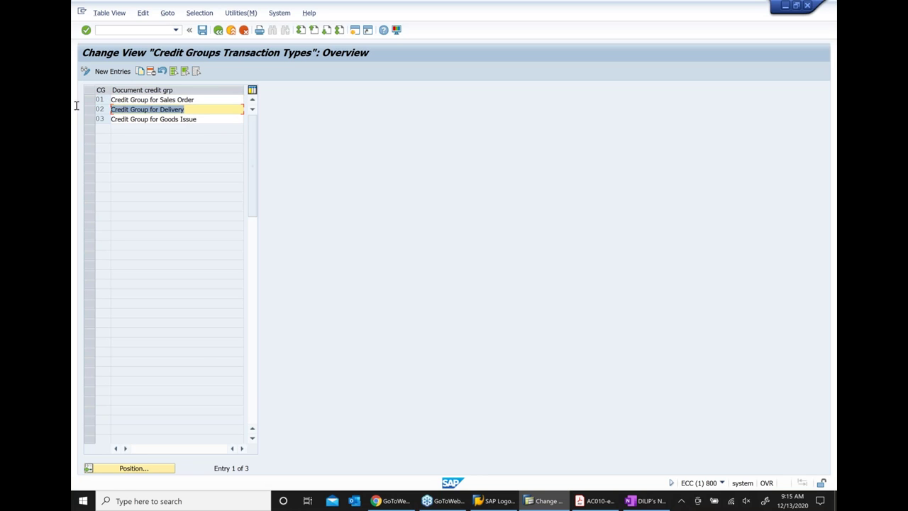
pyautogui.click(220, 121)
pyautogui.moveTo(140, 116); pyautogui.dragTo(108, 117)
pyautogui.click(193, 99)
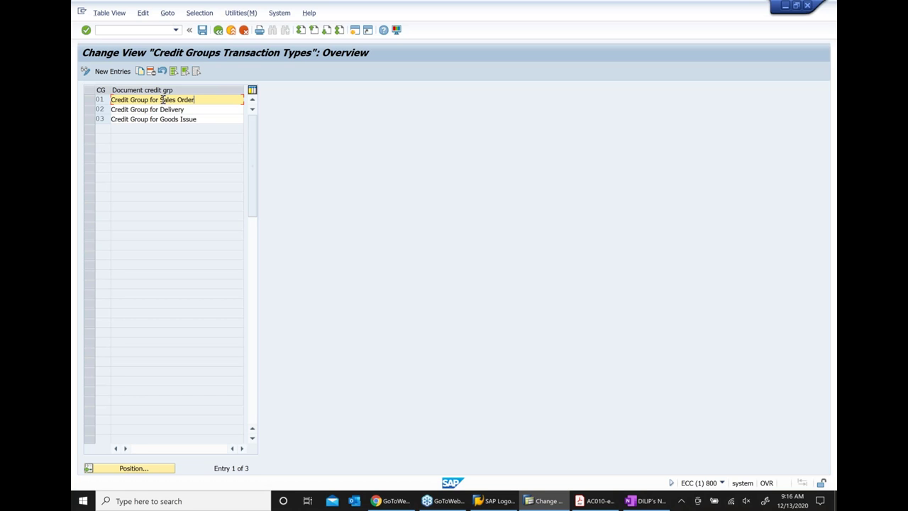
# Highlight the names Sales Order, Delivery and Goods Issue, then go back to the IMG
pyautogui.moveTo(161, 100); pyautogui.dragTo(231, 100)
pyautogui.moveTo(160, 110); pyautogui.dragTo(198, 110)
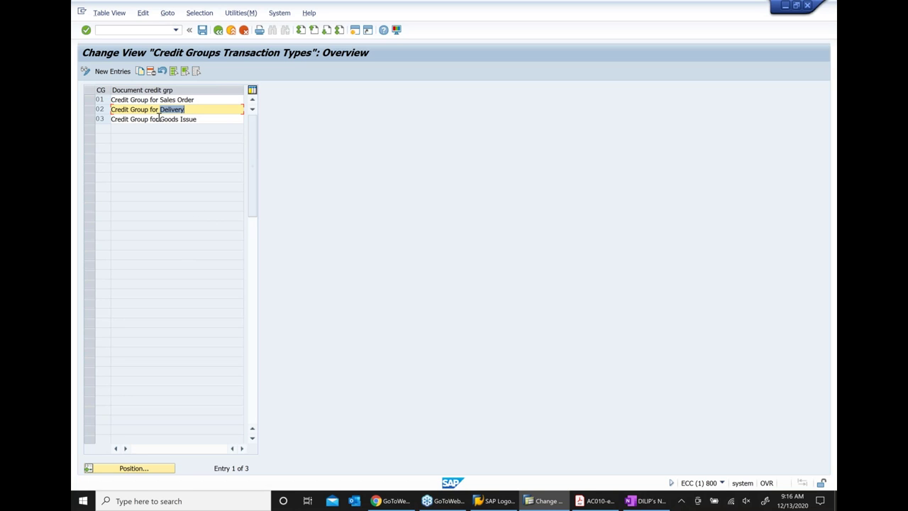
pyautogui.moveTo(160, 119); pyautogui.dragTo(204, 121)
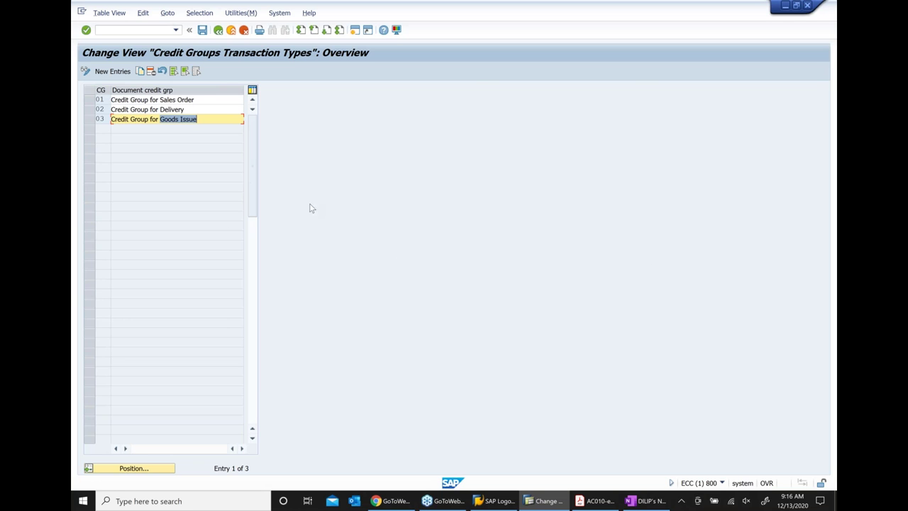
pyautogui.moveTo(201, 99); pyautogui.dragTo(111, 99)
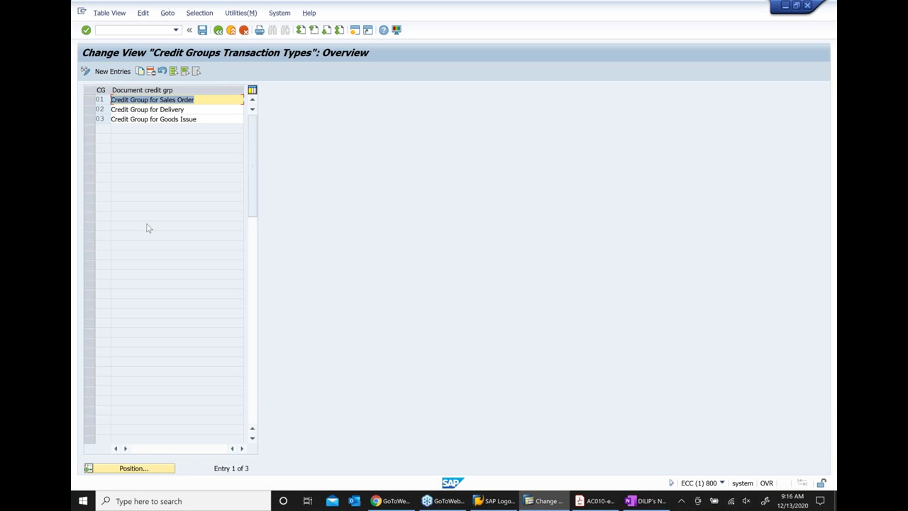
pyautogui.moveTo(192, 110); pyautogui.dragTo(103, 107)
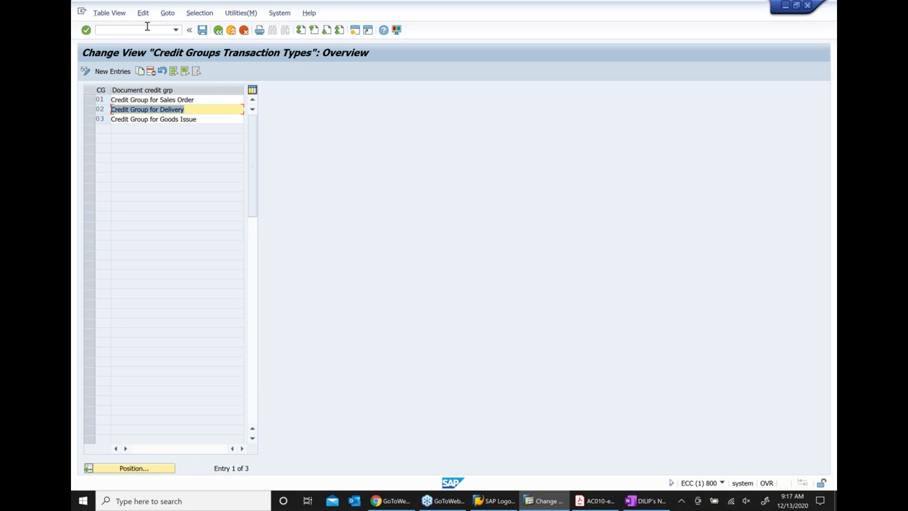
pyautogui.moveTo(200, 118); pyautogui.dragTo(76, 115)
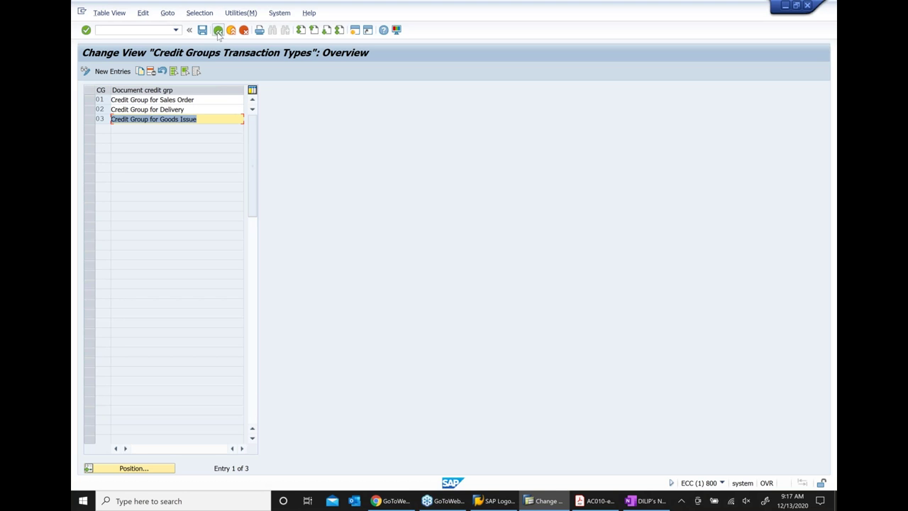
pyautogui.click(218, 31)
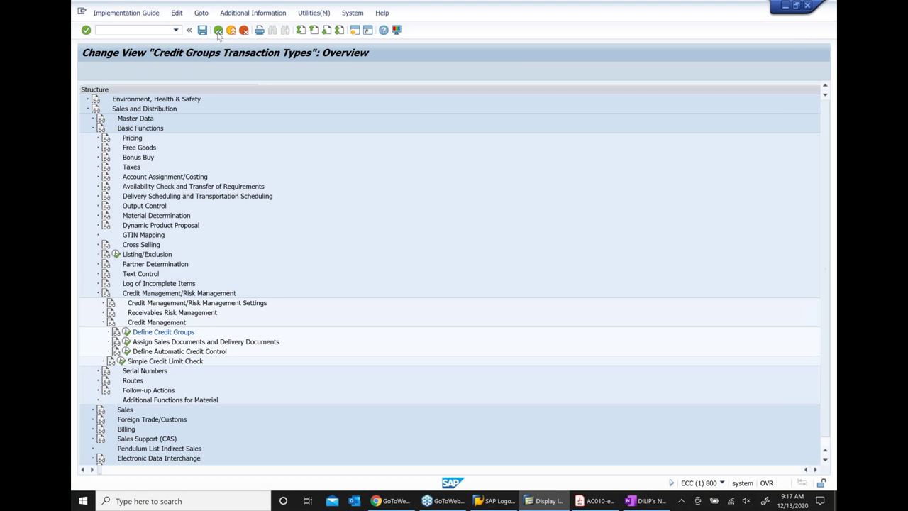
# Execute Assign Sales Documents and Delivery Documents and choose 'Credit limit check for order types'
pyautogui.scroll(-1, 257, 303)
pyautogui.scroll(-1, 257, 303)
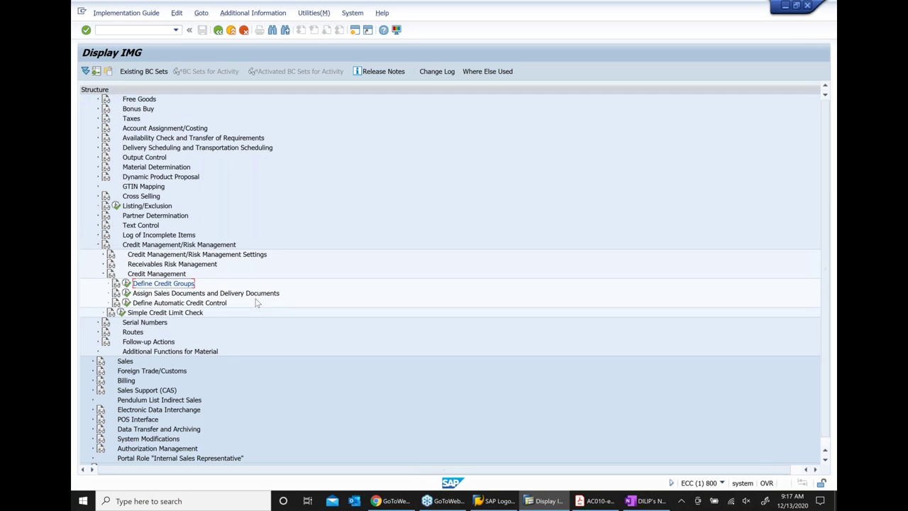
pyautogui.click(184, 294)
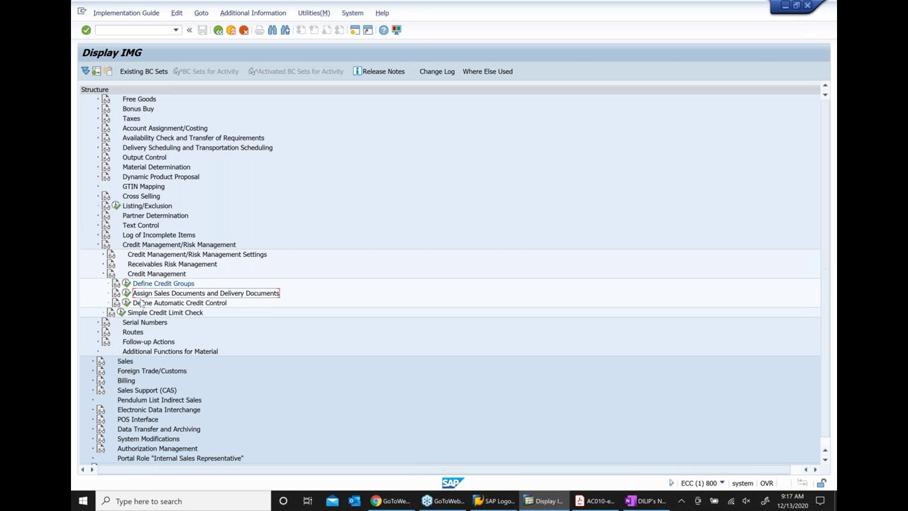
pyautogui.click(126, 293)
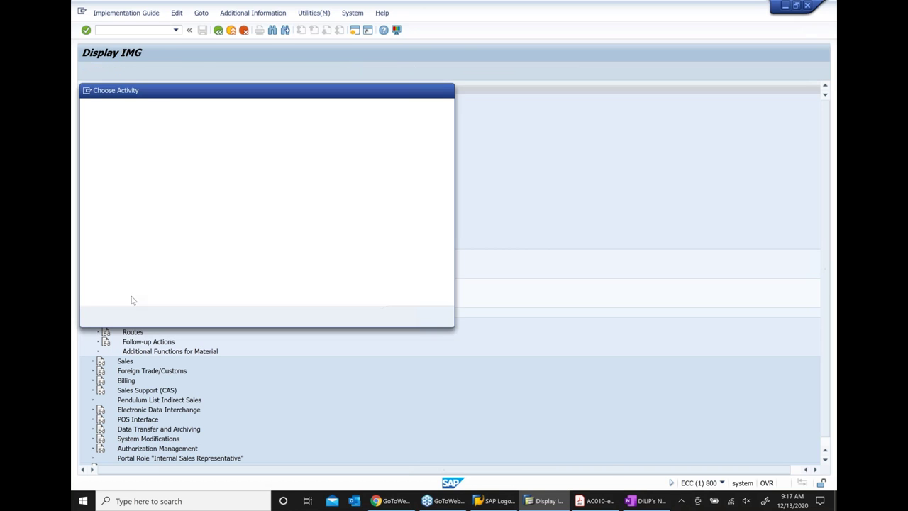
pyautogui.moveTo(208, 93); pyautogui.dragTo(232, 186)
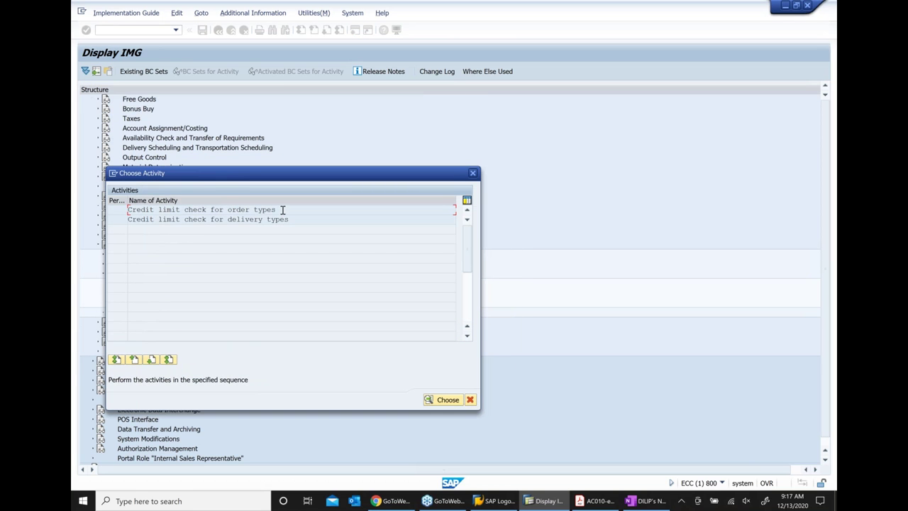
pyautogui.moveTo(282, 210); pyautogui.dragTo(128, 210)
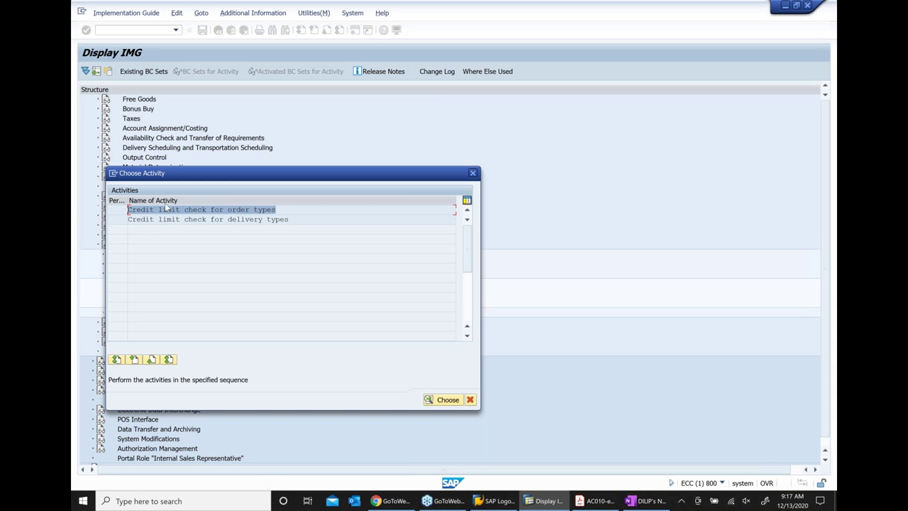
pyautogui.hotkey('ctrl', 'c')
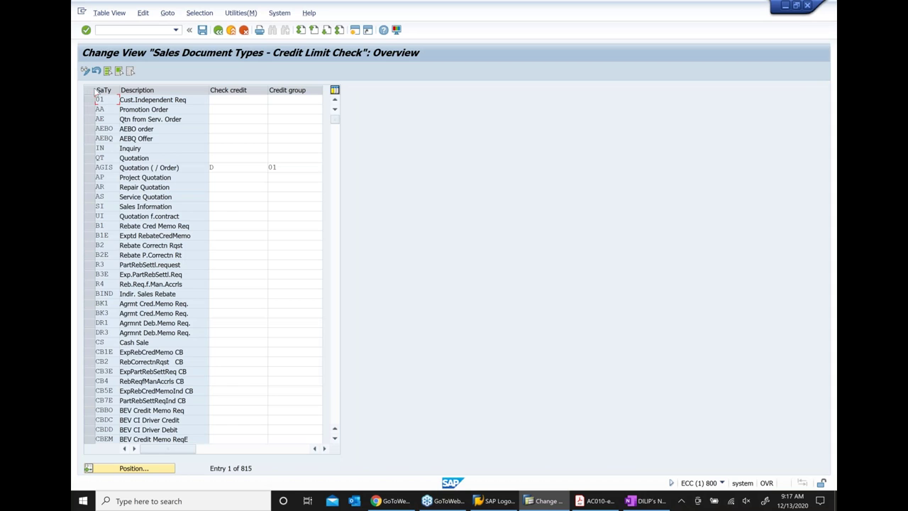
# Jump to sales document type OR and select the Standard Order row
pyautogui.click(149, 469)
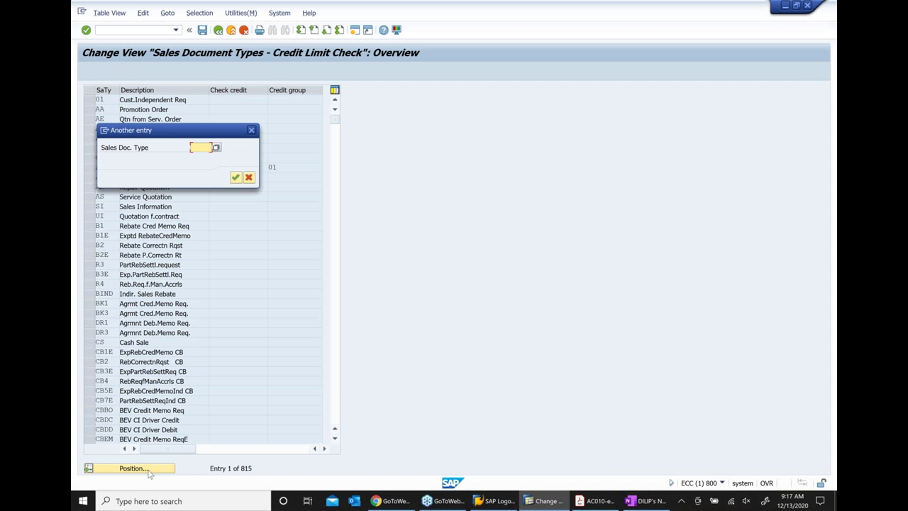
pyautogui.write('or')
pyautogui.press('Return')
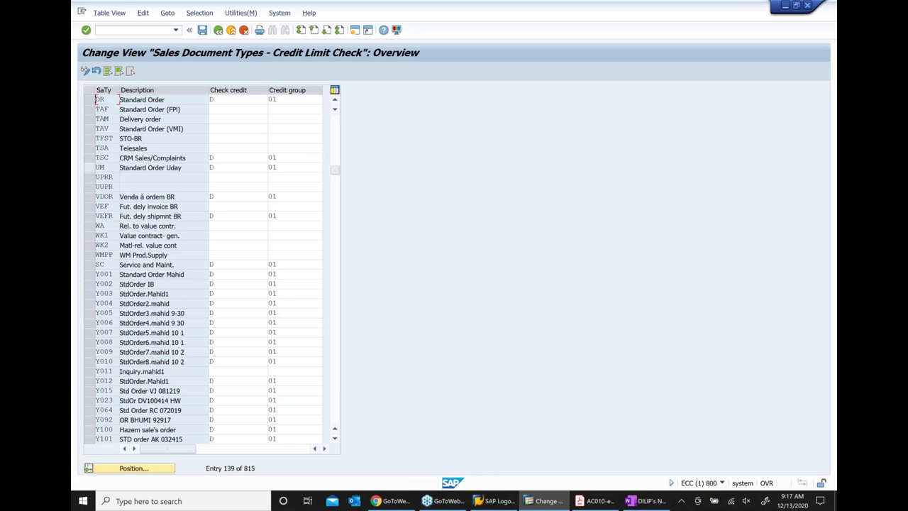
pyautogui.click(89, 99)
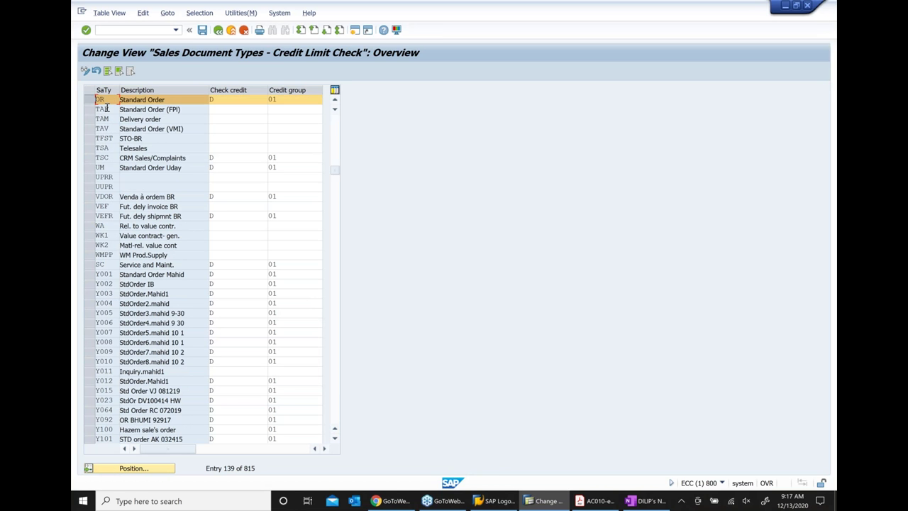
pyautogui.doubleClick(166, 100)
# Review the Check credit options, keeping automatic credit control D, and browse credit groups, leaving 01
pyautogui.click(232, 99)
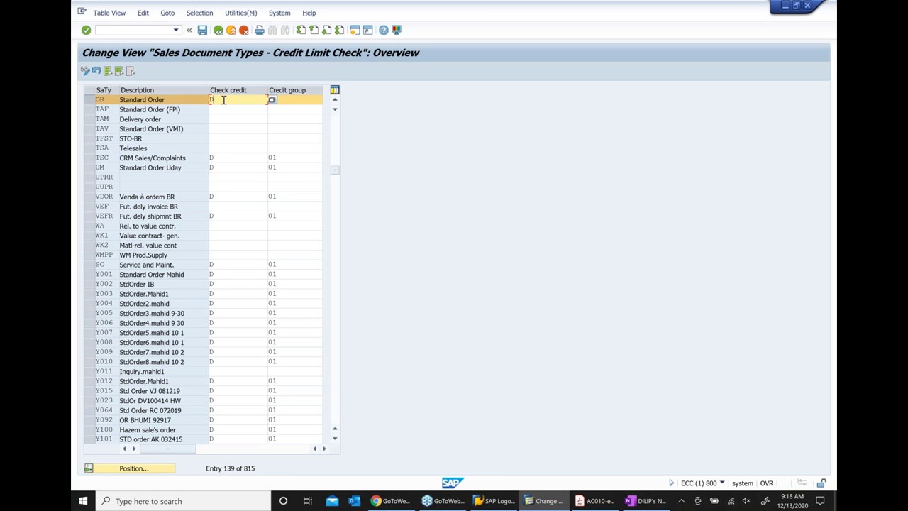
pyautogui.click(272, 100)
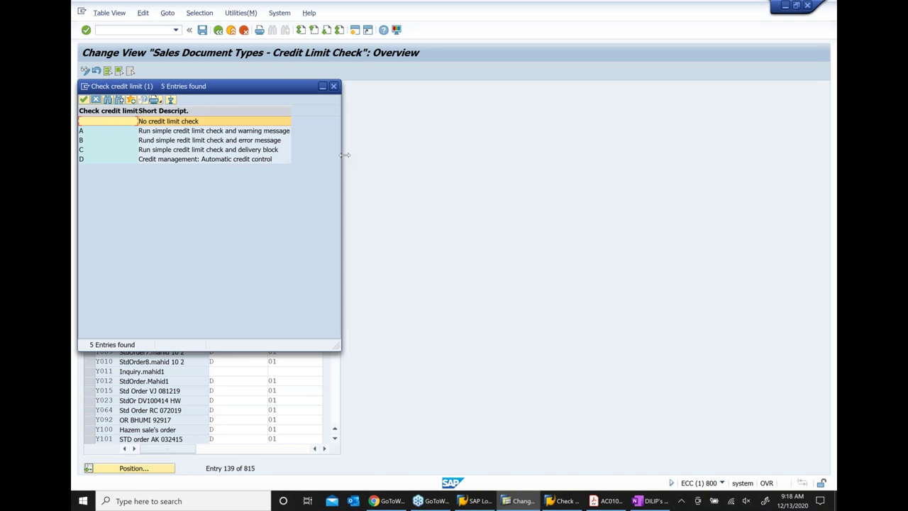
pyautogui.click(202, 161)
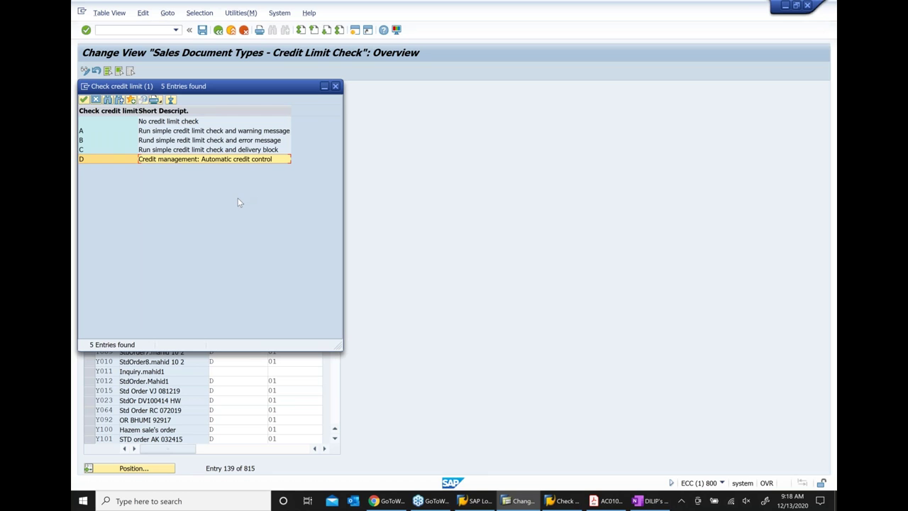
pyautogui.click(335, 86)
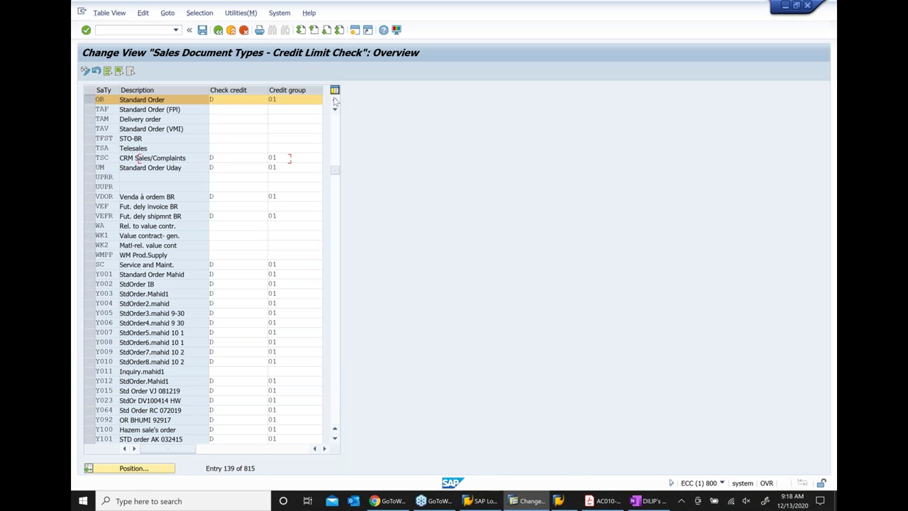
pyautogui.click(291, 100)
pyautogui.press('F4')
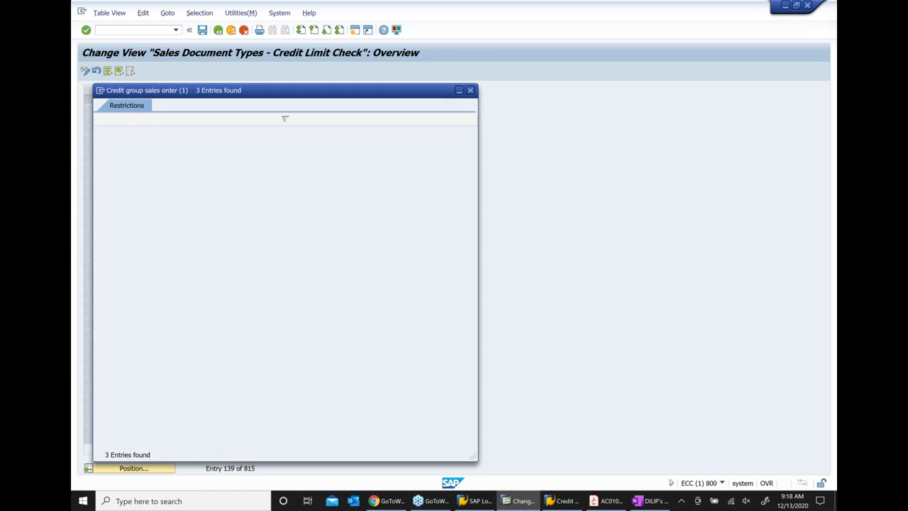
pyautogui.press('Escape')
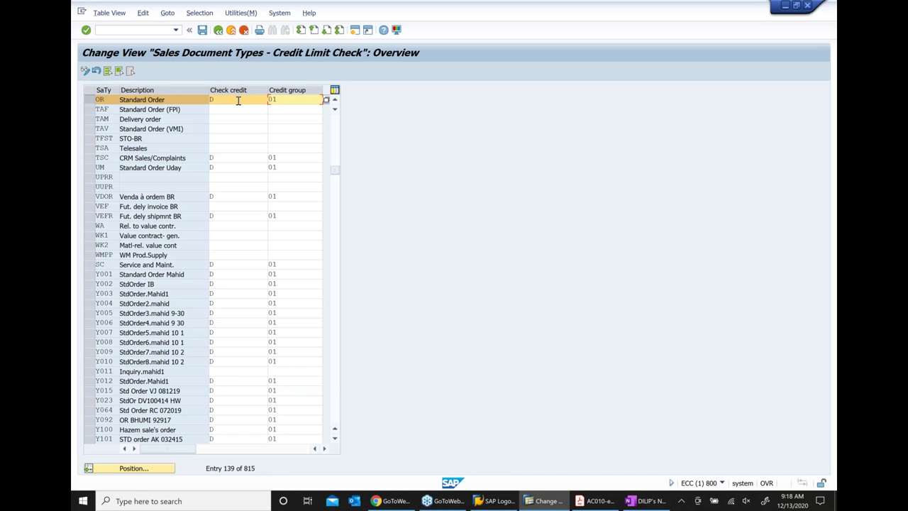
pyautogui.click(131, 472)
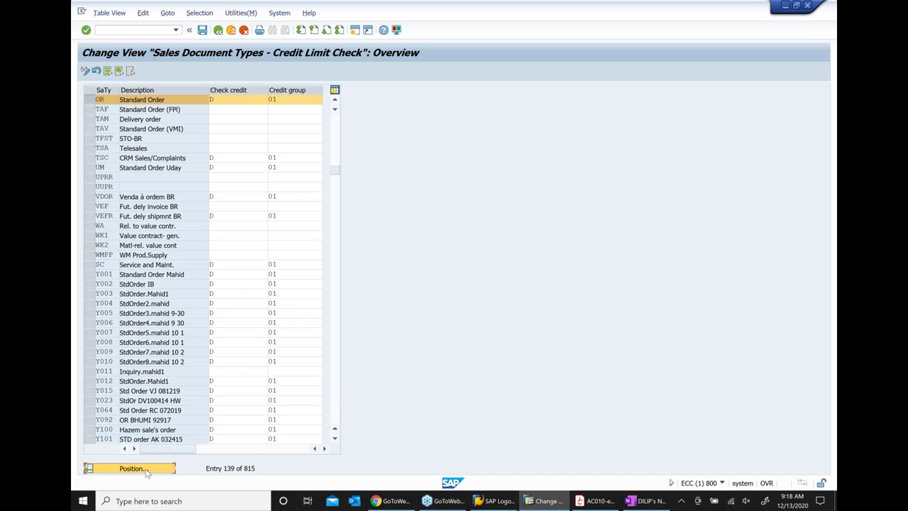
pyautogui.write('OR')
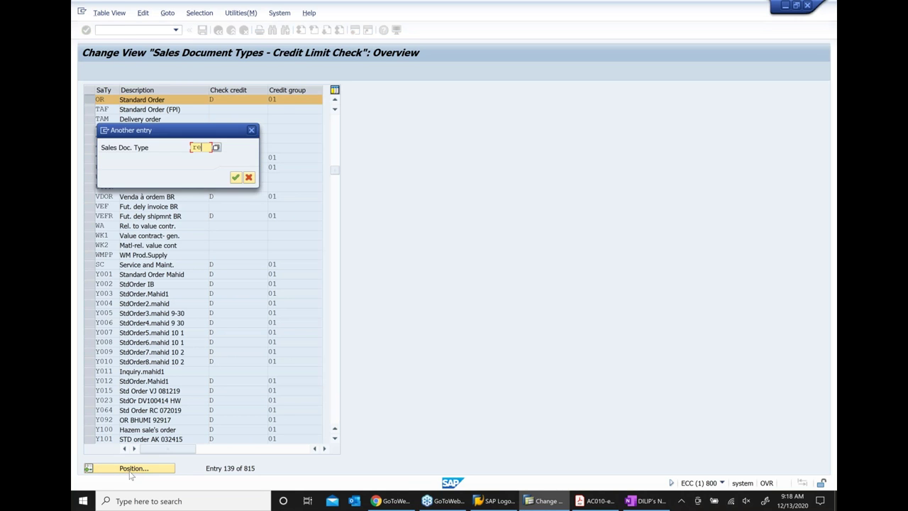
pyautogui.press('Return')
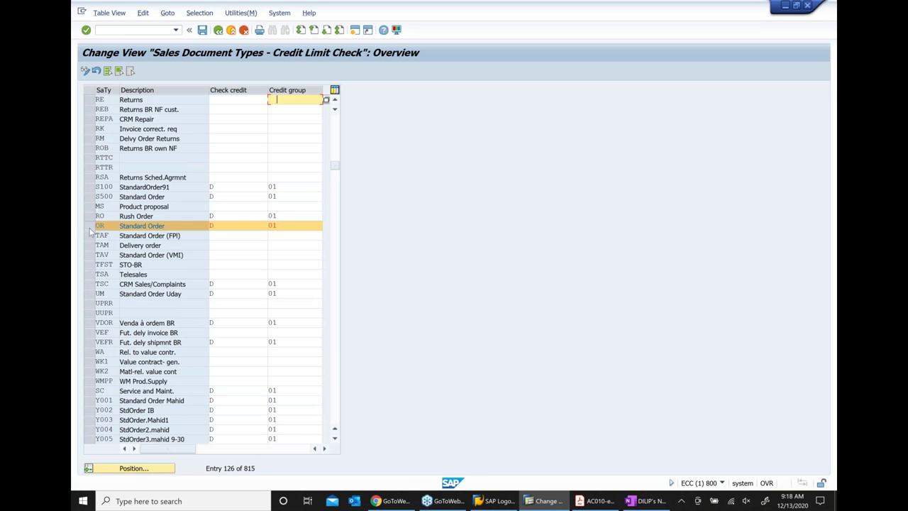
pyautogui.click(89, 99)
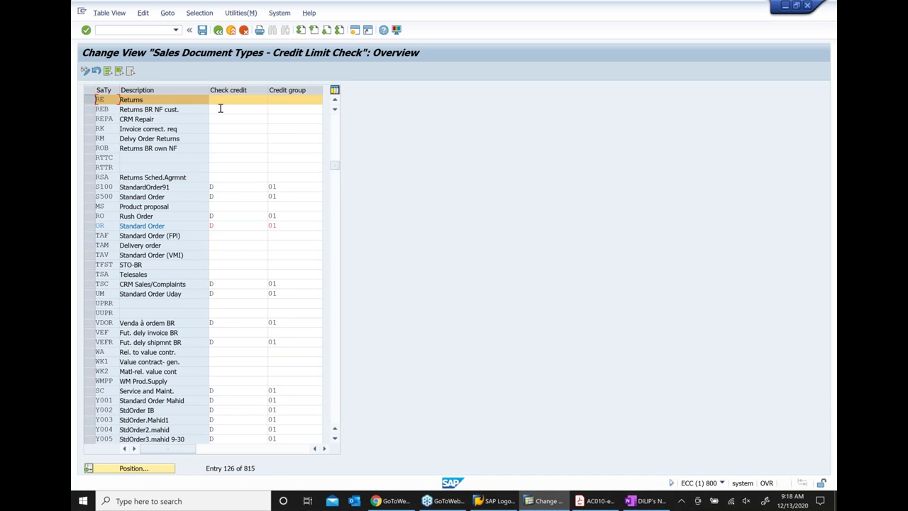
pyautogui.click(89, 225)
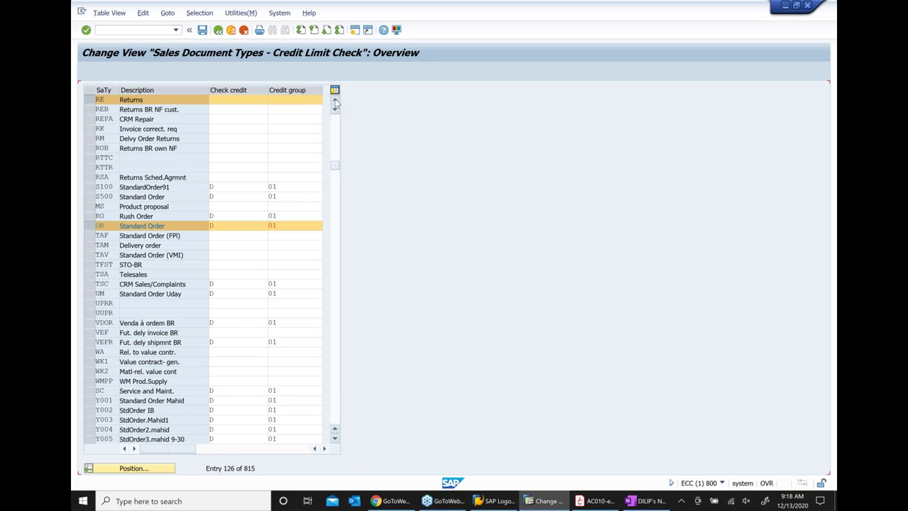
pyautogui.click(334, 104)
pyautogui.click(334, 104)
pyautogui.click(335, 103)
pyautogui.click(335, 103)
pyautogui.click(335, 104)
pyautogui.click(335, 104)
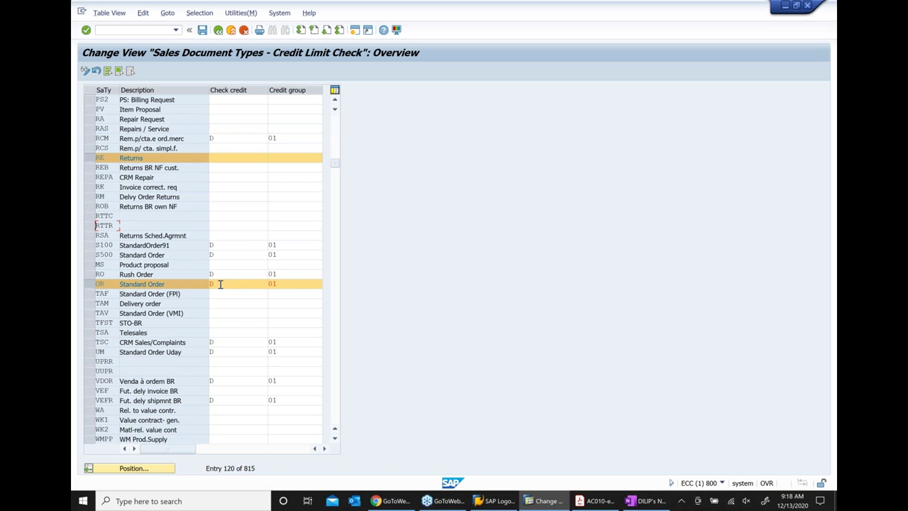
pyautogui.click(214, 156)
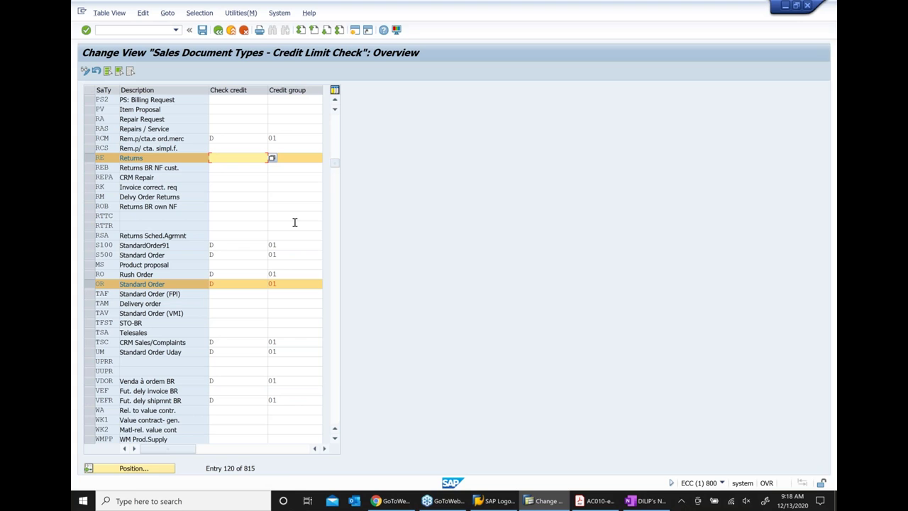
pyautogui.click(215, 283)
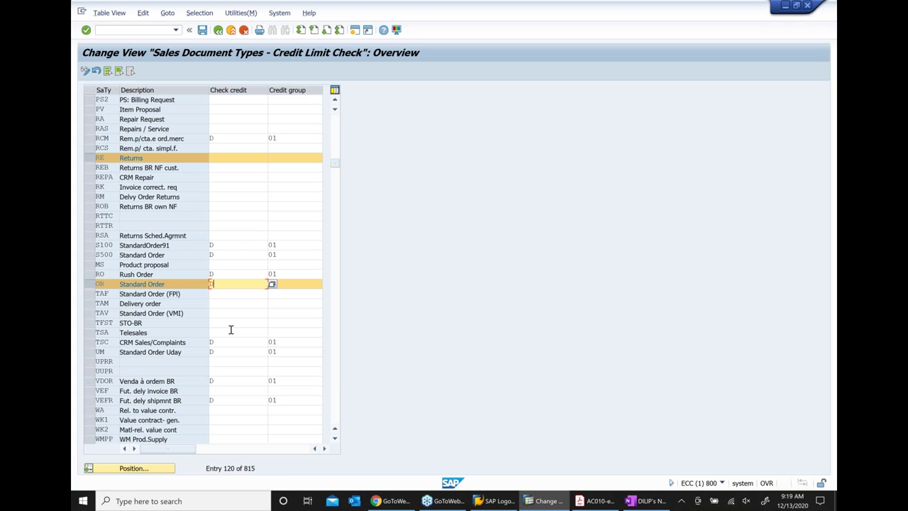
pyautogui.click(231, 158)
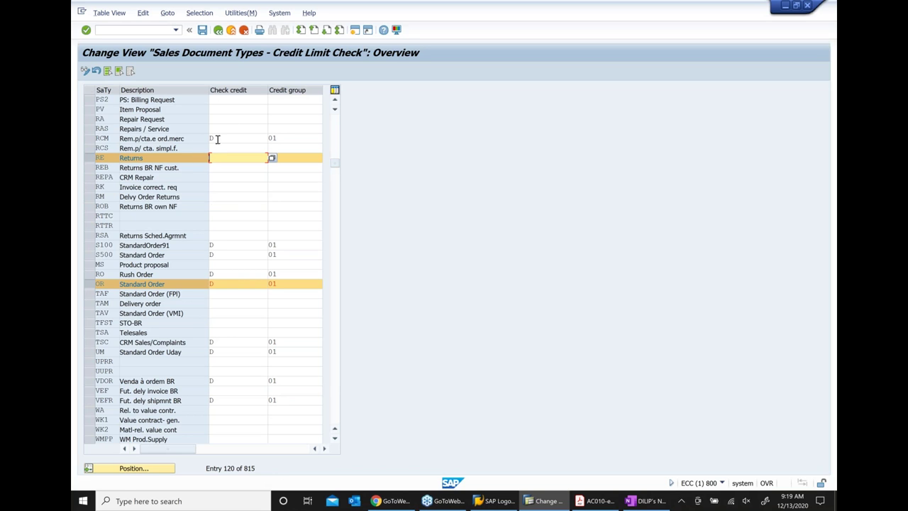
pyautogui.click(232, 118)
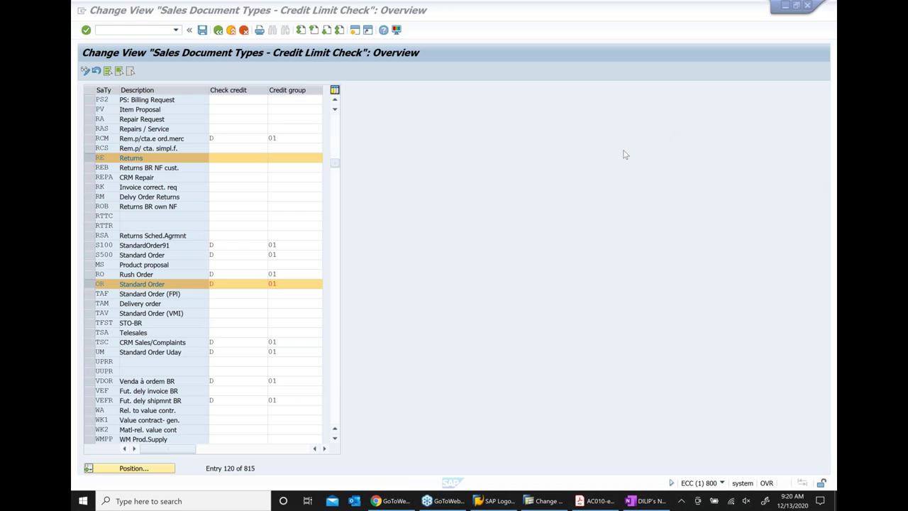
pyautogui.click(222, 37)
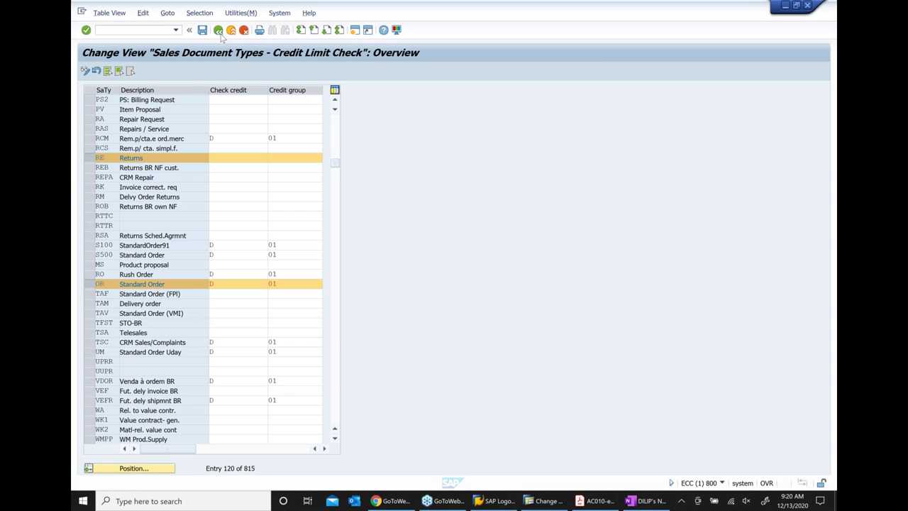
# Go back from the Credit Limit Check table to the Credit Management IMG tree, dismissing the activity list
pyautogui.click(220, 33)
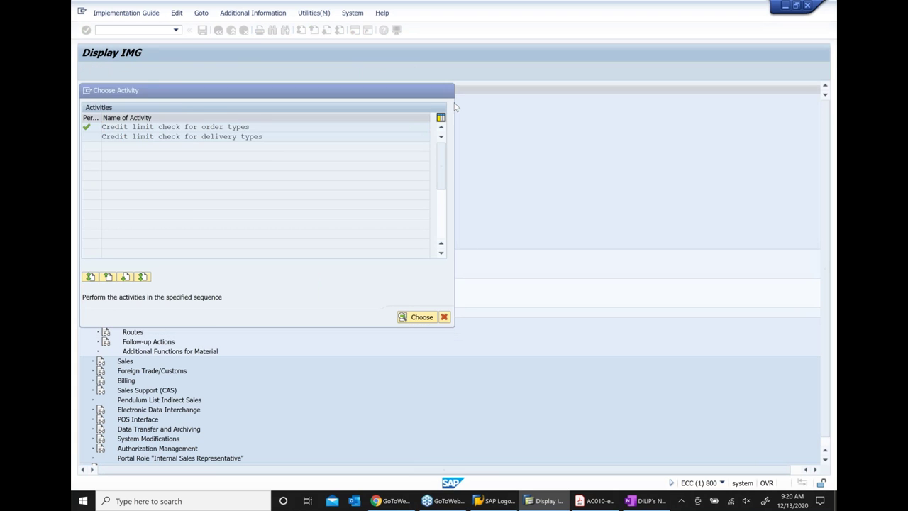
pyautogui.press('Escape')
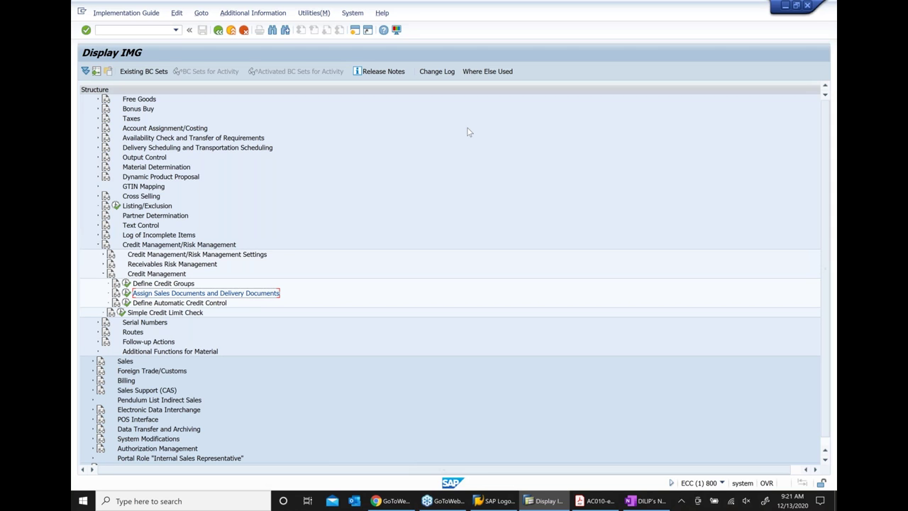
pyautogui.click(833, 166)
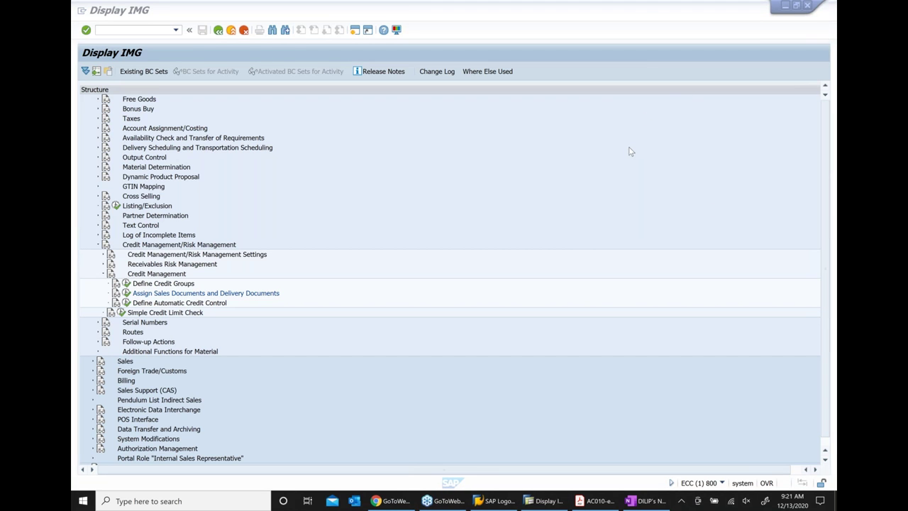
# Run Define Automatic Credit Control to list the 85 risk category and credit group entries
pyautogui.click(171, 305)
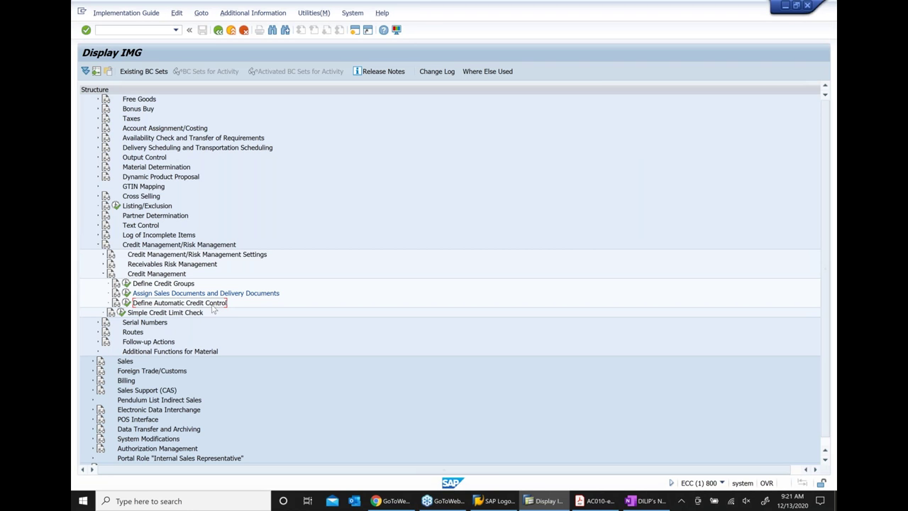
pyautogui.click(127, 302)
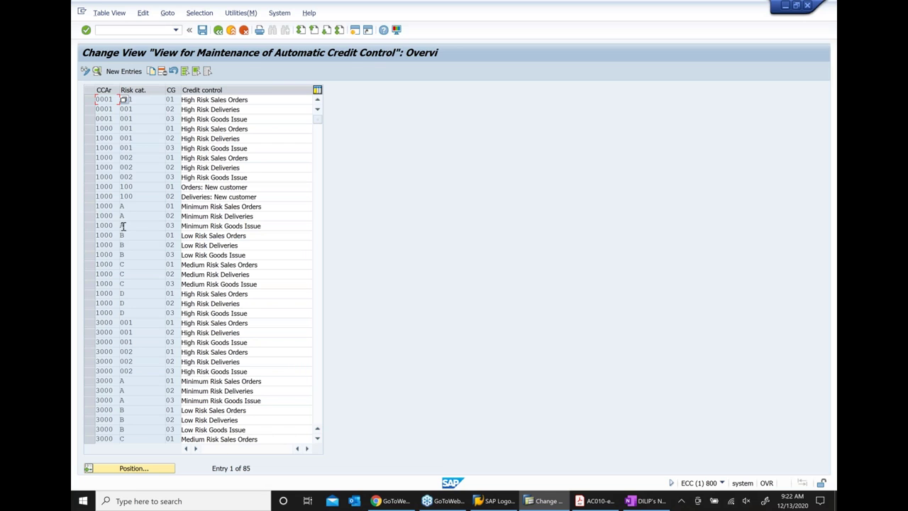
pyautogui.click(90, 206)
pyautogui.press('Tab')
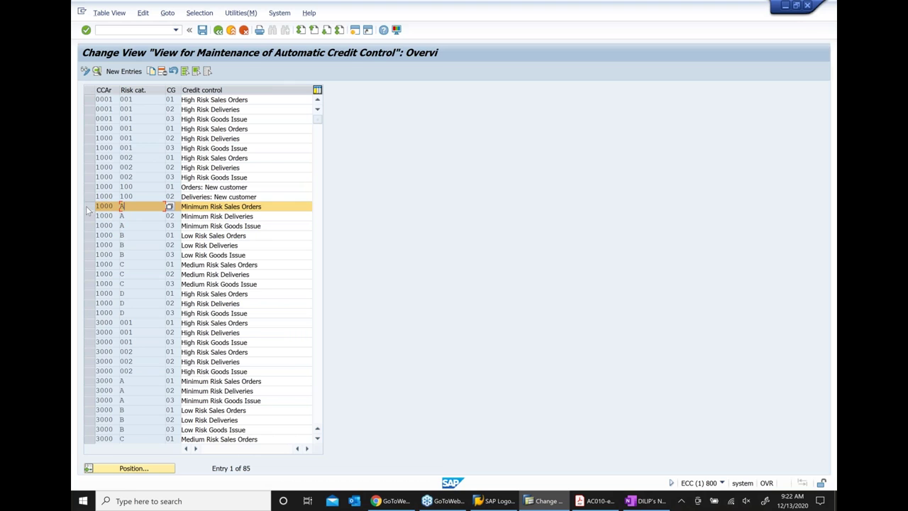
pyautogui.click(89, 207)
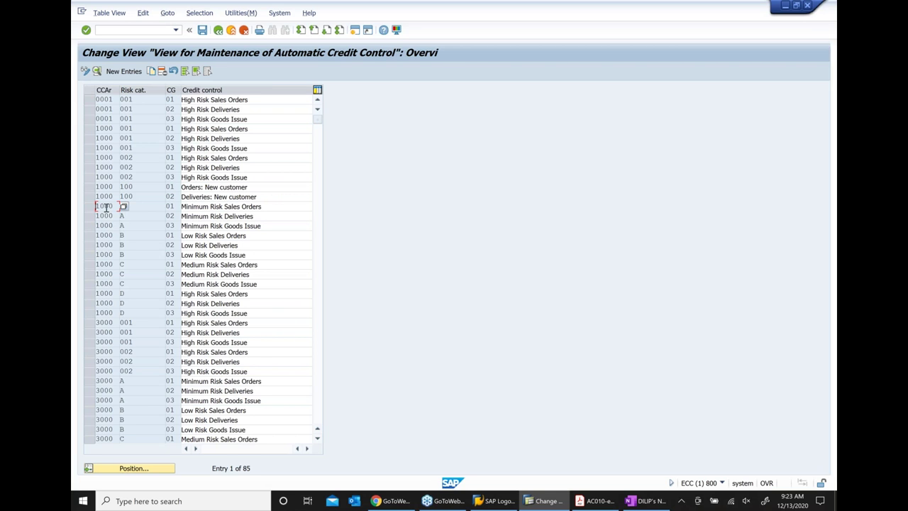
pyautogui.click(88, 140)
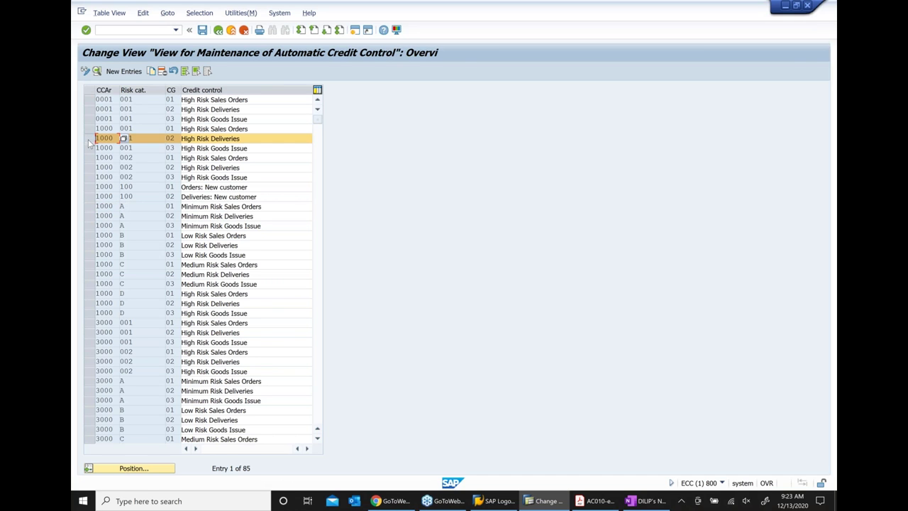
pyautogui.click(89, 140)
pyautogui.click(90, 129)
pyautogui.click(254, 129)
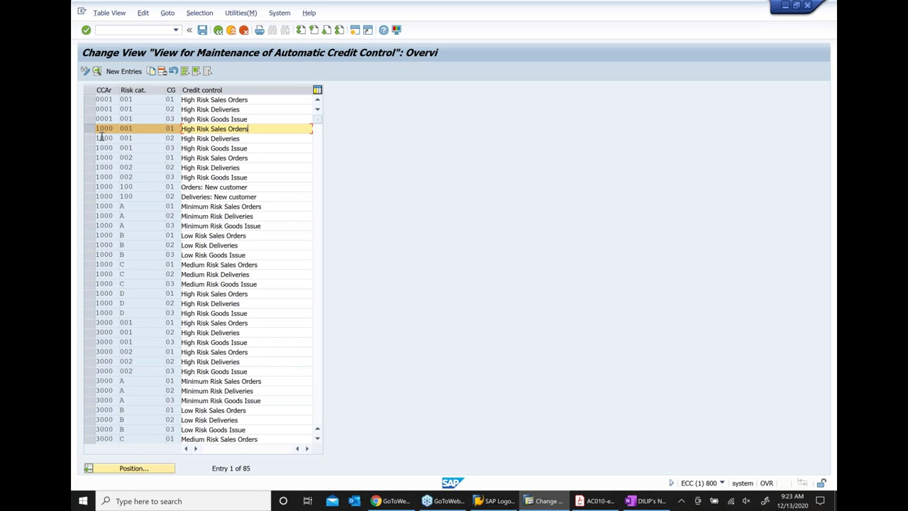
pyautogui.click(142, 129)
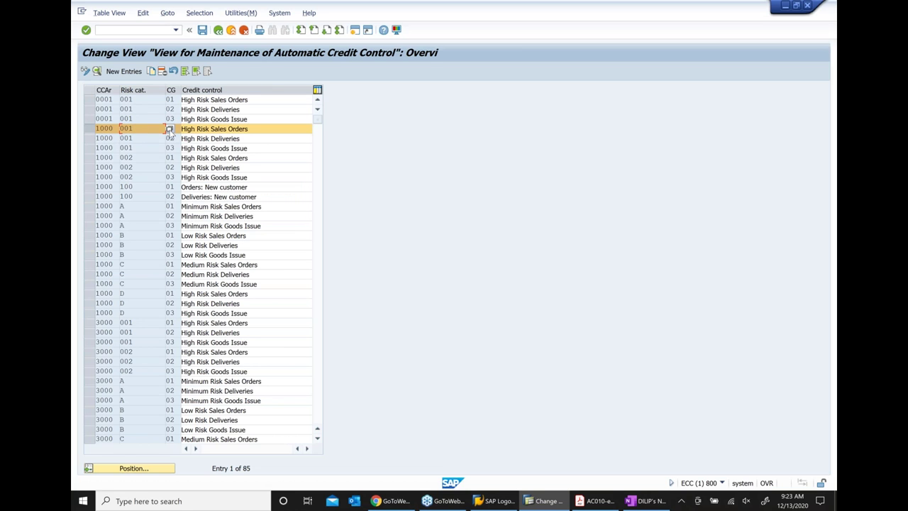
pyautogui.doubleClick(163, 147)
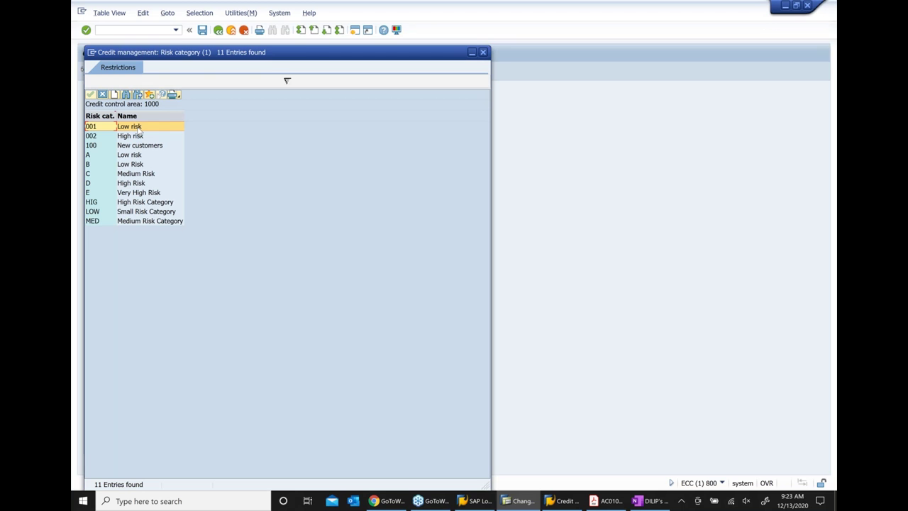
pyautogui.press('Return')
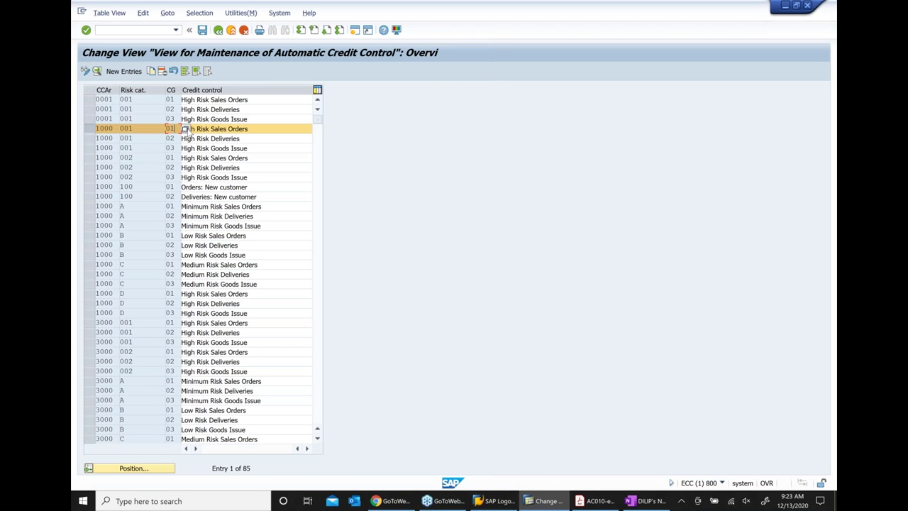
pyautogui.press('F4')
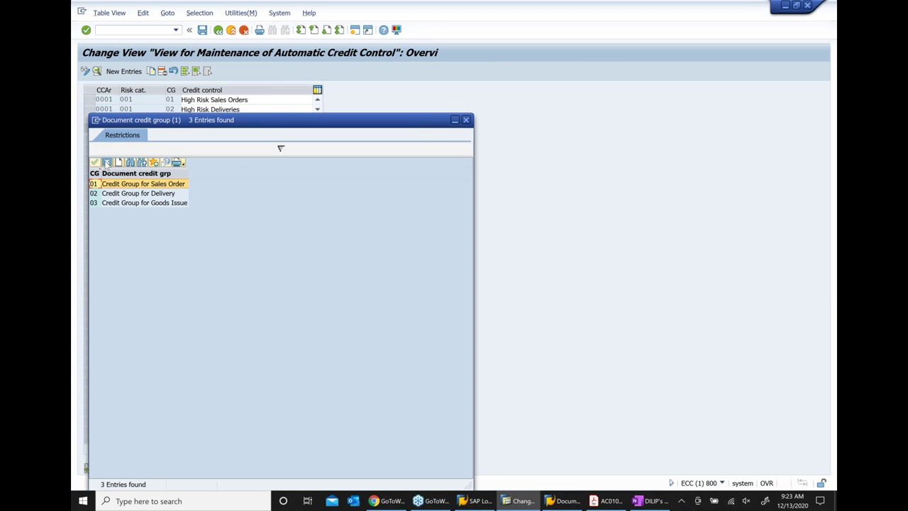
pyautogui.press('Return')
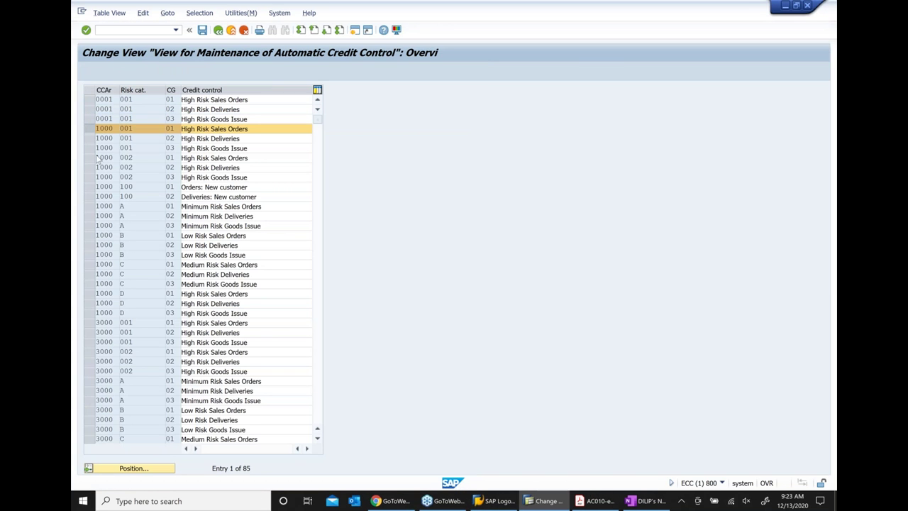
# Show details of entry 1000/001/01 High Risk Sales Orders and check its EUR currency
pyautogui.click(96, 73)
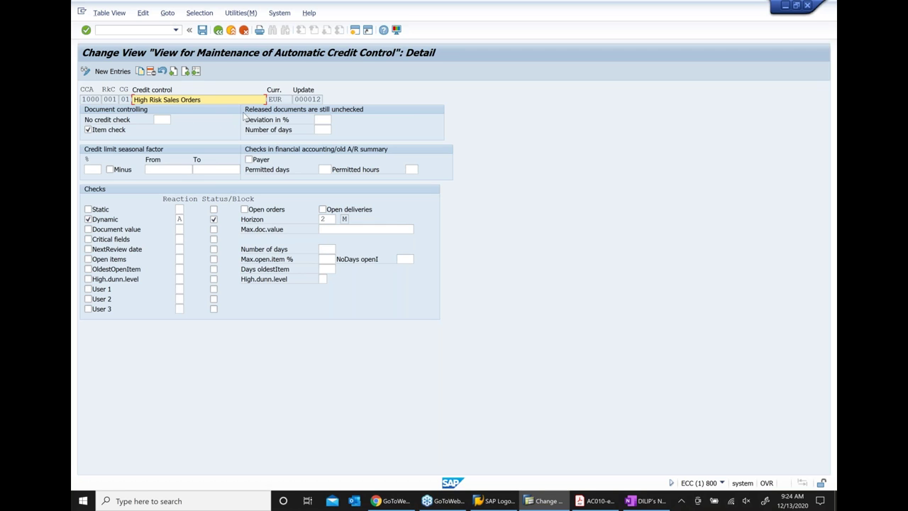
pyautogui.click(276, 99)
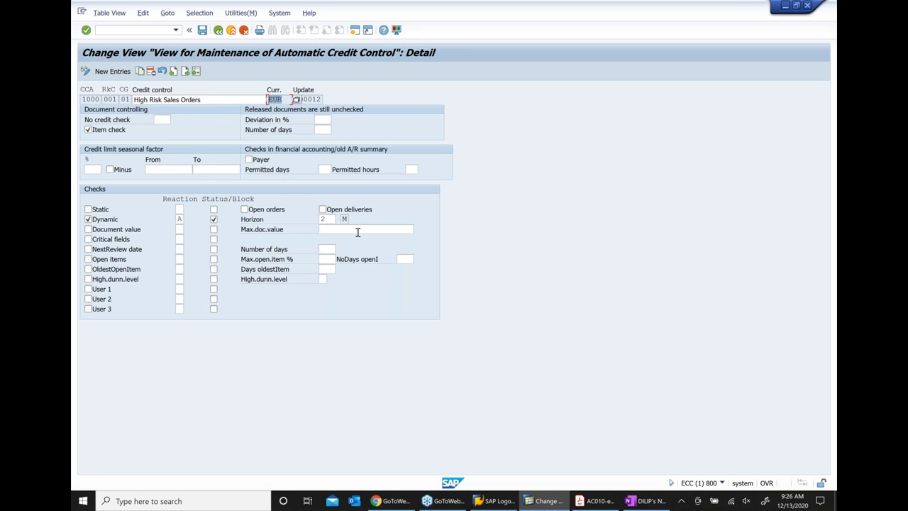
# Review the maximum document value, number of days and maximum open item percentage settings
pyautogui.click(357, 230)
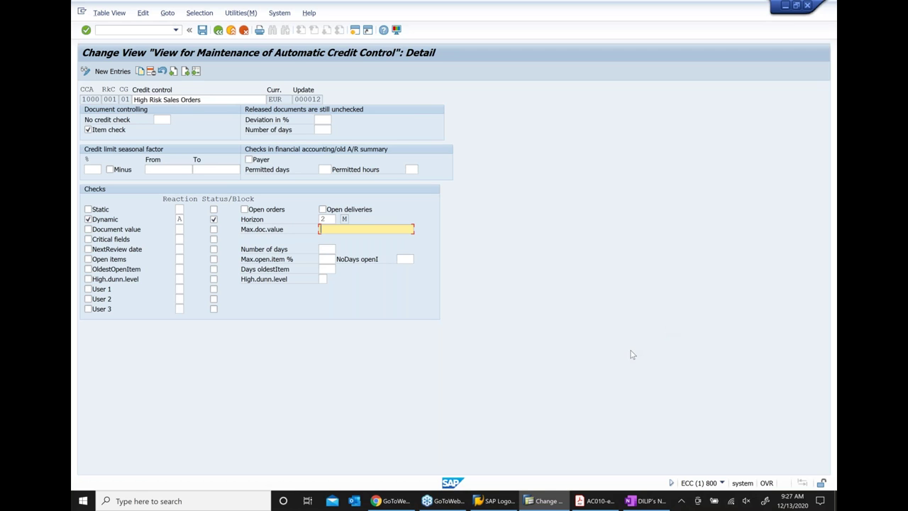
pyautogui.click(328, 248)
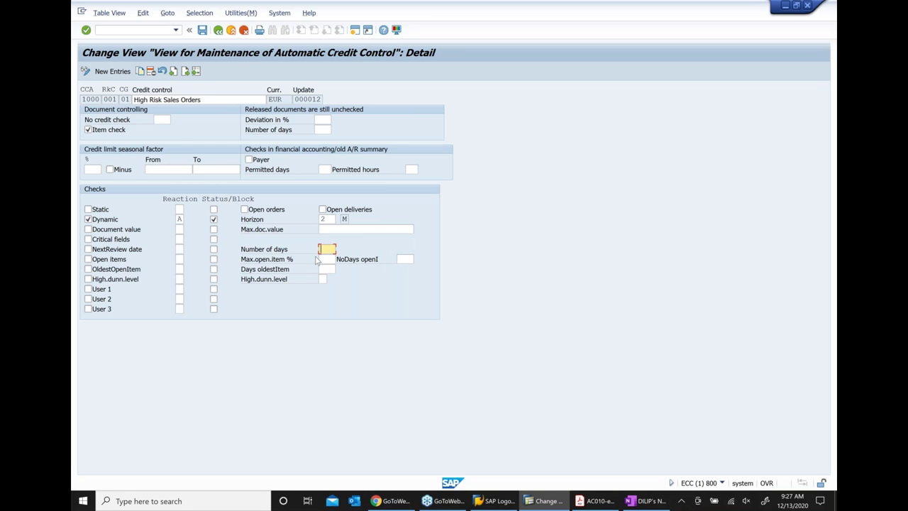
pyautogui.click(322, 259)
# Return to the overview and open the 0001 / 001 / 01 High Risk Sales Orders entry
pyautogui.click(232, 32)
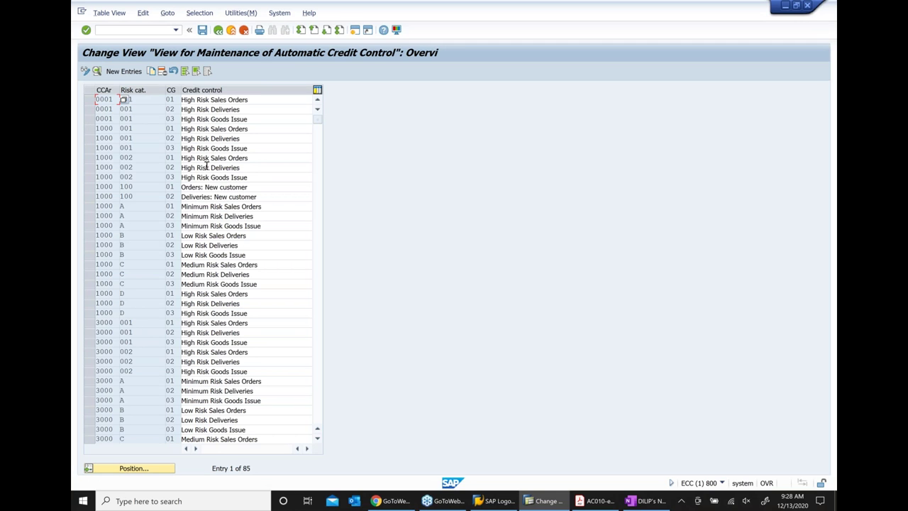
pyautogui.click(219, 101)
pyautogui.doubleClick(219, 101)
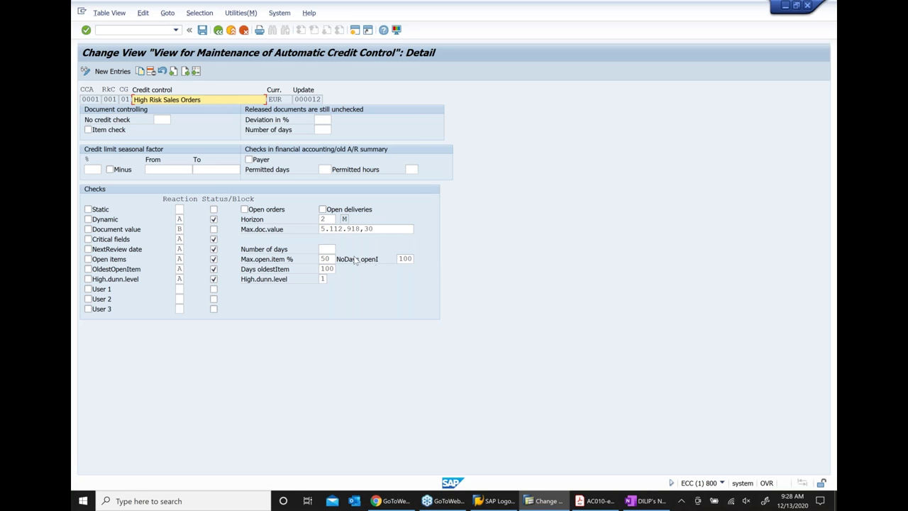
# Check the open-items days and oldest-item days (100) fields, then back out to the IMG tree
pyautogui.click(412, 260)
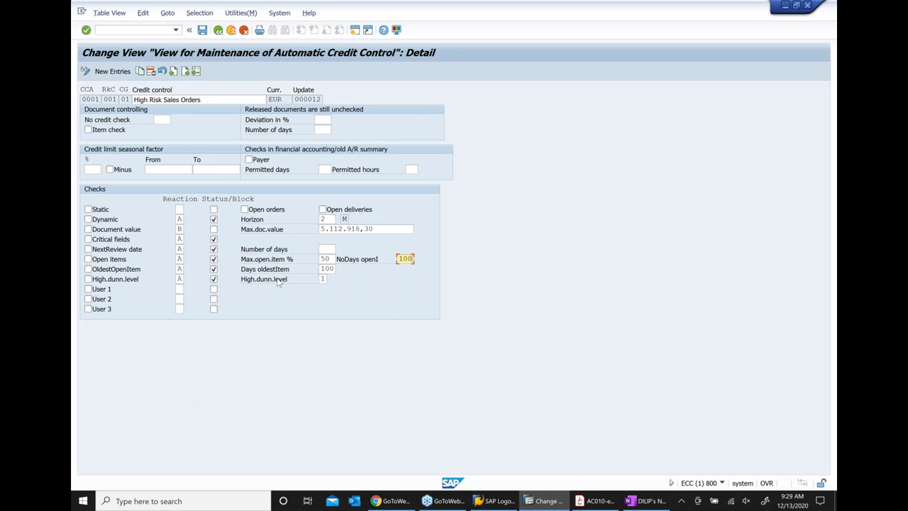
pyautogui.doubleClick(325, 269)
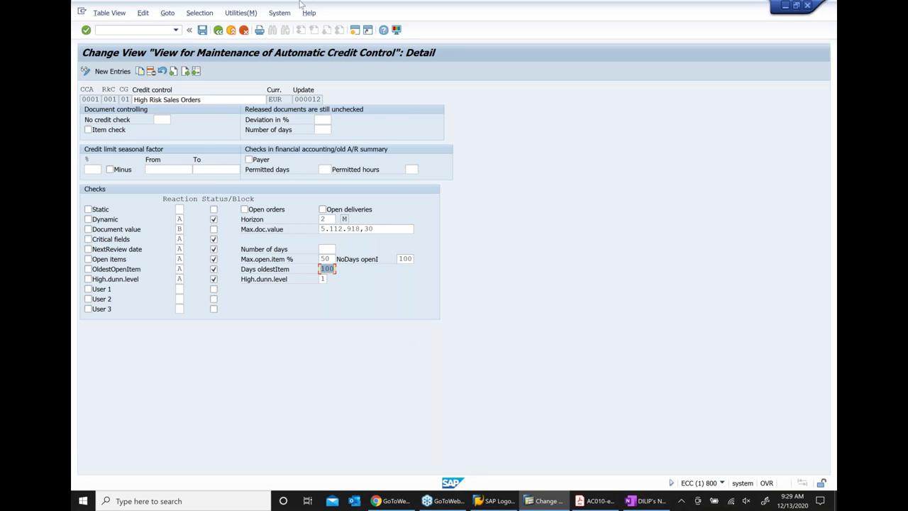
pyautogui.click(219, 32)
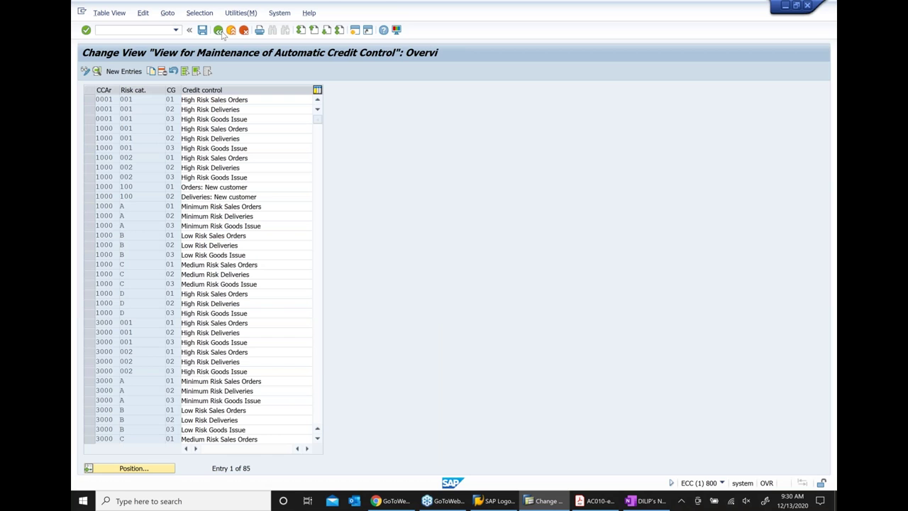
pyautogui.click(220, 32)
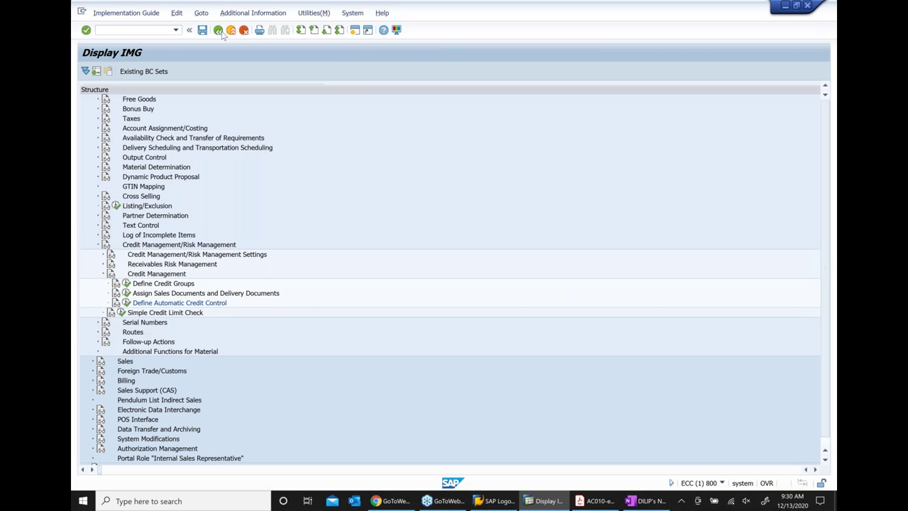
# Add a top-level OneNote bullet 'Create a customer master record …. XD01 ( COMPLETE CUSTOMER)'
pyautogui.click(788, 8)
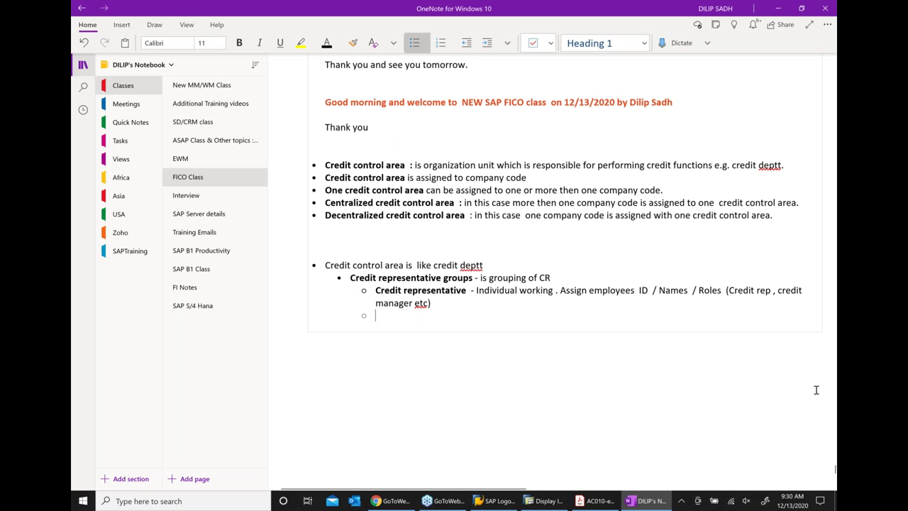
pyautogui.press('BackSpace')
pyautogui.press('BackSpace')
pyautogui.press('BackSpace')
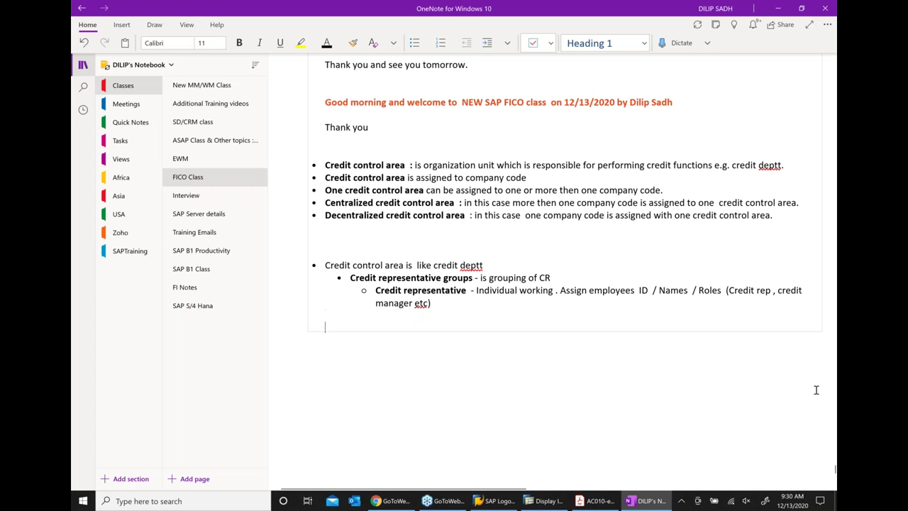
pyautogui.hotkey('ctrl', '.')
pyautogui.write('Cre')
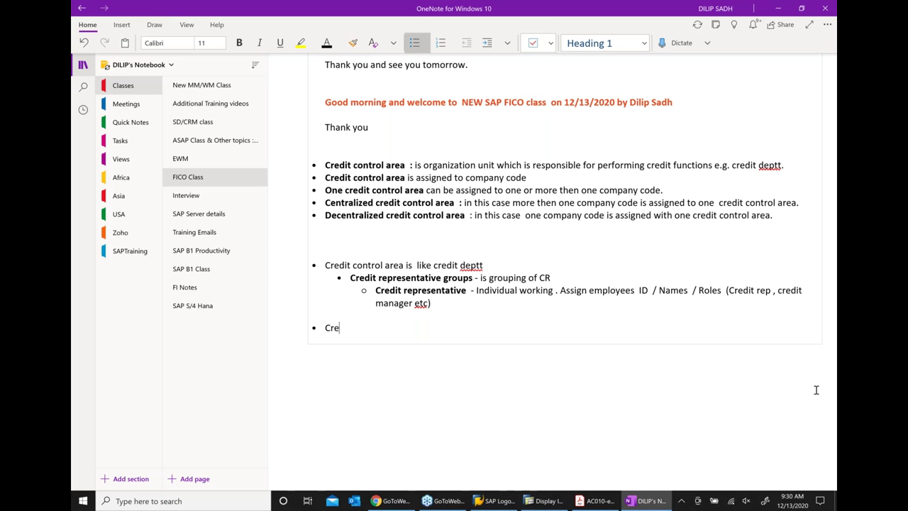
pyautogui.write('ate a customer ma')
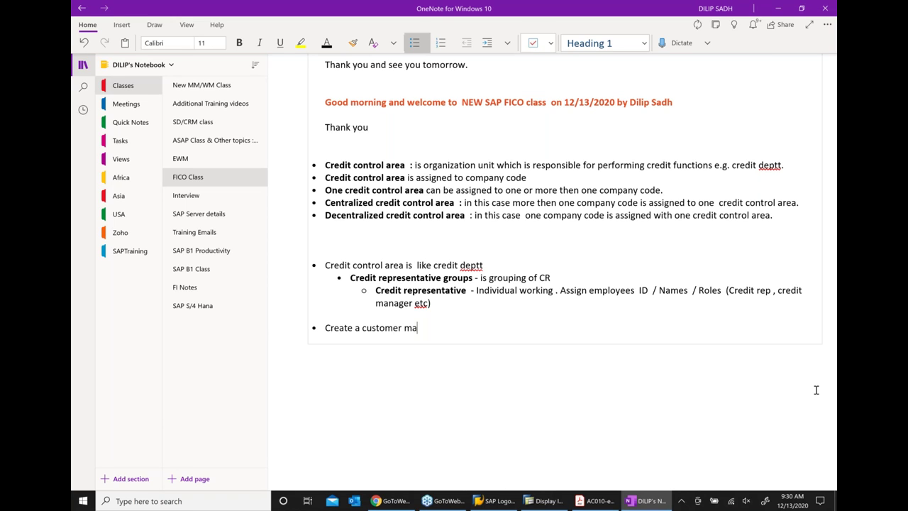
pyautogui.write('t')
pyautogui.press('BackSpace')
pyautogui.write('ster record')
pyautogui.write('.... XD01')
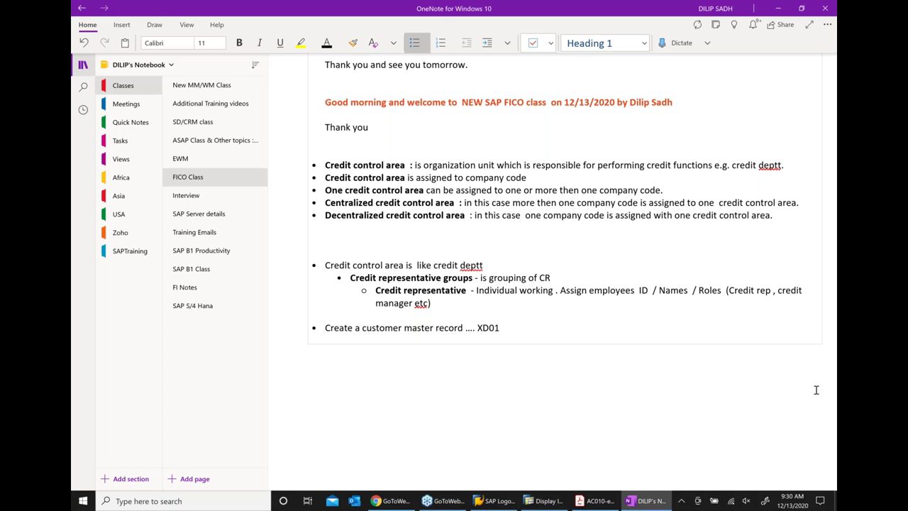
pyautogui.write(' ( COMPLETE CUSTOMER')
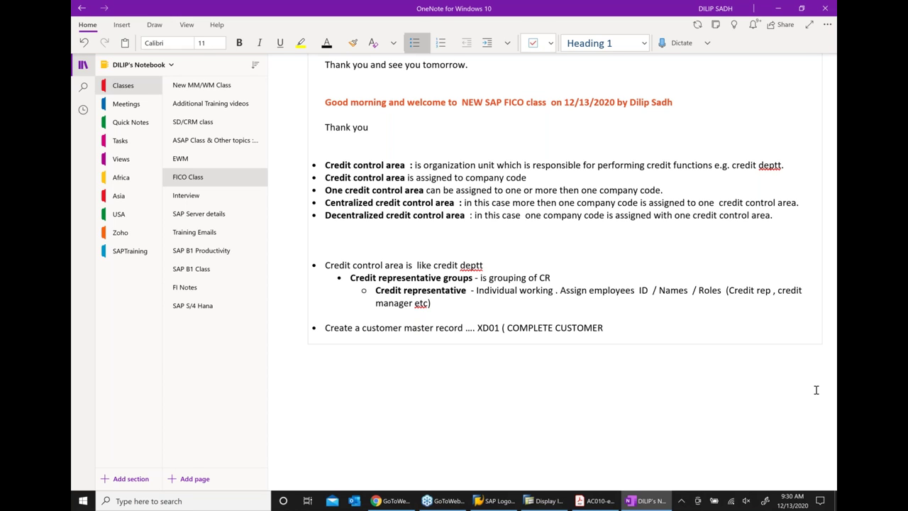
pyautogui.write(')')
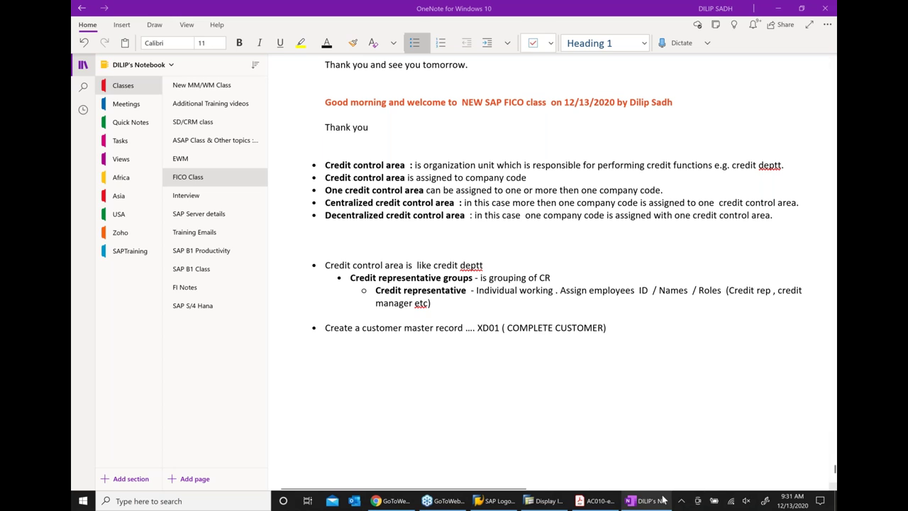
pyautogui.moveTo(663, 500)
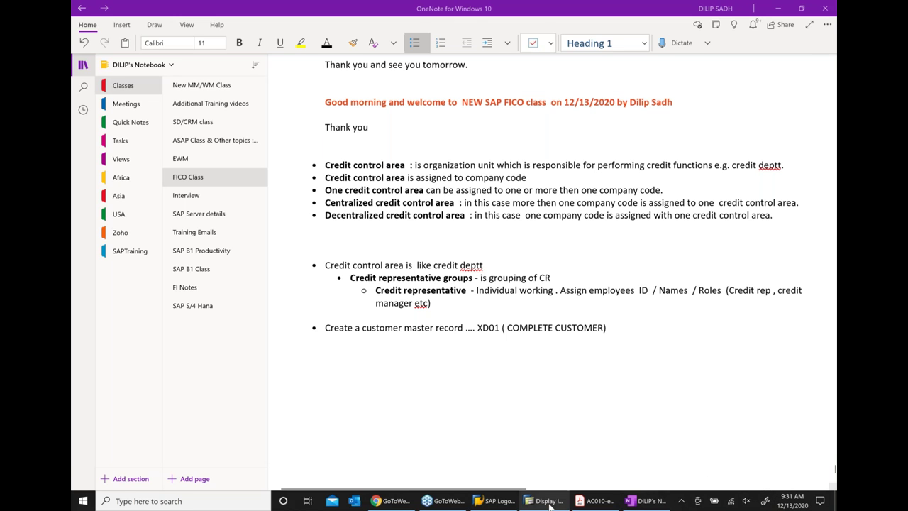
# Exit to SAP Easy Access, collapse the Tools branch and enter transaction code xd01
pyautogui.click(545, 501)
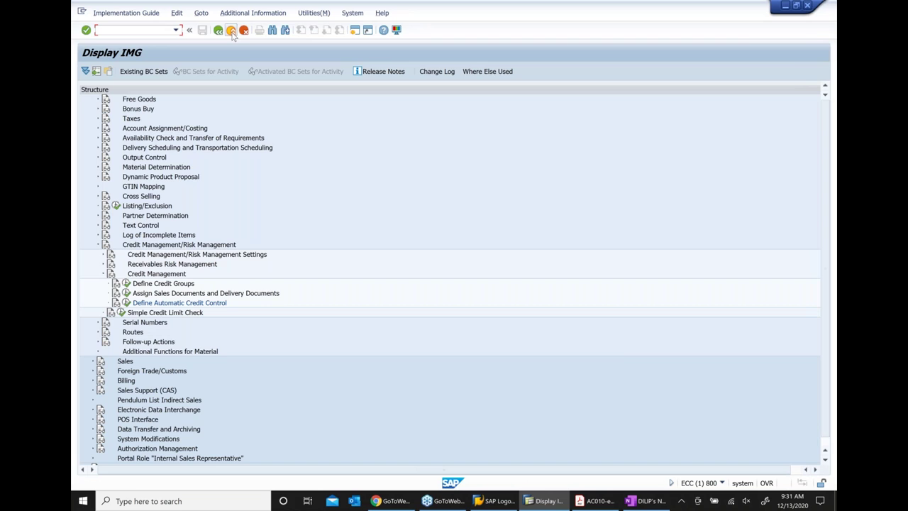
pyautogui.click(232, 32)
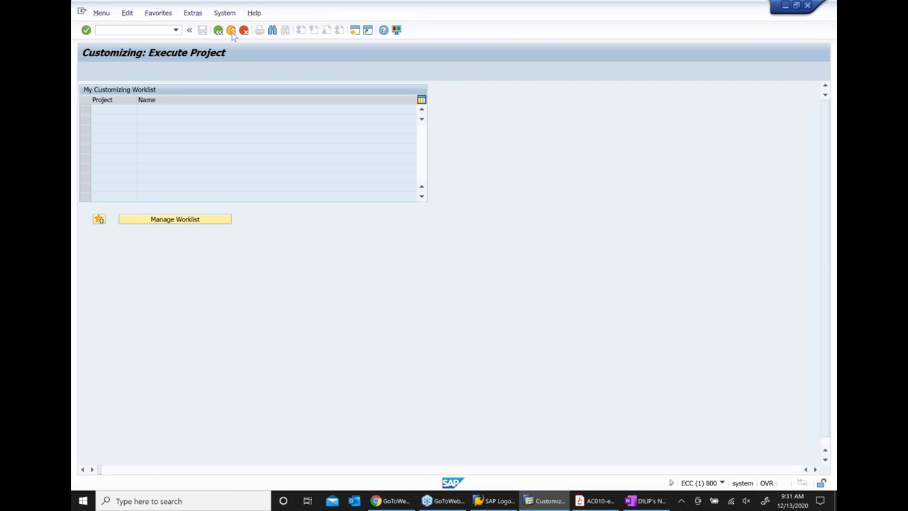
pyautogui.click(231, 31)
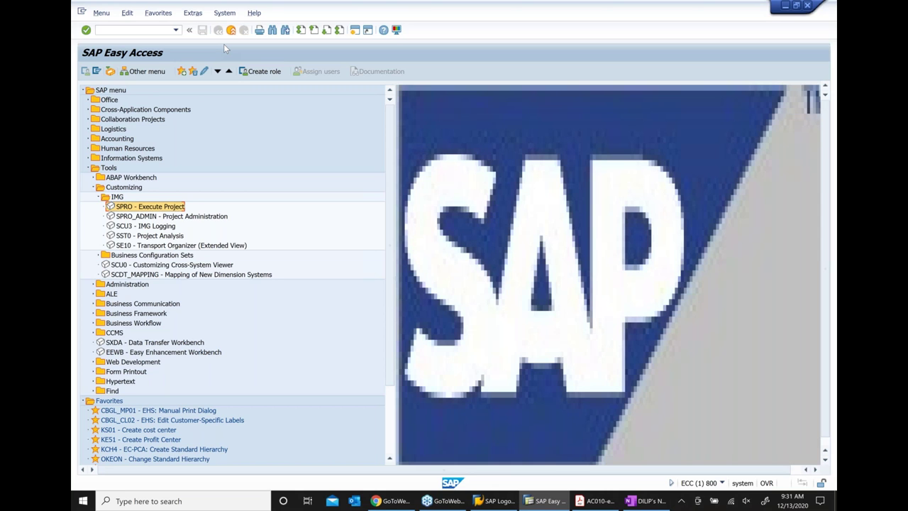
pyautogui.click(87, 168)
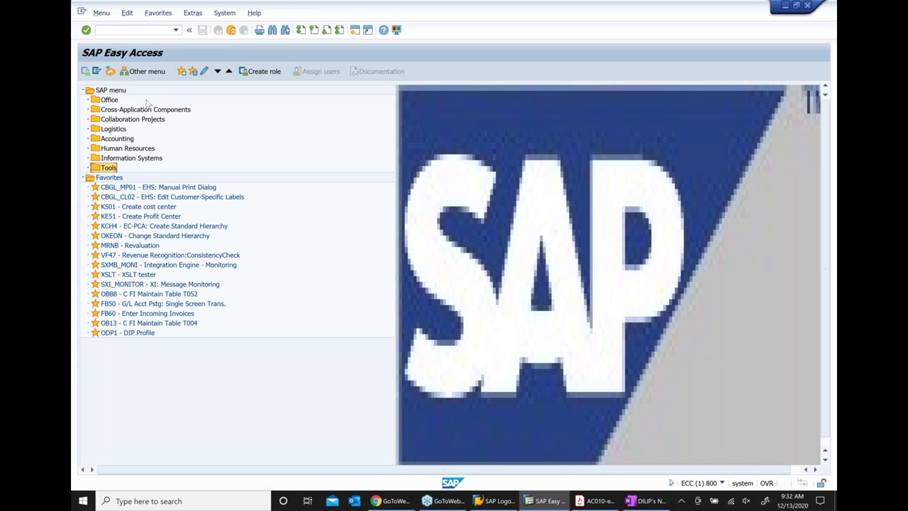
pyautogui.click(128, 32)
pyautogui.write('xd01')
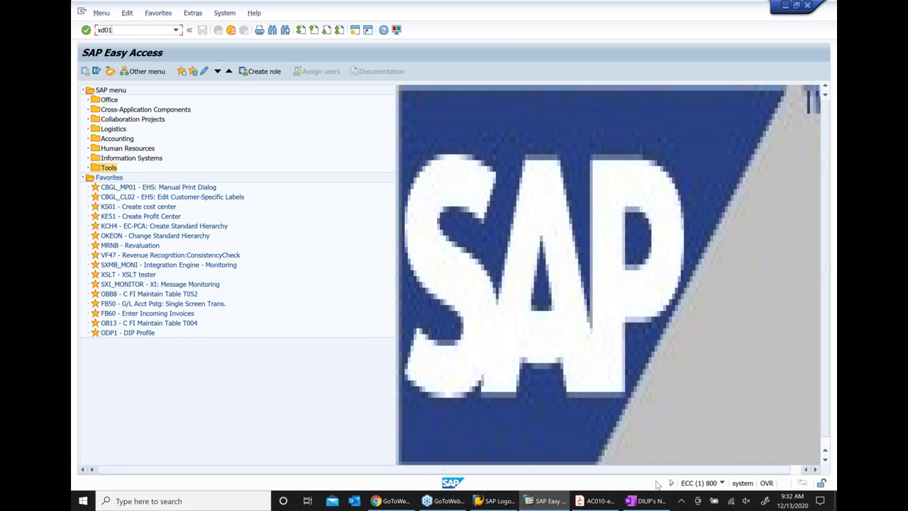
# Bring OneNote forward and scroll up to the Customer master exercises, FD01 through FD05
pyautogui.click(646, 501)
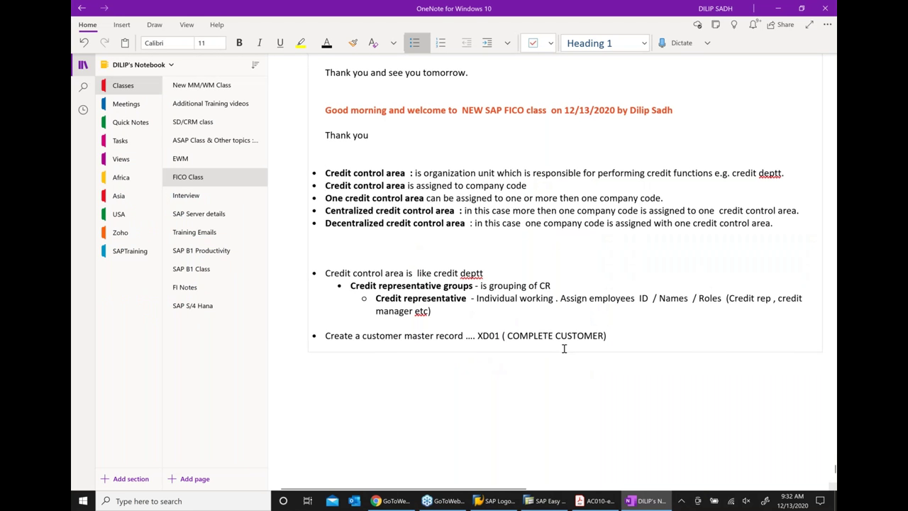
pyautogui.scroll(3, 563, 348)
pyautogui.scroll(5, 564, 348)
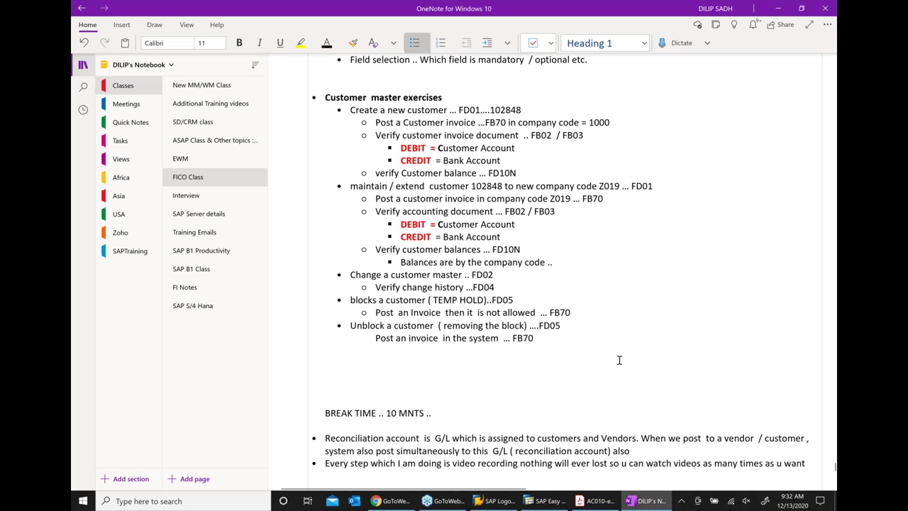
pyautogui.scroll(-3, 619, 360)
pyautogui.scroll(-10, 626, 295)
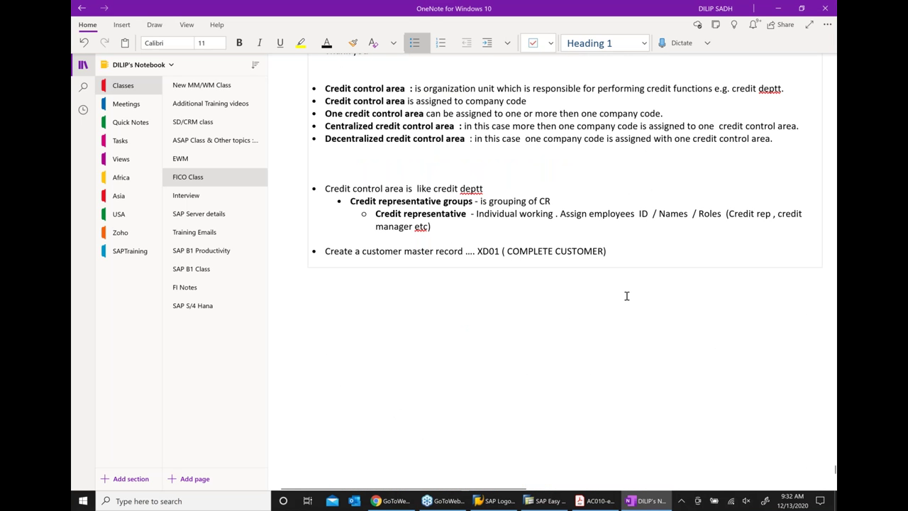
pyautogui.scroll(1, 477, 313)
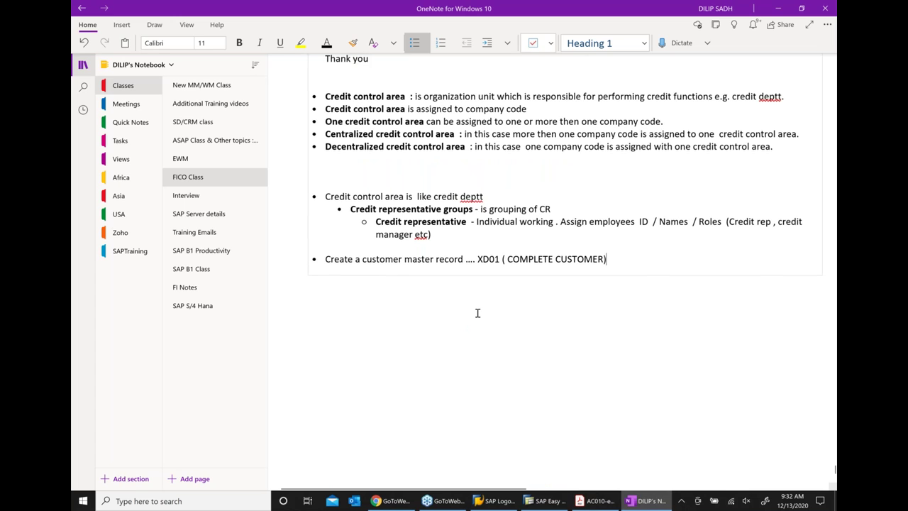
pyautogui.scroll(1, 478, 313)
pyautogui.scroll(3, 478, 313)
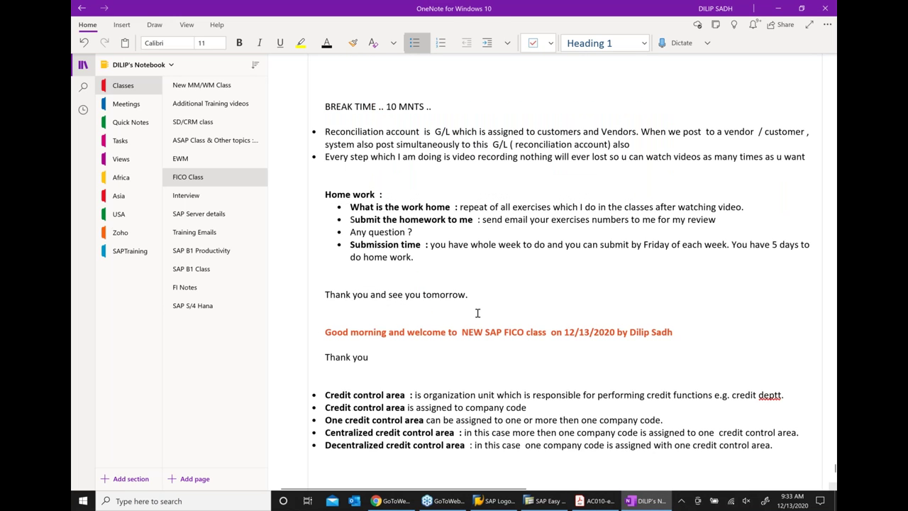
pyautogui.scroll(5, 477, 313)
pyautogui.doubleClick(458, 186)
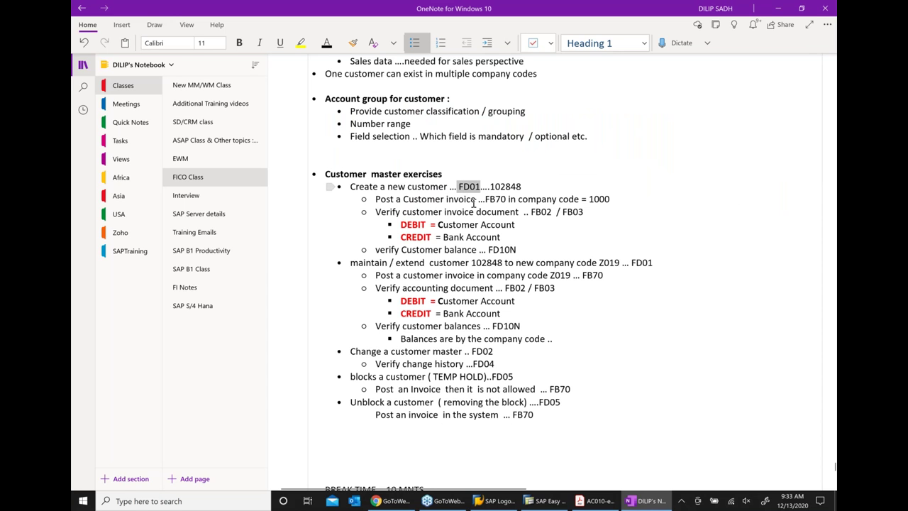
pyautogui.click(574, 326)
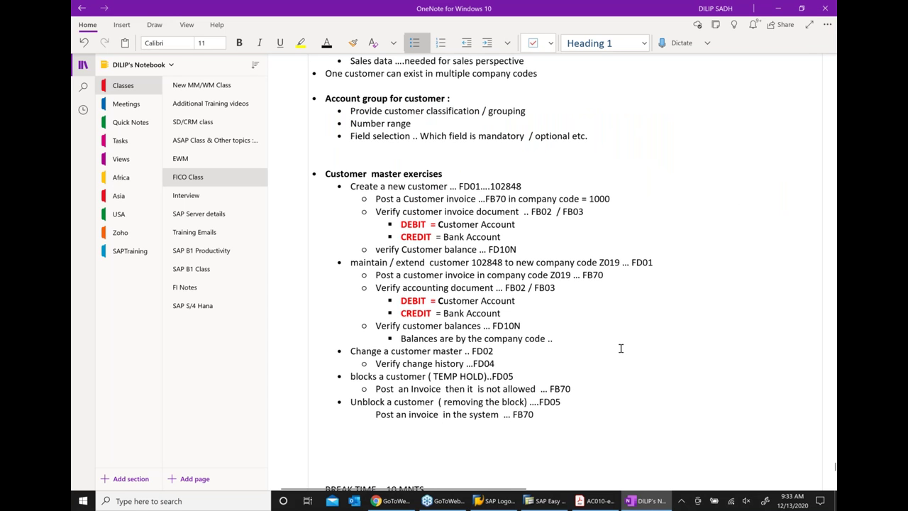
pyautogui.scroll(-4, 619, 346)
pyautogui.scroll(-5, 620, 347)
pyautogui.click(542, 500)
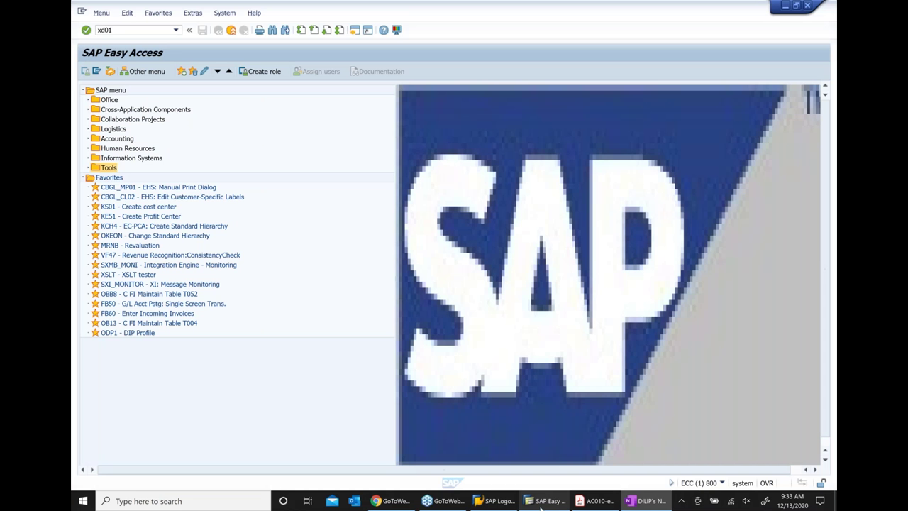
pyautogui.click(130, 47)
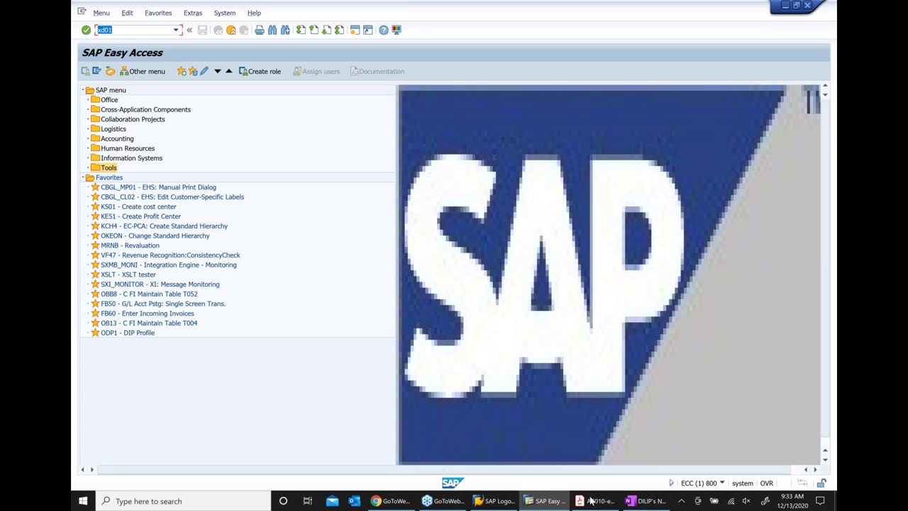
pyautogui.click(647, 501)
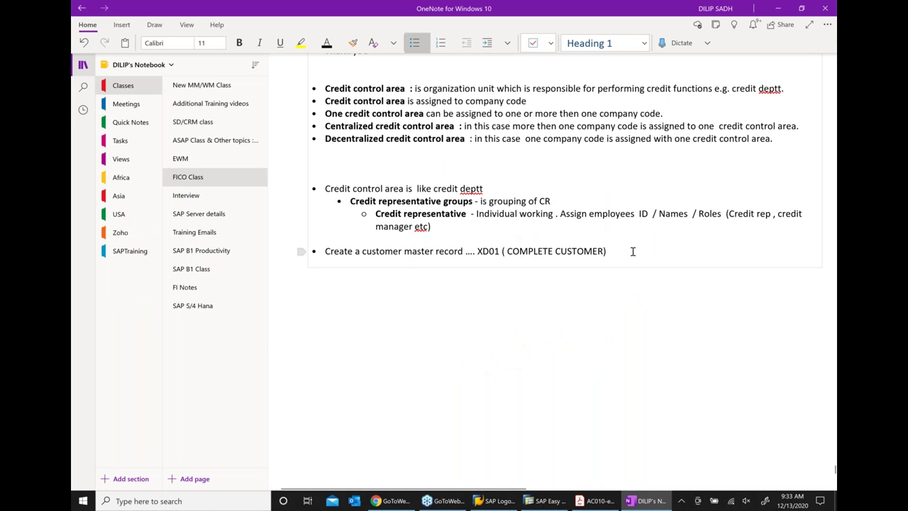
# Add indented sub-bullets for FD01 finance, VD01 sales, and XD01 complete customer (finance and sales both)
pyautogui.press('Return')
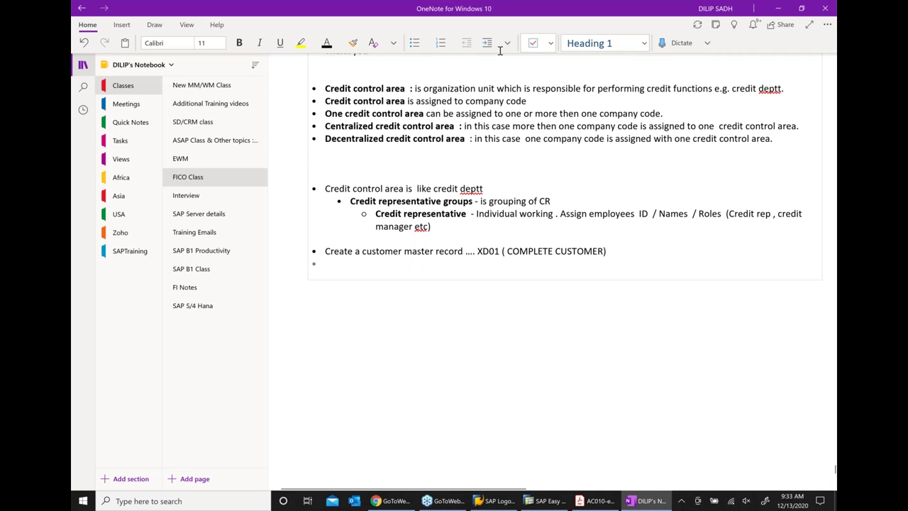
pyautogui.click(488, 43)
pyautogui.write('FD')
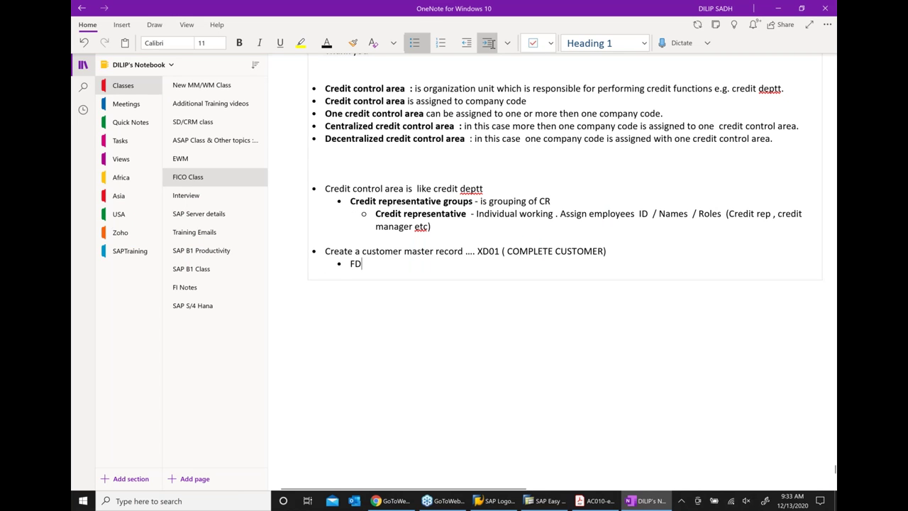
pyautogui.write('01 ..')
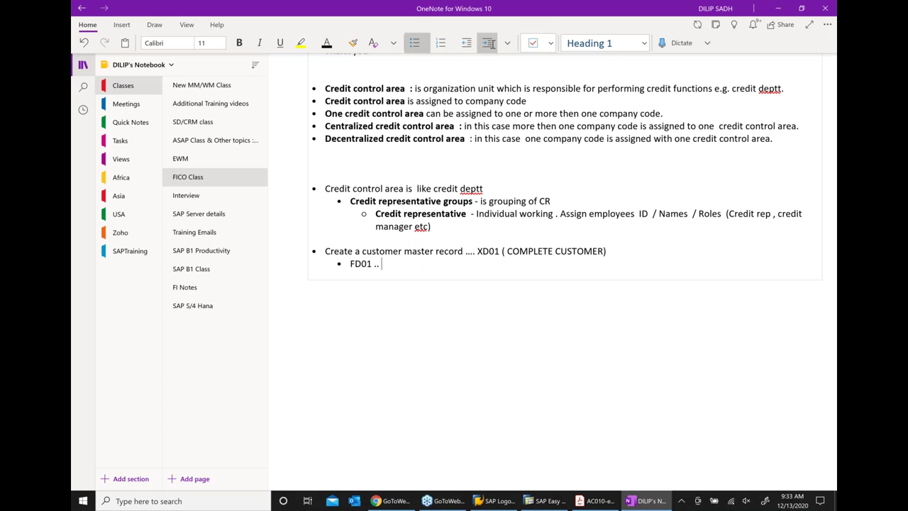
pyautogui.write(' Finance perspective')
pyautogui.press('Return')
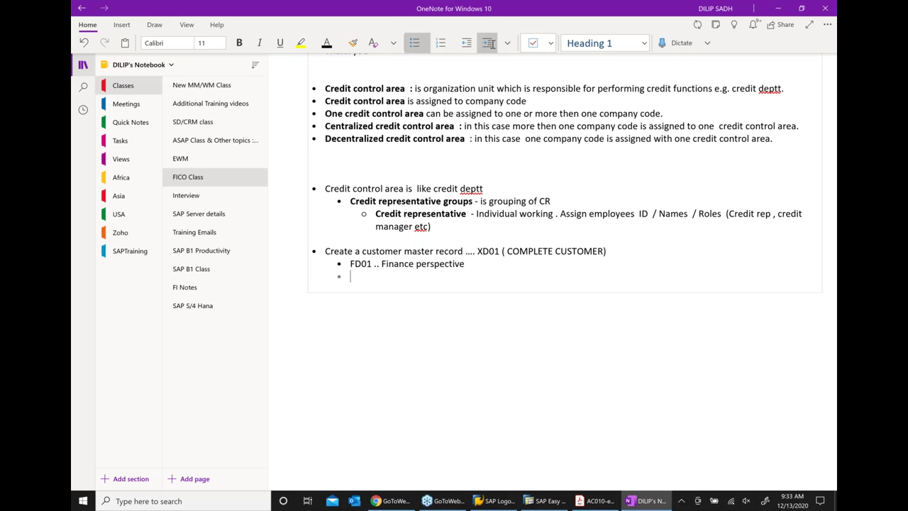
pyautogui.write('VD01 =')
pyautogui.press('BackSpace')
pyautogui.write('- sALES Persp')
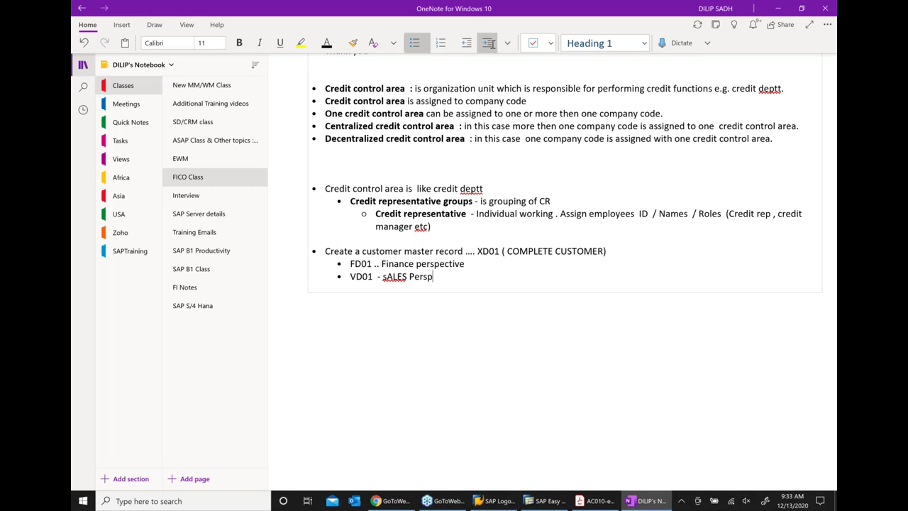
pyautogui.write('ective')
pyautogui.press('Return')
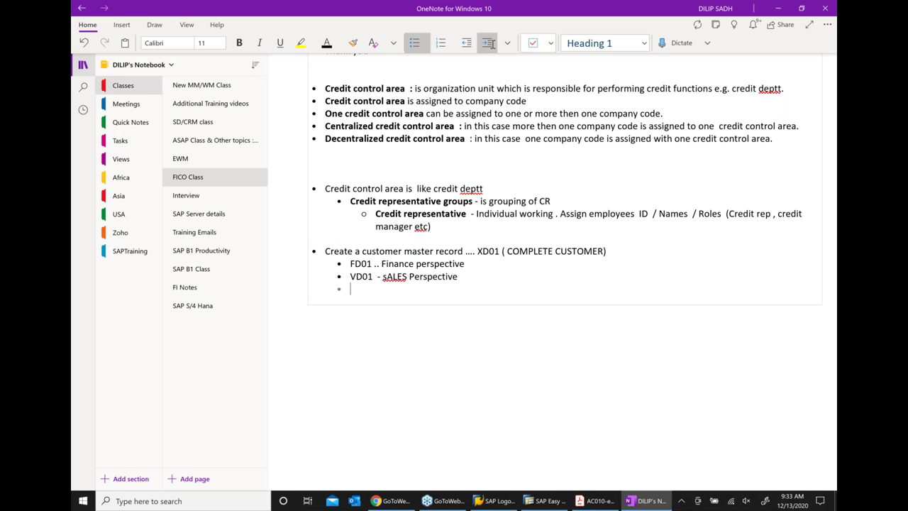
pyautogui.write('XD01 - Compe')
pyautogui.press('BackSpace')
pyautogui.press('BackSpace')
pyautogui.write('plte')
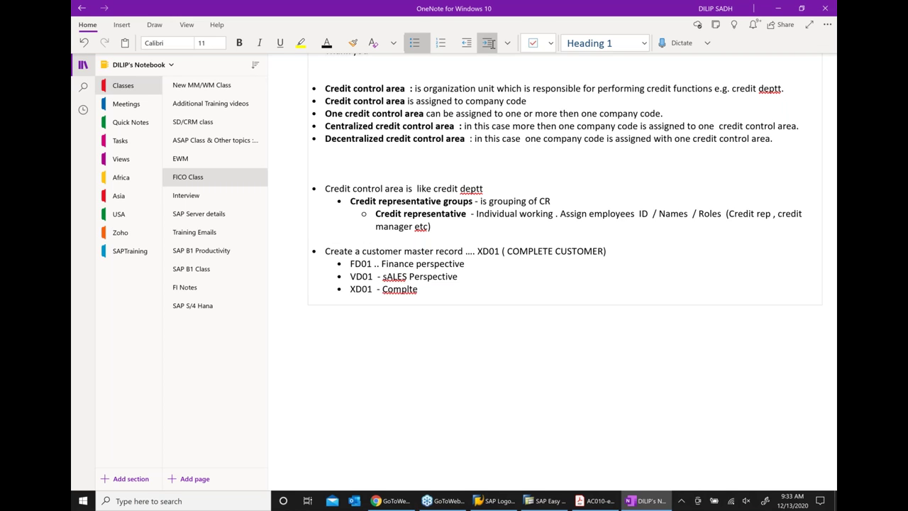
pyautogui.write(' customer  ( finance and sales both')
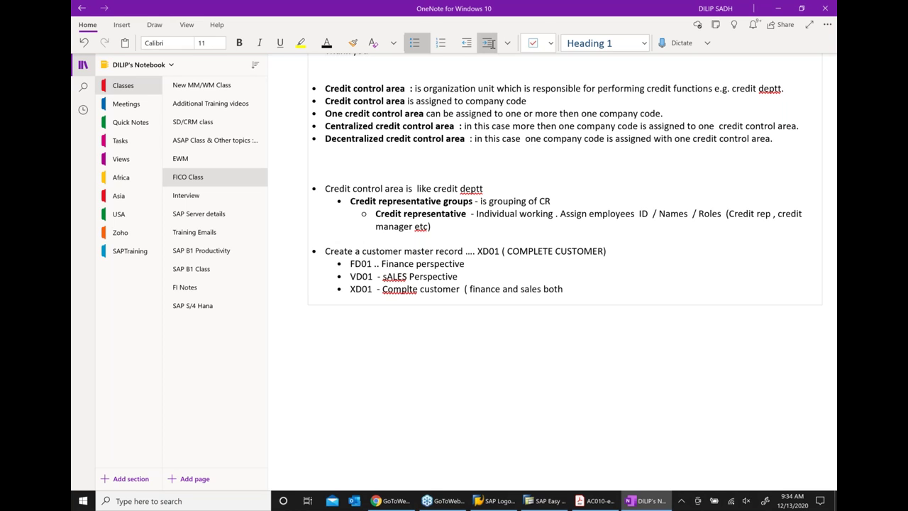
pyautogui.write(')')
# Fix the misspellings 'sALES' and 'complete' using the proofing suggestions
pyautogui.rightClick(401, 278)
pyautogui.moveTo(426, 284)
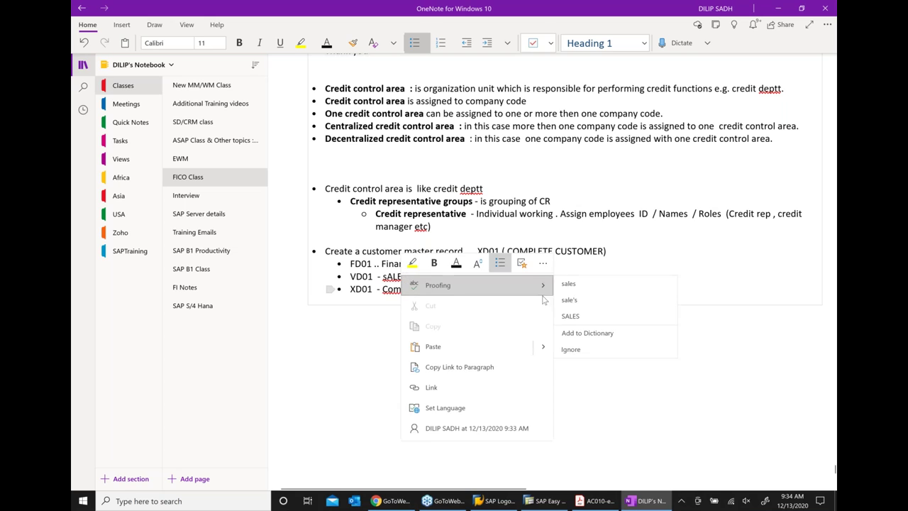
pyautogui.click(568, 284)
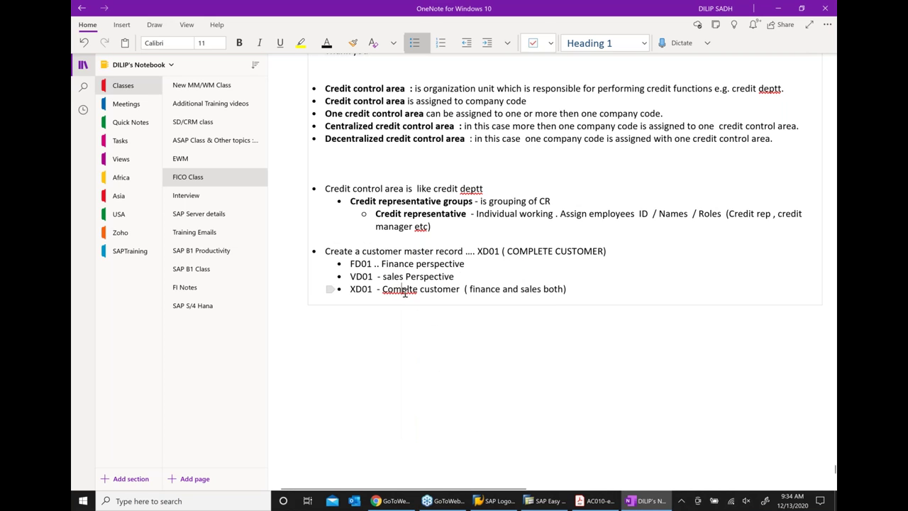
pyautogui.rightClick(405, 290)
pyautogui.click(574, 298)
pyautogui.click(543, 332)
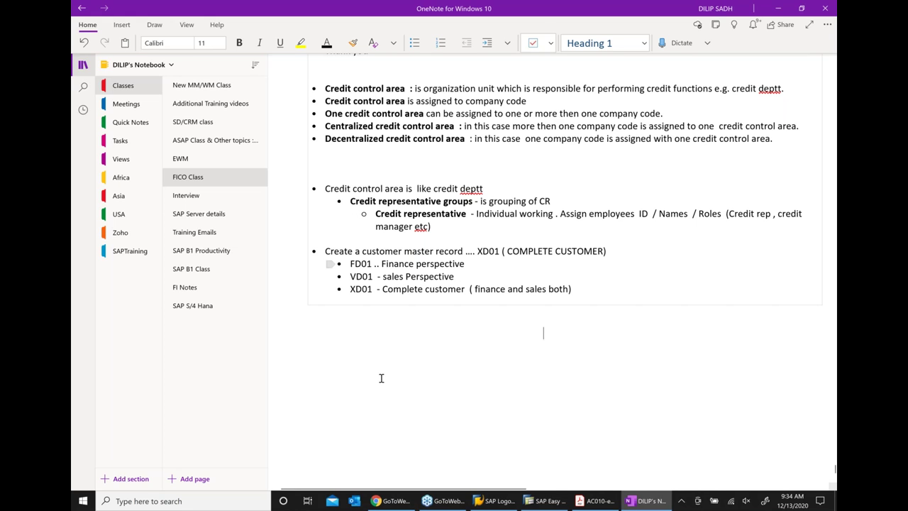
# Make the customer master record line bold and switch back to SAP Easy Access
pyautogui.tripleClick(341, 249)
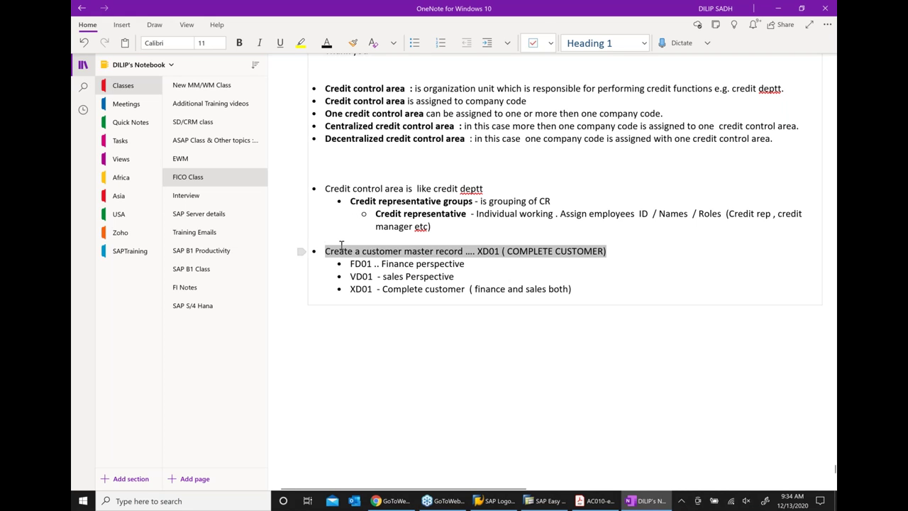
pyautogui.hotkey('ctrl', 'b')
pyautogui.click(395, 327)
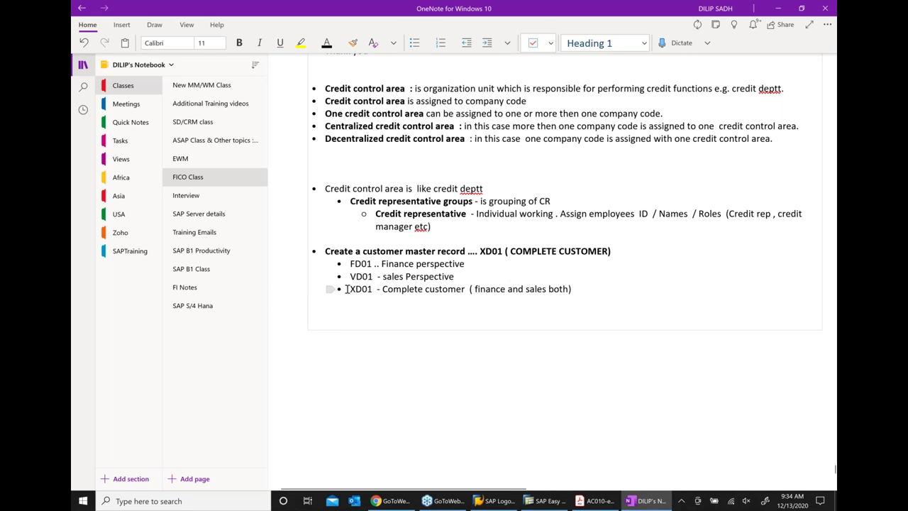
pyautogui.moveTo(352, 289); pyautogui.dragTo(586, 298)
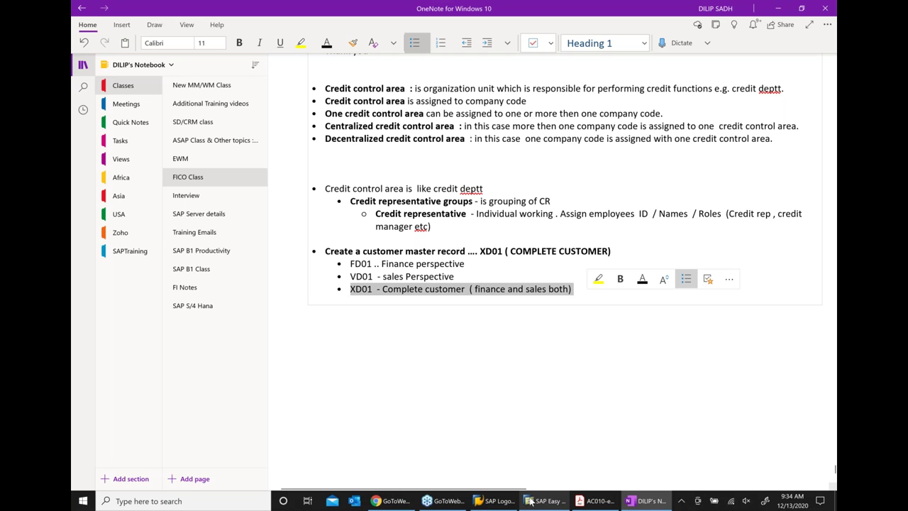
pyautogui.click(531, 501)
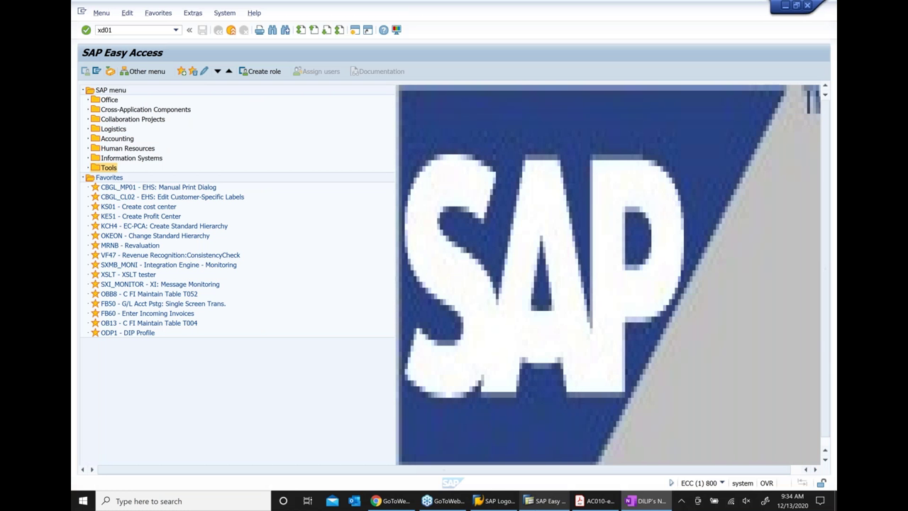
# Run xd01 and inspect its company code and distribution channel fields, then close it
pyautogui.press('Return')
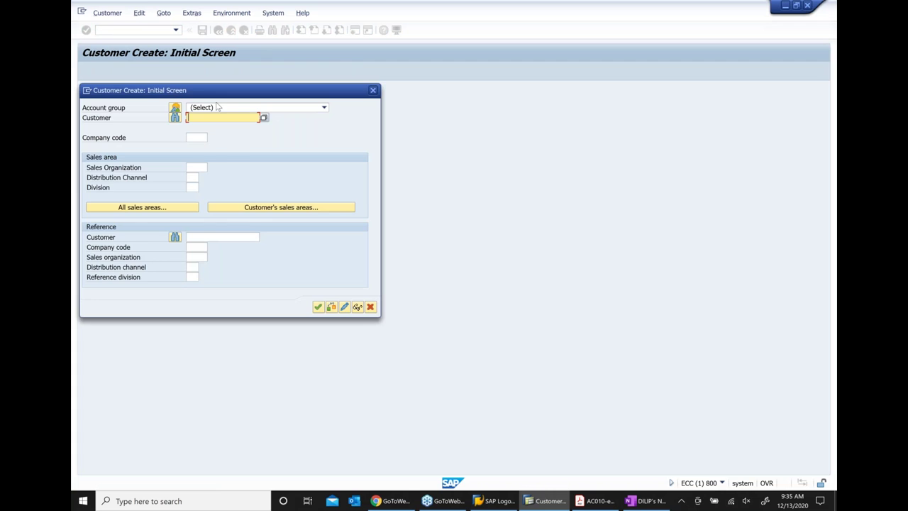
pyautogui.moveTo(162, 90); pyautogui.dragTo(280, 106)
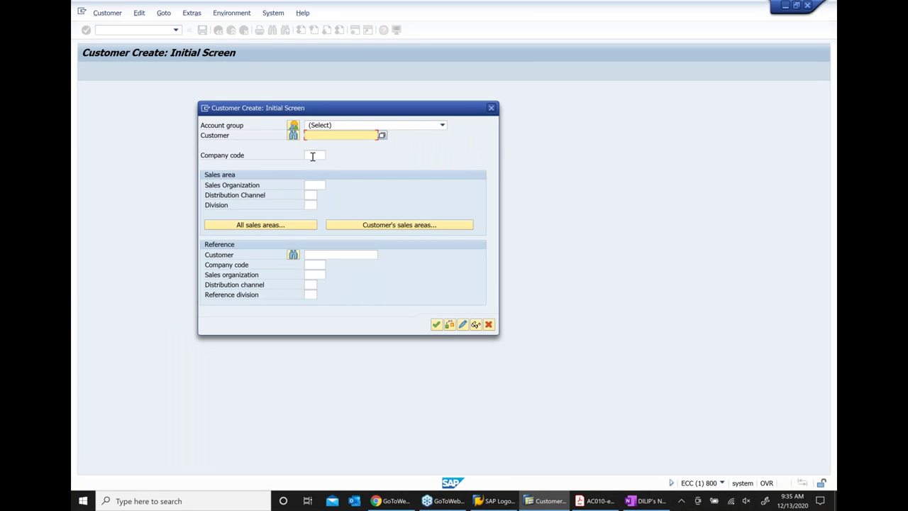
pyautogui.click(313, 156)
pyautogui.click(313, 194)
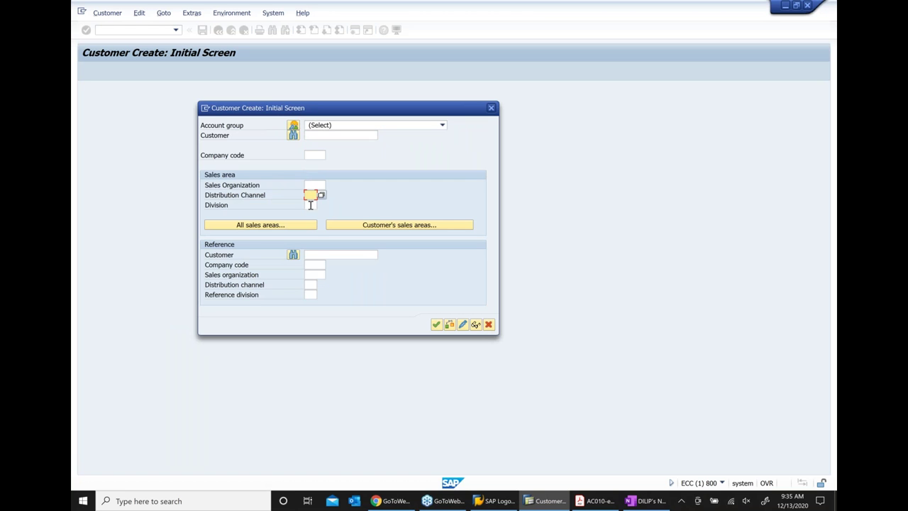
pyautogui.click(491, 108)
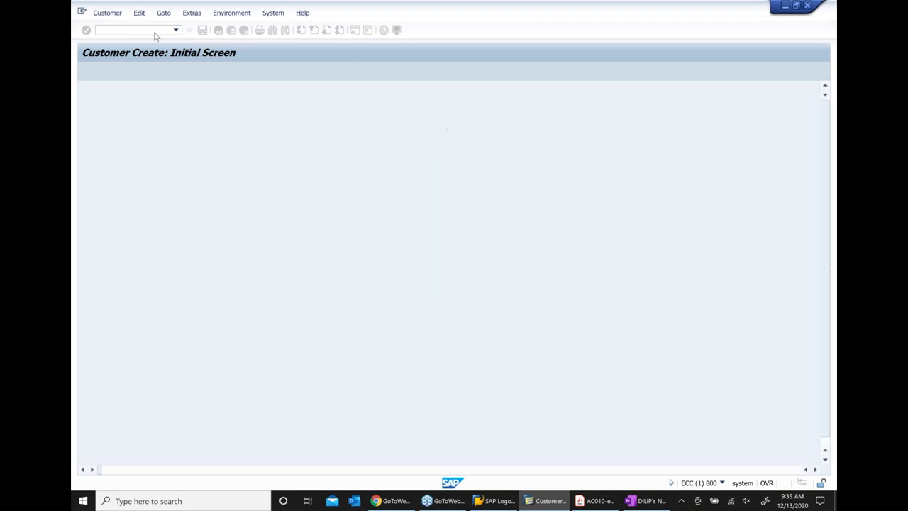
# Run FD01 to view the accounting customer creation screen, then close it
pyautogui.write('FD01')
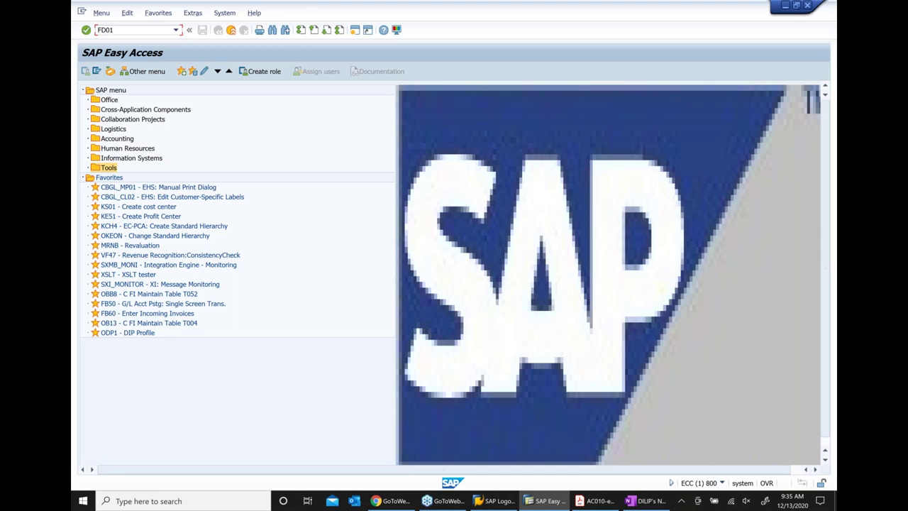
pyautogui.press('Return')
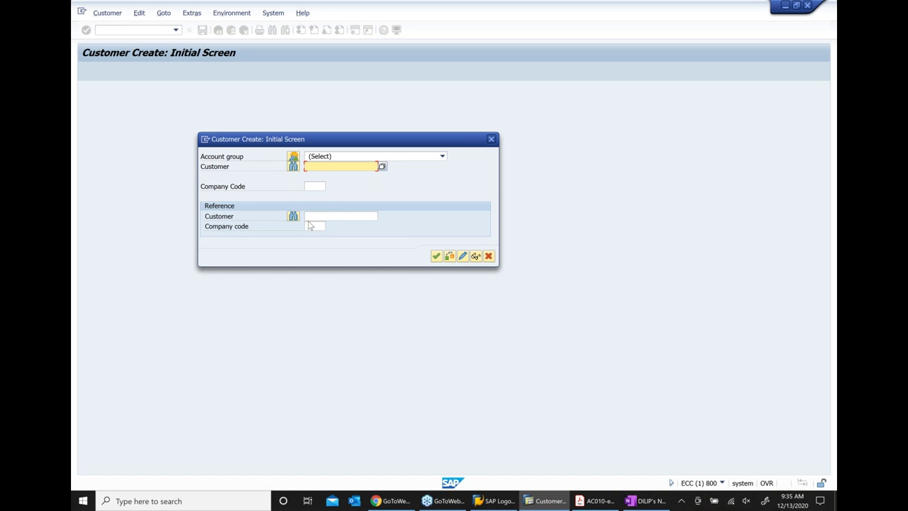
pyautogui.click(491, 139)
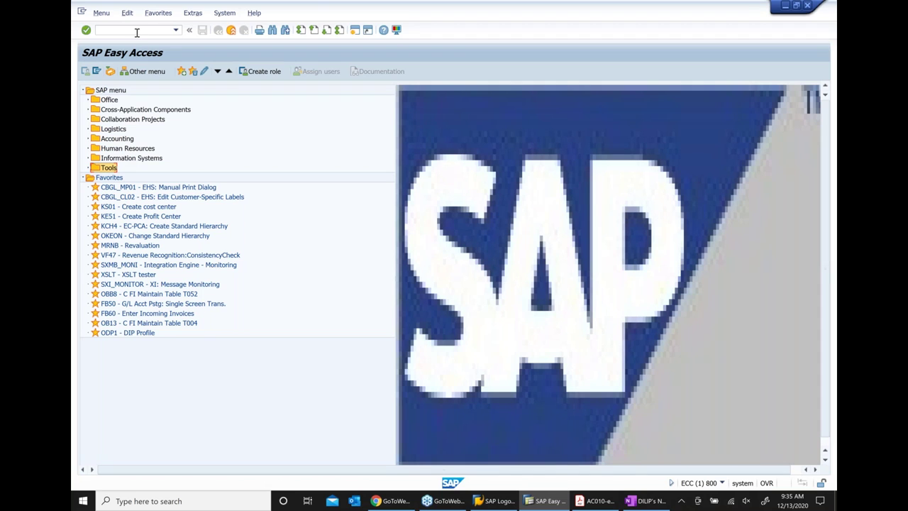
# Run VD01 to view the sales customer creation screen
pyautogui.click(137, 32)
pyautogui.write('VD01')
pyautogui.press('Return')
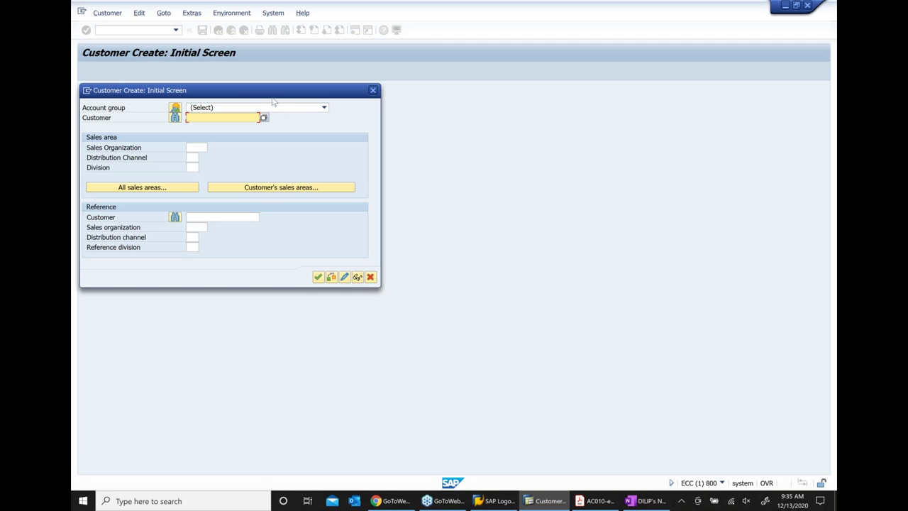
# Close VD01, run XD01 and choose account group 0001 Sold-to-Party
pyautogui.click(375, 91)
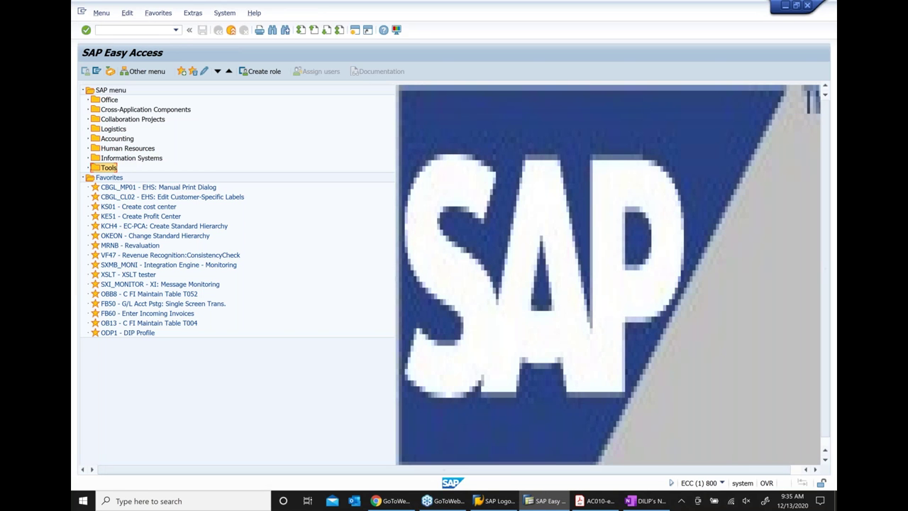
pyautogui.click(134, 30)
pyautogui.write('XD01')
pyautogui.press('Return')
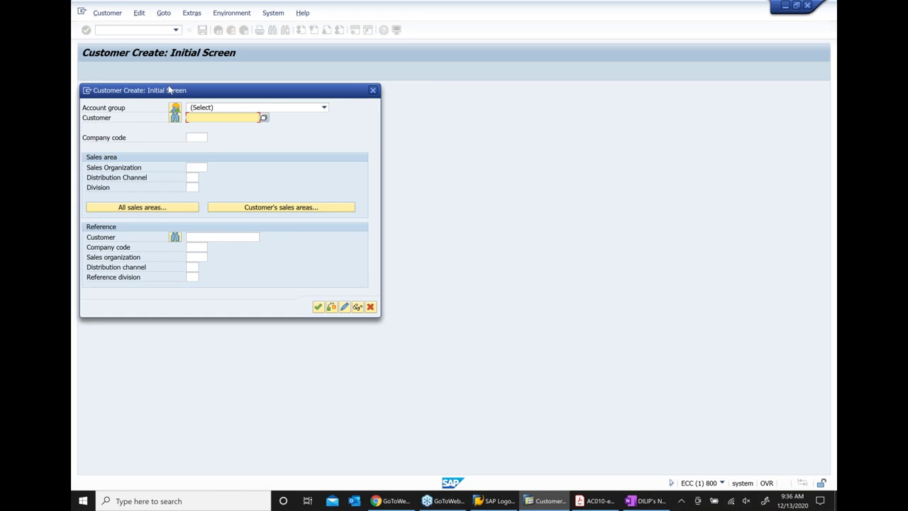
pyautogui.moveTo(168, 90); pyautogui.dragTo(231, 96)
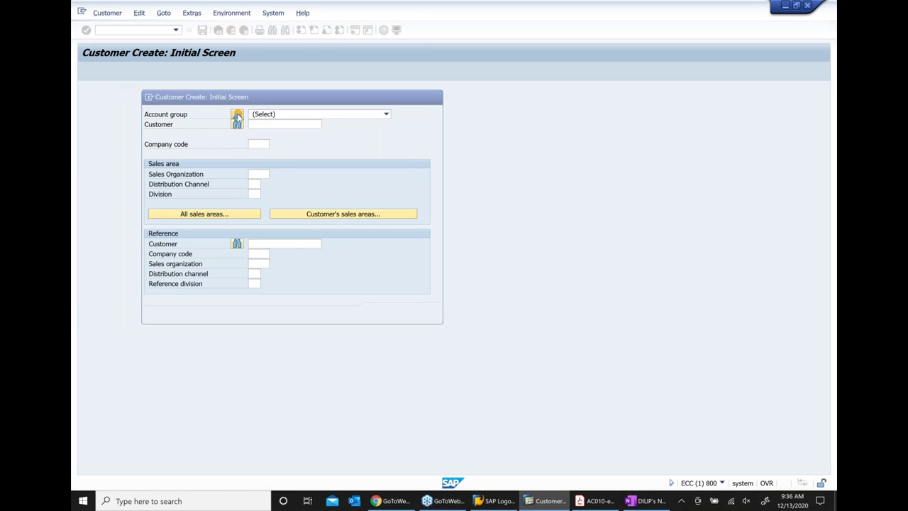
pyautogui.click(237, 114)
pyautogui.click(133, 139)
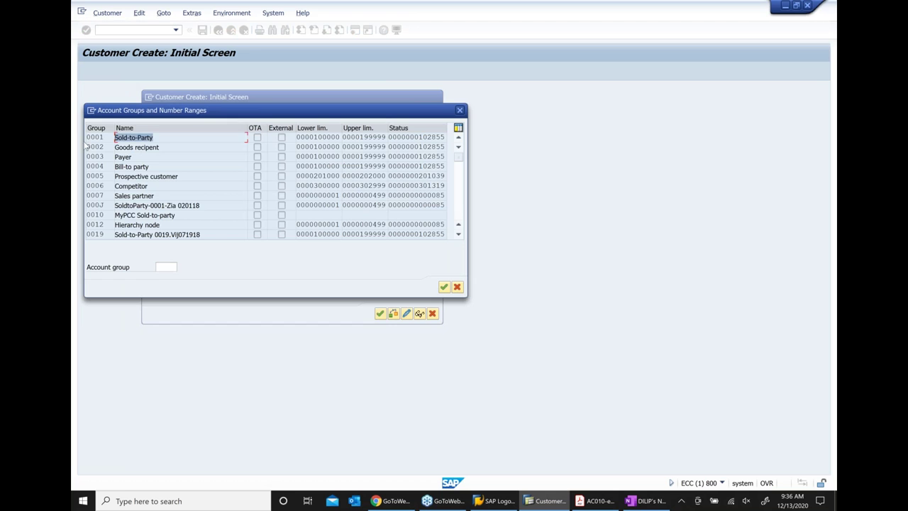
pyautogui.doubleClick(133, 138)
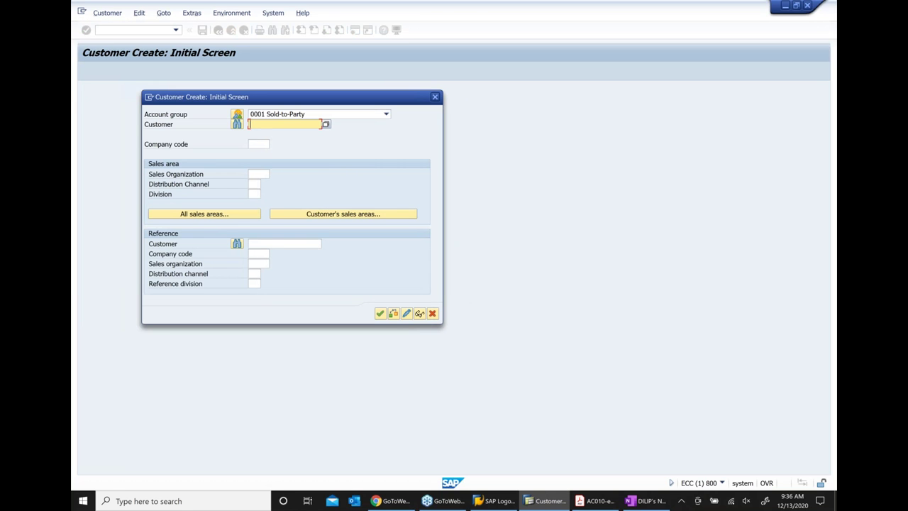
# Enter company code 1000, sales organization 1000, distribution channel 10 and division 00
pyautogui.click(264, 145)
pyautogui.write('1000')
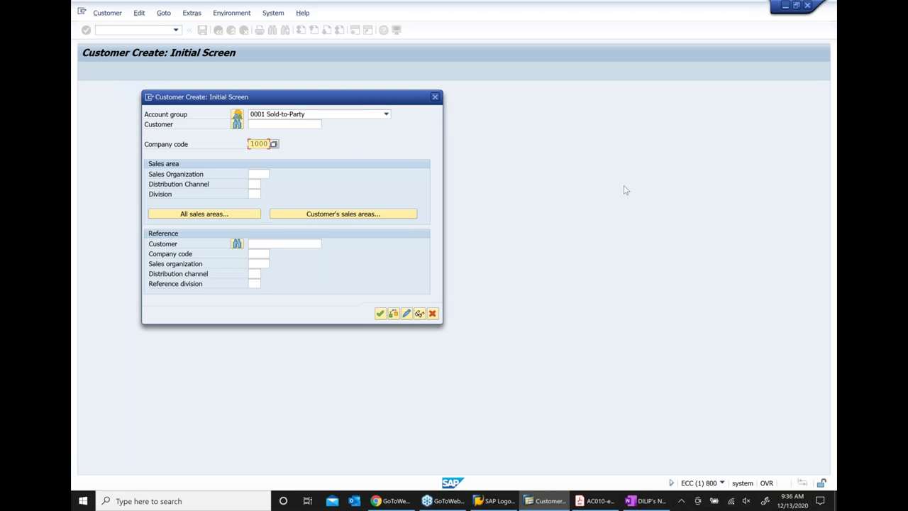
pyautogui.press('Tab')
pyautogui.write('1000')
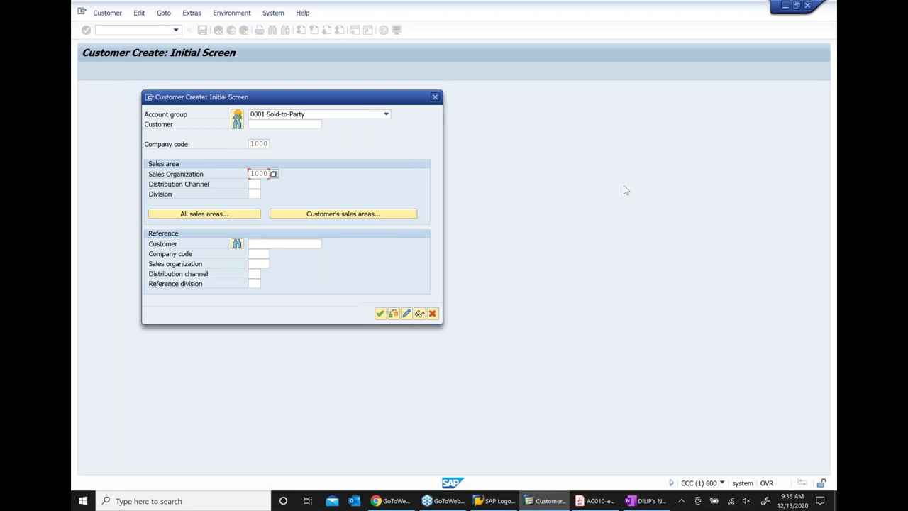
pyautogui.press('Tab')
pyautogui.write('10')
pyautogui.press('Tab')
pyautogui.write('00')
# Continue to General Data and enter the customer's name and search term
pyautogui.click(380, 314)
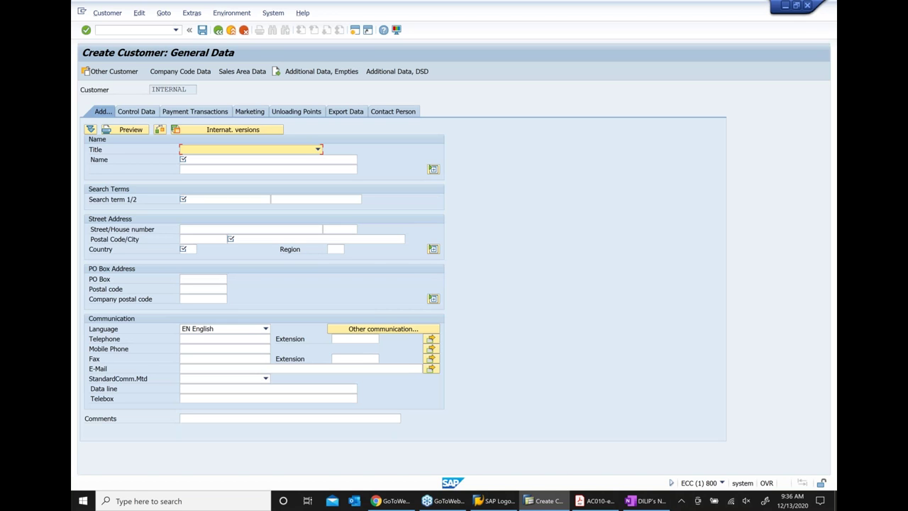
pyautogui.click(201, 159)
pyautogui.write('cRE')
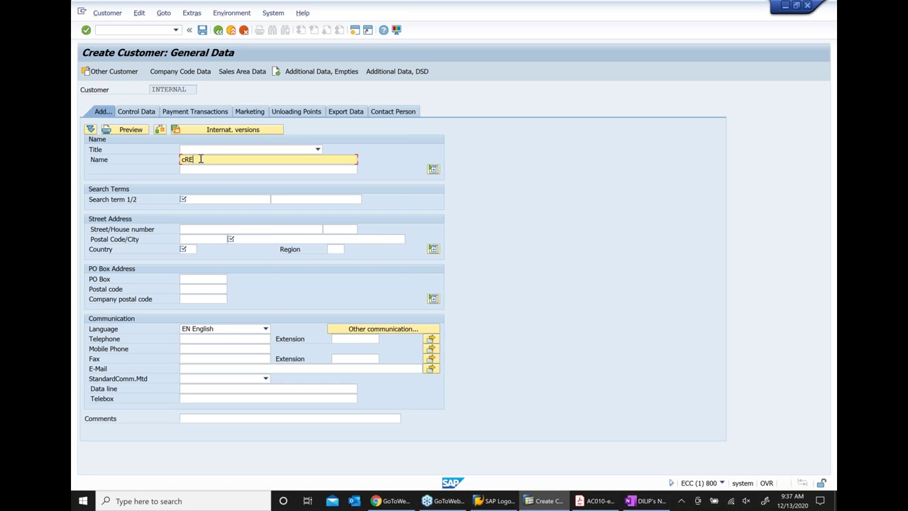
pyautogui.press('BackSpace')
pyautogui.press('BackSpace')
pyautogui.press('BackSpace')
pyautogui.write('Credit customer_sadh 12 13 20')
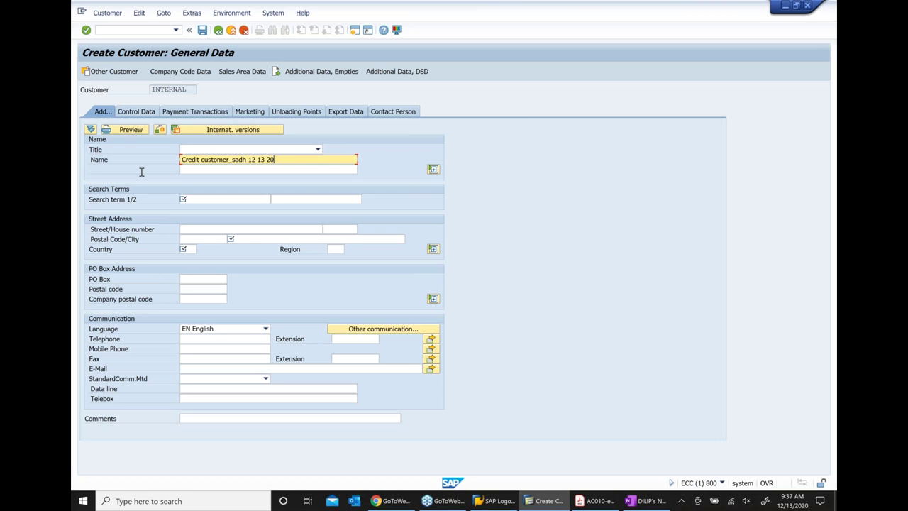
pyautogui.click(211, 201)
pyautogui.write('sadh')
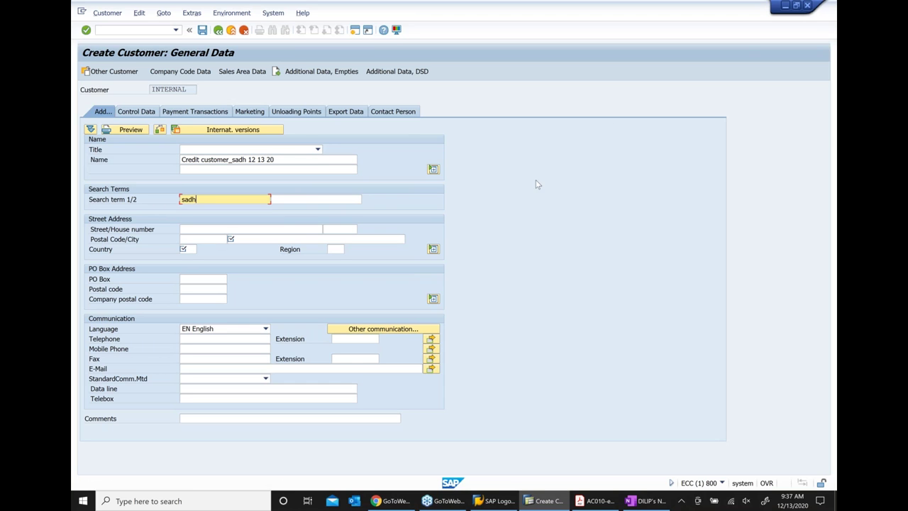
# Enter the customer's street, house number, postal code and city
pyautogui.click(213, 229)
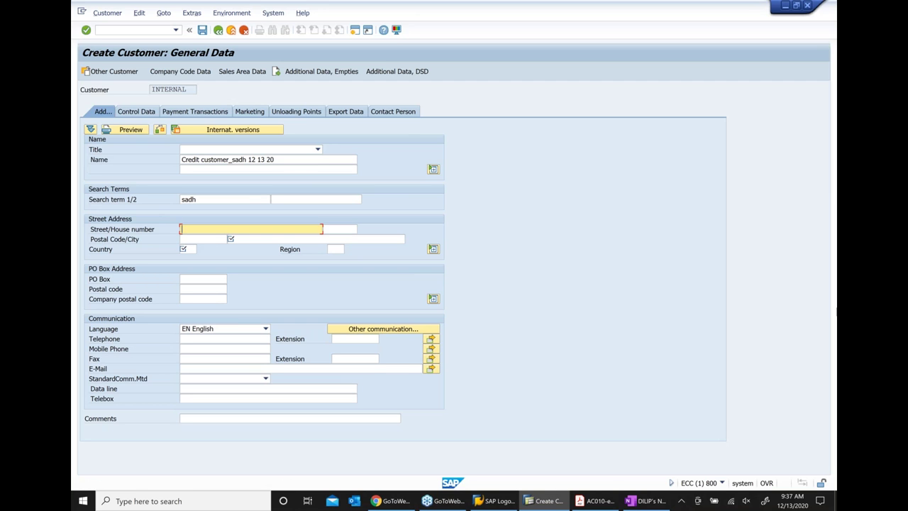
pyautogui.press('Tab')
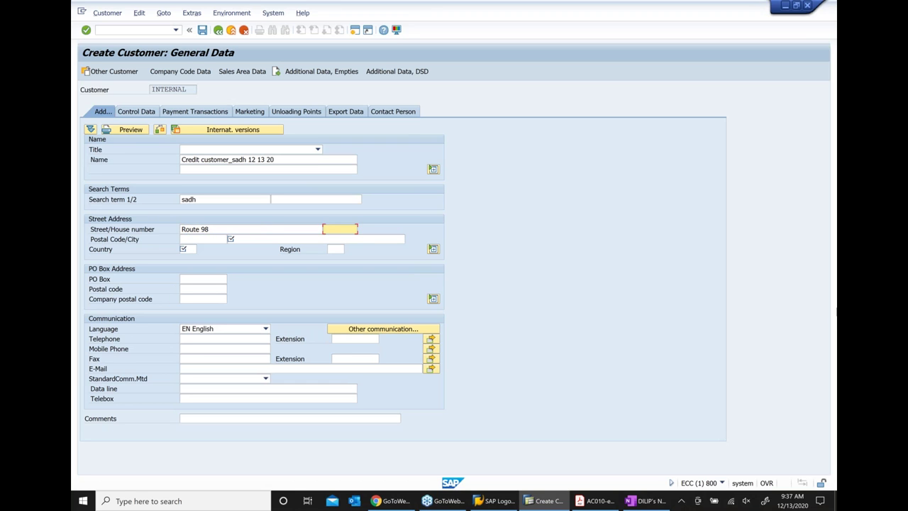
pyautogui.click(187, 241)
pyautogui.write('08810')
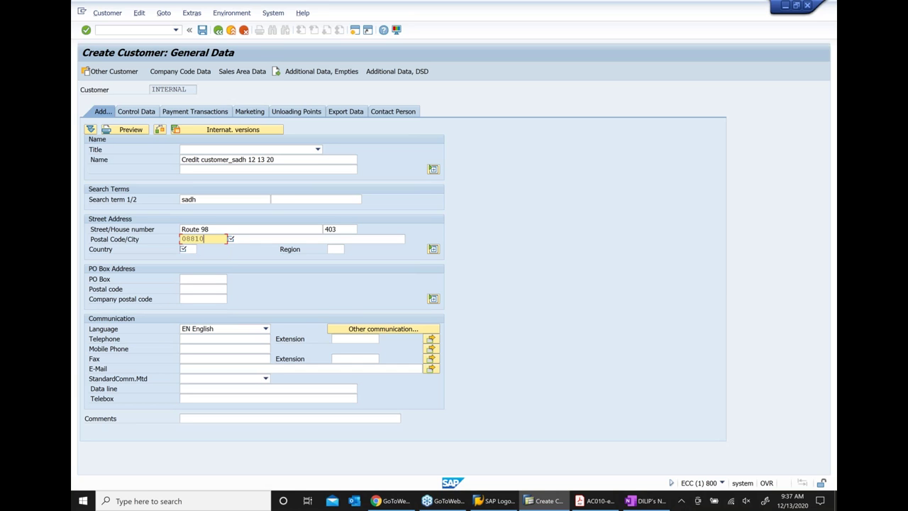
pyautogui.click(228, 239)
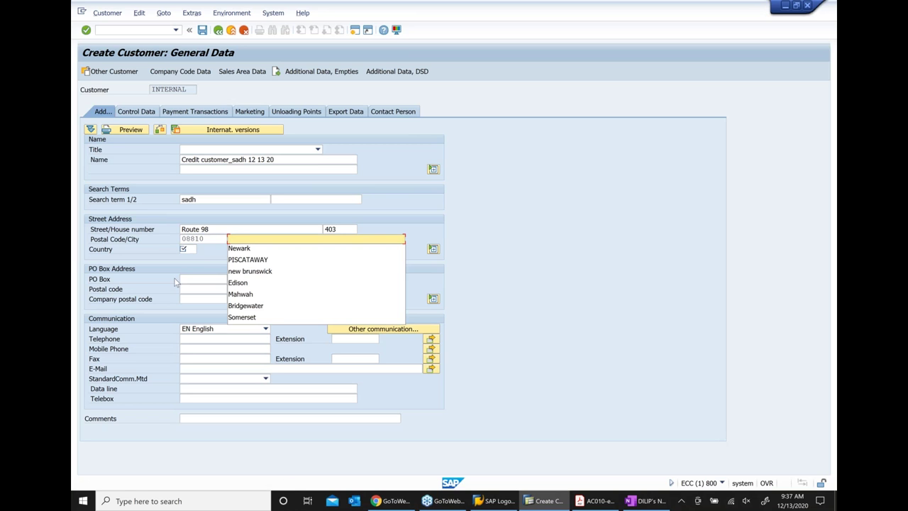
pyautogui.click(229, 282)
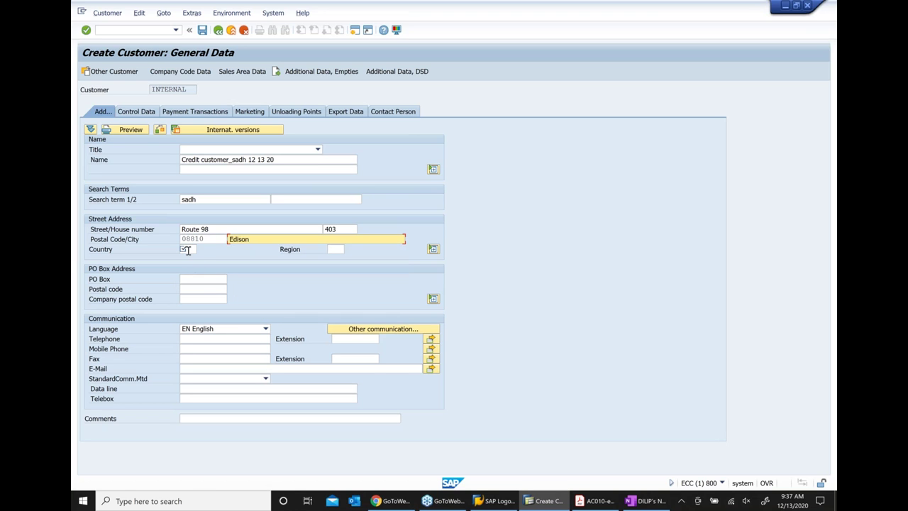
# Set country DE and region 11, confirm the address, and show the Control Data
pyautogui.click(186, 250)
pyautogui.write('de')
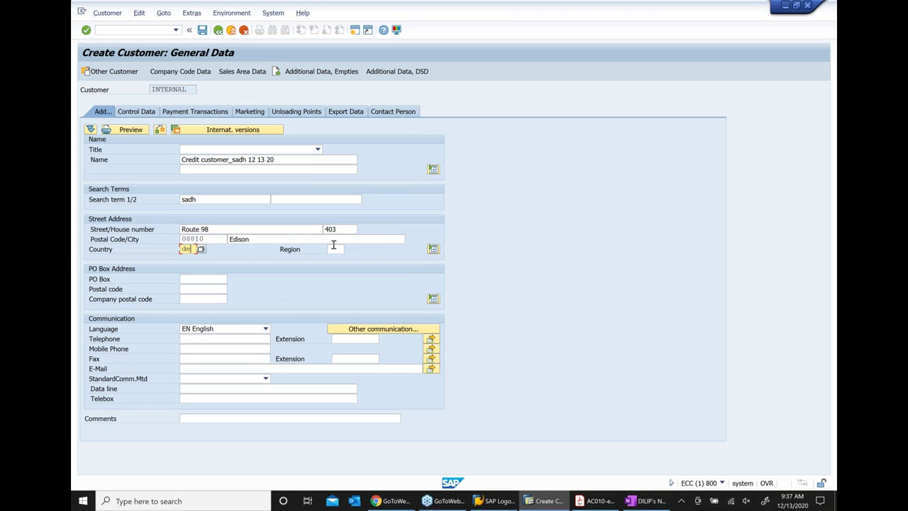
pyautogui.click(333, 248)
pyautogui.write('11')
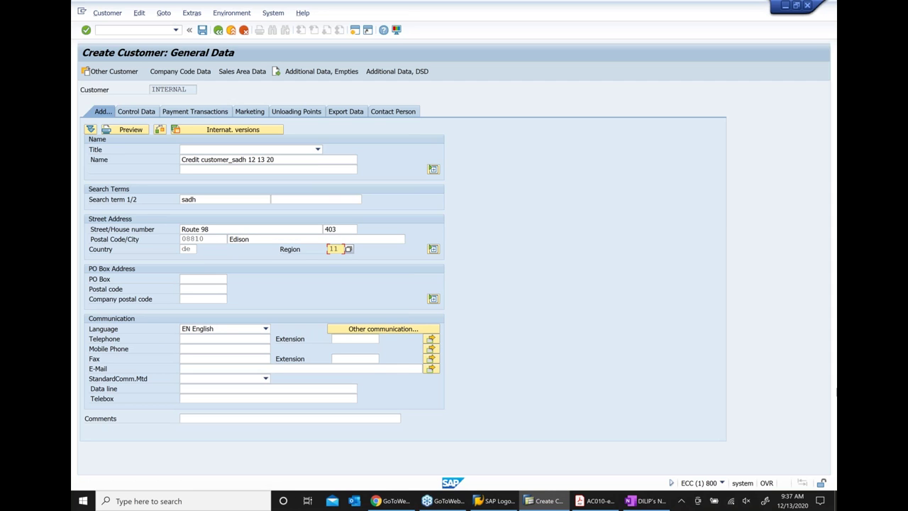
pyautogui.press('Return')
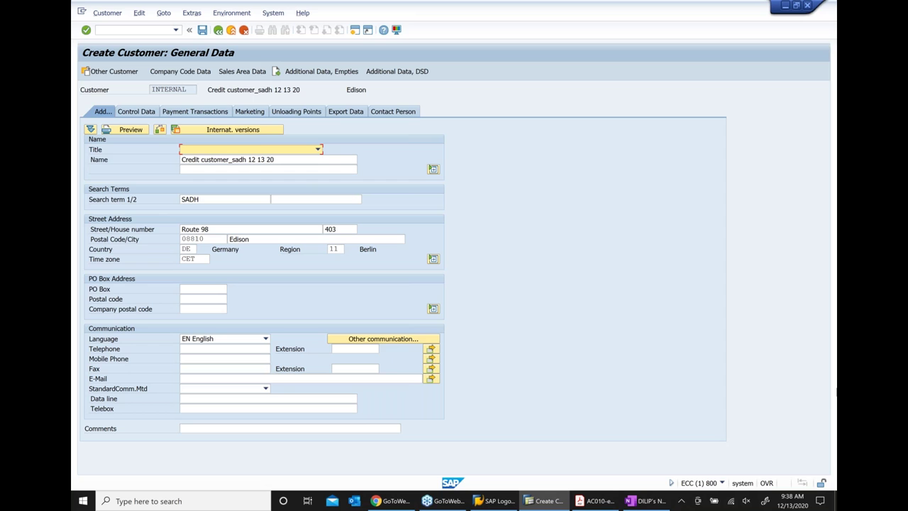
pyautogui.press('Return')
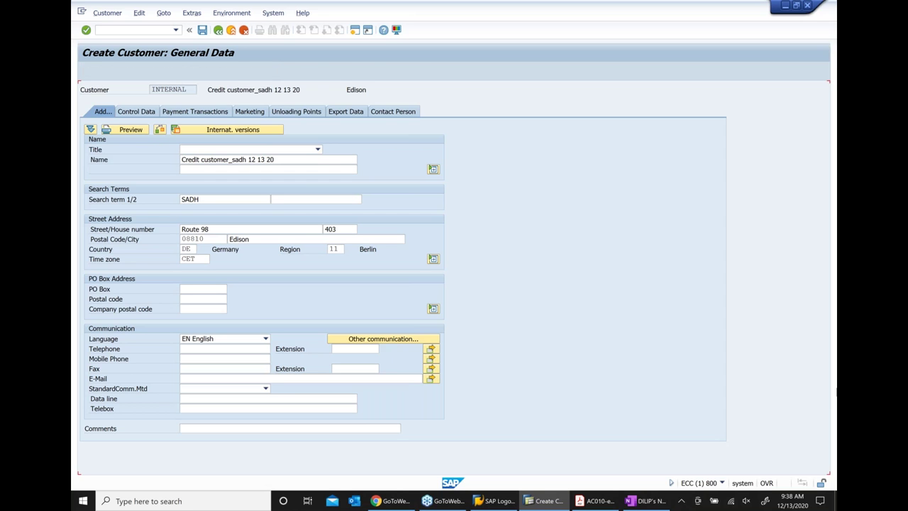
pyautogui.click(142, 114)
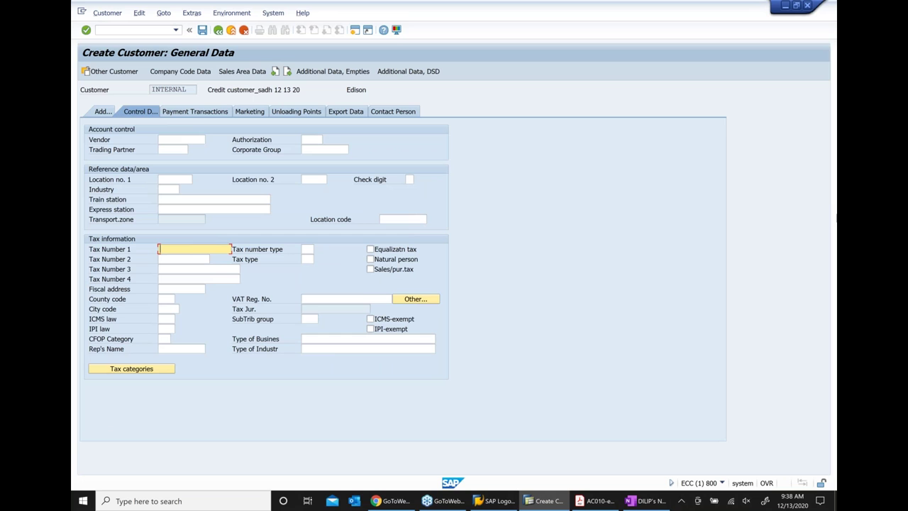
# Fill Tax Number 1 with the previously used value and go to company code 1000 data
pyautogui.press('BackSpace')
pyautogui.press('Down')
pyautogui.press('Return')
pyautogui.click(176, 72)
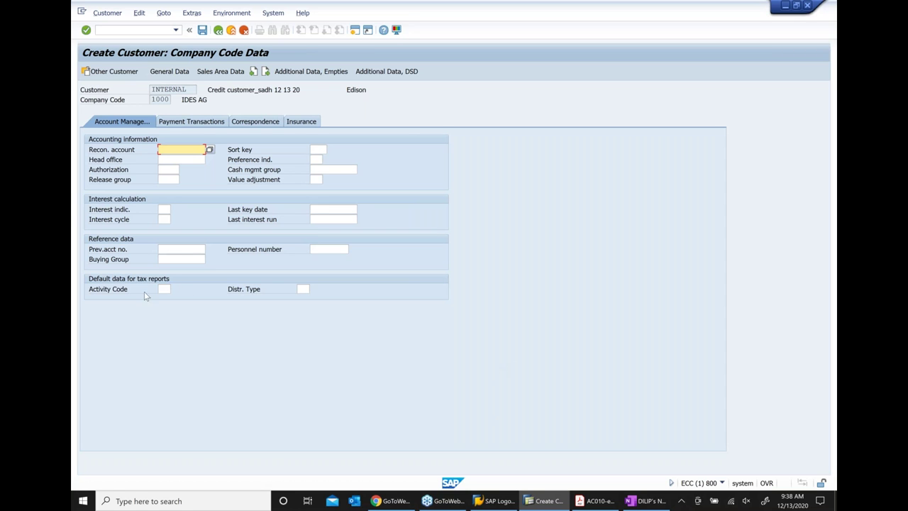
# Assign reconciliation account 140000 and payment terms 0003 in the company code data, then go to sales area data
pyautogui.click(209, 149)
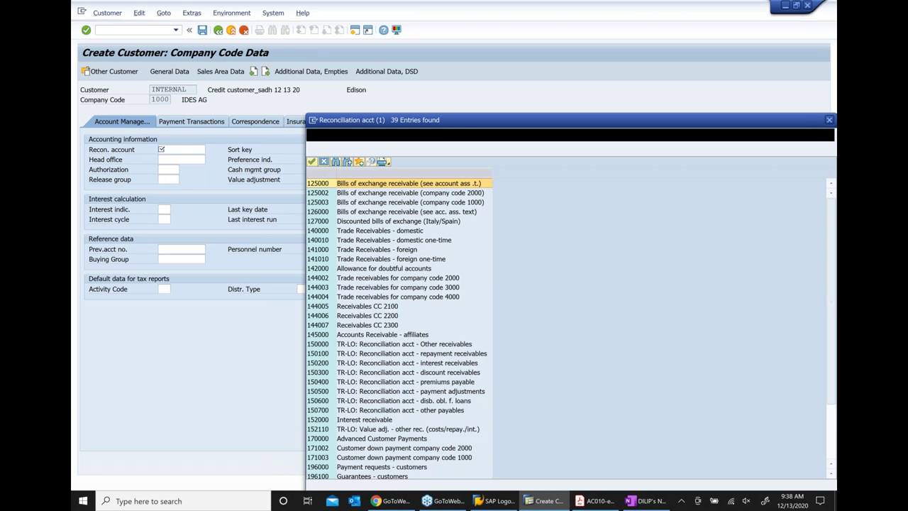
pyautogui.press('Return')
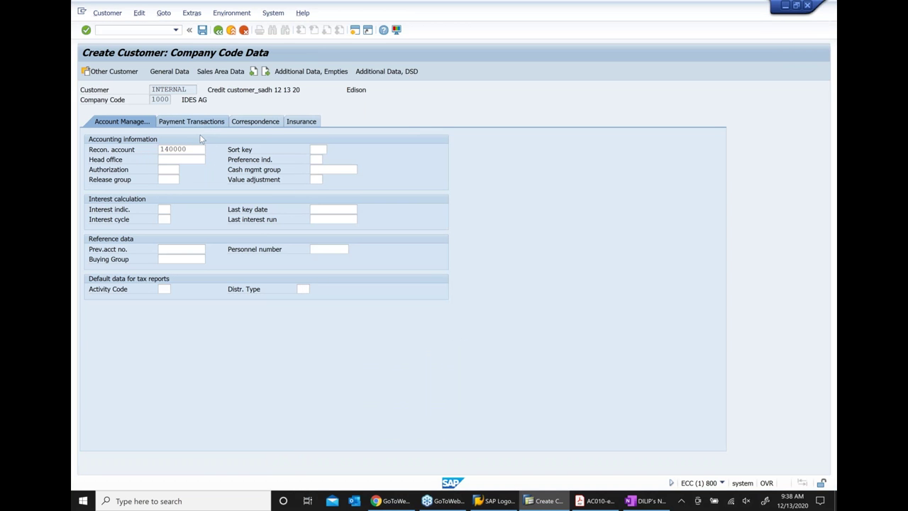
pyautogui.press('Return')
pyautogui.write('0')
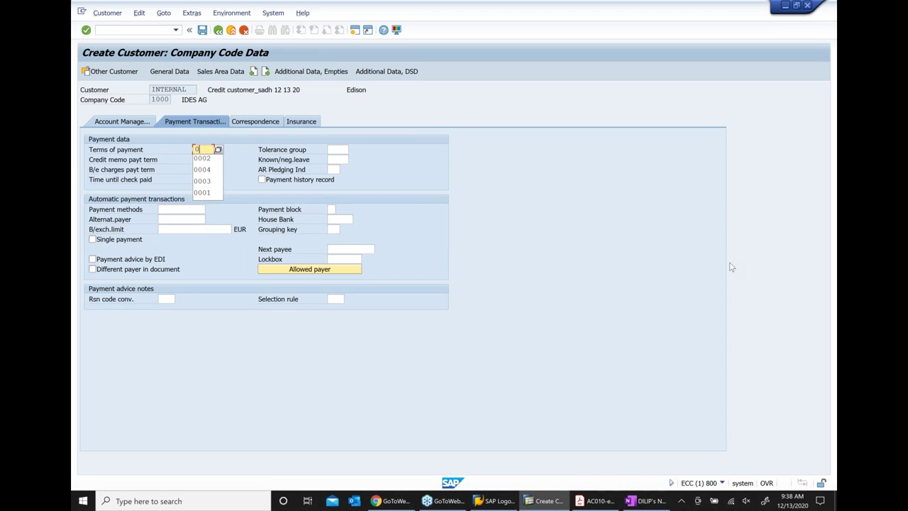
pyautogui.write('003')
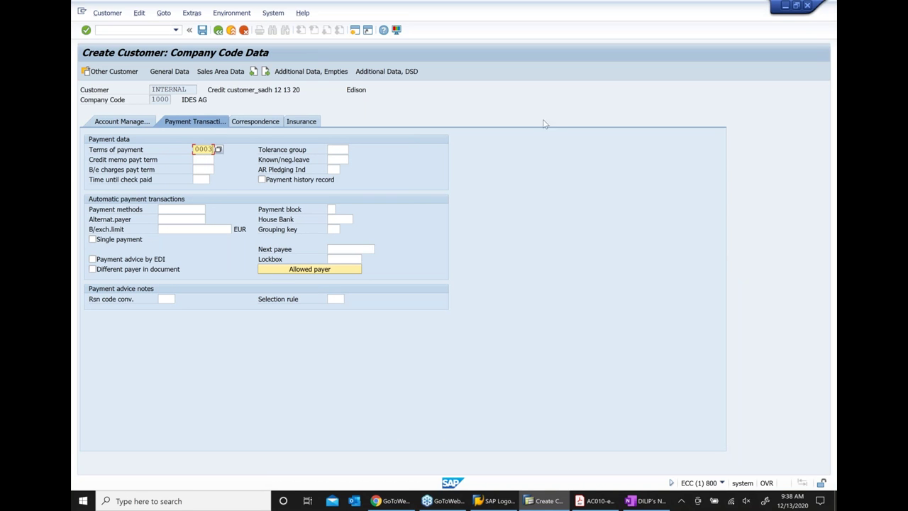
pyautogui.click(227, 71)
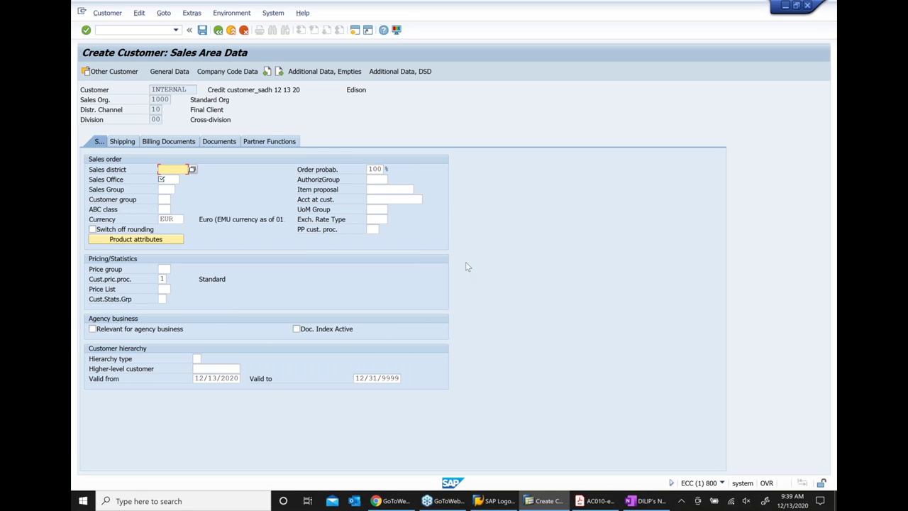
# Pick sales district 000001 (Northern region), sales office 1000 (Frankfurt) and sales group 100 from the F4 lists
pyautogui.click(193, 169)
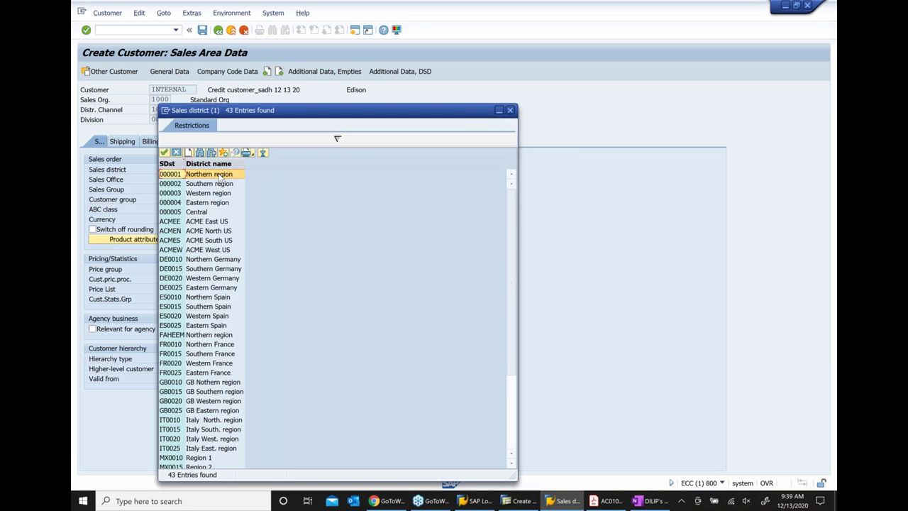
pyautogui.doubleClick(222, 175)
pyautogui.click(170, 179)
pyautogui.click(188, 180)
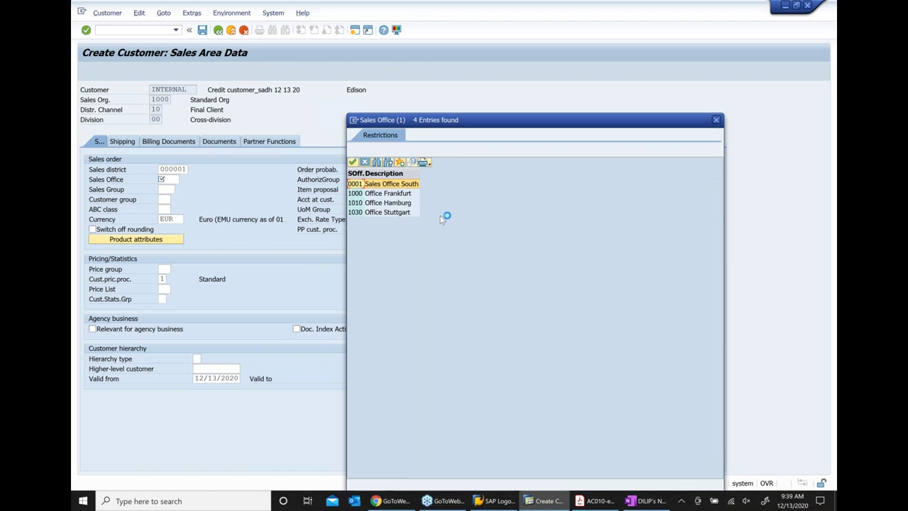
pyautogui.doubleClick(376, 195)
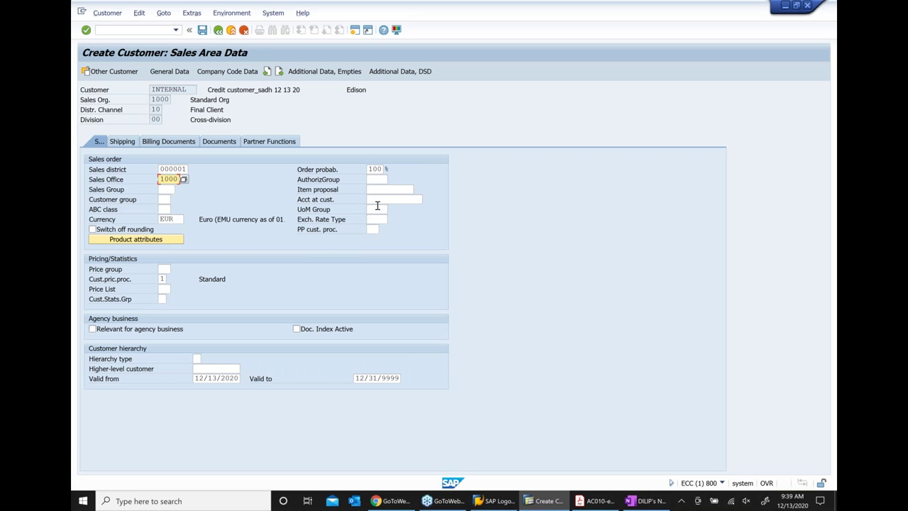
pyautogui.click(167, 189)
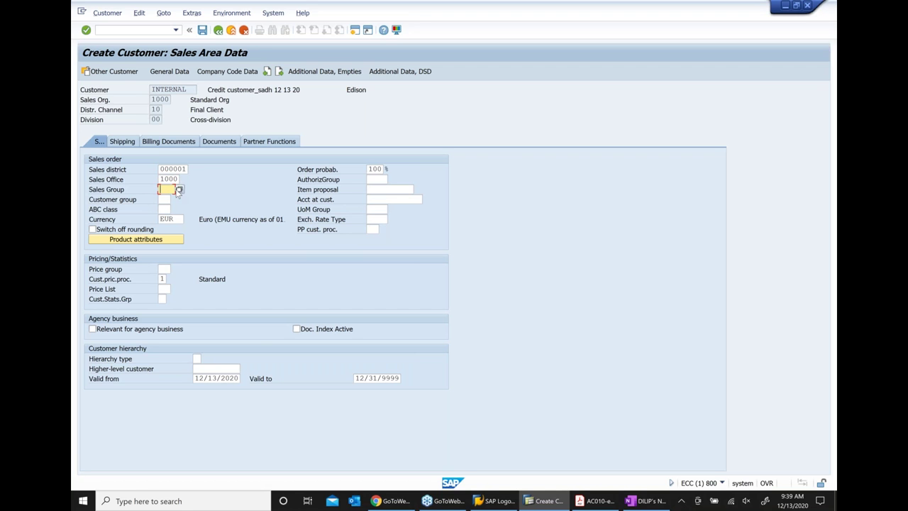
pyautogui.press('F4')
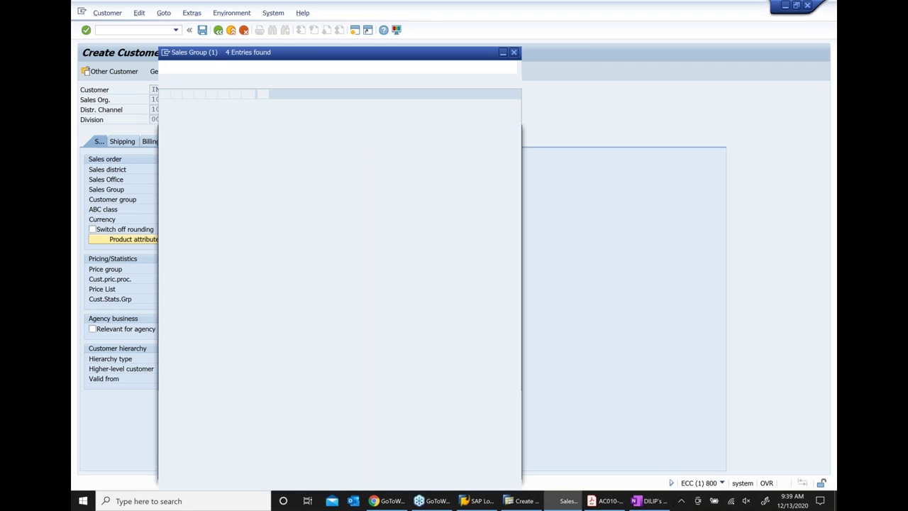
pyautogui.press('Down')
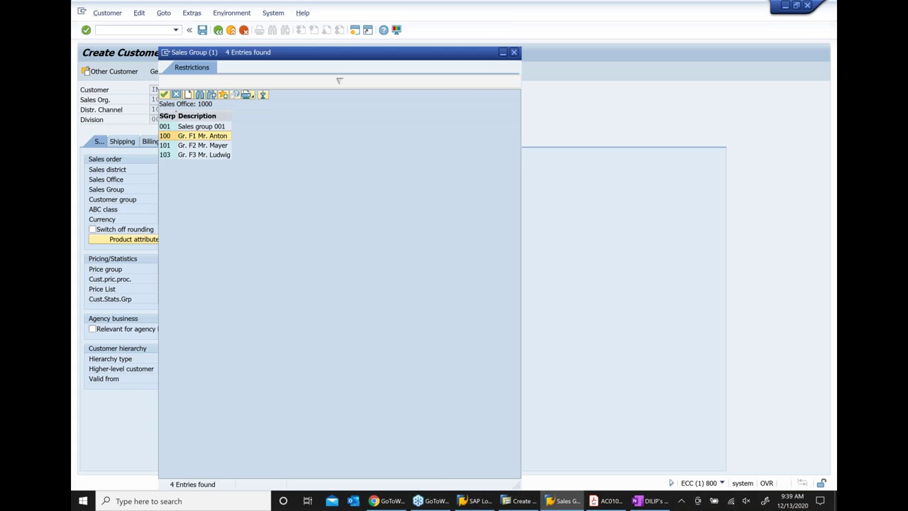
pyautogui.press('Return')
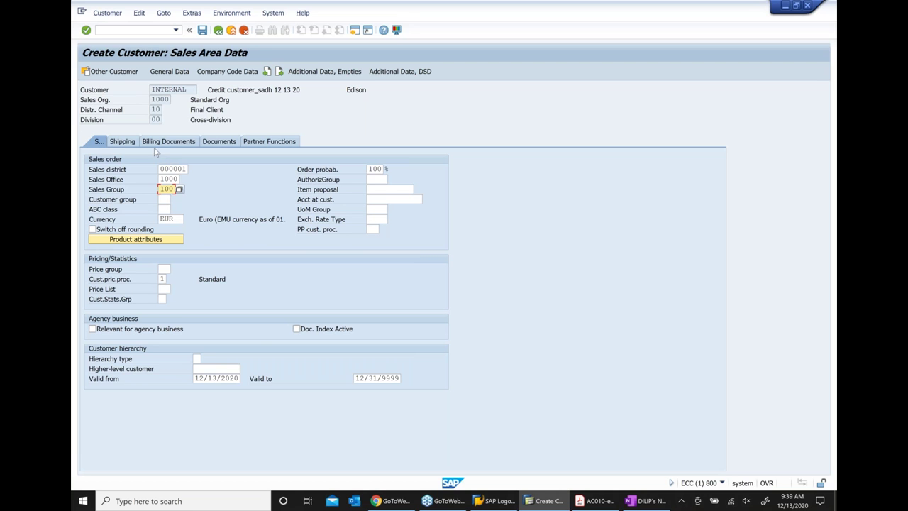
pyautogui.click(126, 151)
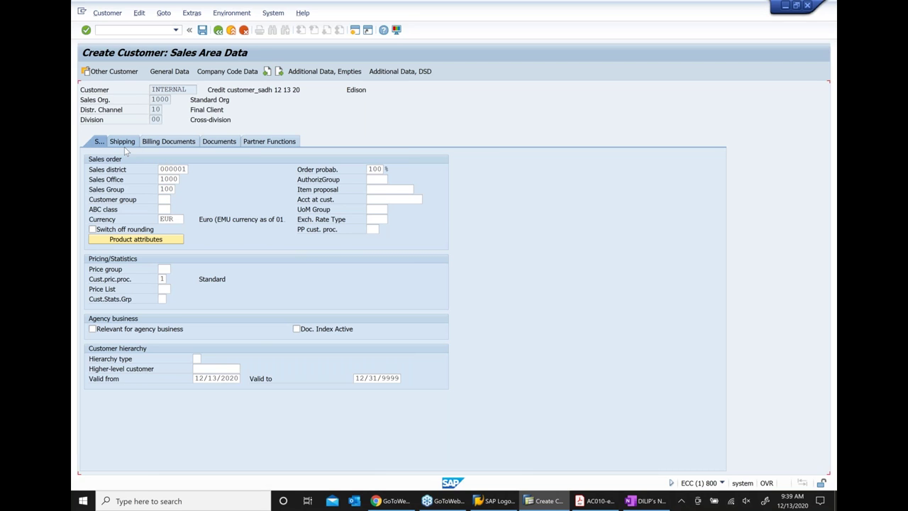
# On the Shipping tab, set delivery priority 01 (High), shipping conditions 01 and delivering plant 1000
pyautogui.click(124, 144)
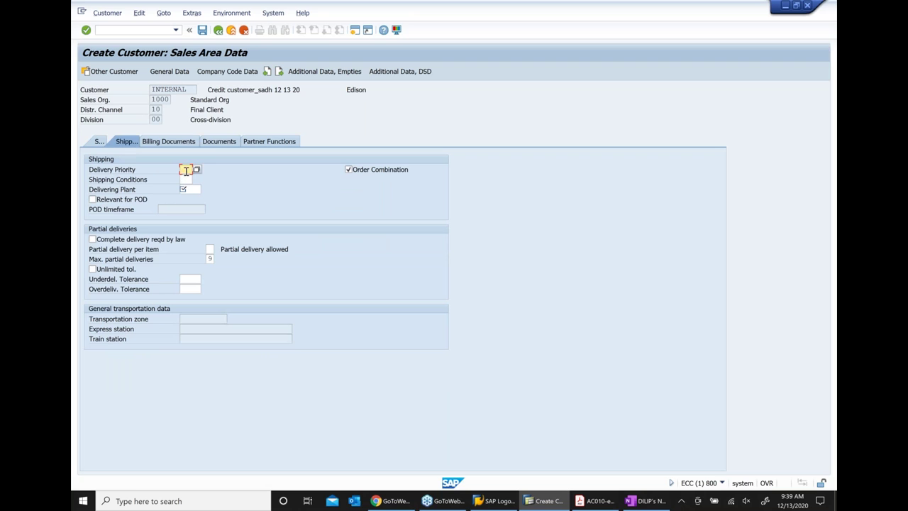
pyautogui.click(197, 170)
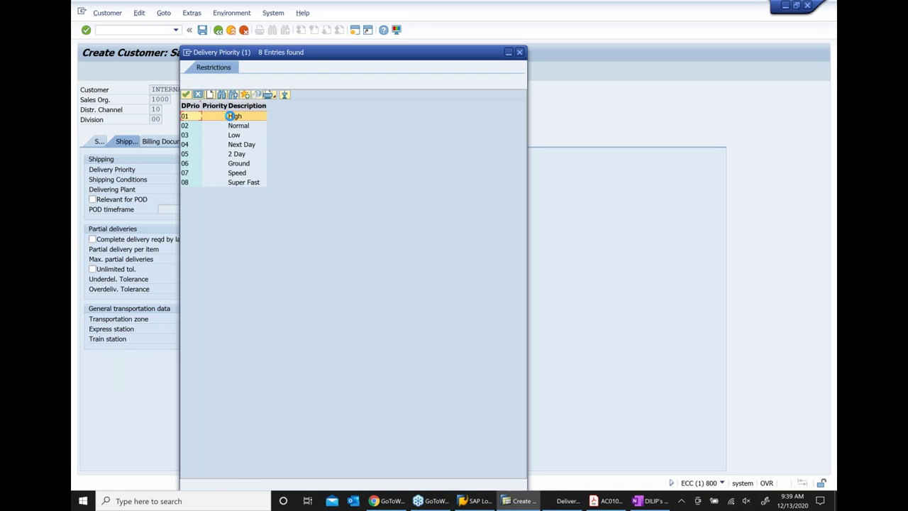
pyautogui.doubleClick(238, 121)
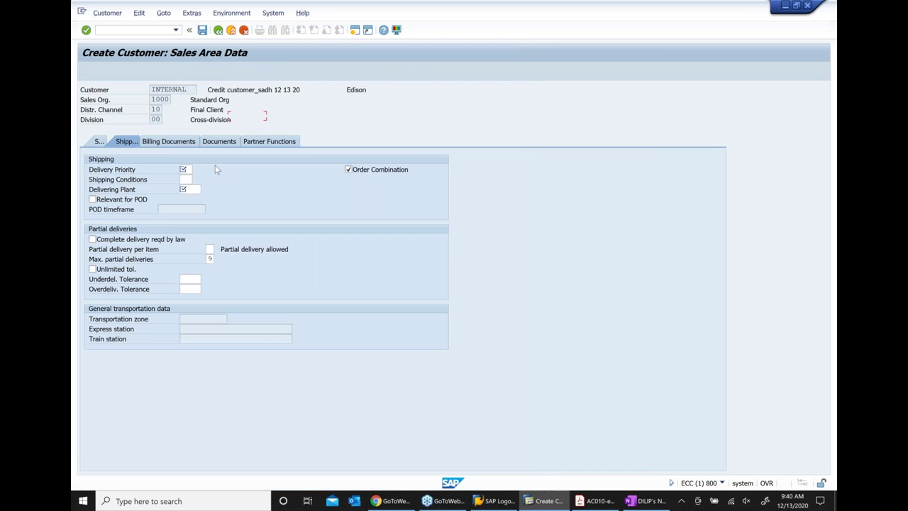
pyautogui.click(203, 179)
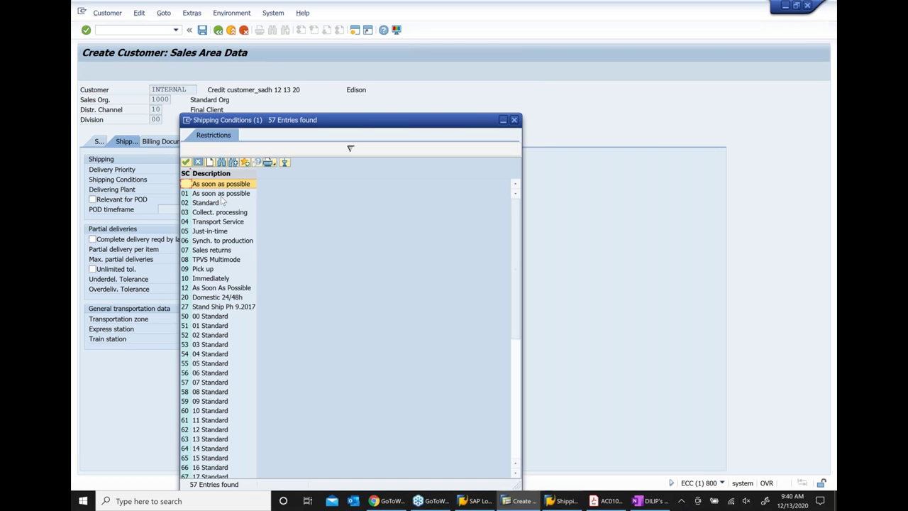
pyautogui.press('Return')
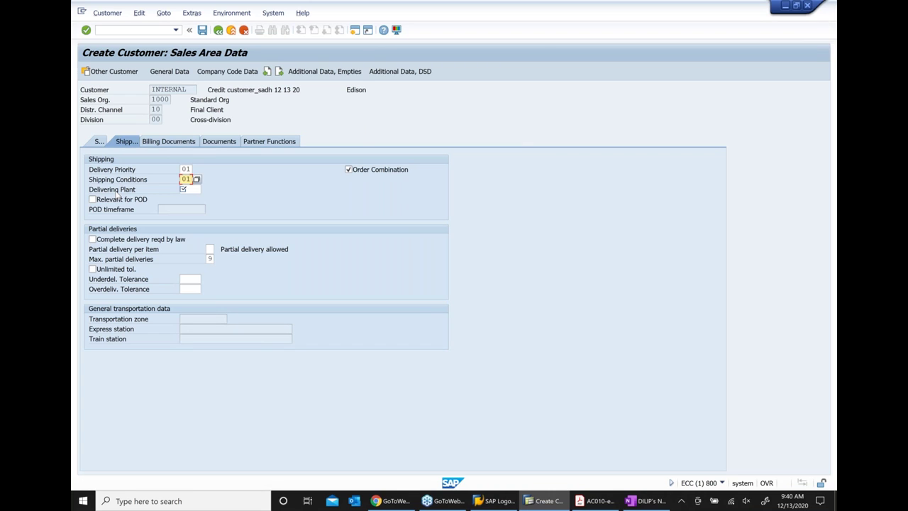
pyautogui.click(192, 190)
pyautogui.write('1000')
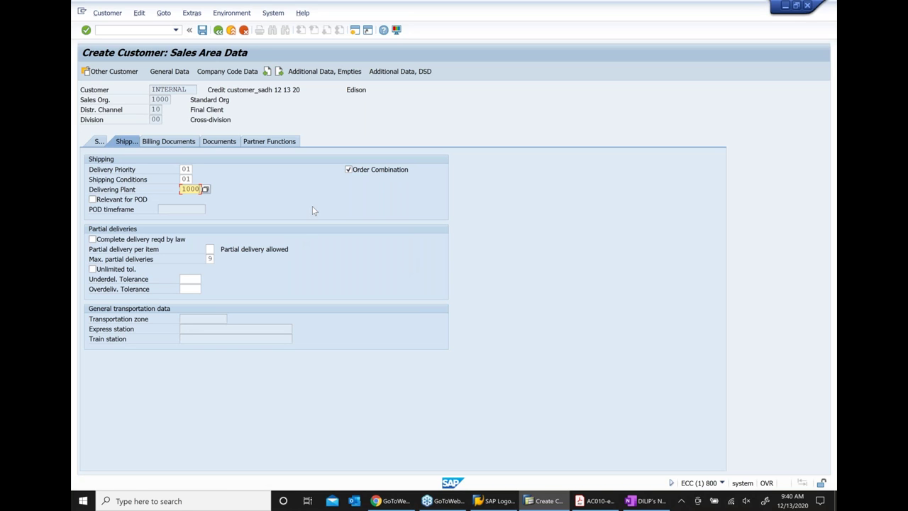
# On the Billing Documents tab, enter Incoterms FOB warehouse and terms of payment 0004
pyautogui.click(190, 144)
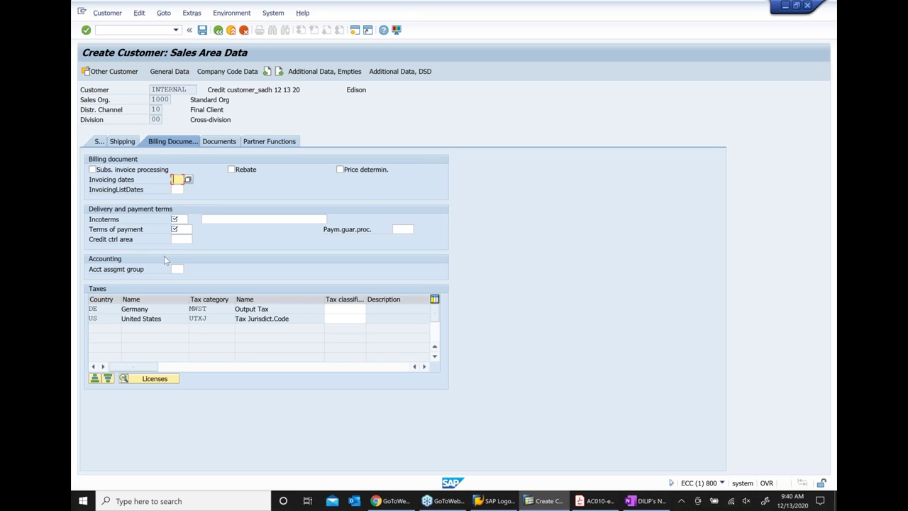
pyautogui.click(176, 220)
pyautogui.write('fob')
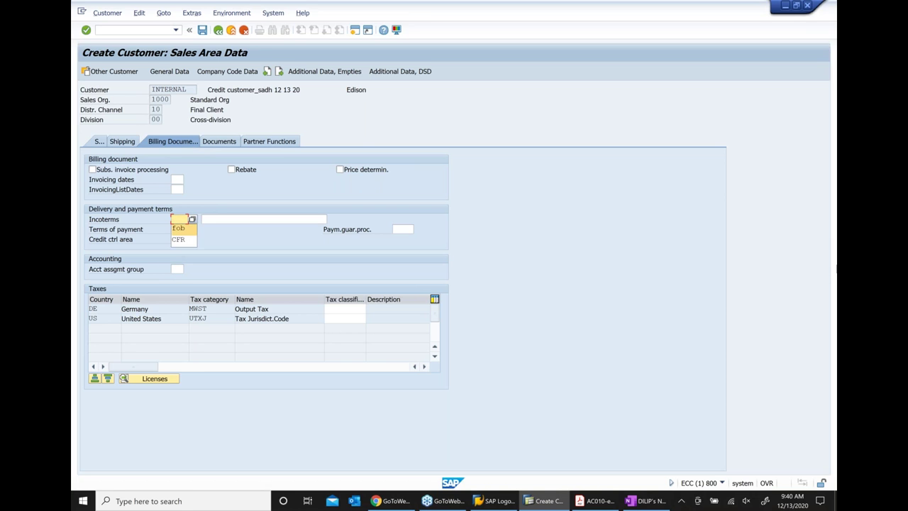
pyautogui.press('Tab')
pyautogui.press('Return')
pyautogui.press('Tab')
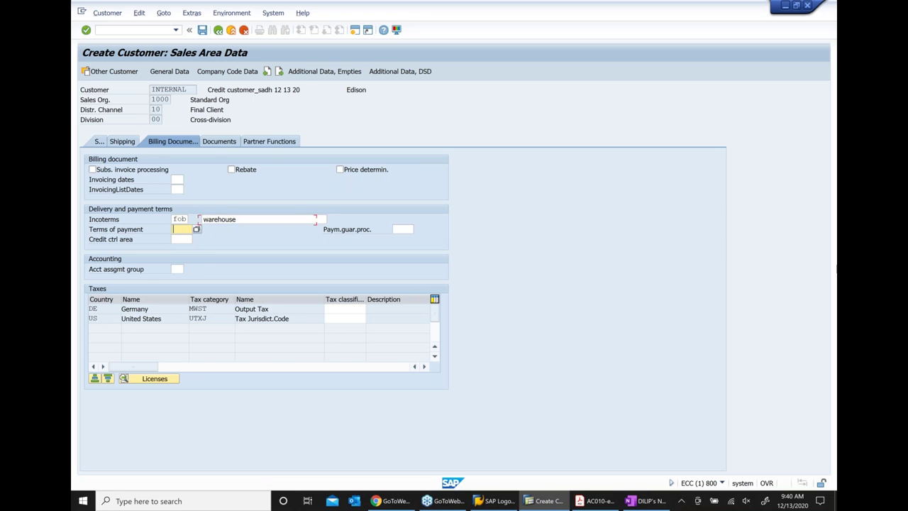
pyautogui.press('Down')
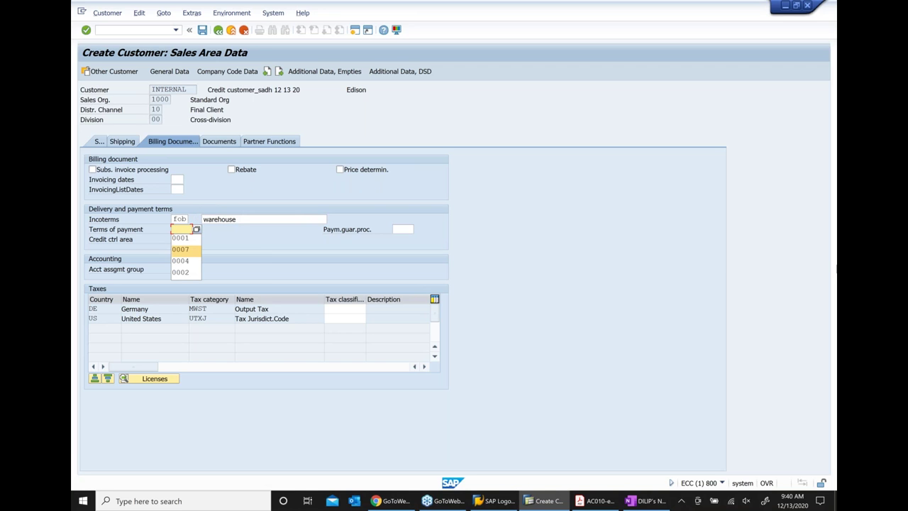
pyautogui.press('Down')
pyautogui.press('Return')
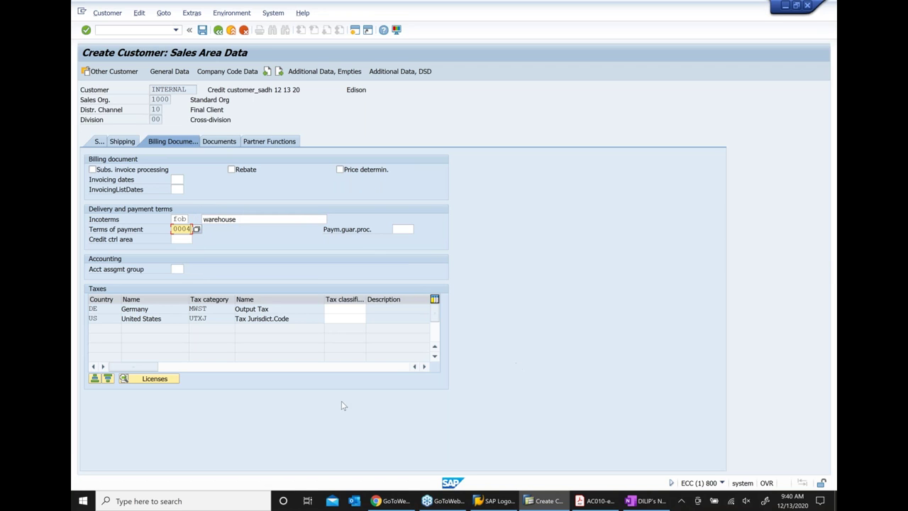
pyautogui.click(130, 243)
# Choose credit control area 1000 (Europe) and tax classification 0 for Germany and the United States
pyautogui.click(182, 239)
pyautogui.click(198, 245)
pyautogui.press('F4')
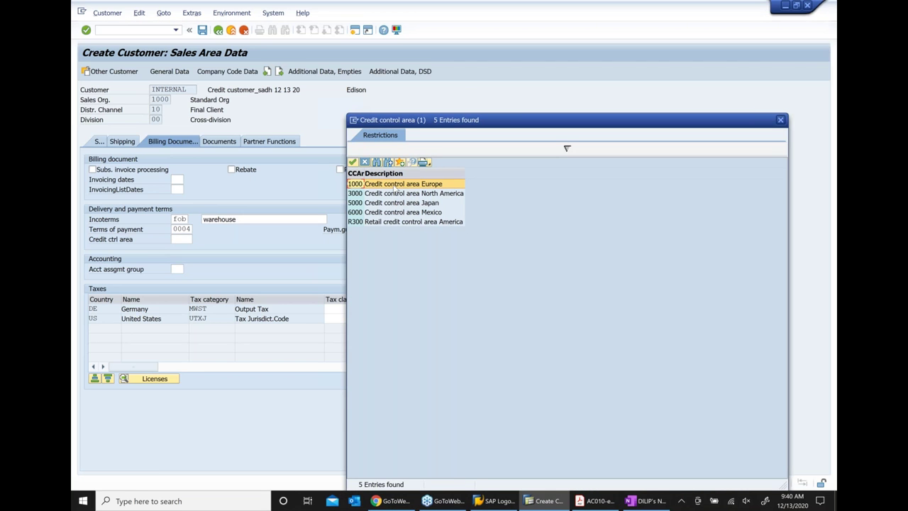
pyautogui.doubleClick(395, 187)
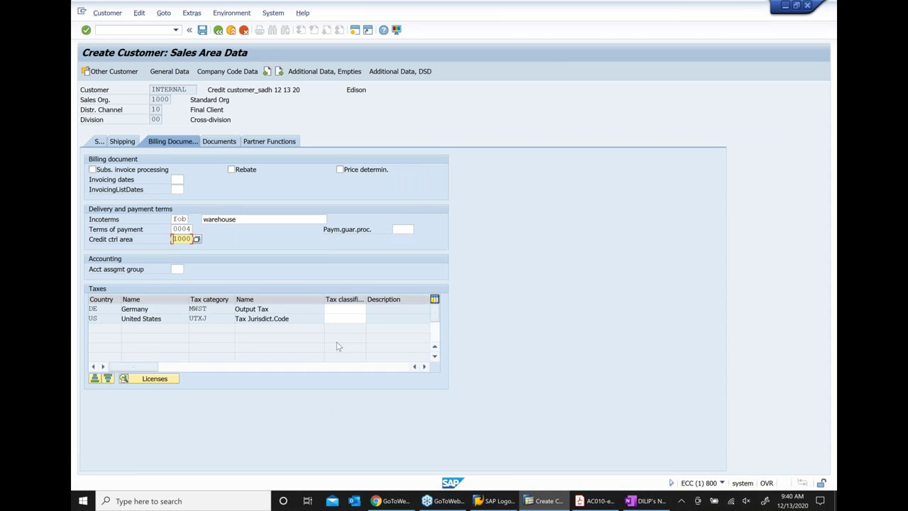
pyautogui.click(350, 310)
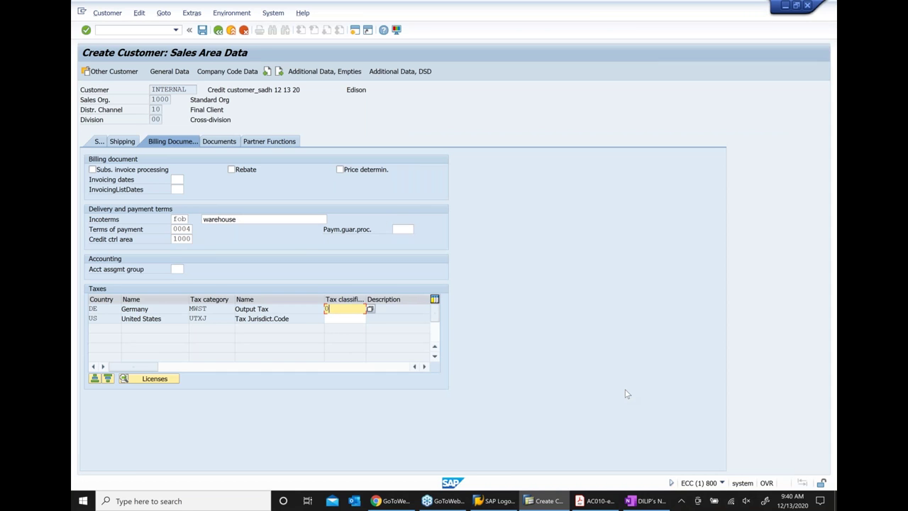
pyautogui.write('0')
pyautogui.press('Tab')
pyautogui.write('0')
pyautogui.press('Return')
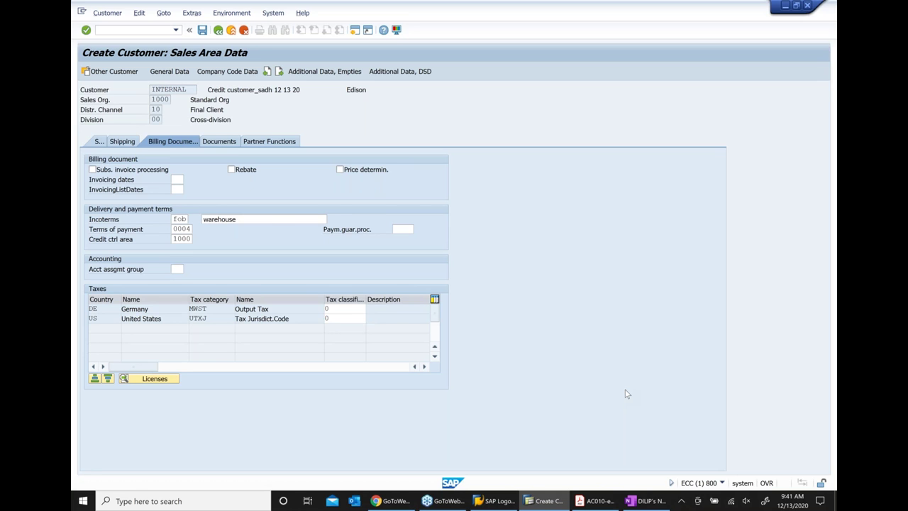
pyautogui.click(280, 145)
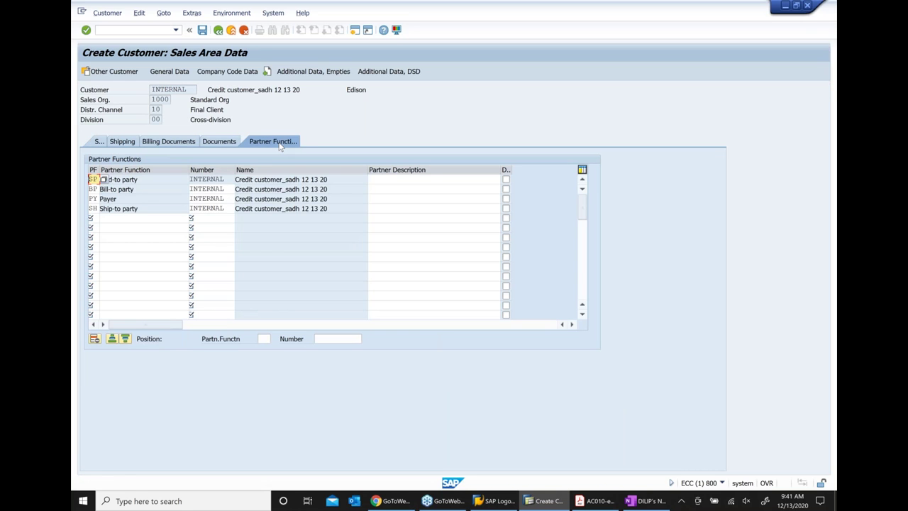
# Save the new customer, with sold-to, bill-to, payer and ship-to partners assigned to itself
pyautogui.click(203, 32)
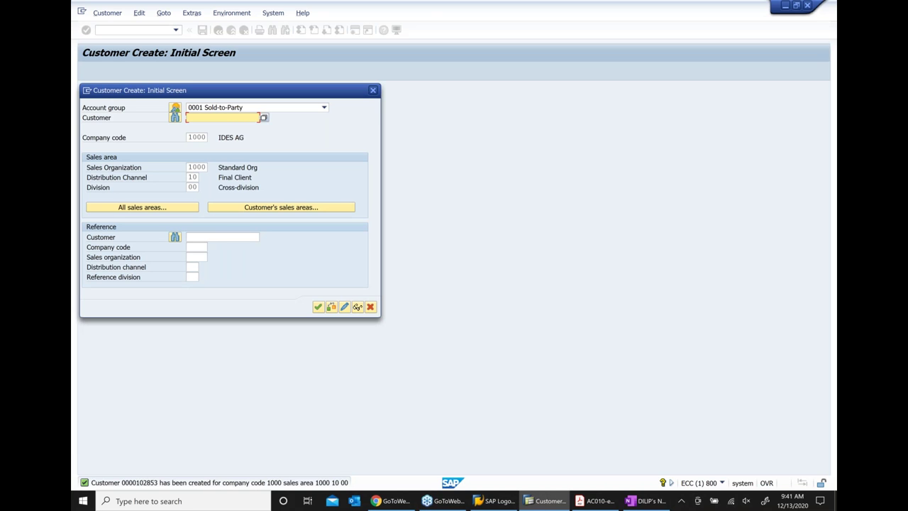
# Exit customer creation, start XD03 for the new customer and copy its customer number
pyautogui.click(371, 306)
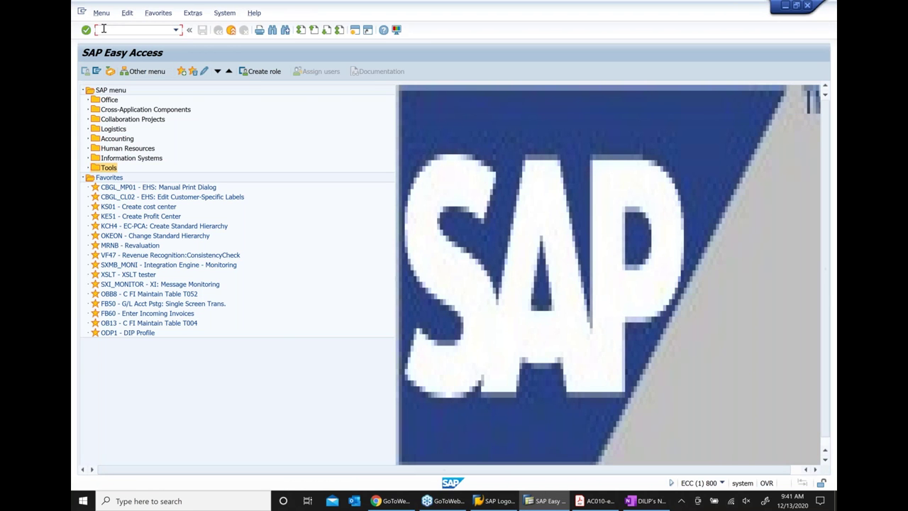
pyautogui.click(104, 28)
pyautogui.write('xd03')
pyautogui.press('Return')
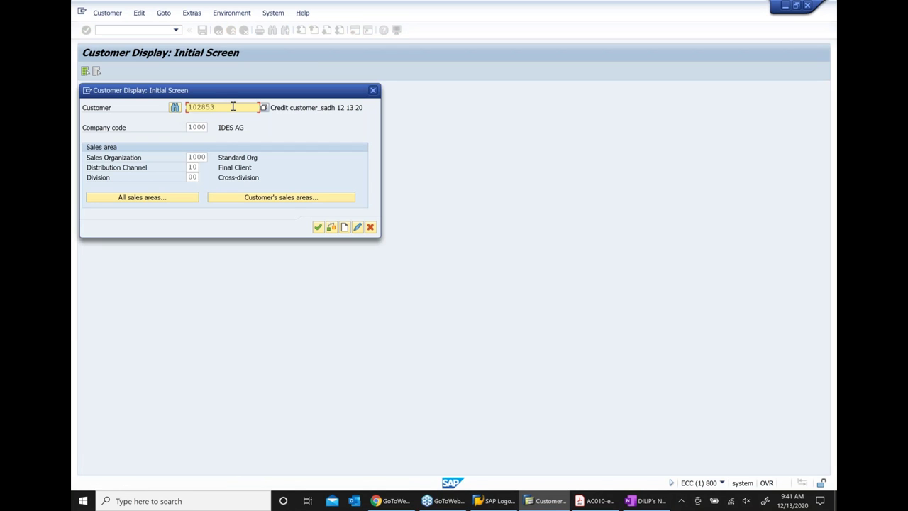
pyautogui.moveTo(233, 106); pyautogui.dragTo(153, 117)
pyautogui.hotkey('ctrl', 'c')
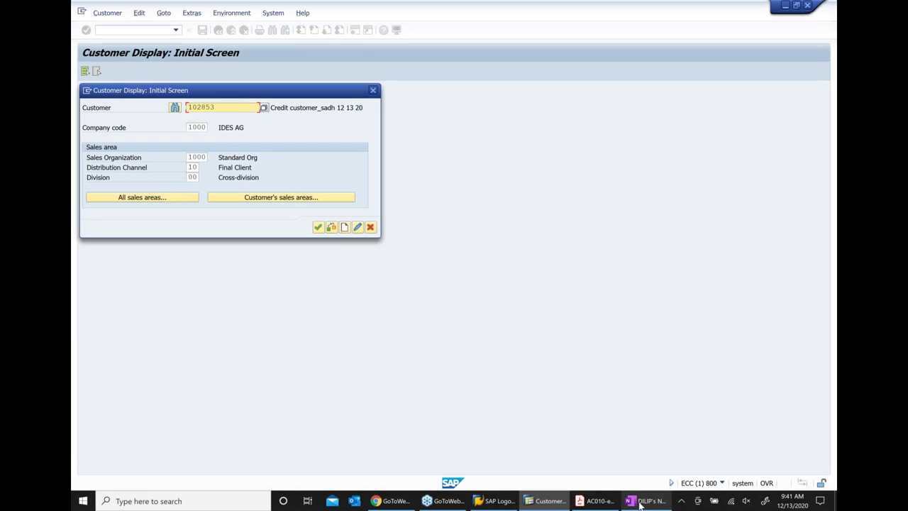
# In OneNote, append dots and the pasted customer number to the XD01 heading
pyautogui.click(633, 502)
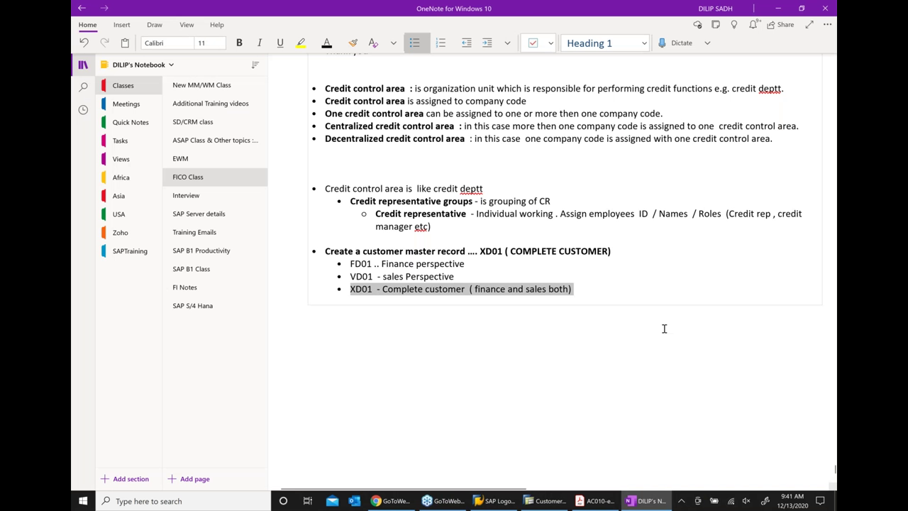
pyautogui.click(640, 250)
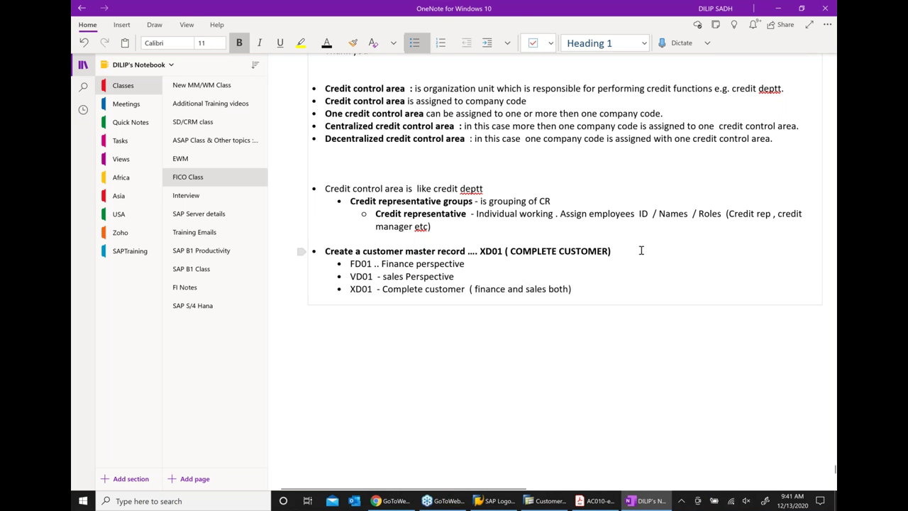
pyautogui.write('.....')
pyautogui.hotkey('ctrl', 'v')
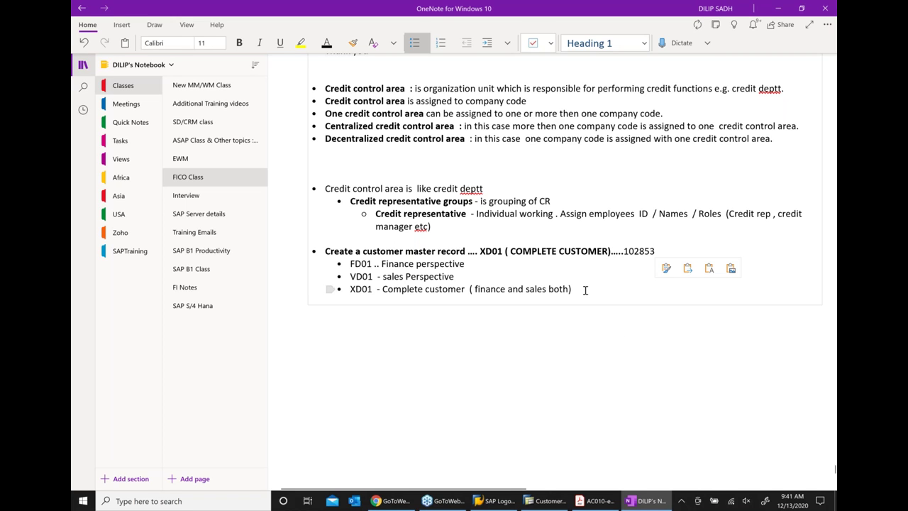
# Add a top-level bullet reading 'Create Credit master record .. FD32'
pyautogui.press('Return')
pyautogui.press('BackSpace')
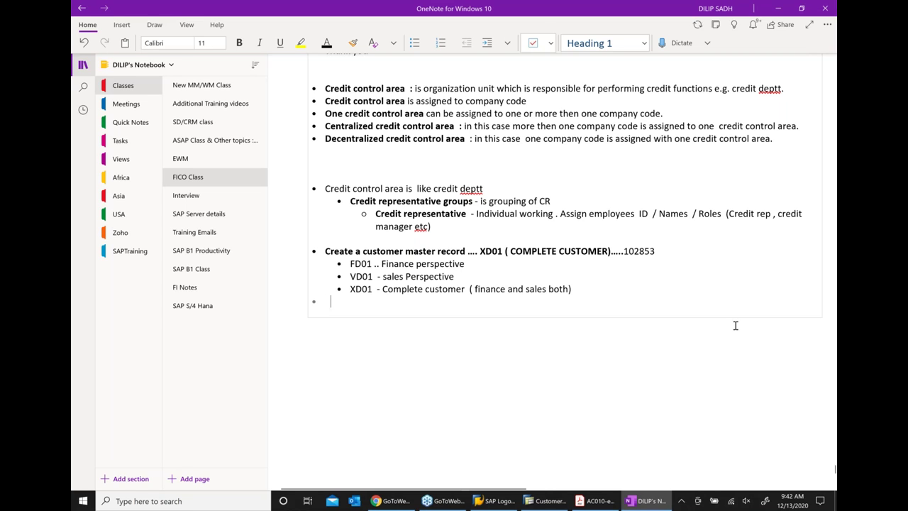
pyautogui.write('Cred')
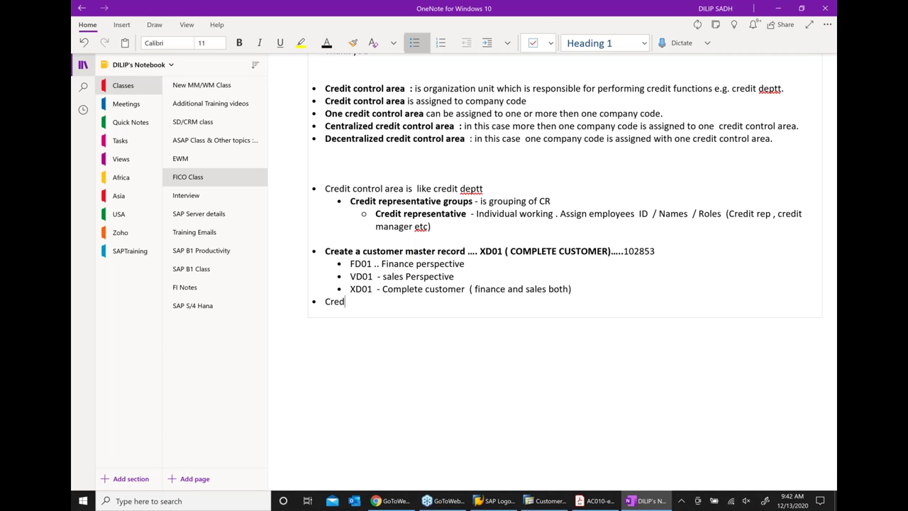
pyautogui.press('BackSpace')
pyautogui.press('BackSpace')
pyautogui.write('eate Credit master record')
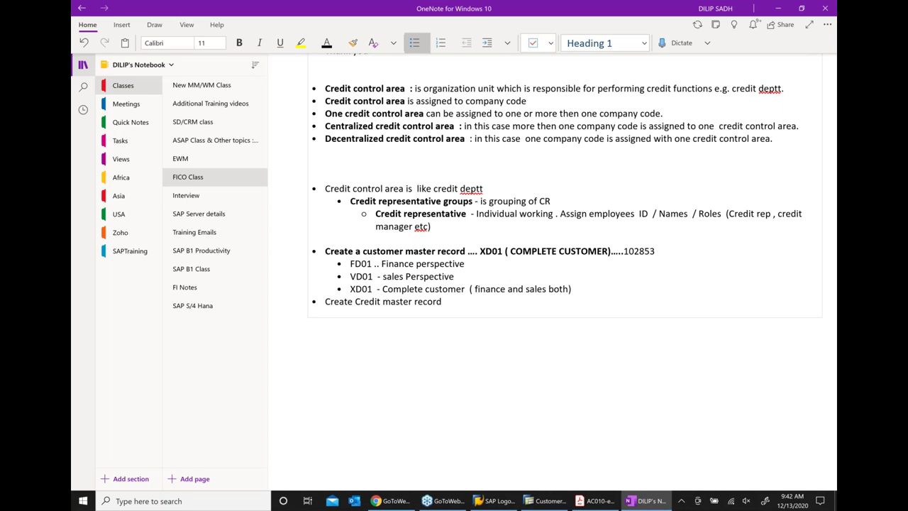
pyautogui.write(' .. FD')
pyautogui.press('BackSpace')
pyautogui.write('32')
pyautogui.scroll(-2, 614, 324)
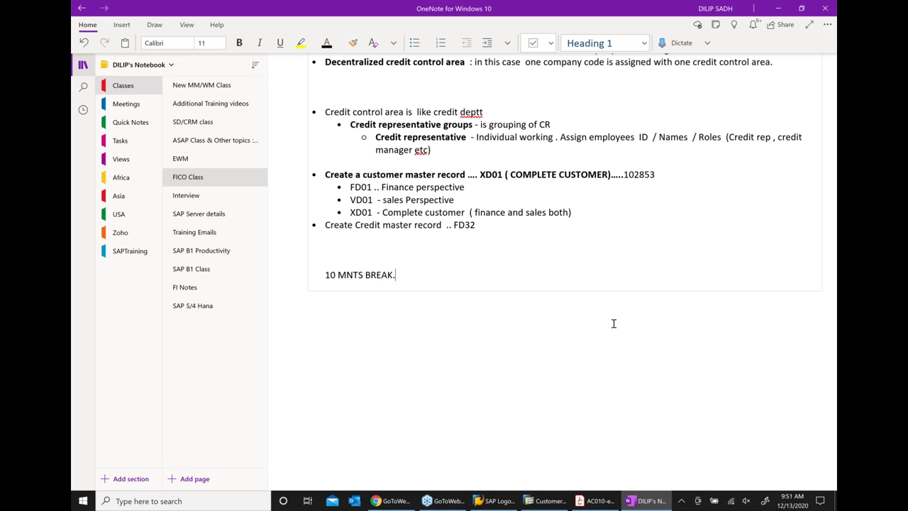
# Below '10 MNTS BREAK', type '- In most companies Credit deptt falls under larger finance/ accounting deptt'
pyautogui.press('Return')
pyautogui.press('Return')
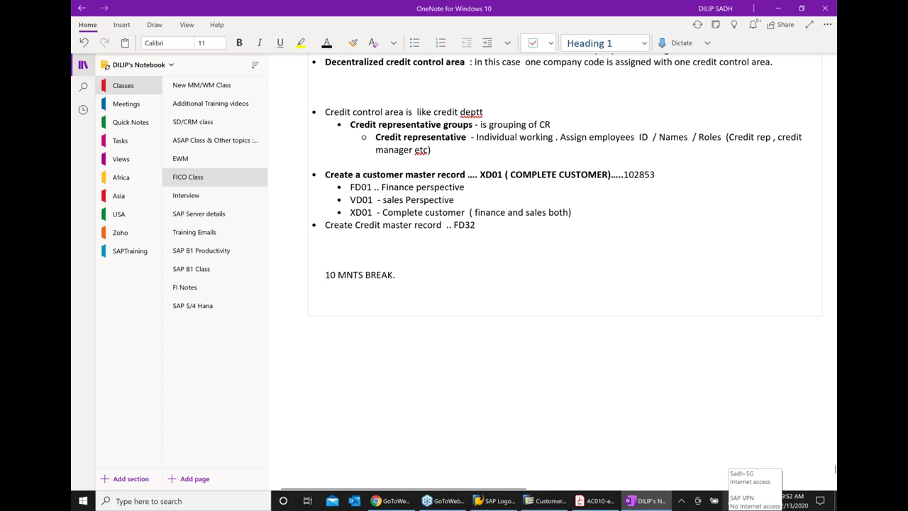
pyautogui.write('N')
pyautogui.press('BackSpace')
pyautogui.press('BackSpace')
pyautogui.press('BackSpace')
pyautogui.press('BackSpace')
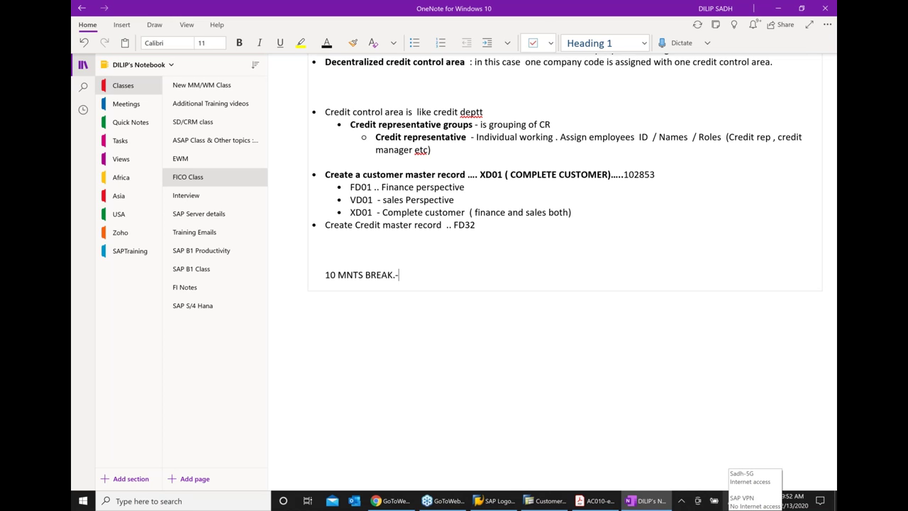
pyautogui.press('Return')
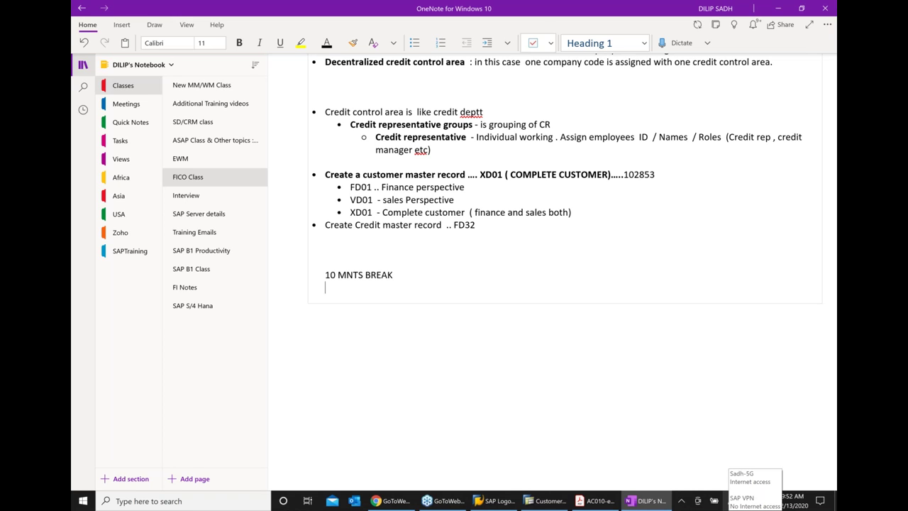
pyautogui.press('Return')
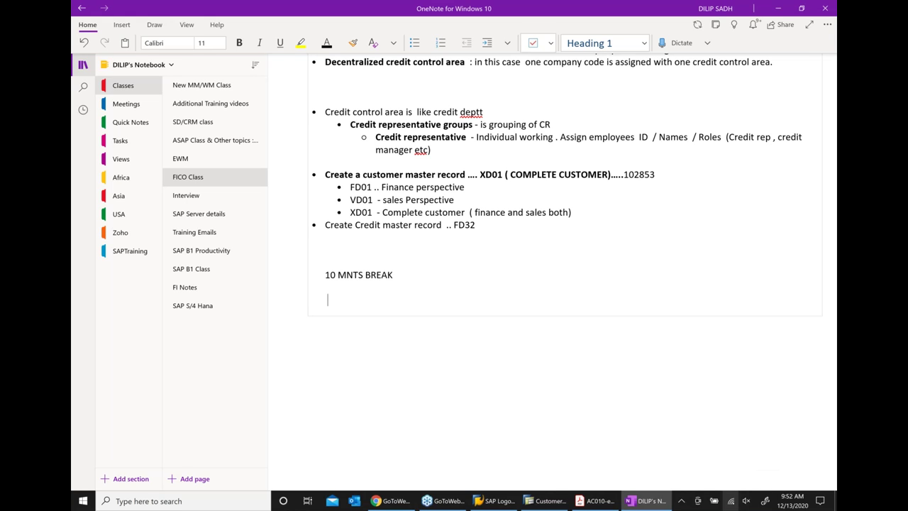
pyautogui.write('- IN')
pyautogui.press('BackSpace')
pyautogui.write('n most companies')
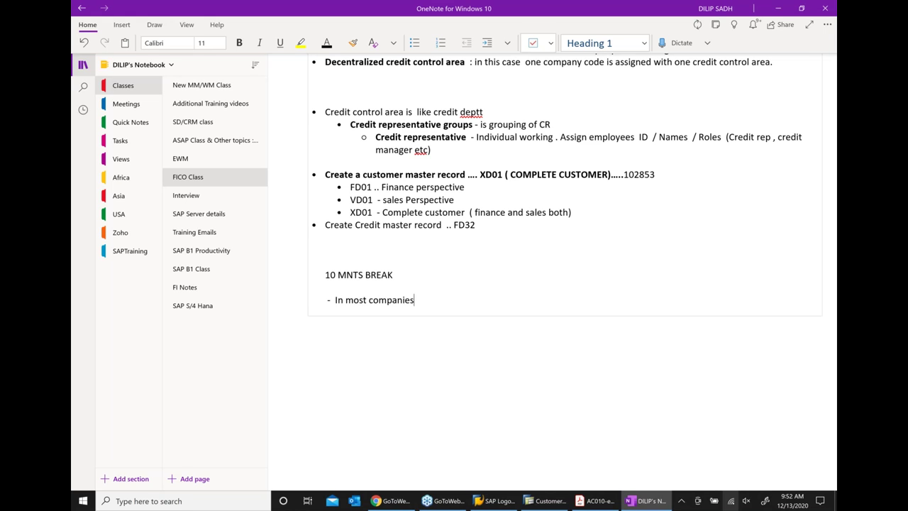
pyautogui.write(' Credit deptt falls under ')
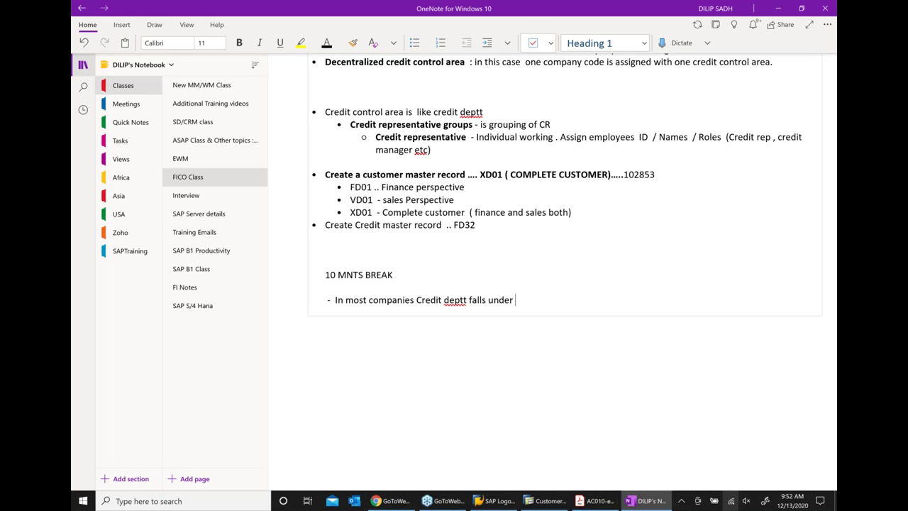
pyautogui.write(' largeer finacne')
pyautogui.press('BackSpace')
pyautogui.write('ce/ a')
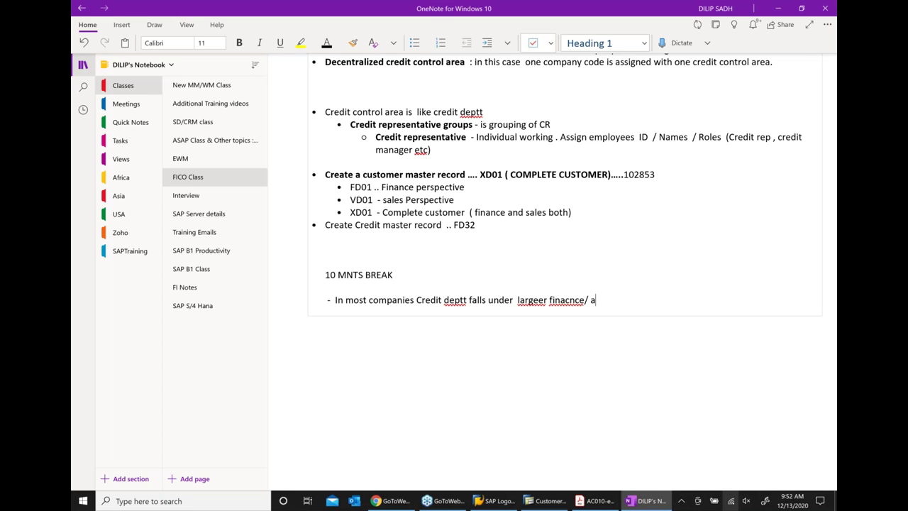
pyautogui.write('cco')
pyautogui.press('BackSpace')
pyautogui.press('BackSpace')
pyautogui.press('BackSpace')
pyautogui.write('o')
pyautogui.press('BackSpace')
pyautogui.write('udi')
pyautogui.press('BackSpace')
pyautogui.press('BackSpace')
pyautogui.press('BackSpace')
pyautogui.write('accounting deptt')
# Correct the misspellings 'largeer' to 'larger' and 'finacnce' to 'finance' using spelling suggestions
pyautogui.rightClick(543, 299)
pyautogui.click(710, 302)
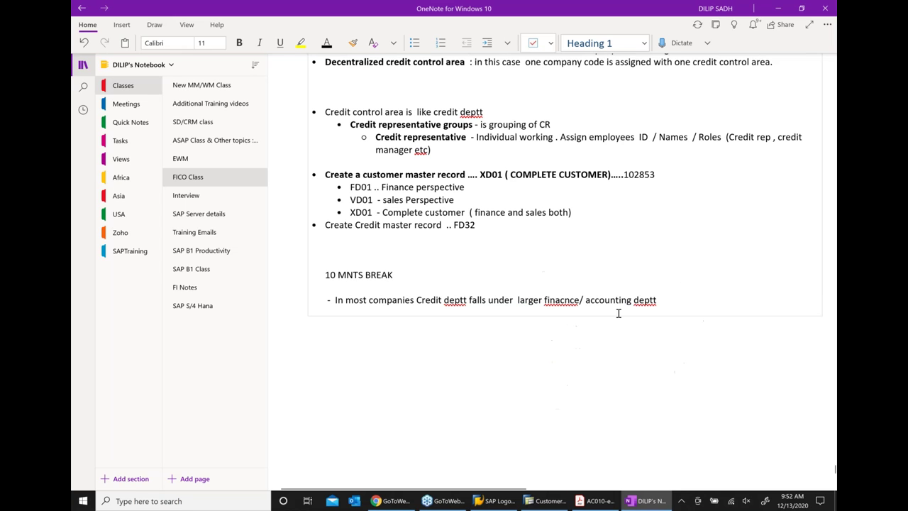
pyautogui.click(560, 299)
pyautogui.rightClick(560, 300)
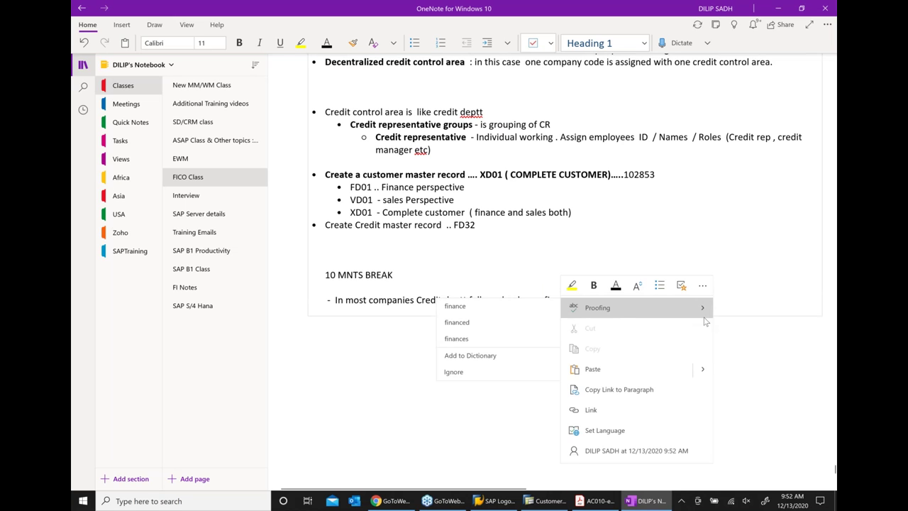
pyautogui.click(501, 307)
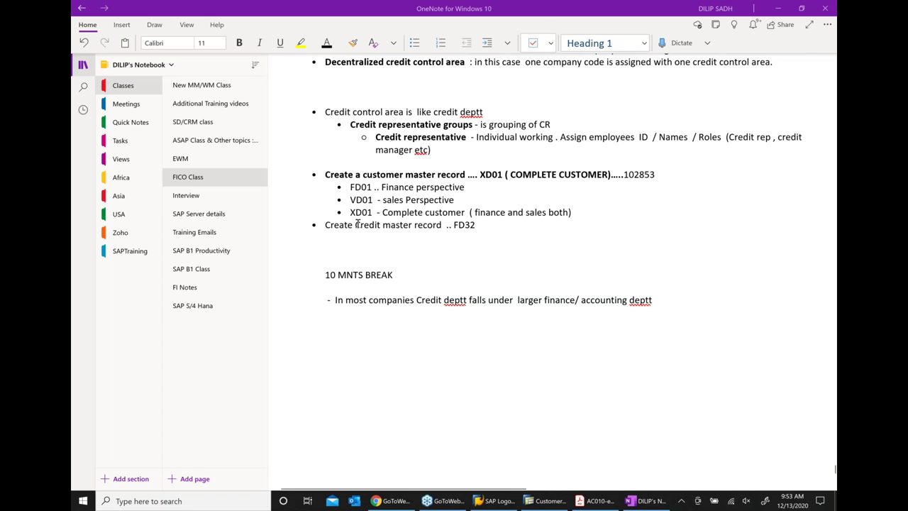
# Highlight the 'Create Credit master record .. FD32' text in the notes, then deselect it
pyautogui.moveTo(358, 224); pyautogui.dragTo(482, 224)
pyautogui.click(565, 349)
# Back in SAP, close the customer display and expand Accounting > Financial Accounting in the SAP menu
pyautogui.click(548, 500)
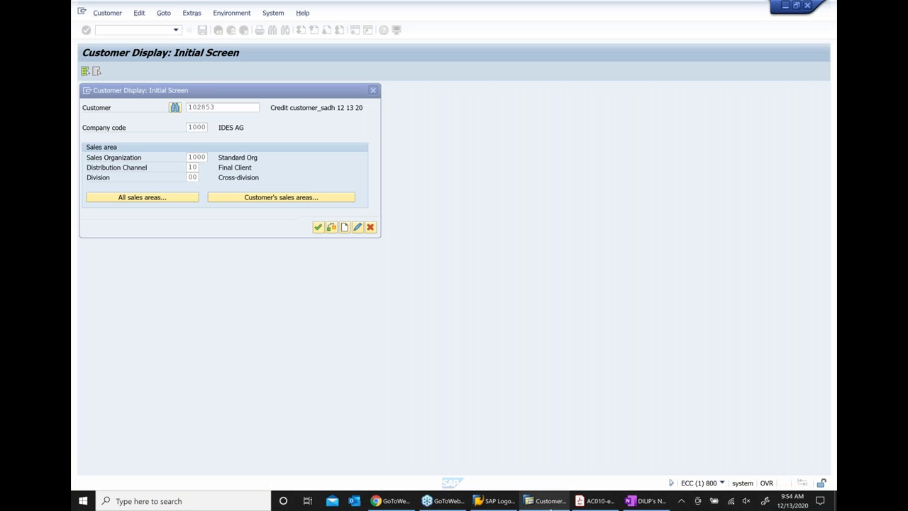
pyautogui.click(375, 91)
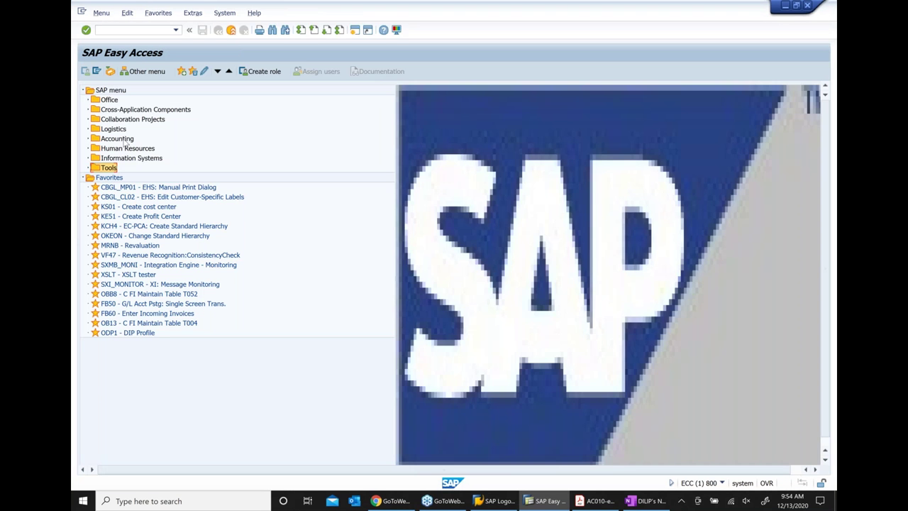
pyautogui.click(122, 140)
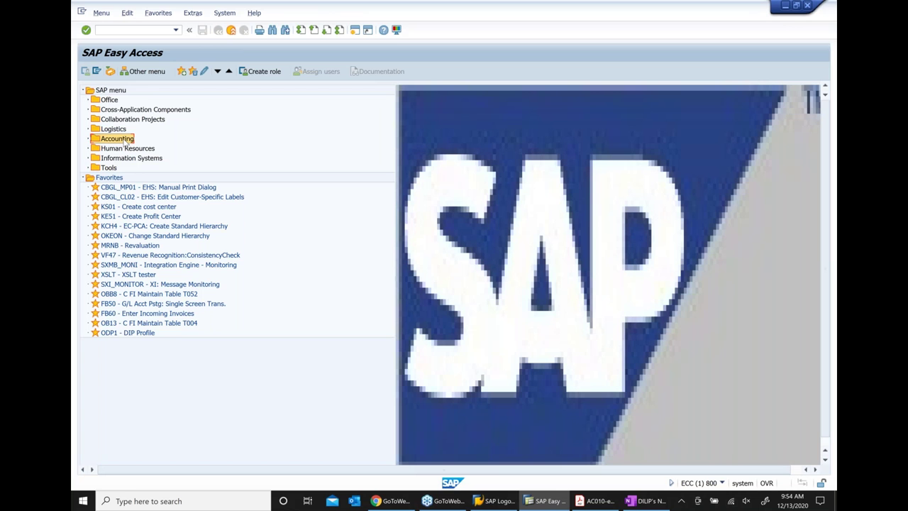
pyautogui.click(88, 139)
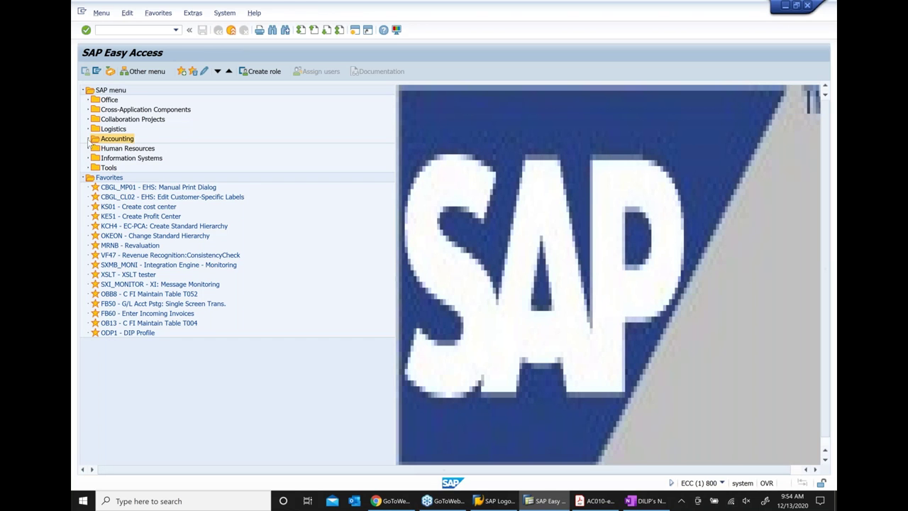
pyautogui.click(122, 149)
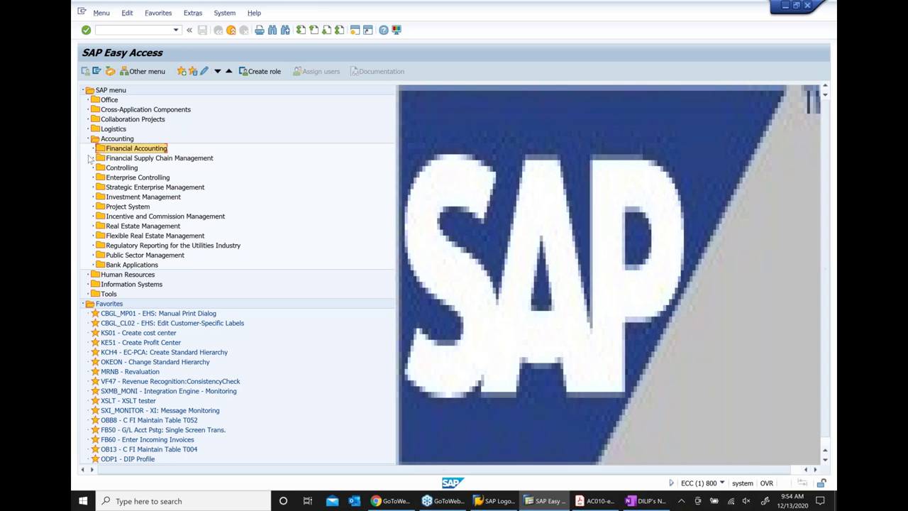
pyautogui.click(93, 149)
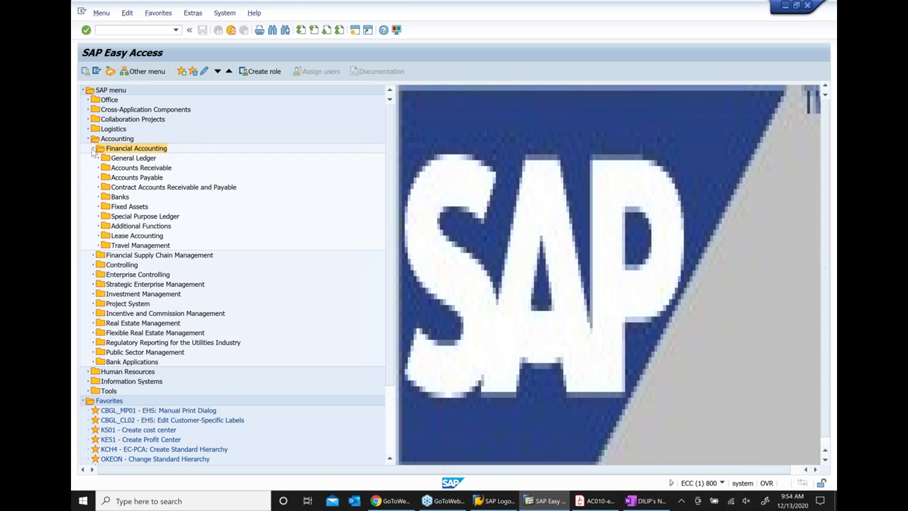
# Expand Accounts Receivable > Credit Management > Master data to reveal FD32, F.34, FD33 and FD24
pyautogui.click(150, 169)
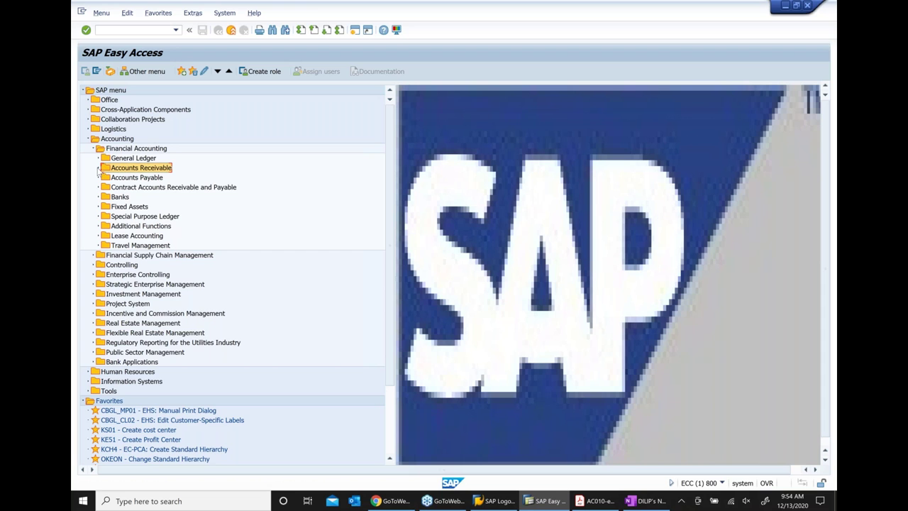
pyautogui.click(99, 168)
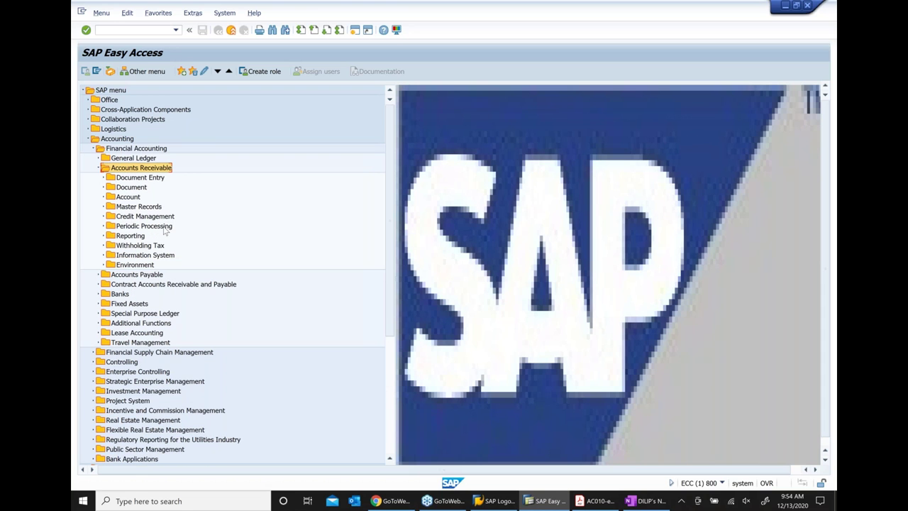
pyautogui.click(150, 216)
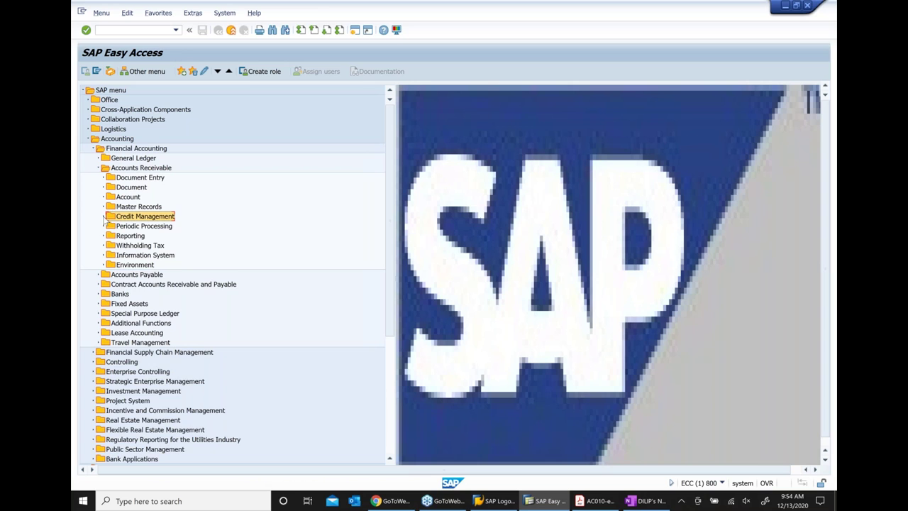
pyautogui.click(104, 216)
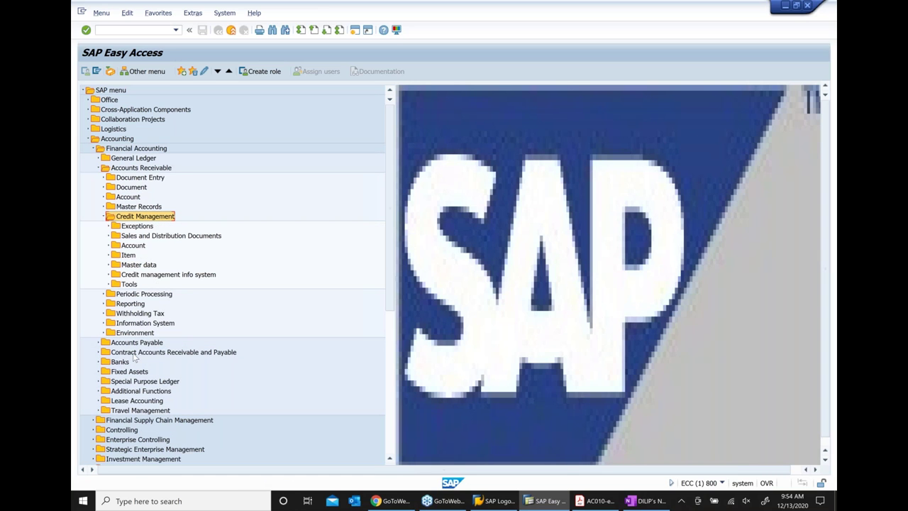
pyautogui.click(132, 265)
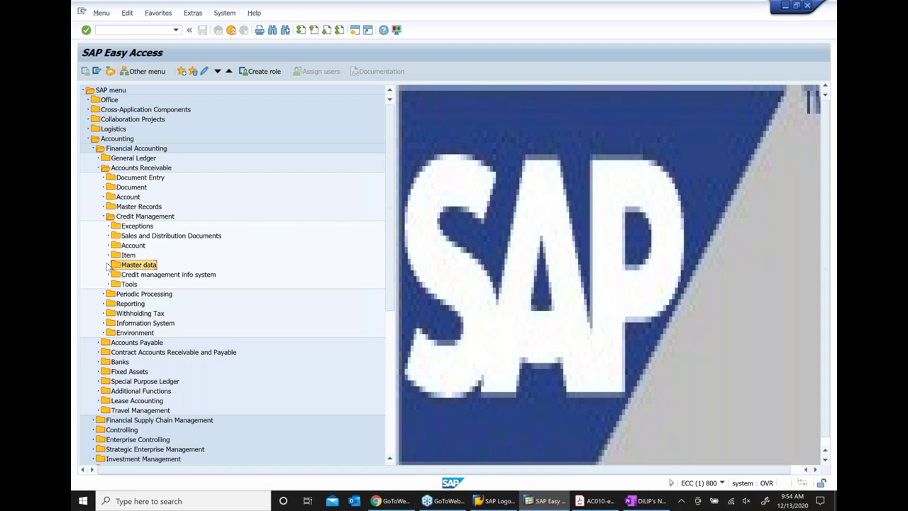
pyautogui.click(108, 265)
pyautogui.click(162, 275)
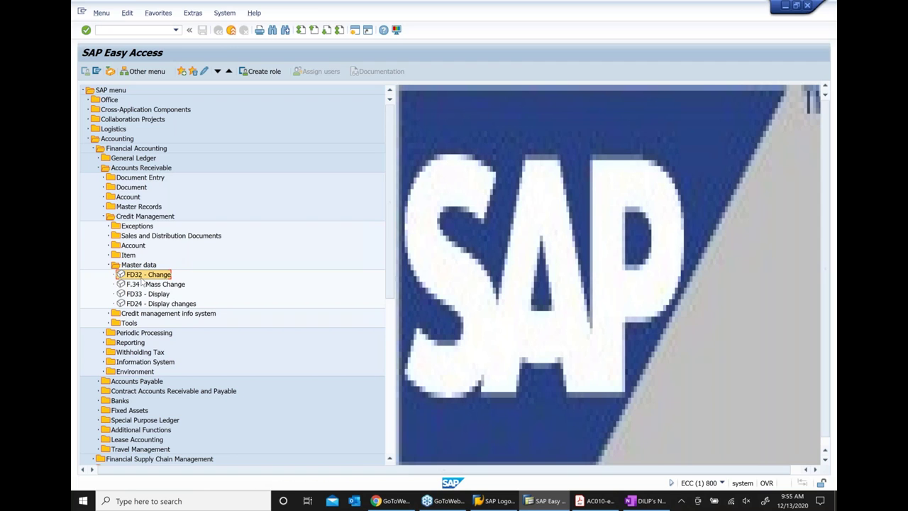
# Open FD32 for credit control area 1000 with Overview, Address, Central data, Status and Payment history views
pyautogui.doubleClick(142, 278)
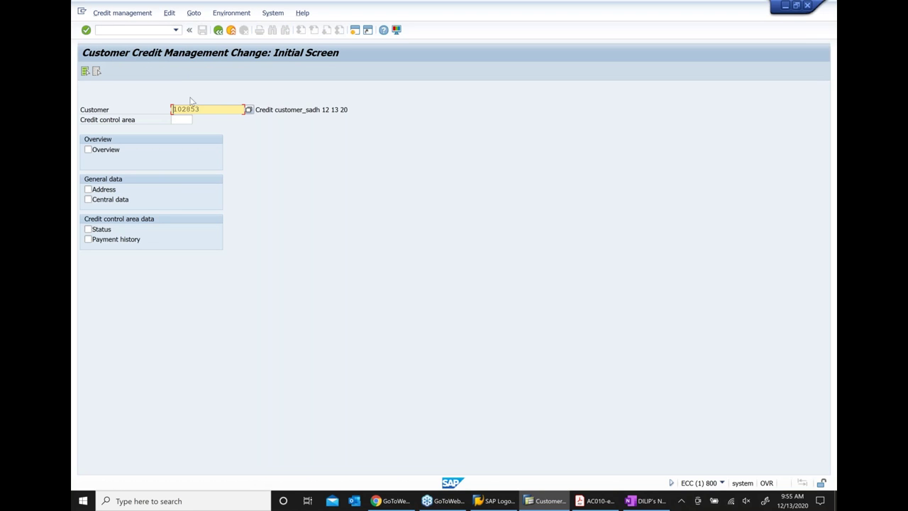
pyautogui.click(183, 120)
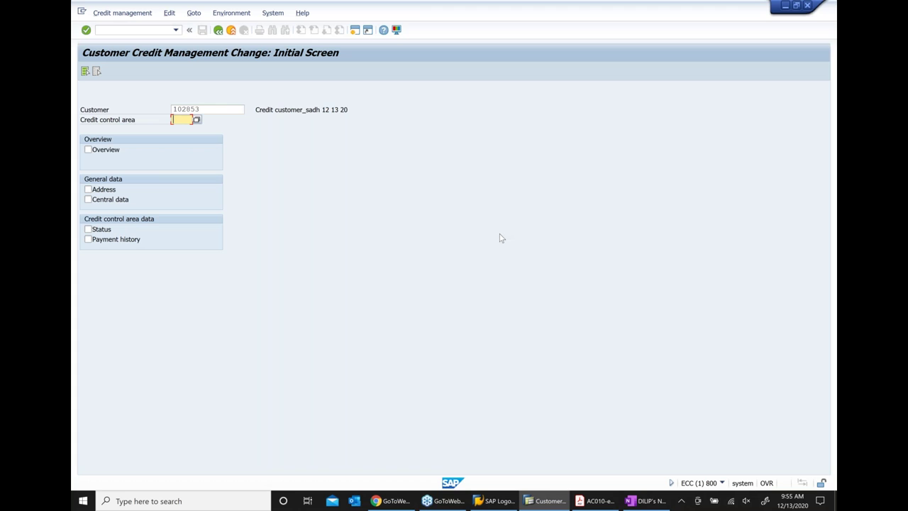
pyautogui.write('1000')
pyautogui.click(110, 151)
pyautogui.click(111, 190)
pyautogui.click(111, 201)
pyautogui.click(107, 231)
pyautogui.click(108, 240)
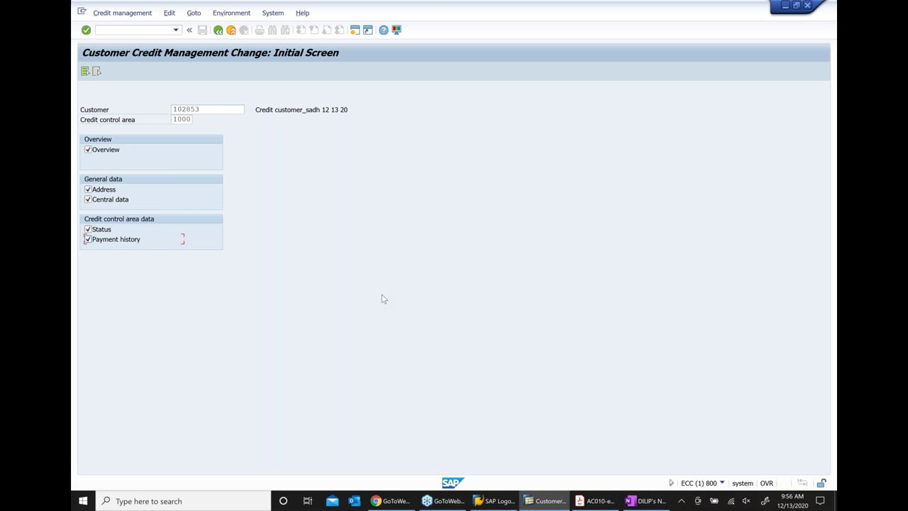
pyautogui.press('Return')
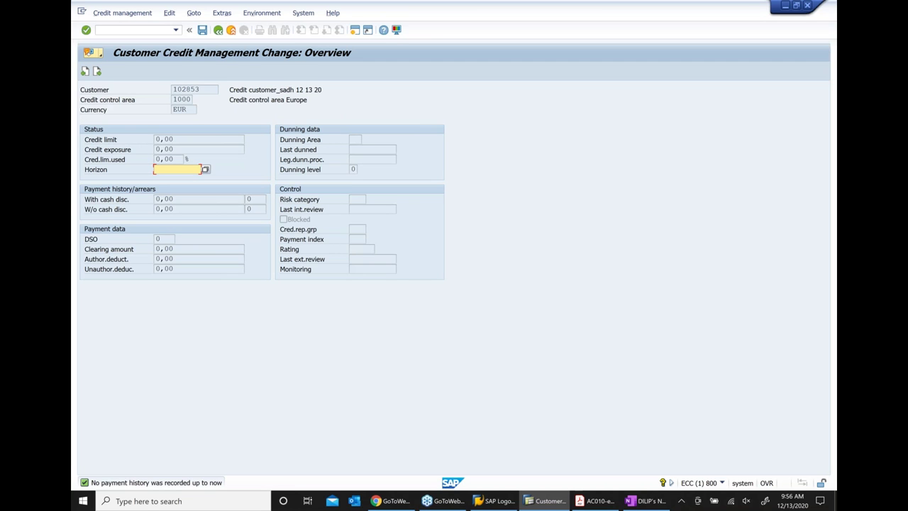
# Review customer 102853's overview: area 1000, EUR, credit limit and exposure, then go to Address
pyautogui.click(202, 90)
pyautogui.doubleClick(172, 97)
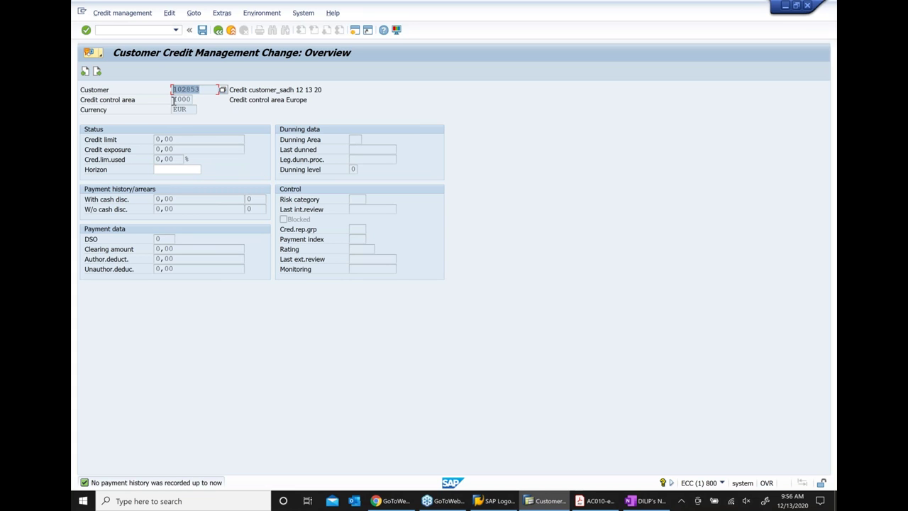
pyautogui.doubleClick(176, 99)
pyautogui.click(174, 111)
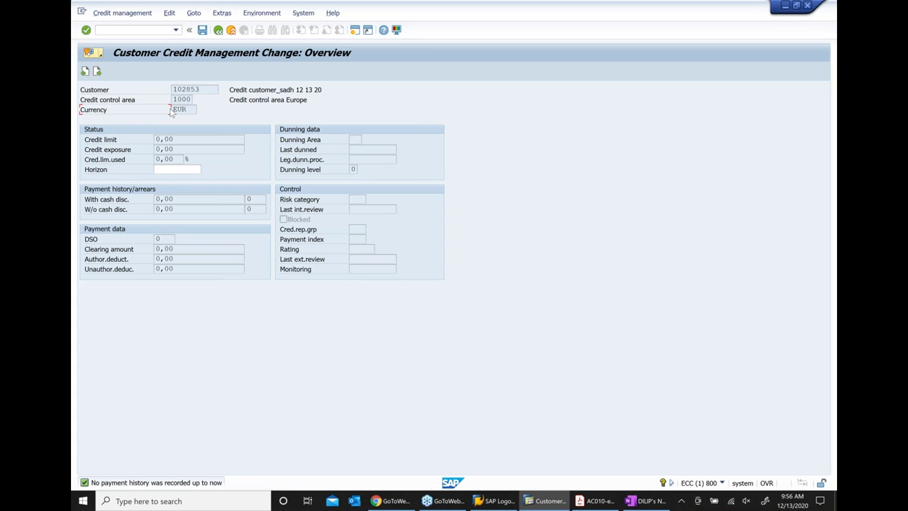
pyautogui.doubleClick(183, 110)
pyautogui.doubleClick(183, 139)
pyautogui.doubleClick(203, 150)
pyautogui.click(84, 71)
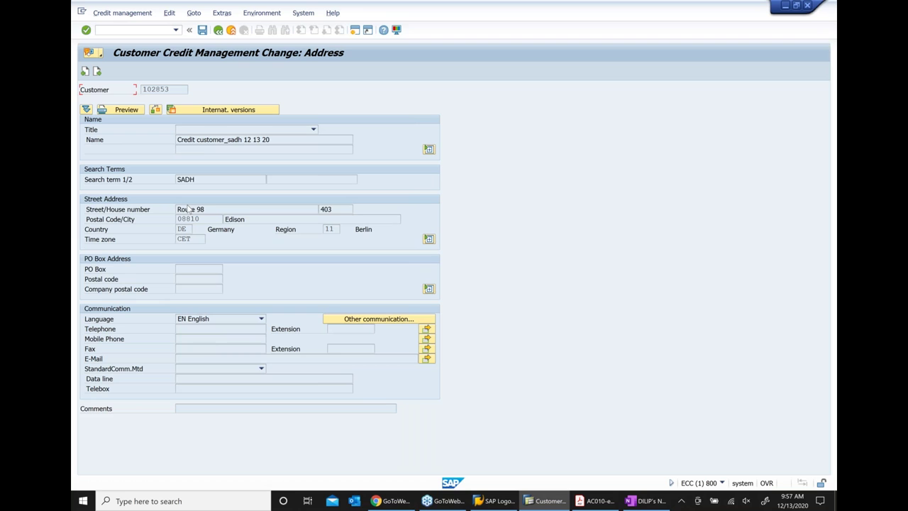
# Continue from the Address view to the Central Data screen
pyautogui.press('Return')
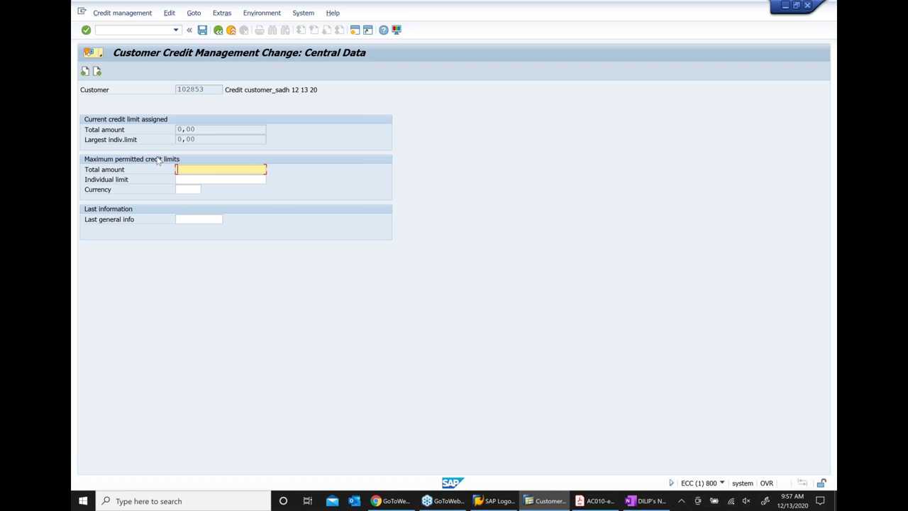
# Enter maximum credit limits of 1000 total and 1000 individual in EUR, then continue to Status
pyautogui.write('1000')
pyautogui.click(198, 181)
pyautogui.write('1000')
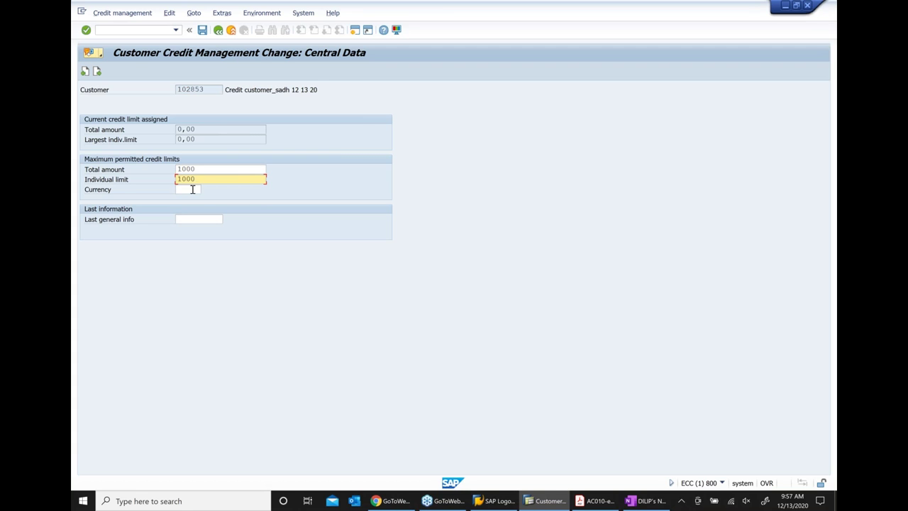
pyautogui.click(192, 189)
pyautogui.write('eur')
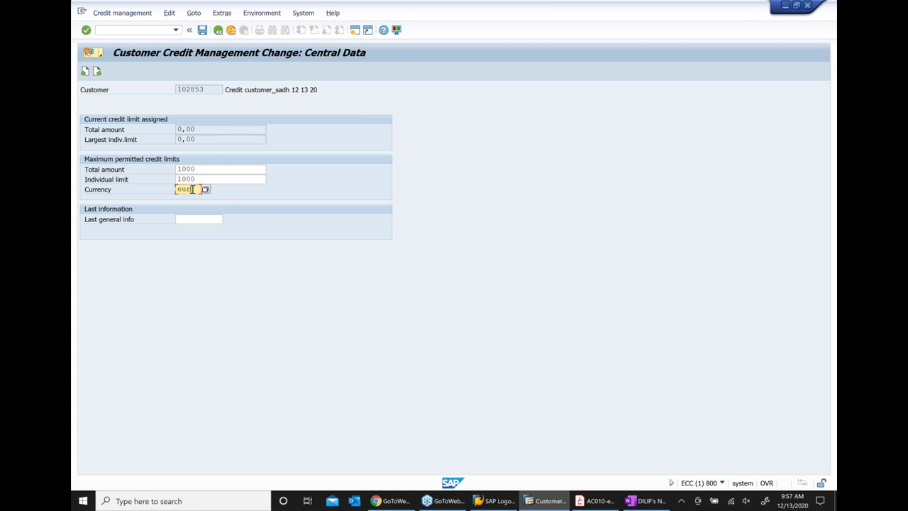
pyautogui.press('Return')
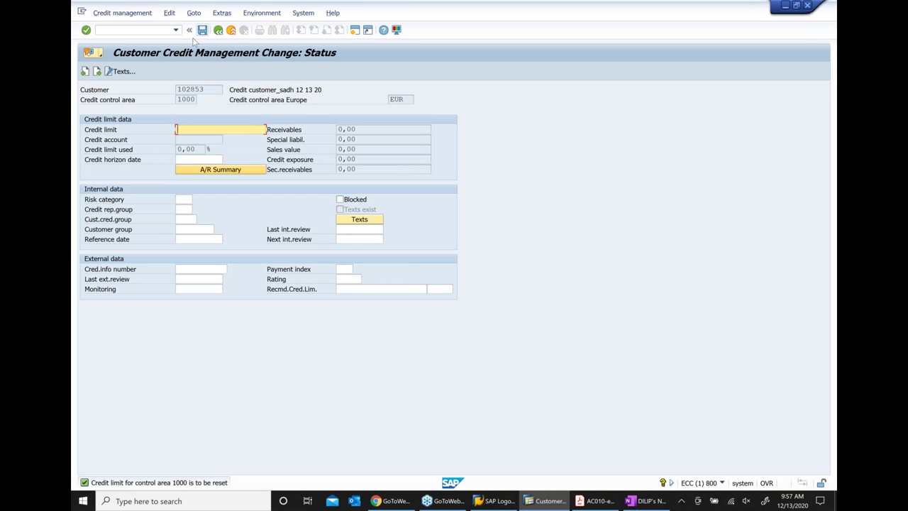
# Set the credit limit to 1000 and choose risk category 002 High risk
pyautogui.write('1000')
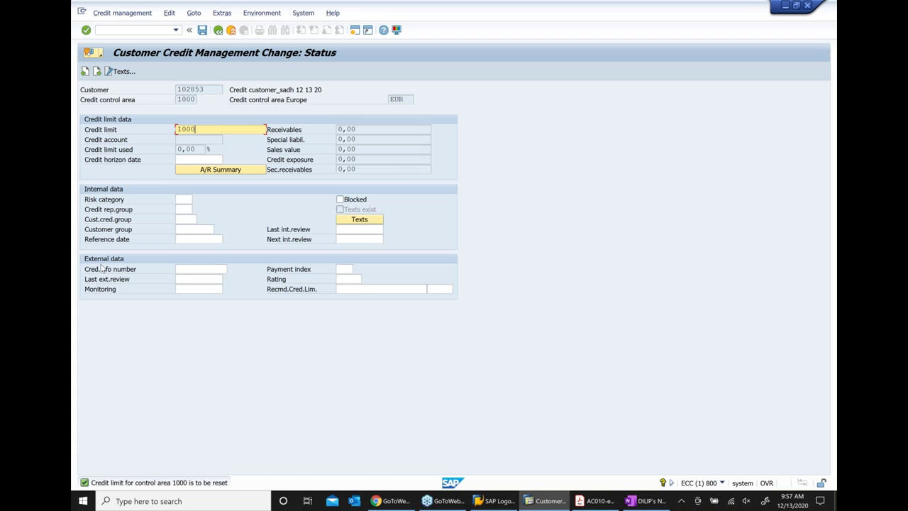
pyautogui.click(180, 199)
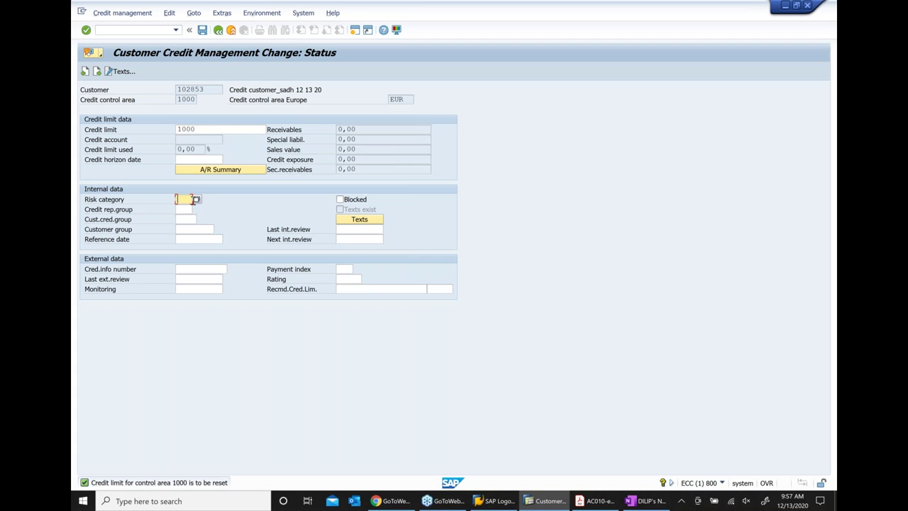
pyautogui.click(199, 202)
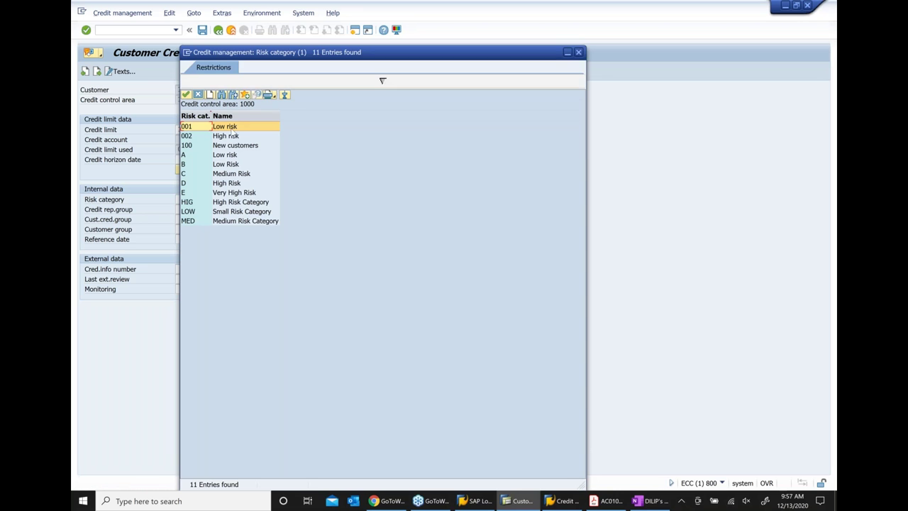
pyautogui.click(229, 137)
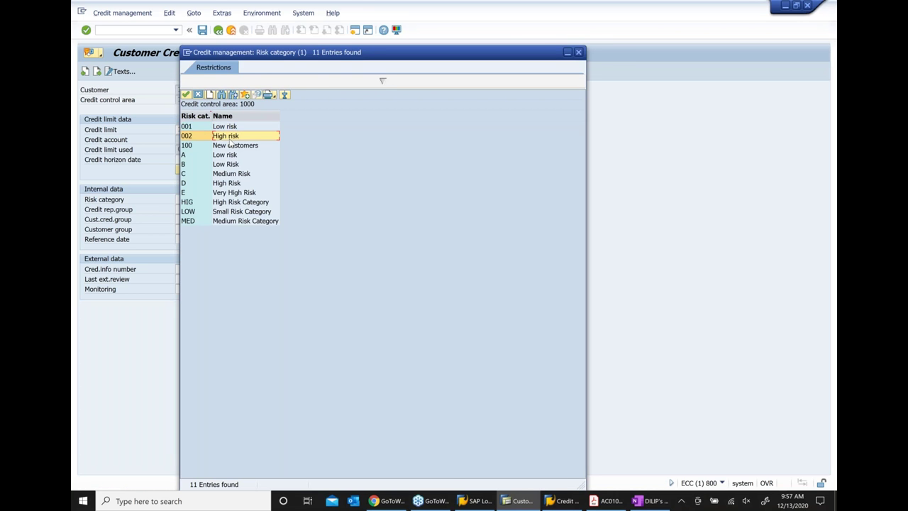
pyautogui.doubleClick(229, 138)
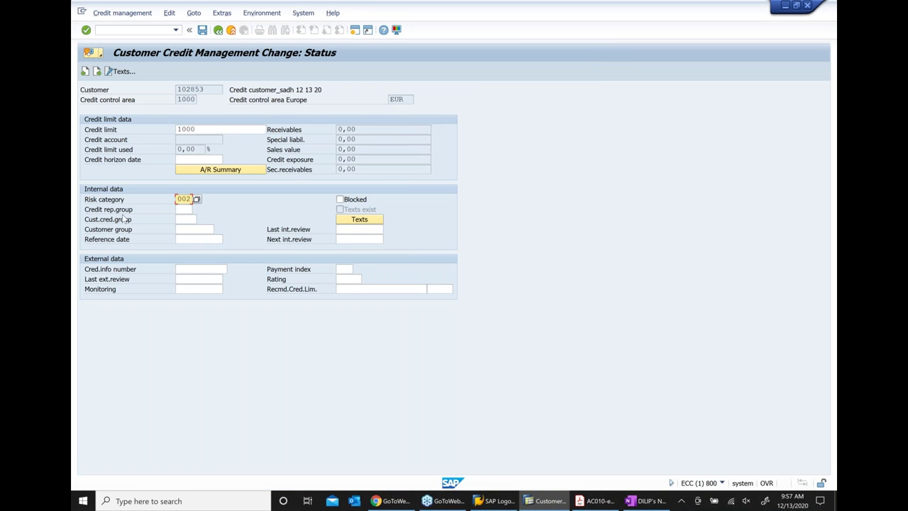
# Set credit rep group 001 and customer credit group 1100 Major domestic customers, then continue
pyautogui.click(181, 210)
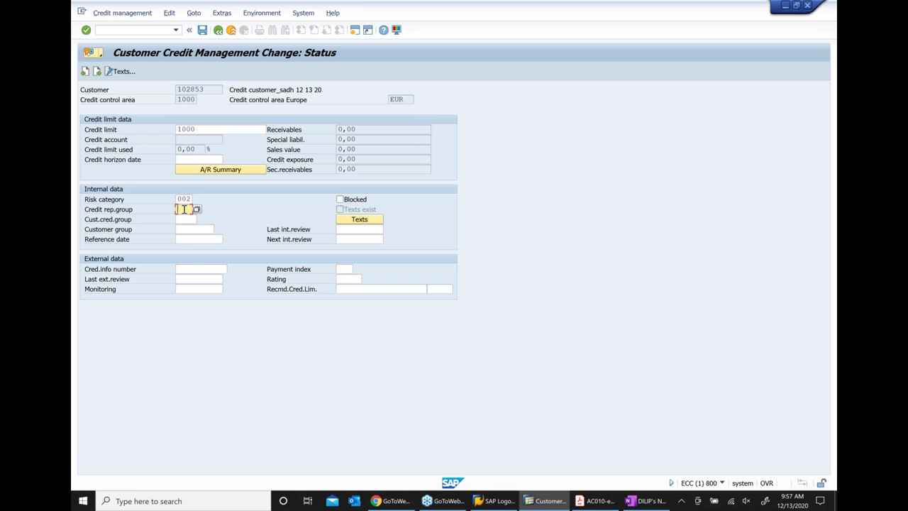
pyautogui.click(196, 210)
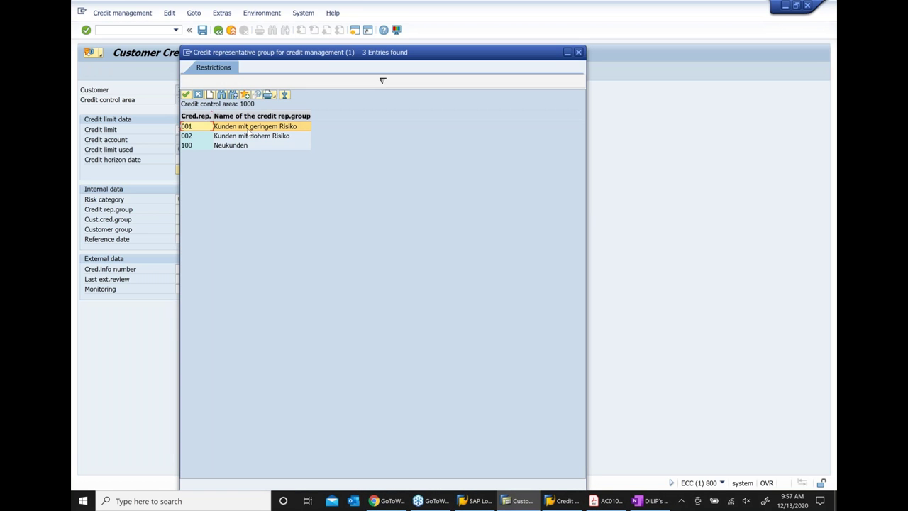
pyautogui.press('Escape')
pyautogui.write('001')
pyautogui.click(179, 221)
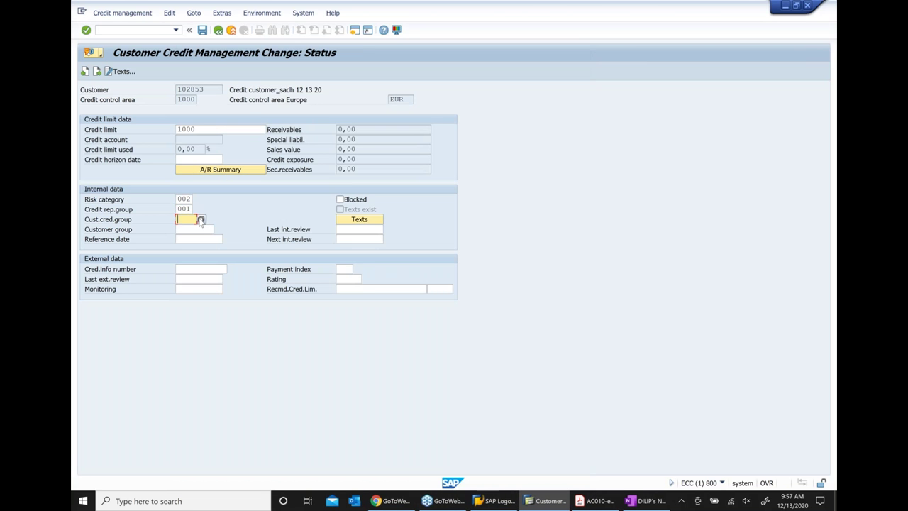
pyautogui.click(201, 221)
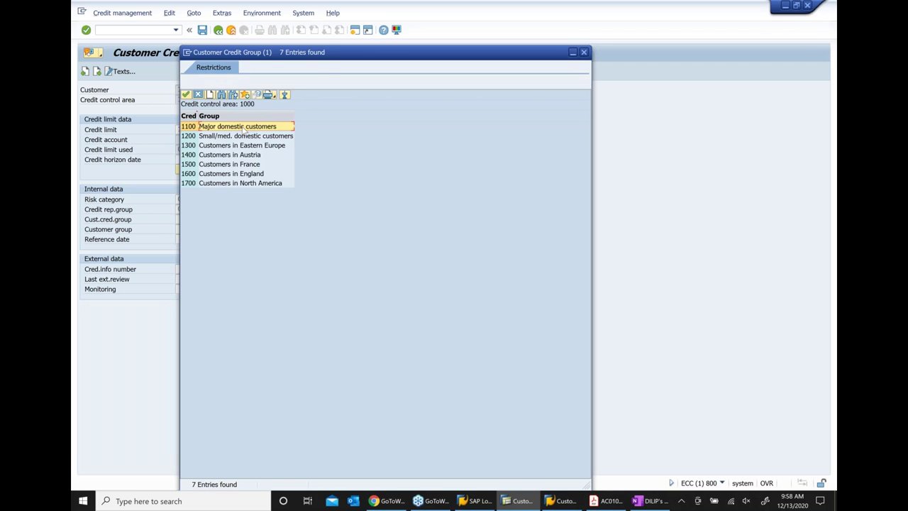
pyautogui.doubleClick(244, 131)
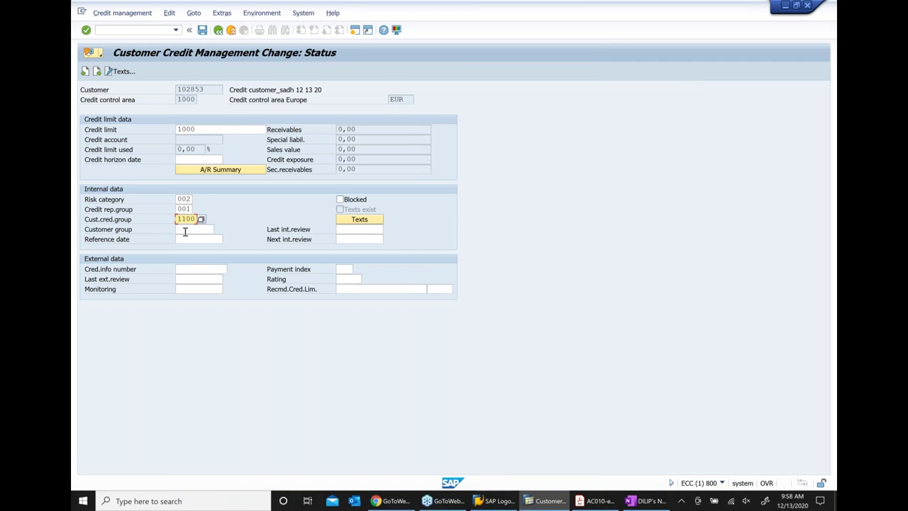
pyautogui.click(186, 228)
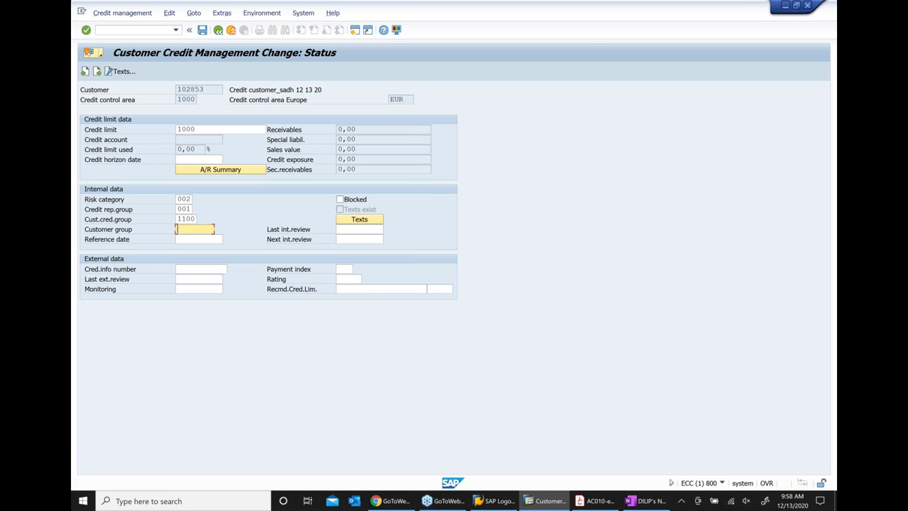
pyautogui.press('Return')
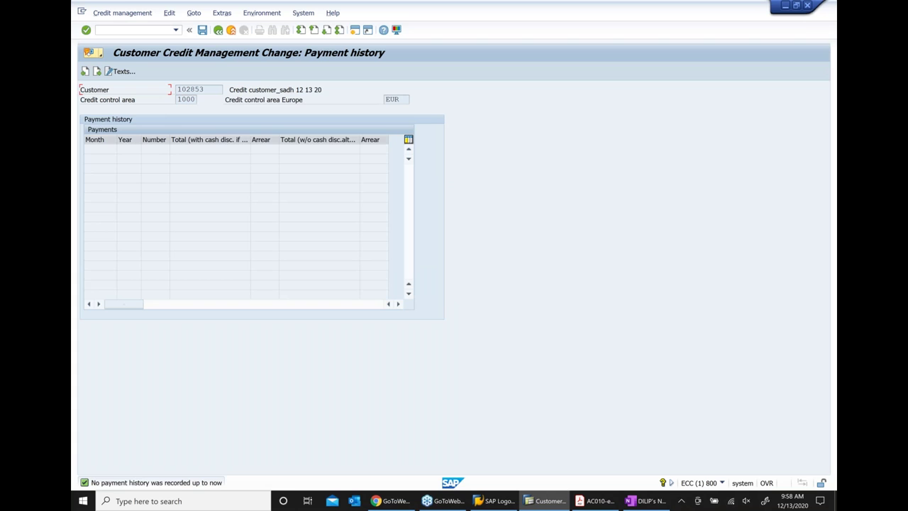
# Reach the last data screen and confirm saving the customer's credit master data
pyautogui.press('Return')
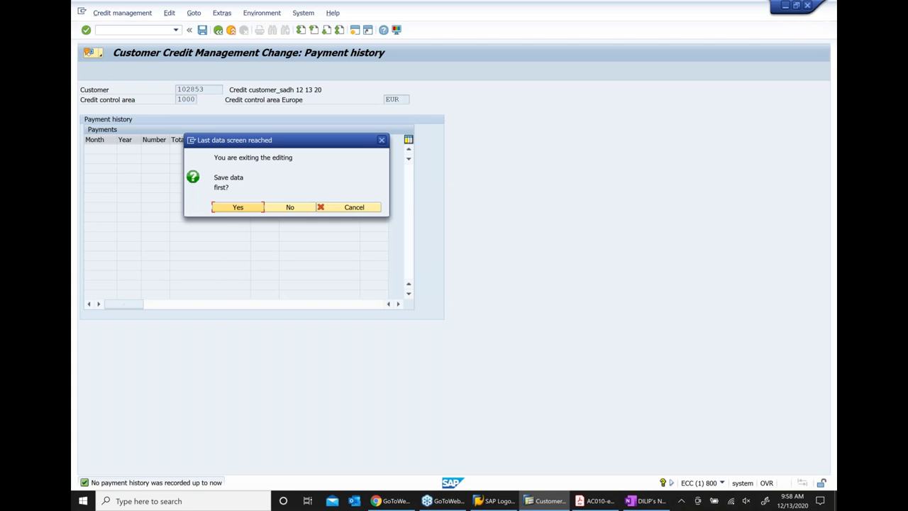
pyautogui.click(248, 210)
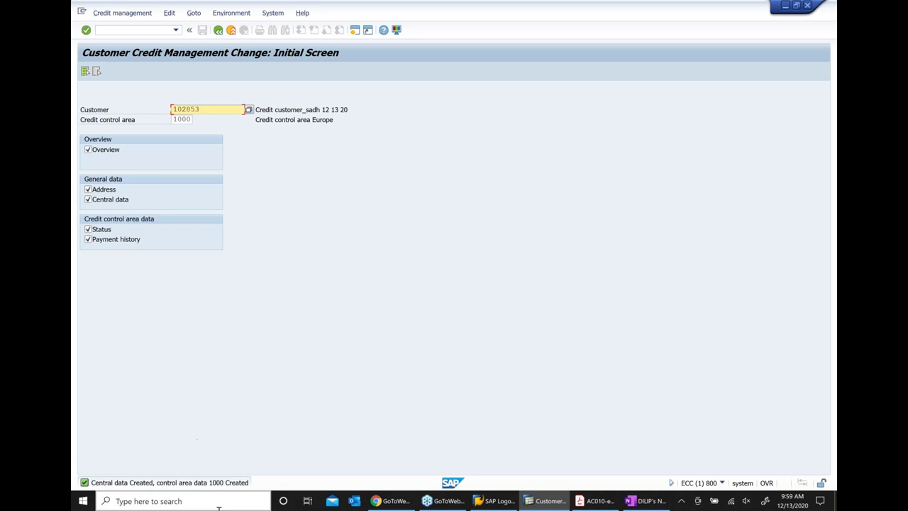
# Glance at the OneNote notes, then back out of FD32 to the credit master data menu
pyautogui.click(648, 502)
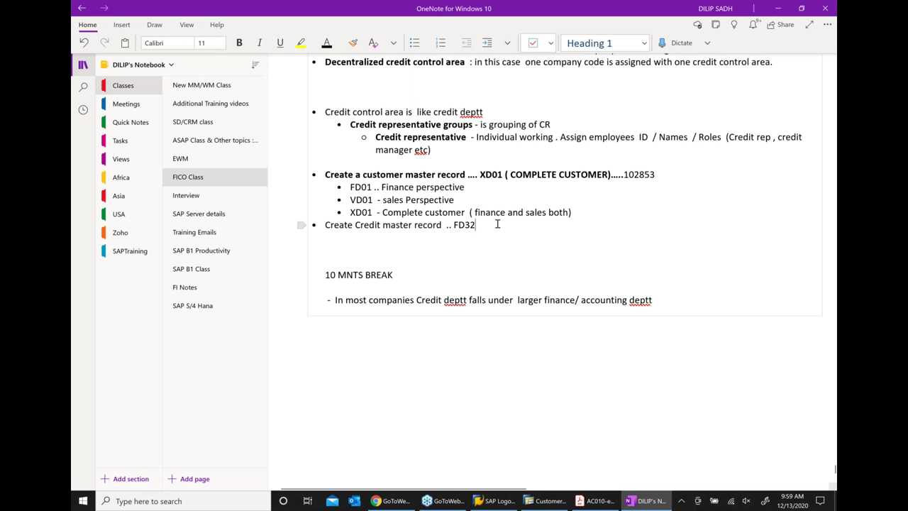
pyautogui.click(497, 224)
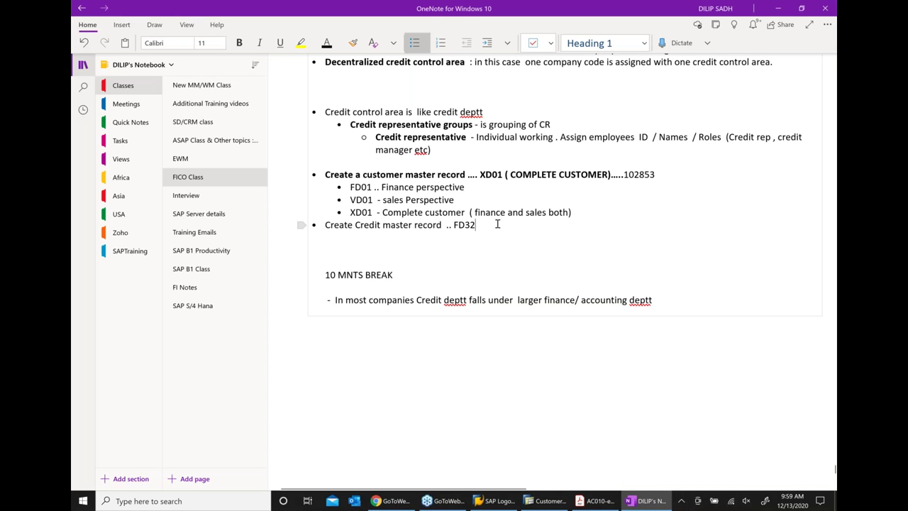
pyautogui.click(539, 502)
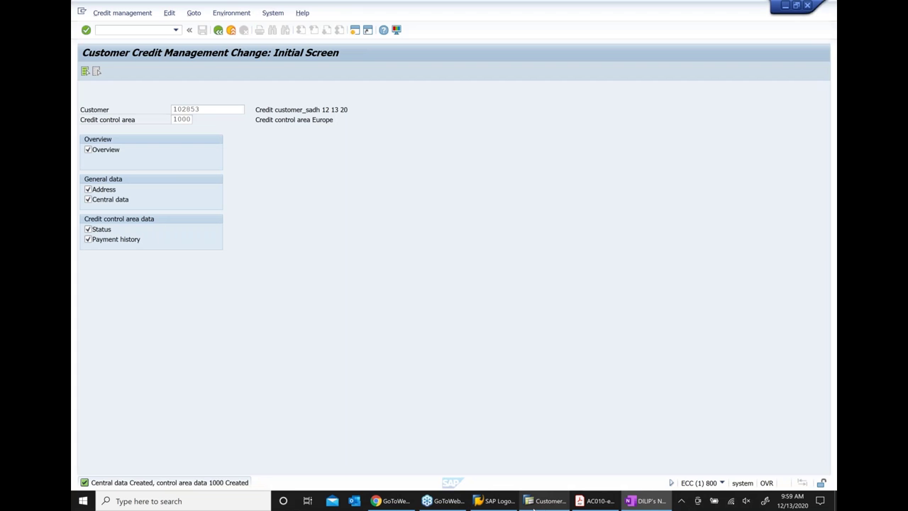
pyautogui.click(217, 31)
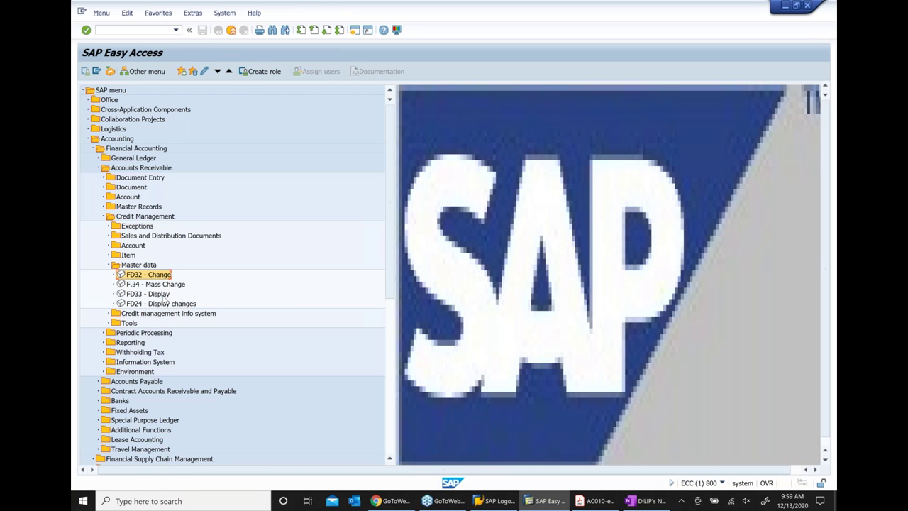
pyautogui.click(165, 296)
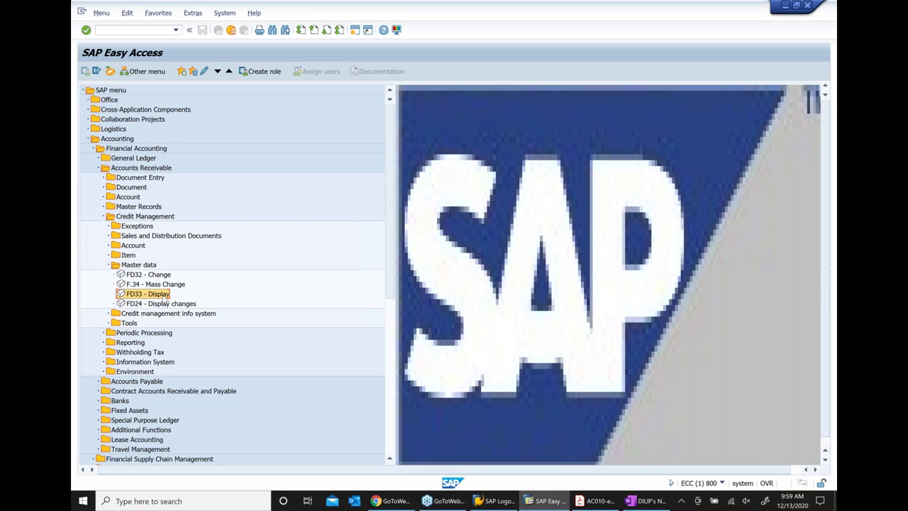
pyautogui.doubleClick(165, 296)
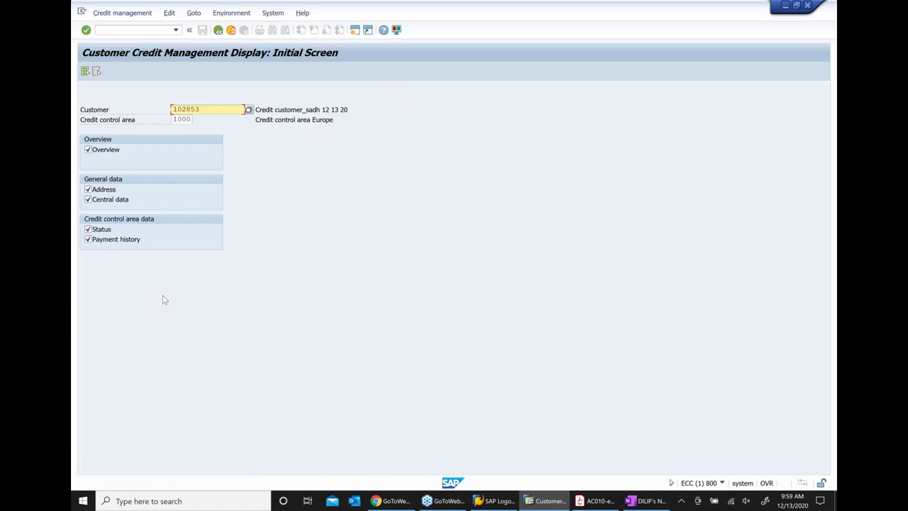
pyautogui.press('Return')
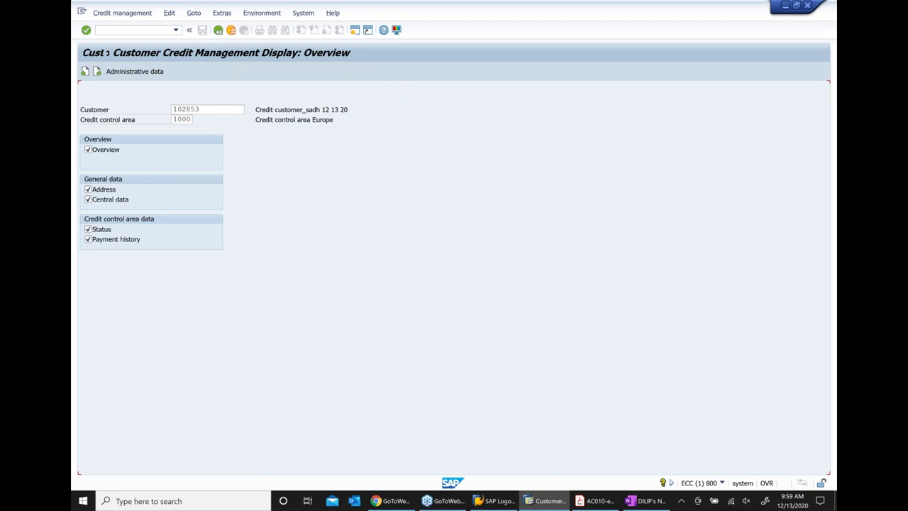
pyautogui.press('F5')
pyautogui.press('F6')
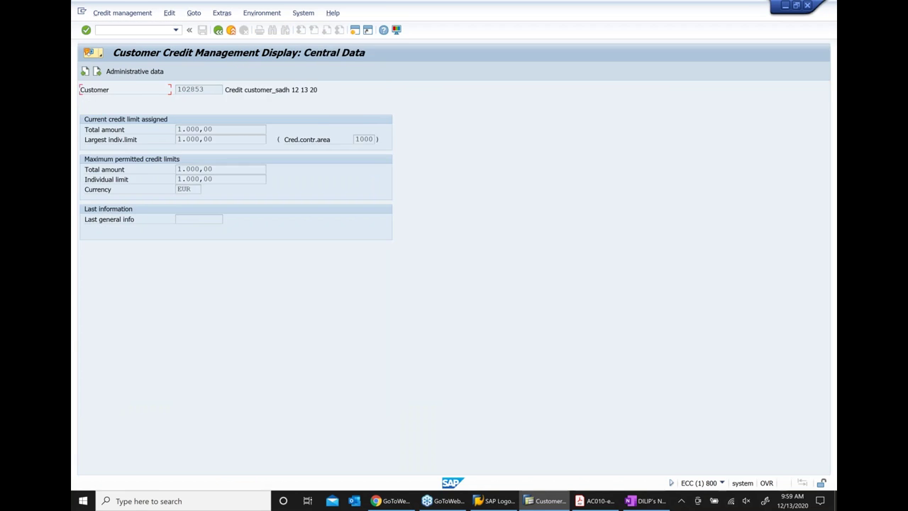
pyautogui.press('F7')
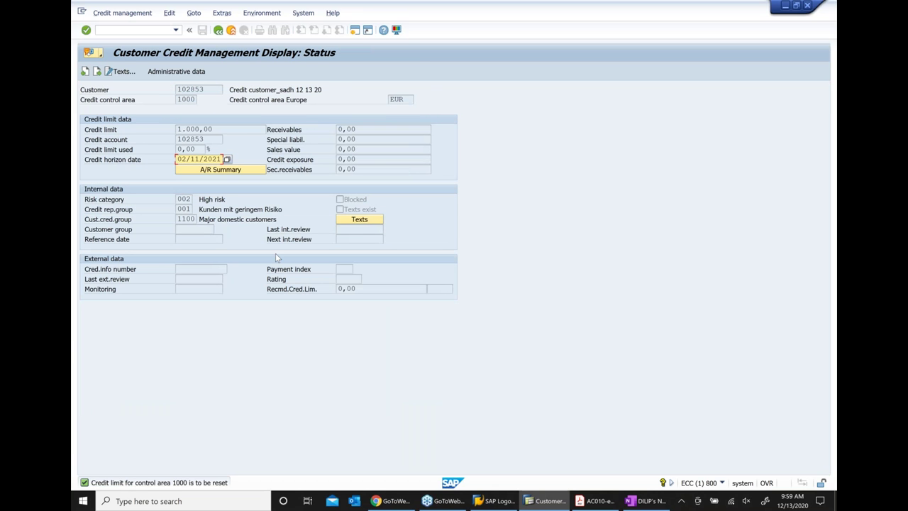
pyautogui.click(200, 148)
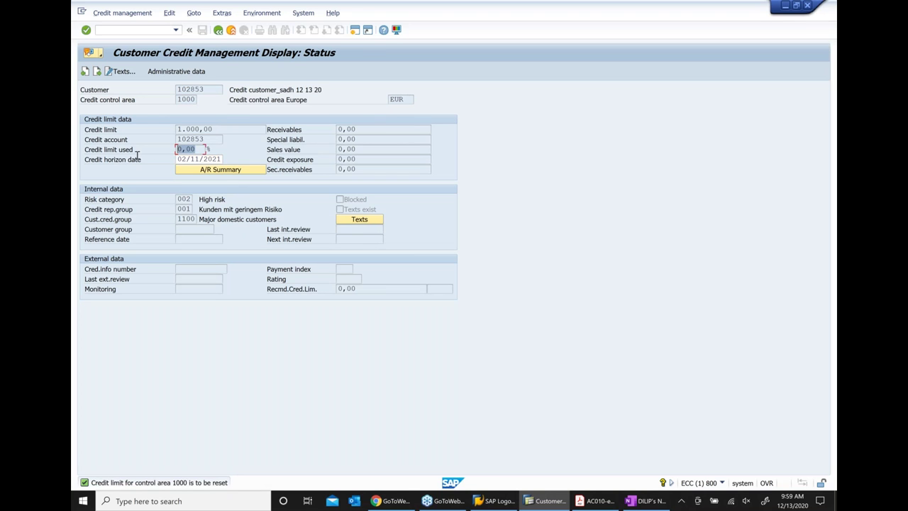
pyautogui.press('Return')
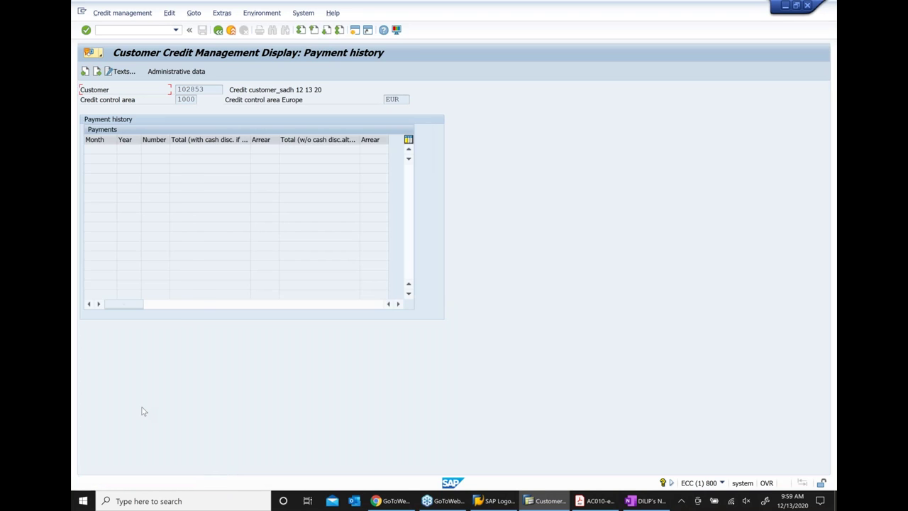
pyautogui.press('Return')
pyautogui.press('Return')
pyautogui.click(222, 32)
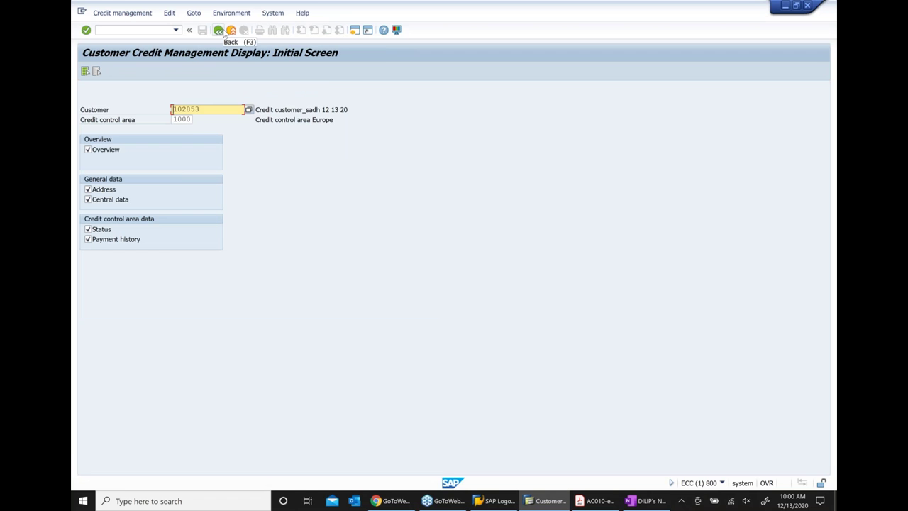
pyautogui.click(222, 32)
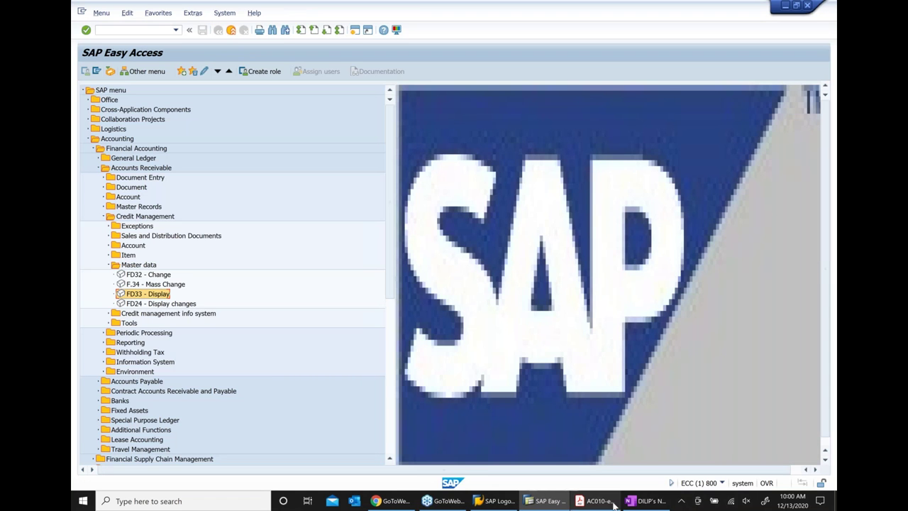
# Add the OneNote note 'View credit master record .. FD33', then collapse SAP's credit Master data folder
pyautogui.click(647, 501)
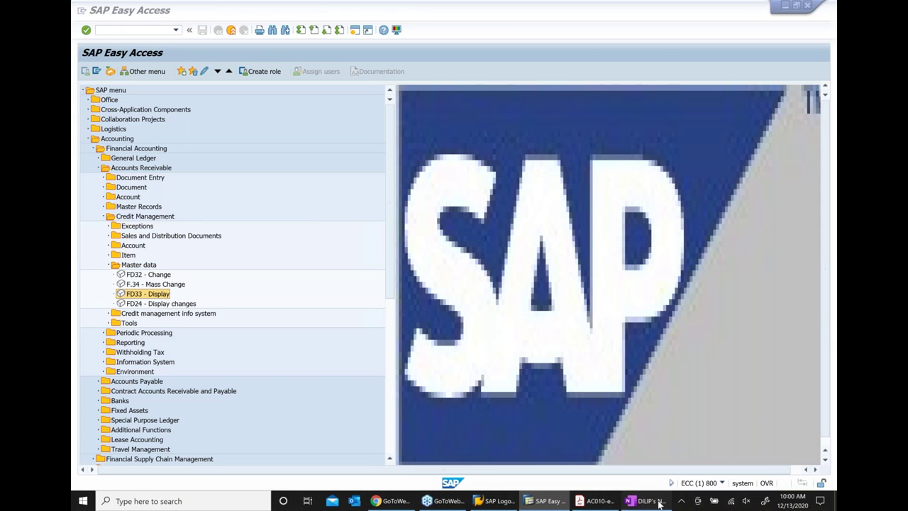
pyautogui.press('Return')
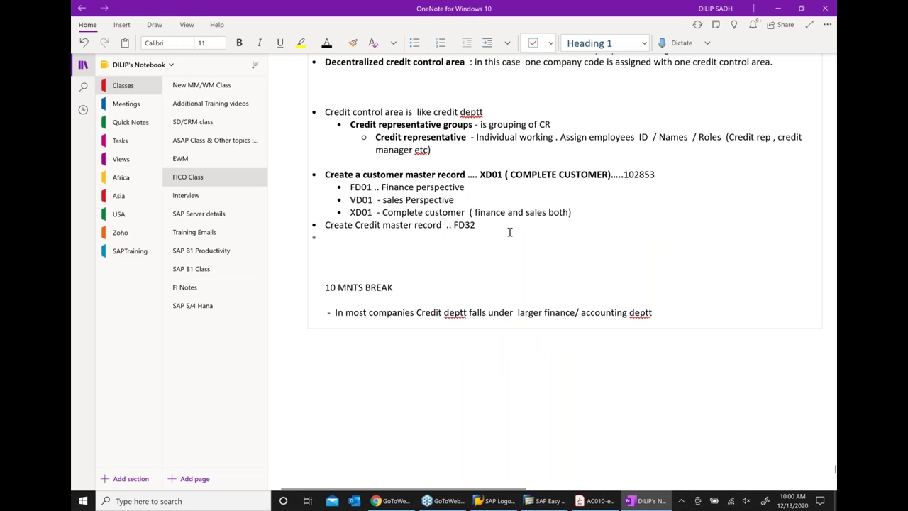
pyautogui.write('View cre')
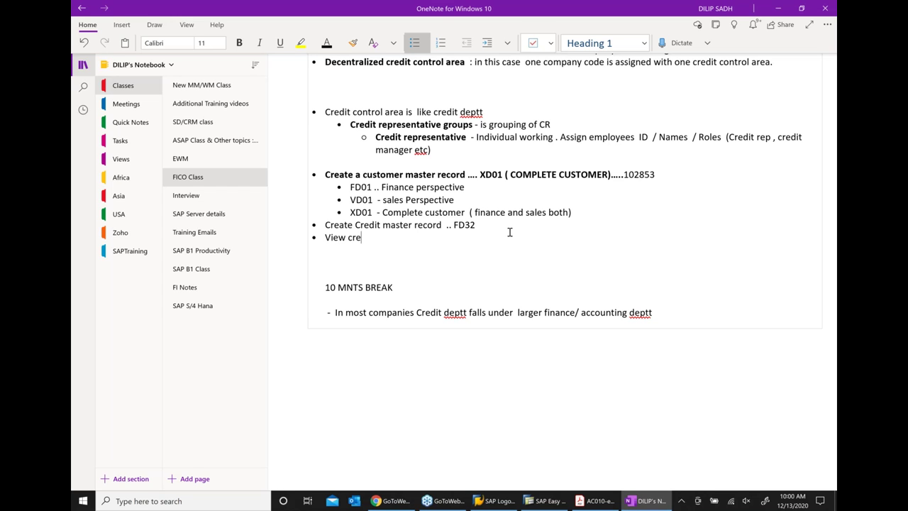
pyautogui.write('dit master record  .. FD4')
pyautogui.press('BackSpace')
pyautogui.write('33')
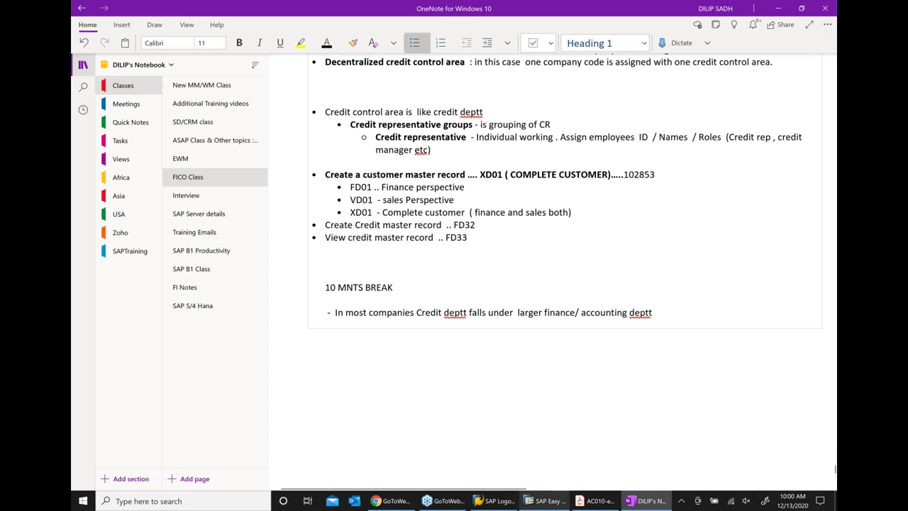
pyautogui.click(547, 501)
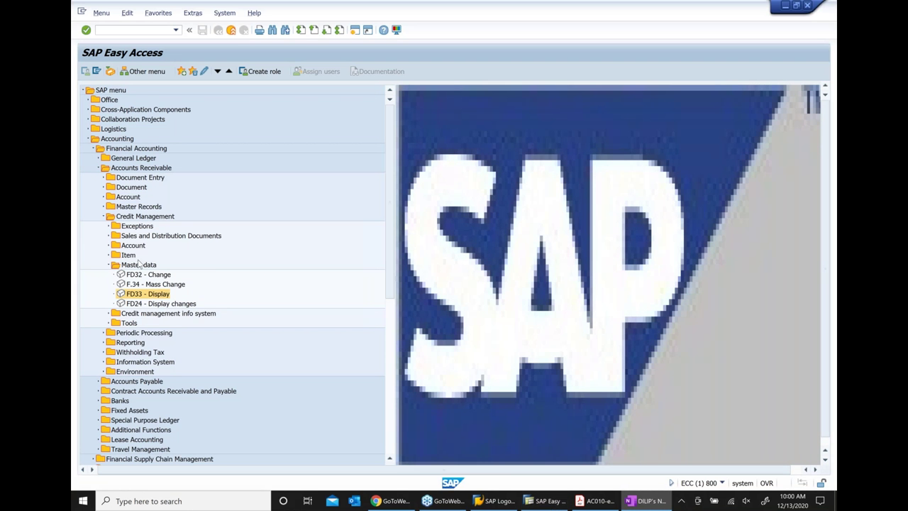
pyautogui.press('Left')
pyautogui.press('Left')
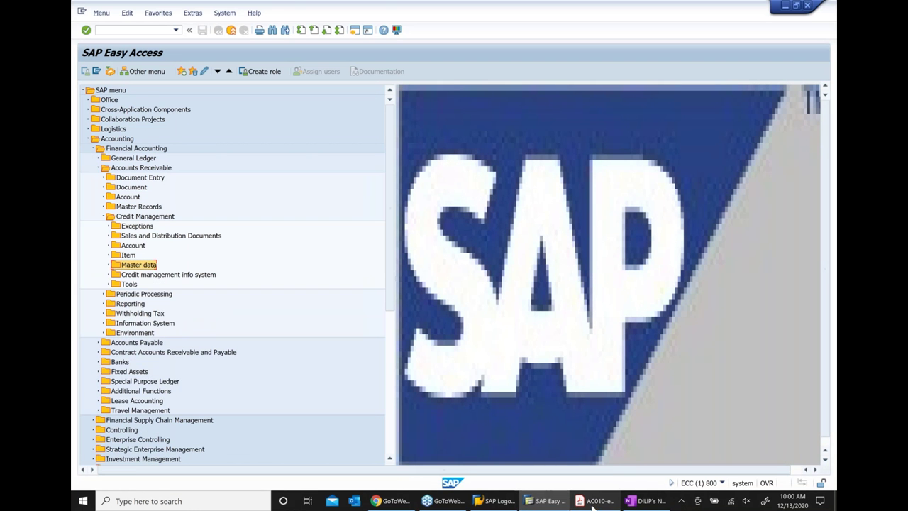
# Add the OneNote bullet 'create A sales order ... VA01', correcting cREATE via spelling suggestions
pyautogui.click(642, 501)
pyautogui.press('Return')
pyautogui.write('cREATE  ')
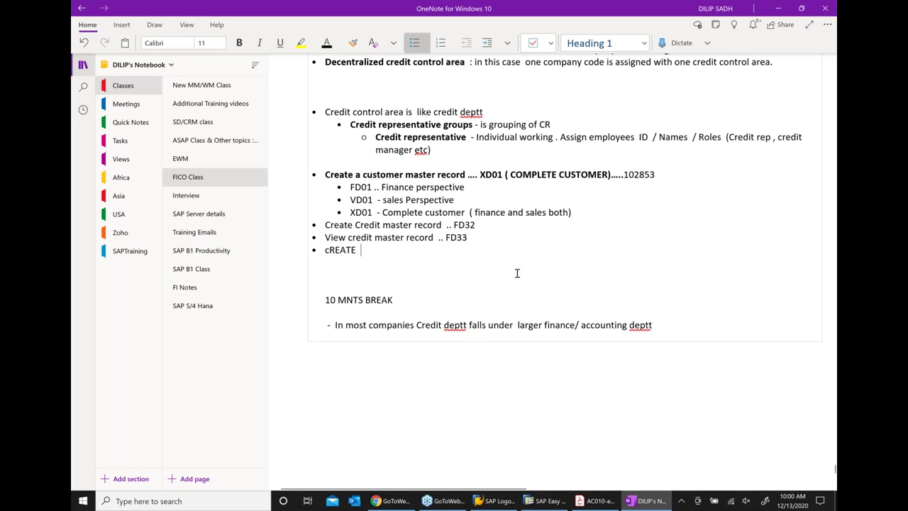
pyautogui.write('A sa')
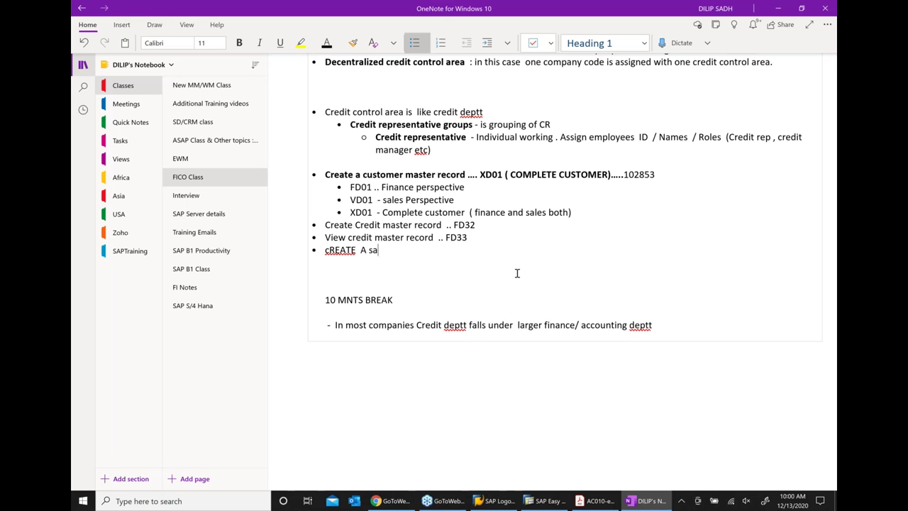
pyautogui.write('les order  ... VA01')
pyautogui.rightClick(338, 250)
pyautogui.moveTo(426, 257)
pyautogui.click(508, 258)
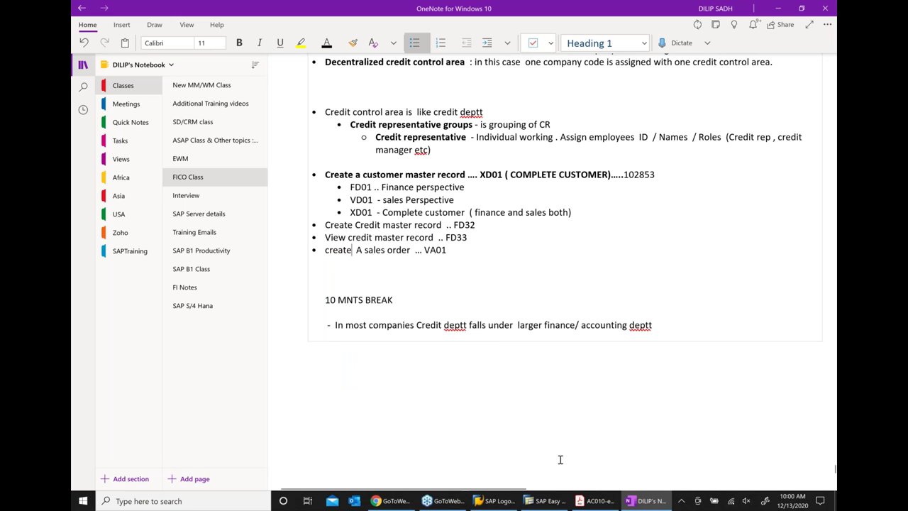
pyautogui.click(548, 503)
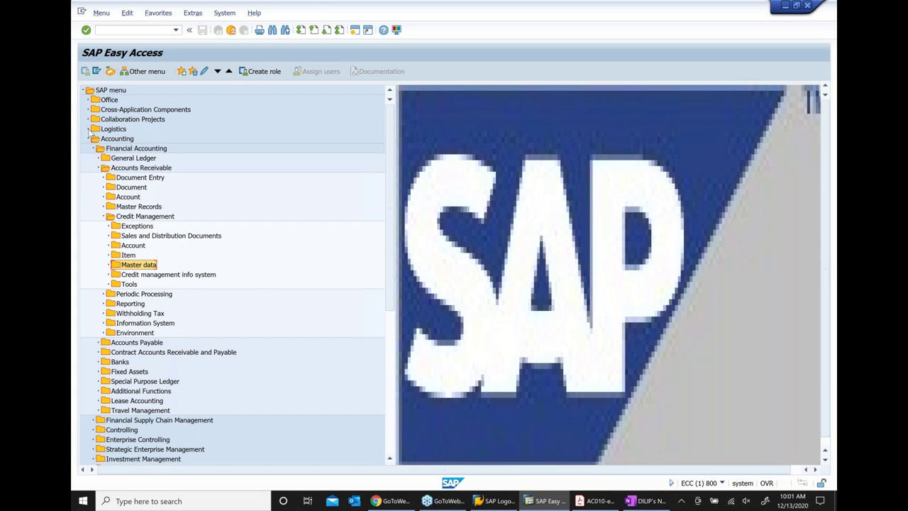
# Expand Logistics > Sales and Distribution > Sales > Order to reveal VA01 - Create
pyautogui.click(89, 129)
pyautogui.click(94, 149)
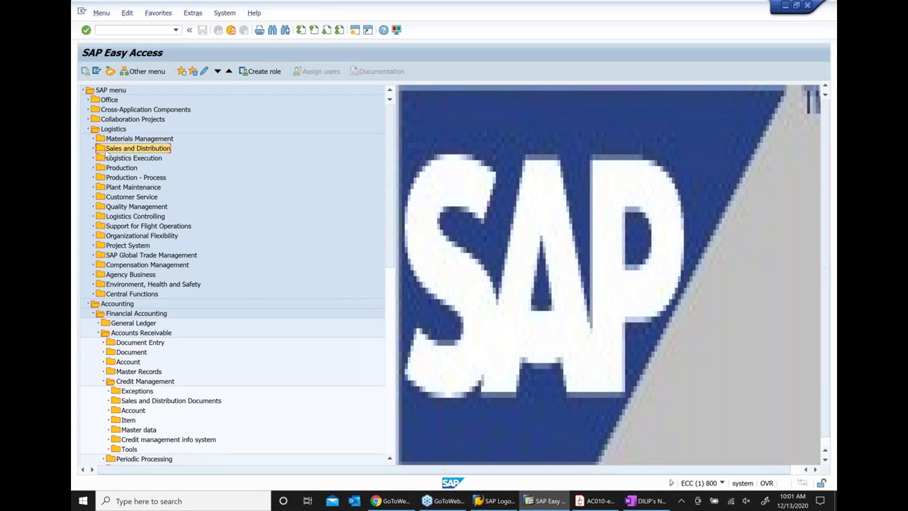
pyautogui.click(93, 148)
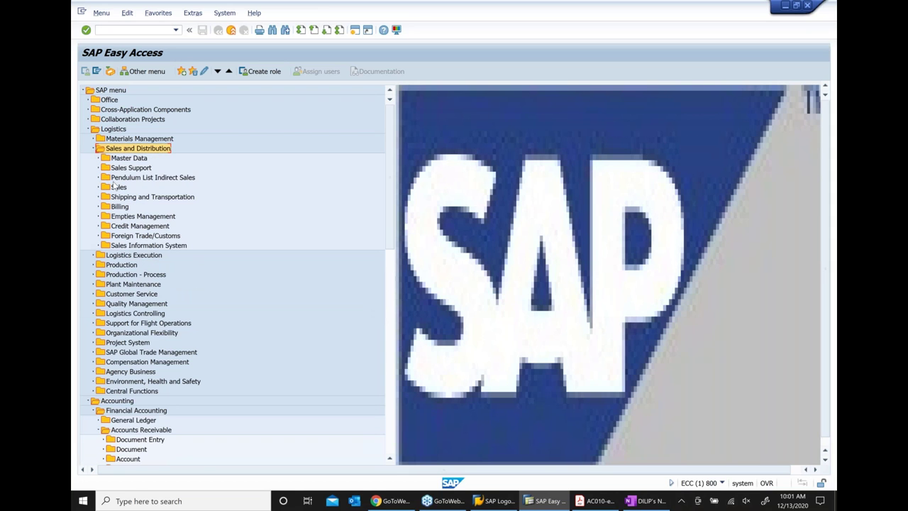
pyautogui.click(99, 187)
pyautogui.click(98, 188)
pyautogui.click(126, 217)
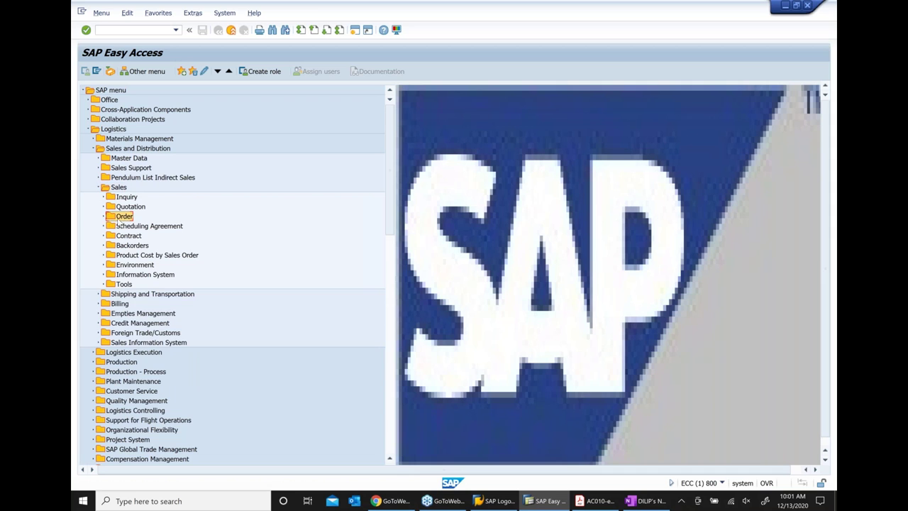
pyautogui.click(104, 217)
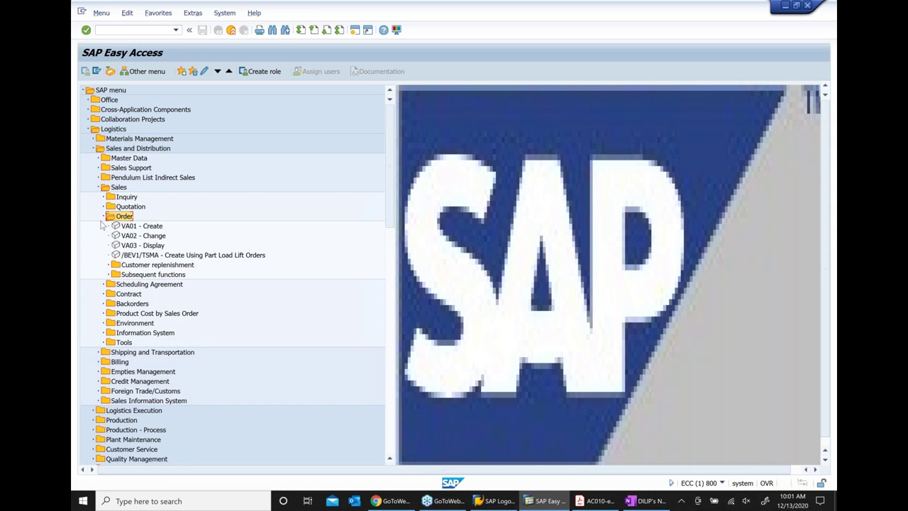
pyautogui.click(136, 228)
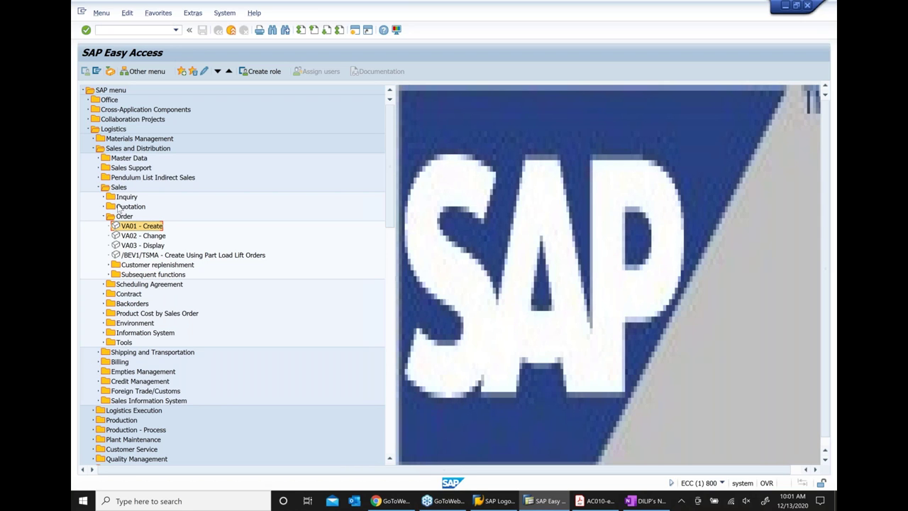
# Retrace the menu path and launch VA01 to create a new sales order
pyautogui.click(107, 130)
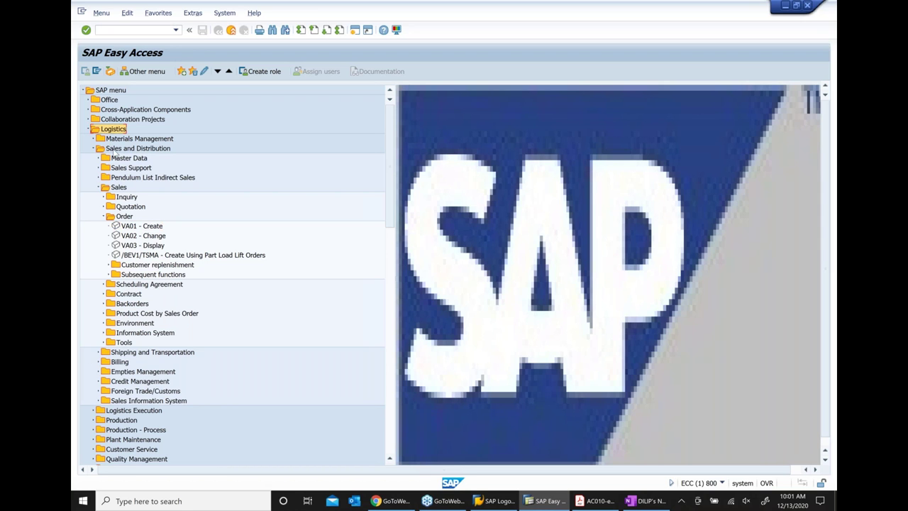
pyautogui.click(114, 150)
pyautogui.click(112, 189)
pyautogui.click(134, 217)
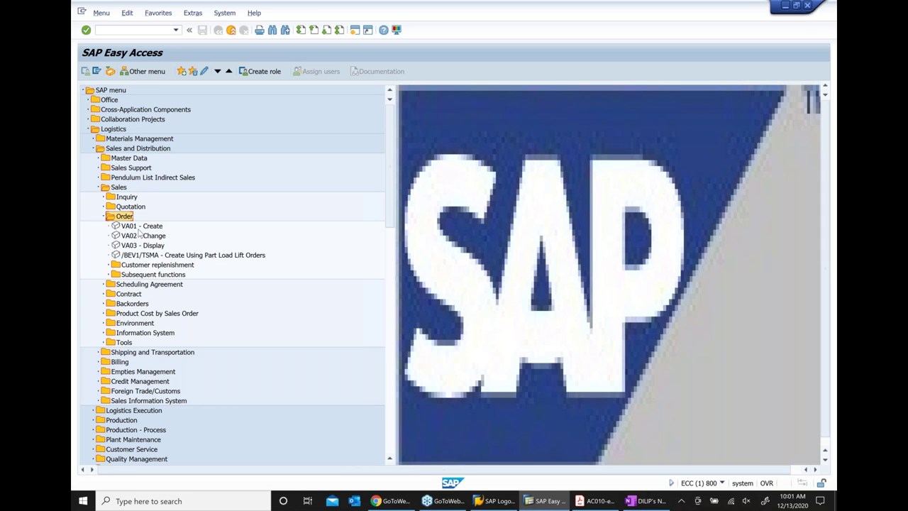
pyautogui.click(140, 227)
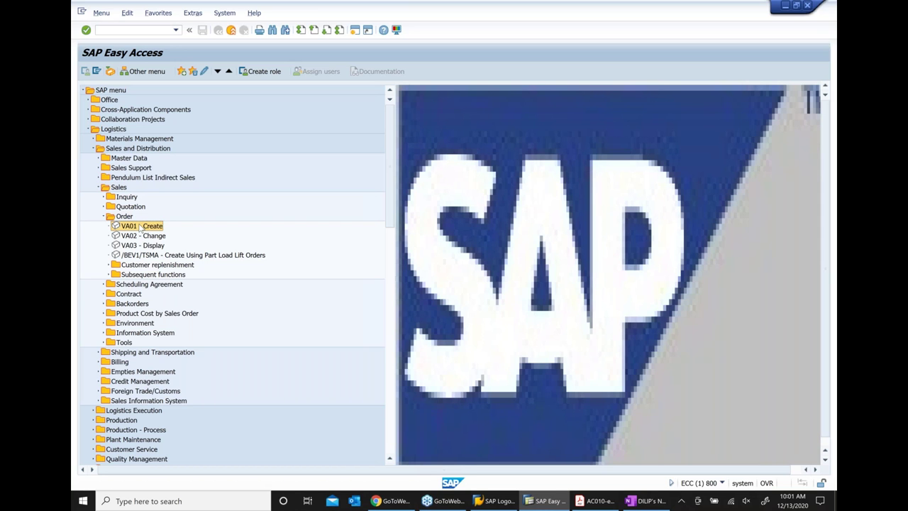
pyautogui.doubleClick(140, 227)
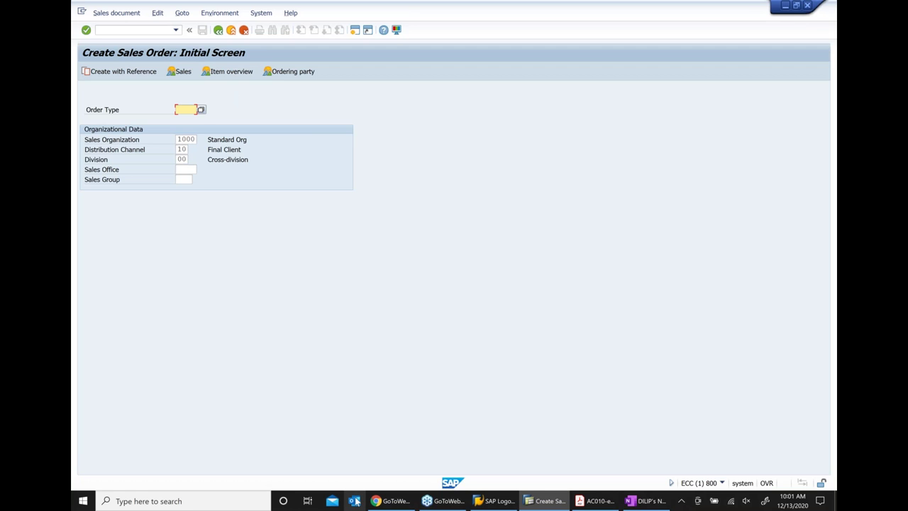
# Enter order type OR to reach the Create Standard Order overview for sales area 1000/10/00
pyautogui.write('OR')
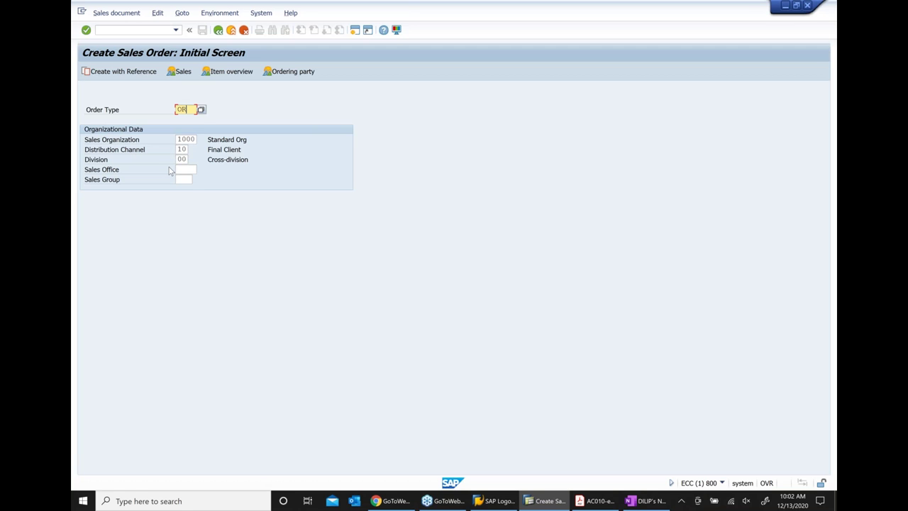
pyautogui.press('Return')
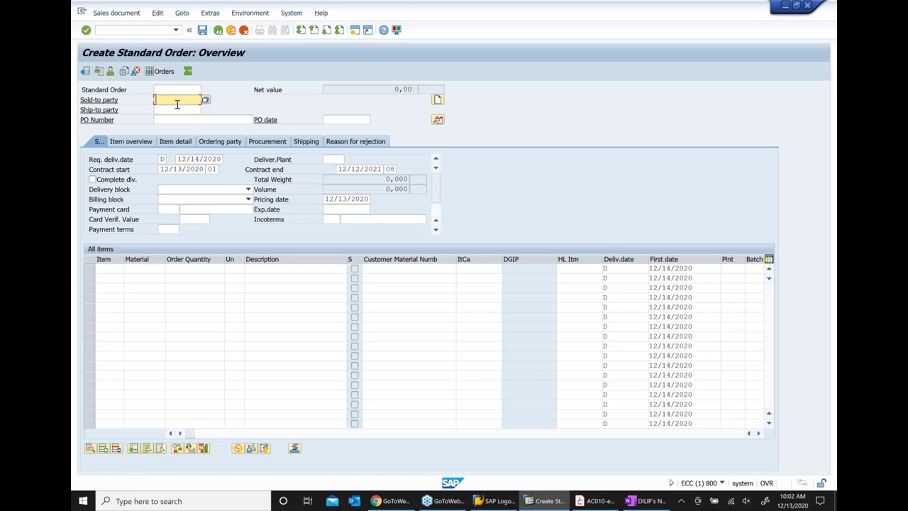
# Select customer number 102853 in the FICO Class notes in OneNote
pyautogui.click(638, 503)
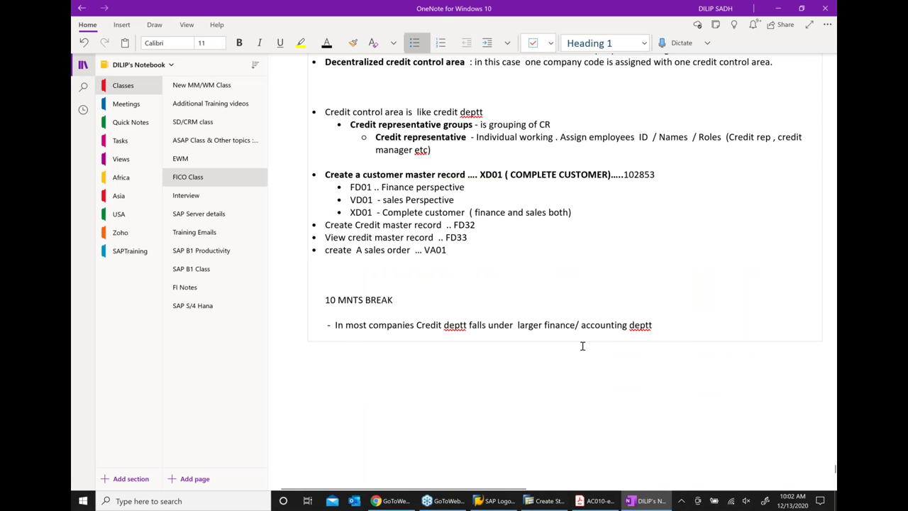
pyautogui.scroll(3, 581, 346)
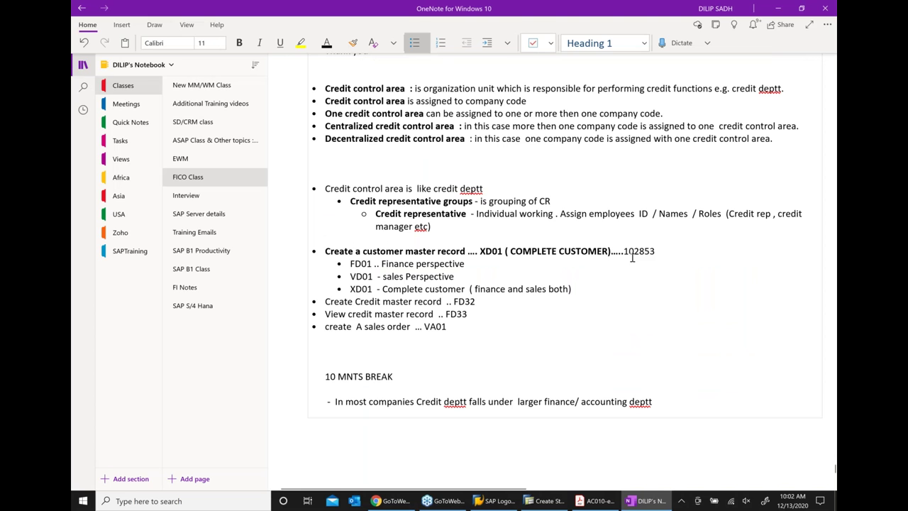
pyautogui.doubleClick(632, 254)
pyautogui.hotkey('ctrl', 'c')
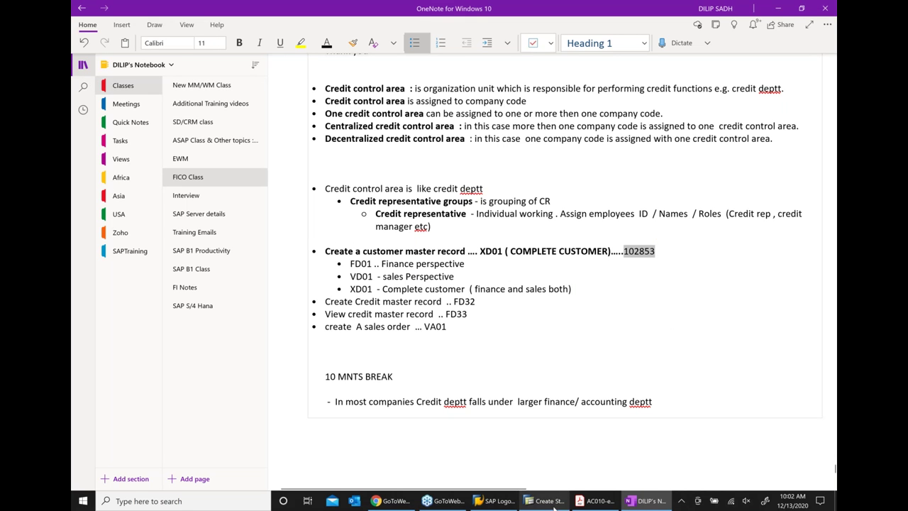
# Enter sold-to party 102853 and a first item of 100 EA of material 14798
pyautogui.click(553, 500)
pyautogui.hotkey('ctrl', 'v')
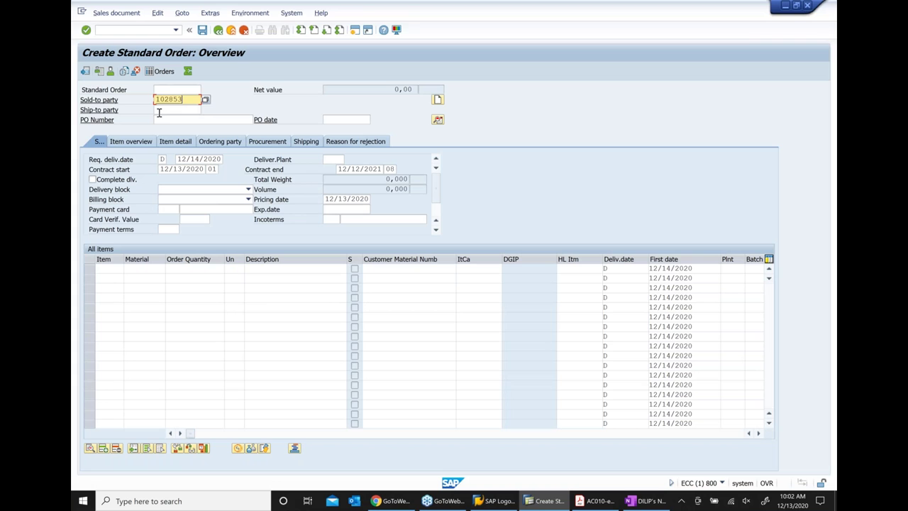
pyautogui.press('Return')
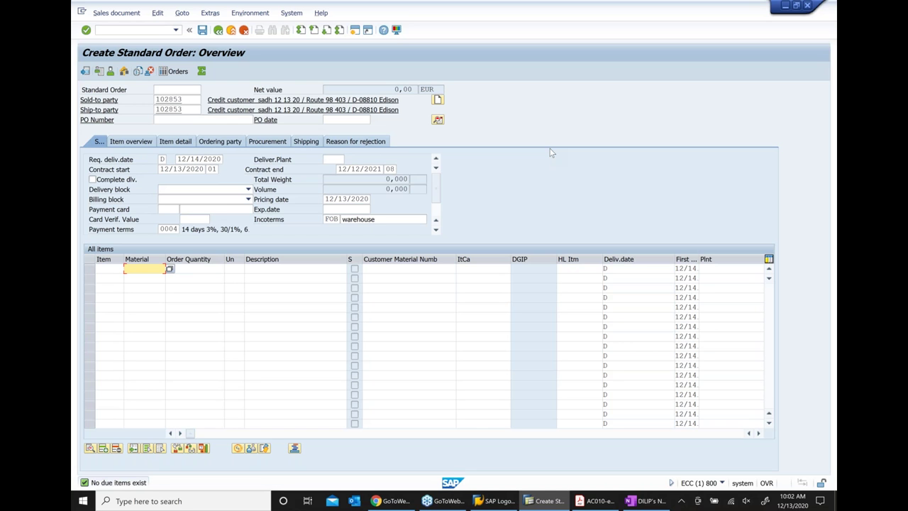
pyautogui.press('Down')
pyautogui.press('Return')
pyautogui.press('Tab')
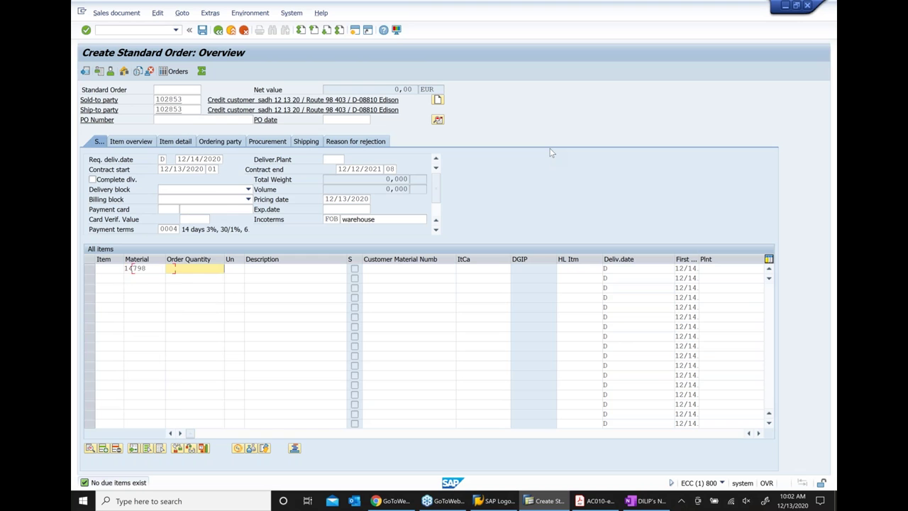
pyautogui.write('100')
pyautogui.press('Return')
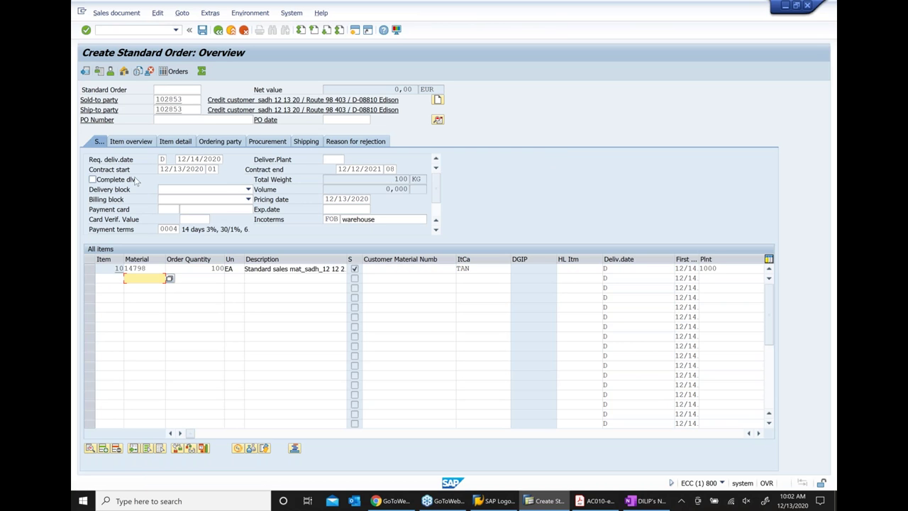
# Set PO number 11 dated 11/21/2020 and open item 10's detail data
pyautogui.click(168, 119)
pyautogui.write('11')
pyautogui.click(338, 122)
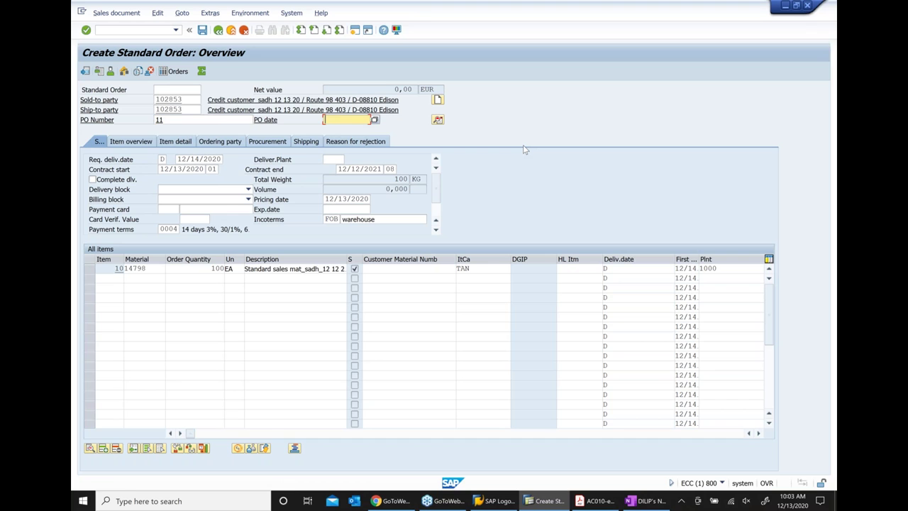
pyautogui.press('Down')
pyautogui.press('Return')
pyautogui.press('Return')
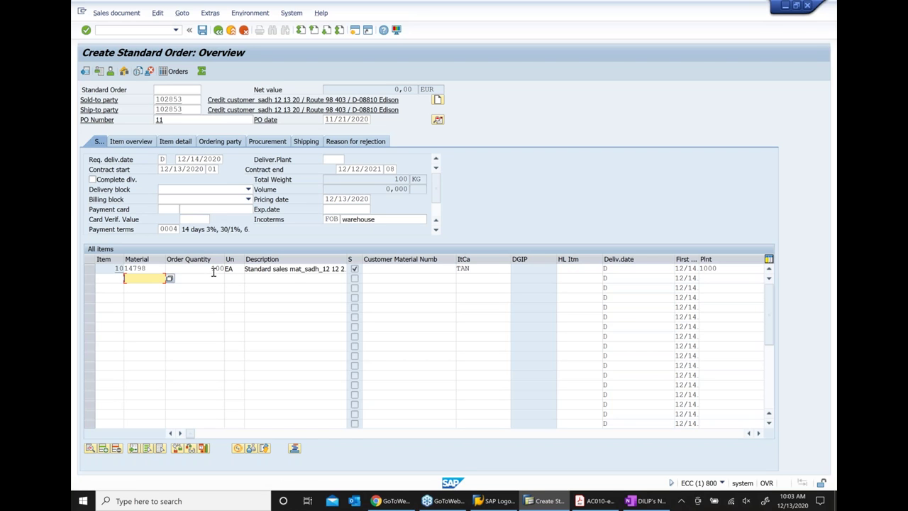
pyautogui.press('Return')
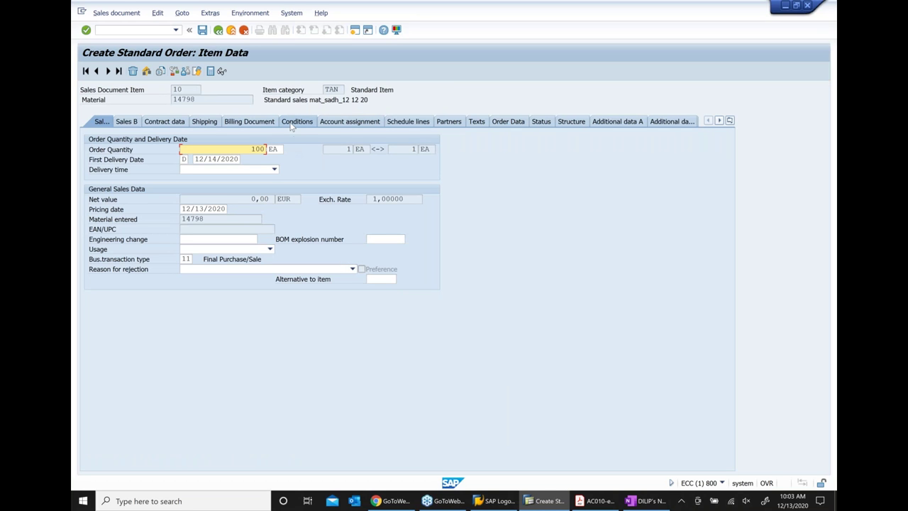
# Add a PR00 price condition of 250 to item 10
pyautogui.click(291, 124)
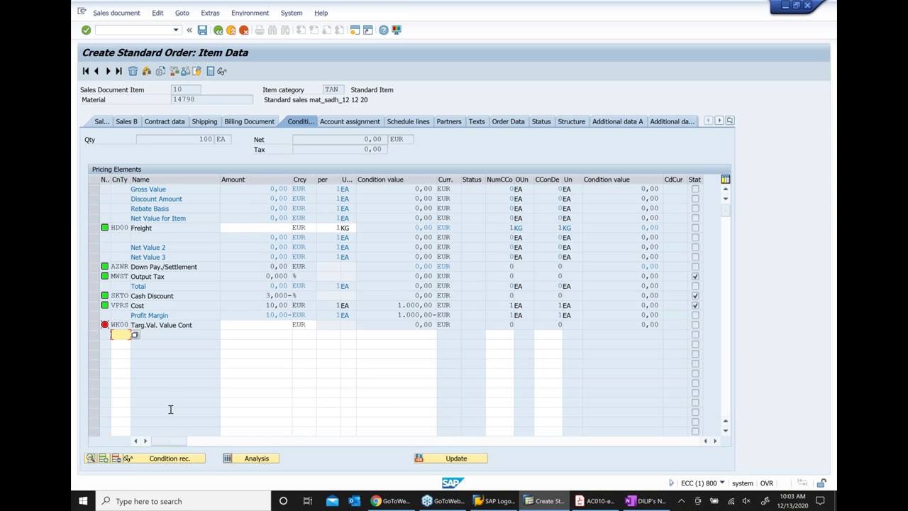
pyautogui.write('PR00')
pyautogui.press('Tab')
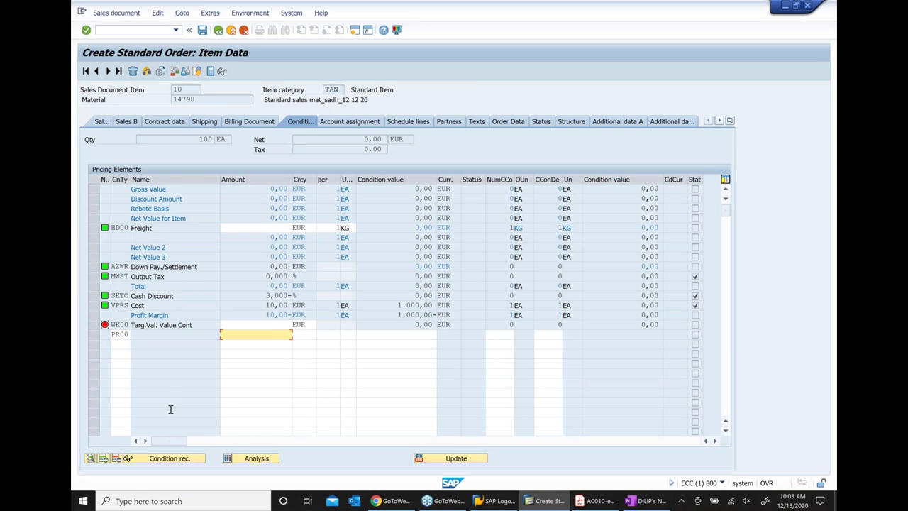
pyautogui.write('250')
pyautogui.press('Return')
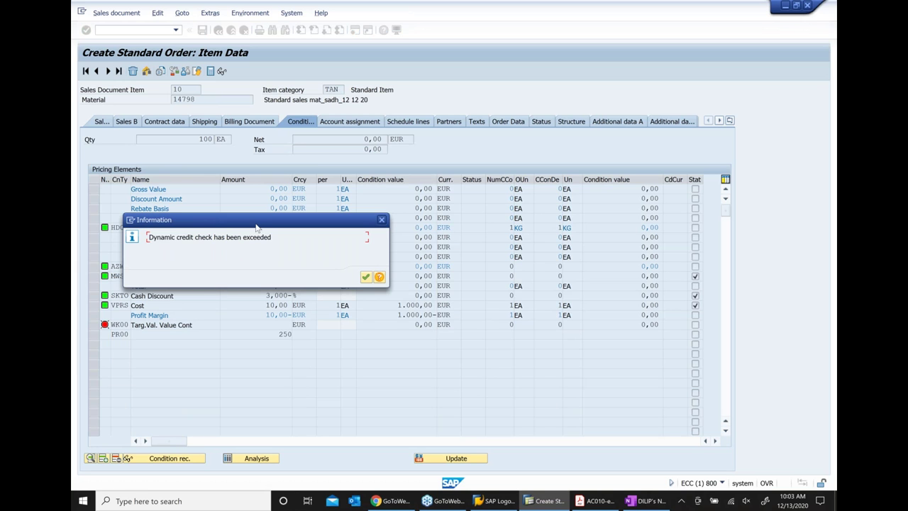
# Acknowledge the dynamic credit check warning and return to the order overview
pyautogui.moveTo(256, 226); pyautogui.dragTo(368, 213)
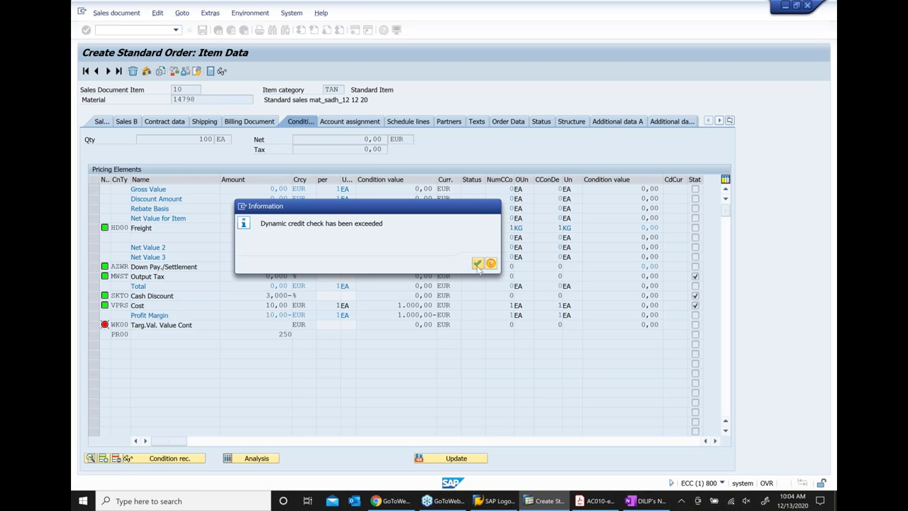
pyautogui.click(478, 264)
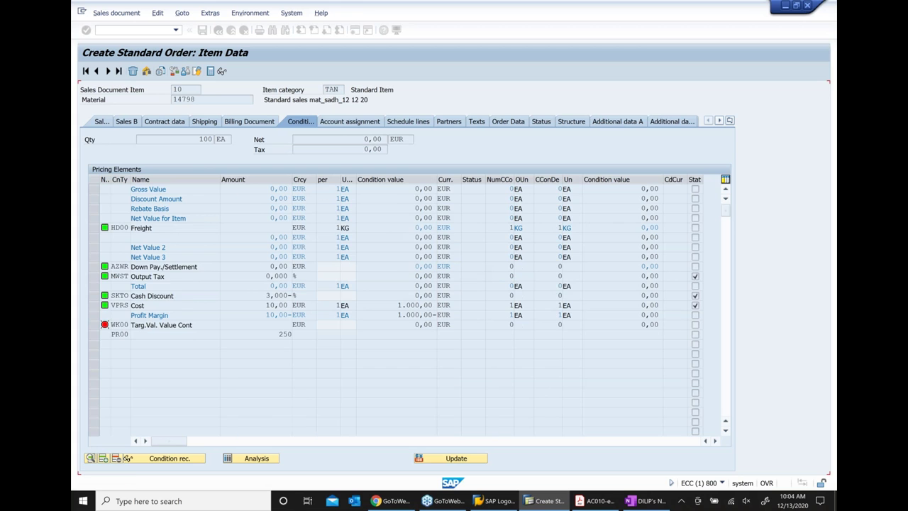
pyautogui.press('F3')
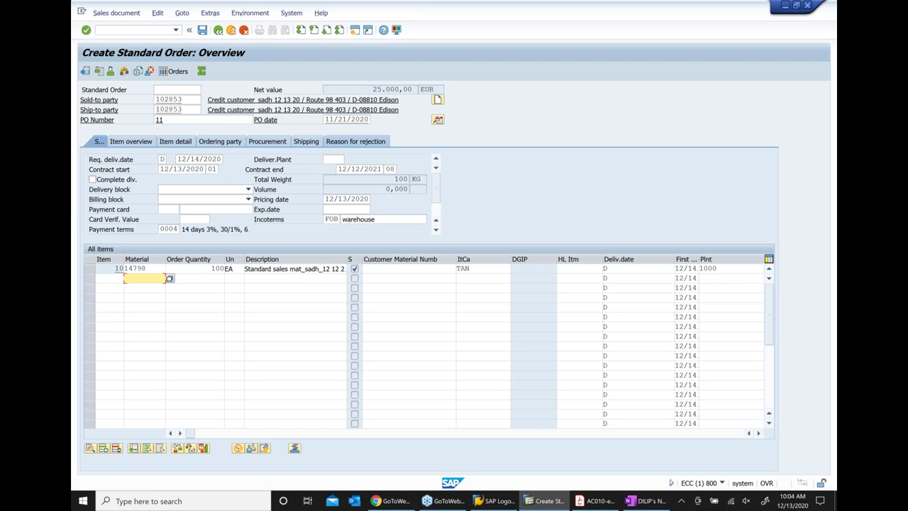
# Save the 25.000,00 EUR order, continuing past the 'Dynamic credit check has been exceeded' popup
pyautogui.doubleClick(369, 92)
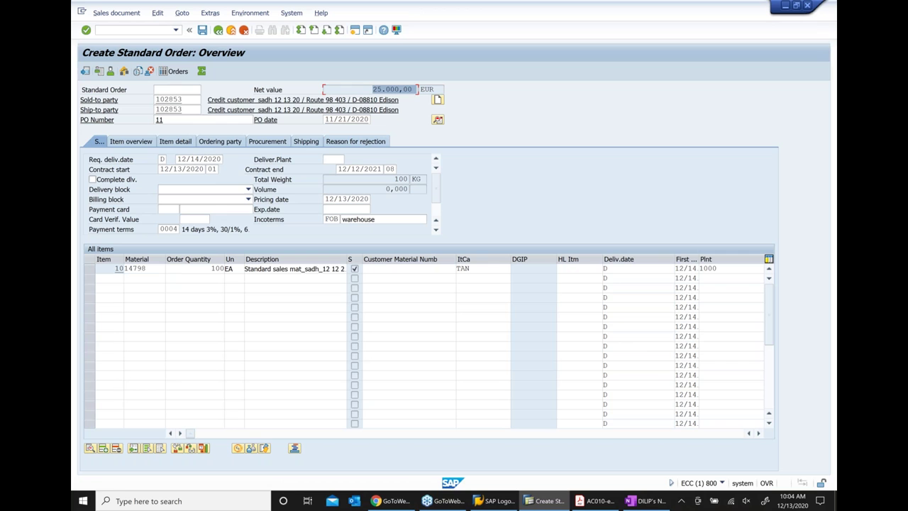
pyautogui.click(202, 31)
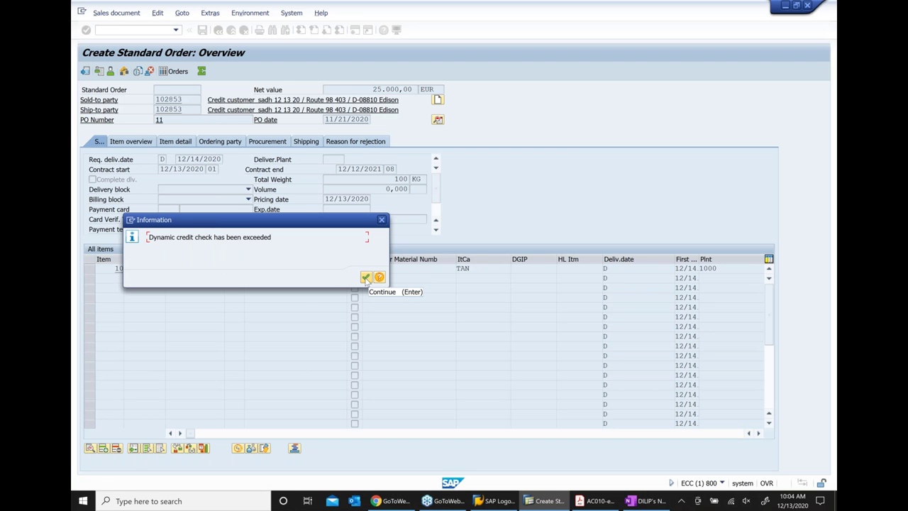
pyautogui.click(365, 278)
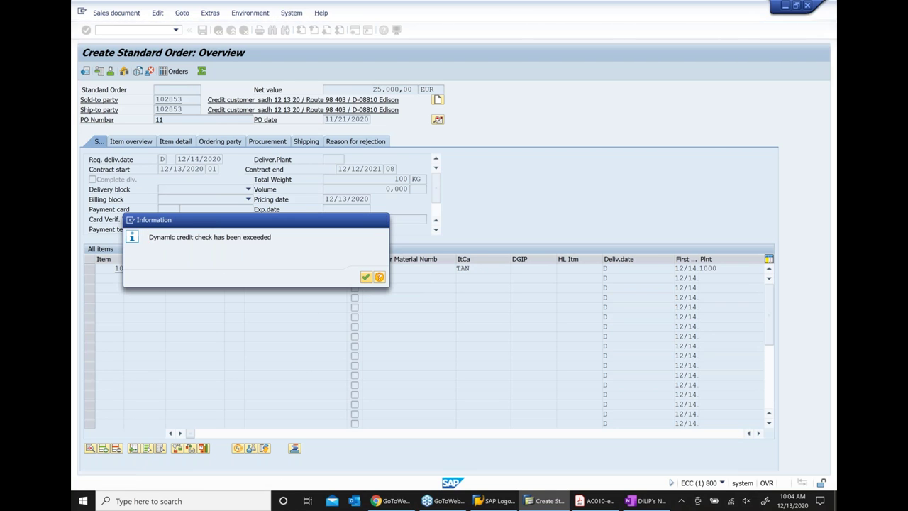
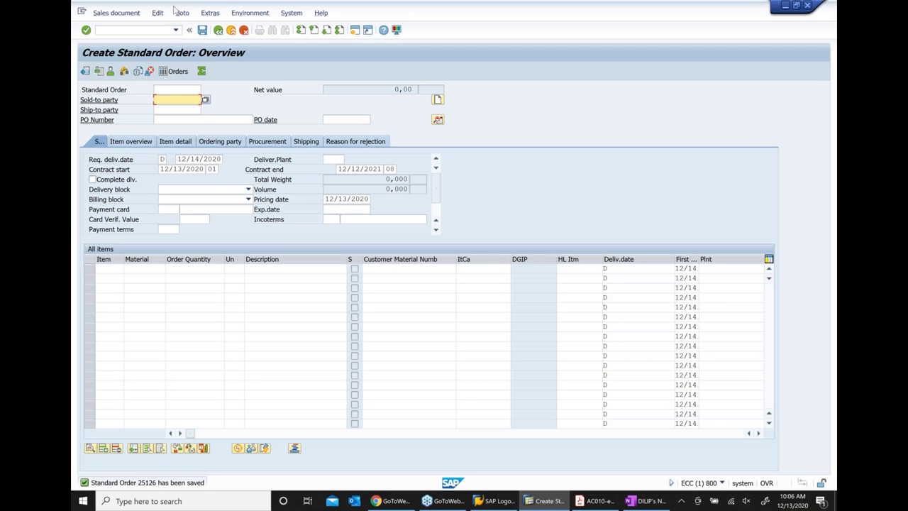
# Open the Display Sales Order screen with the new order 25126 filled in
pyautogui.click(117, 13)
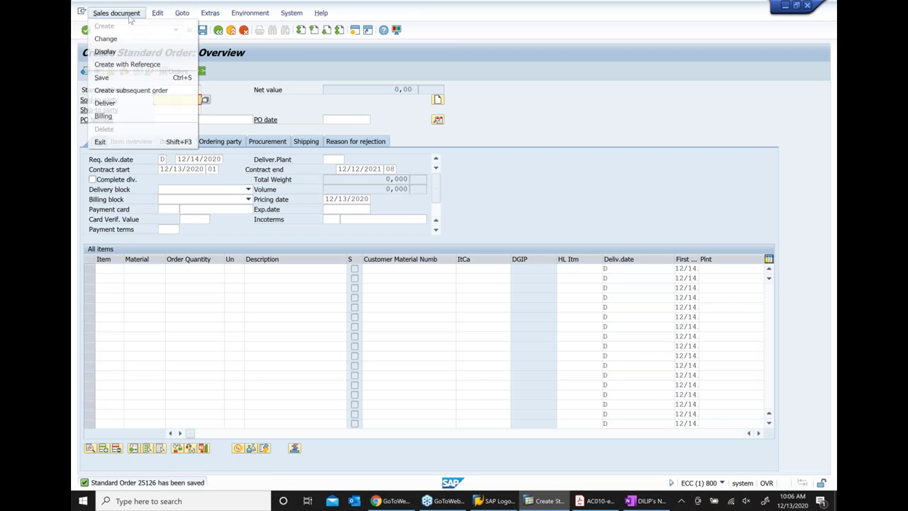
pyautogui.click(112, 52)
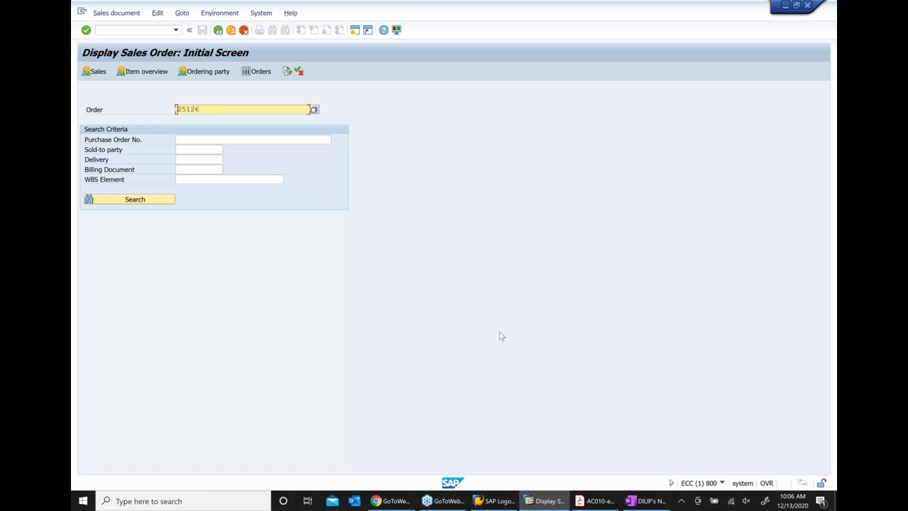
pyautogui.click(648, 505)
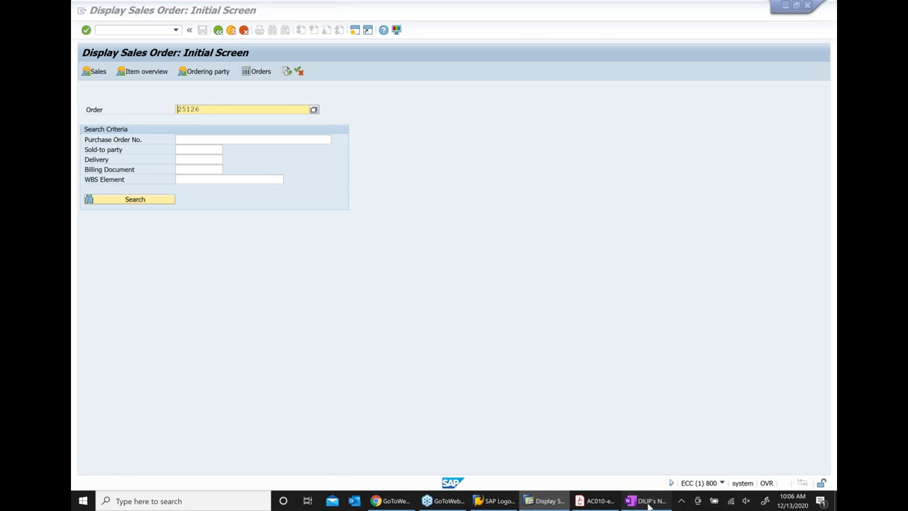
# Paste order number 25126 after VA01 and start an indented sub-bullet below it
pyautogui.scroll(-5, 474, 178)
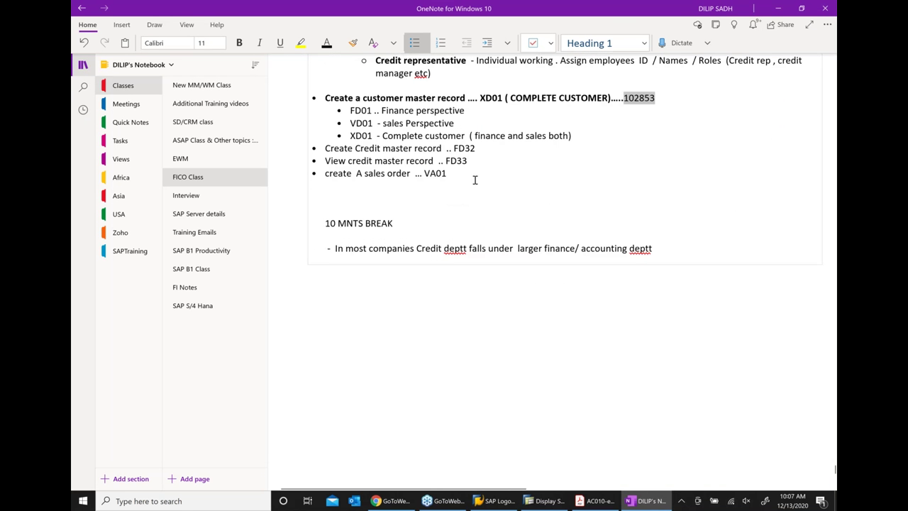
pyautogui.write('...')
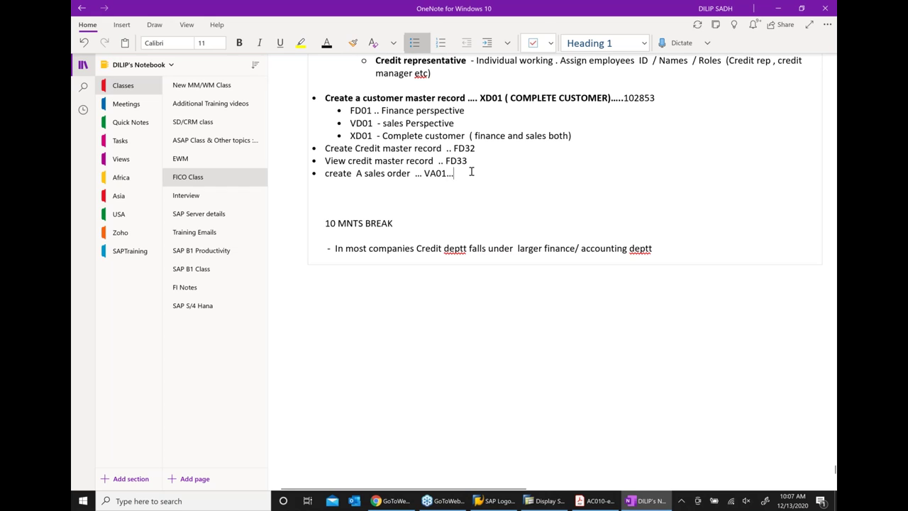
pyautogui.write('25136')
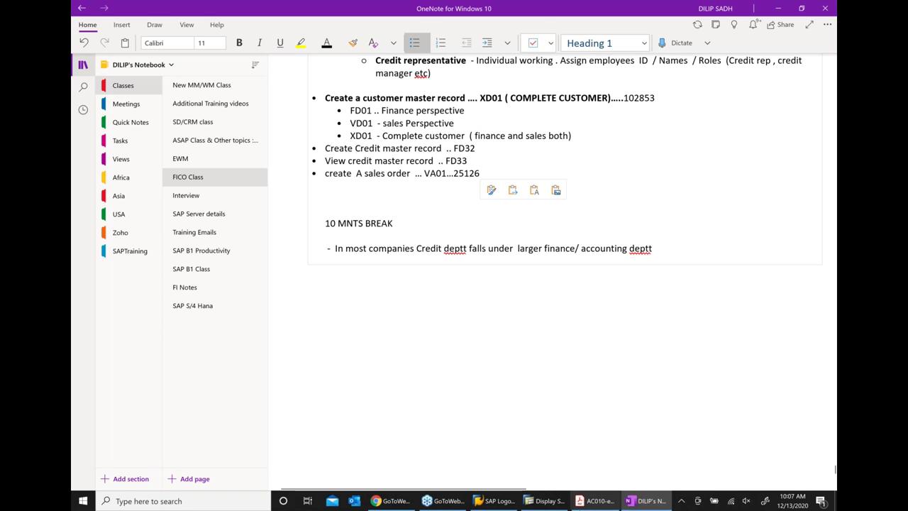
pyautogui.press('Return')
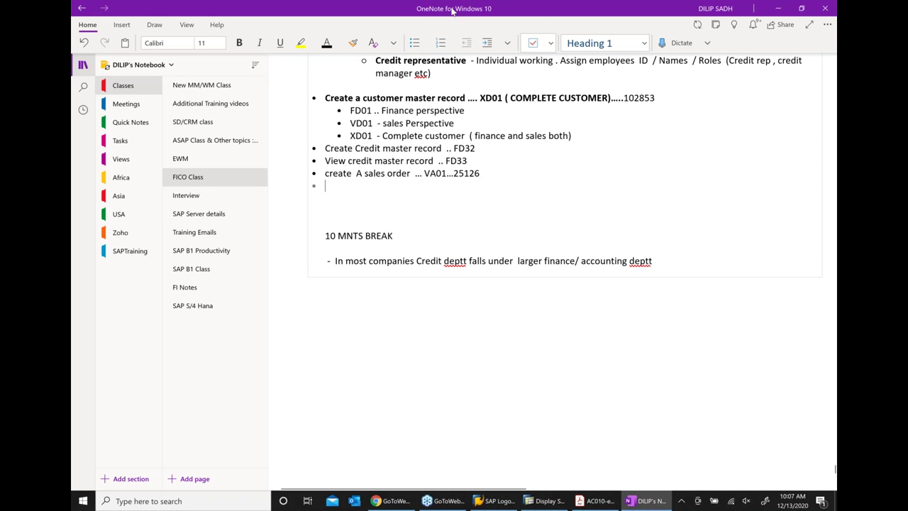
pyautogui.click(488, 46)
# Type the note 'Verified that sales order failed credit check'
pyautogui.write('VE')
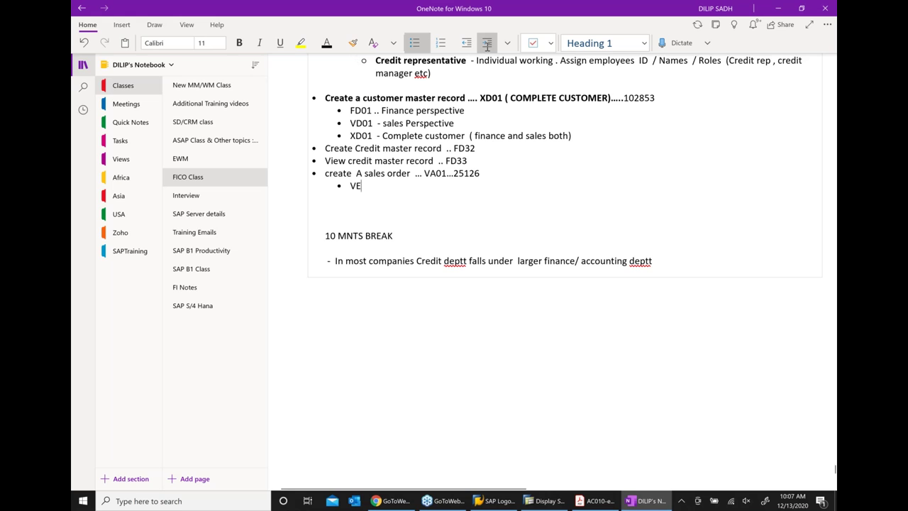
pyautogui.write('RIFY')
pyautogui.press('BackSpace')
pyautogui.press('BackSpace')
pyautogui.press('BackSpace')
pyautogui.press('BackSpace')
pyautogui.press('BackSpace')
pyautogui.write('erieif')
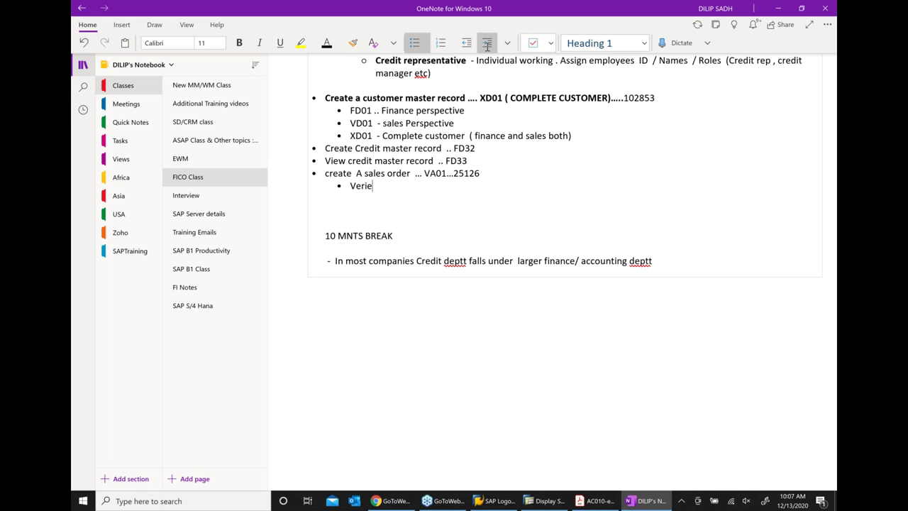
pyautogui.press('BackSpace')
pyautogui.press('BackSpace')
pyautogui.press('BackSpace')
pyautogui.write('fied that')
pyautogui.write('sales or')
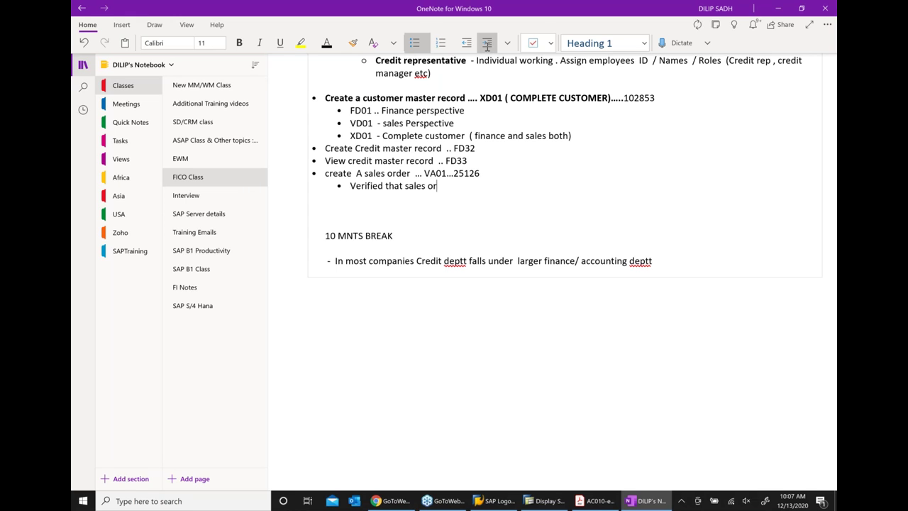
pyautogui.write('der failed')
pyautogui.write(' credti')
pyautogui.press('BackSpace')
pyautogui.press('BackSpace')
pyautogui.press('BackSpace')
pyautogui.press('BackSpace')
pyautogui.write('it c')
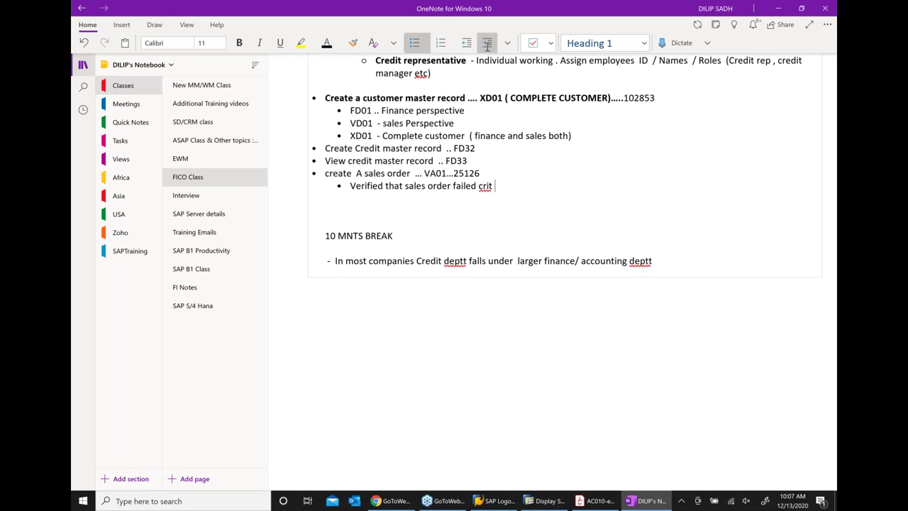
pyautogui.press('BackSpace')
pyautogui.press('BackSpace')
pyautogui.press('BackSpace')
pyautogui.write('edic check')
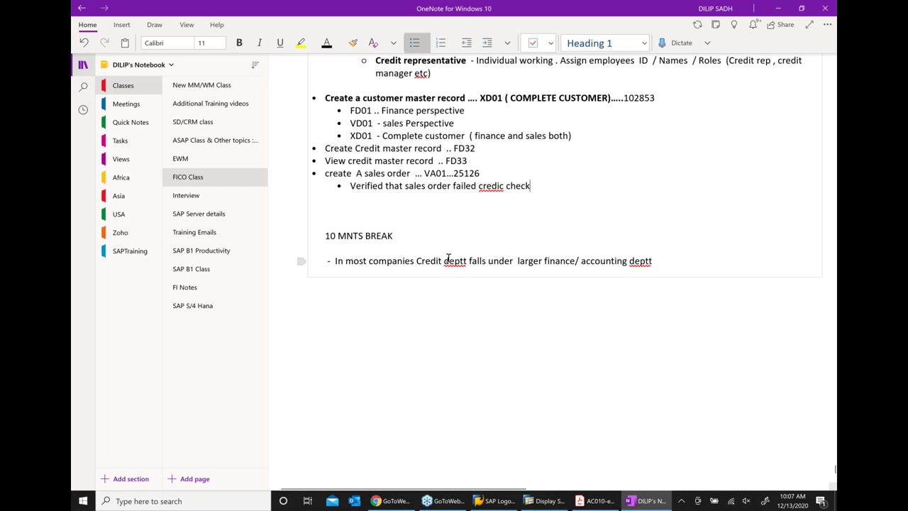
# Correct the misspelled 'credic' to 'credit' using the spelling suggestions
pyautogui.rightClick(493, 186)
pyautogui.moveTo(634, 193)
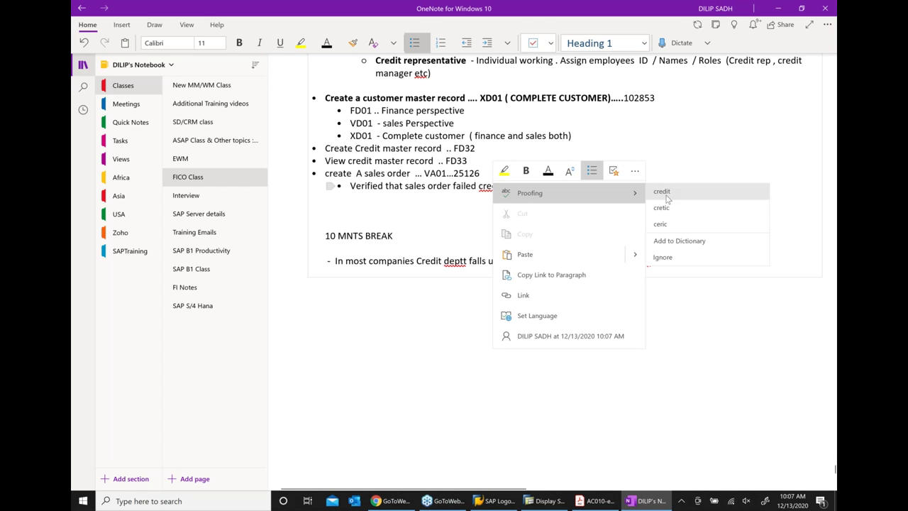
pyautogui.press('Escape')
pyautogui.press('Escape')
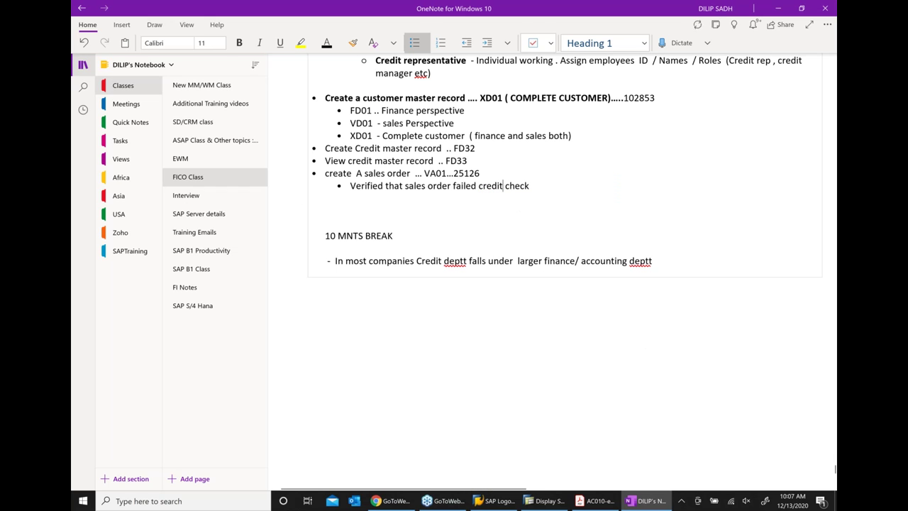
# Return to SAP Easy Access and launch VL01N, Create Outbound Delivery with order reference
pyautogui.click(540, 503)
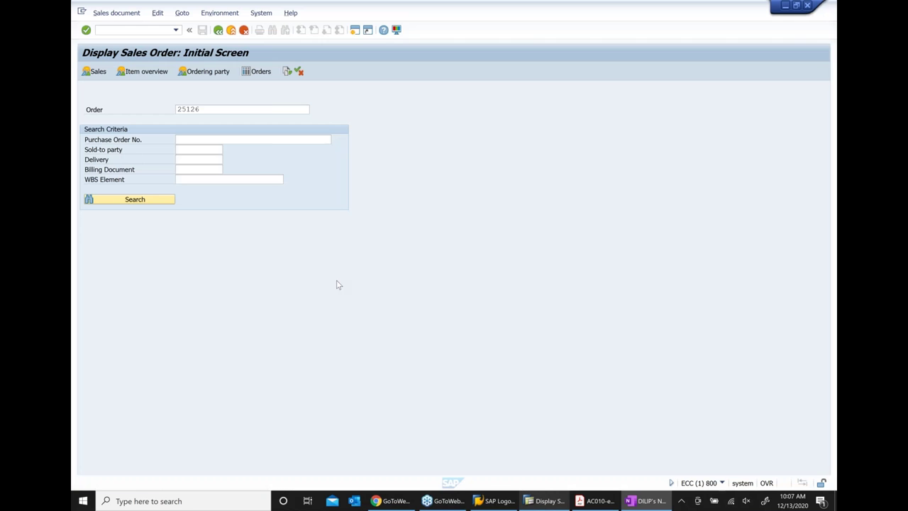
pyautogui.click(218, 31)
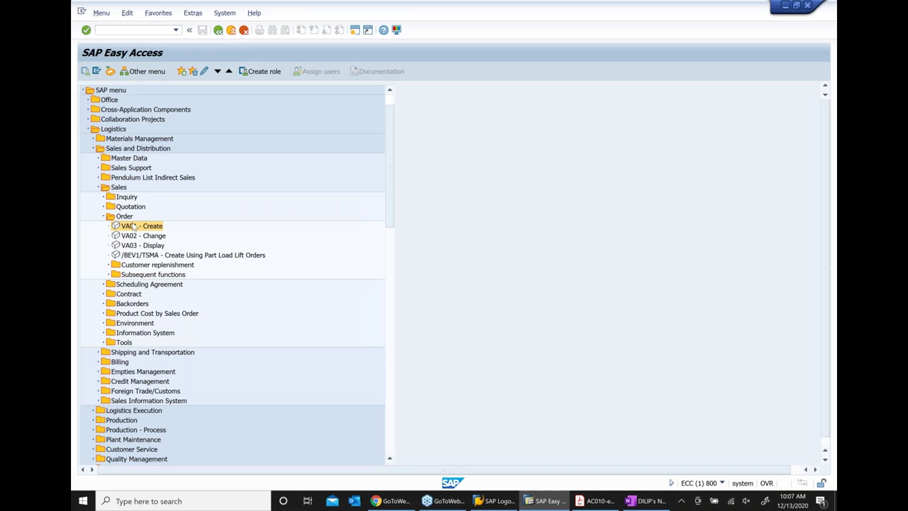
pyautogui.scroll(-2, 128, 270)
pyautogui.click(99, 305)
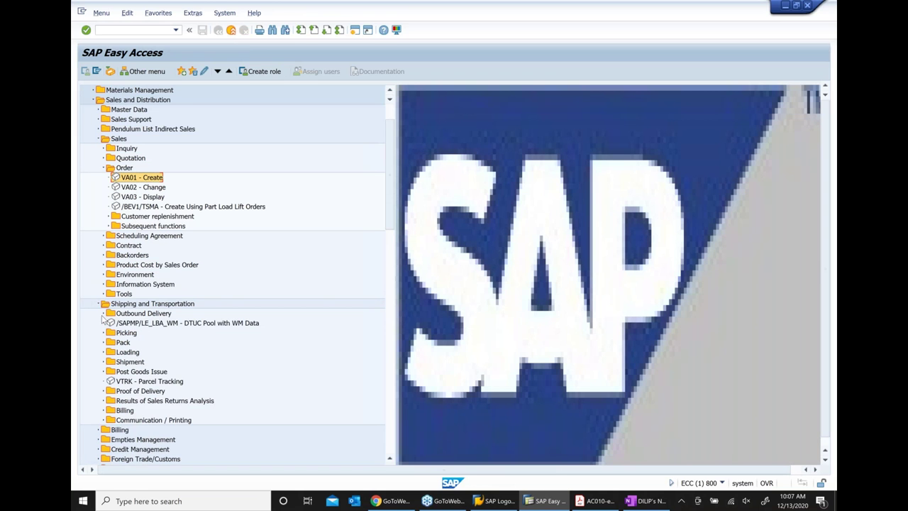
pyautogui.click(105, 313)
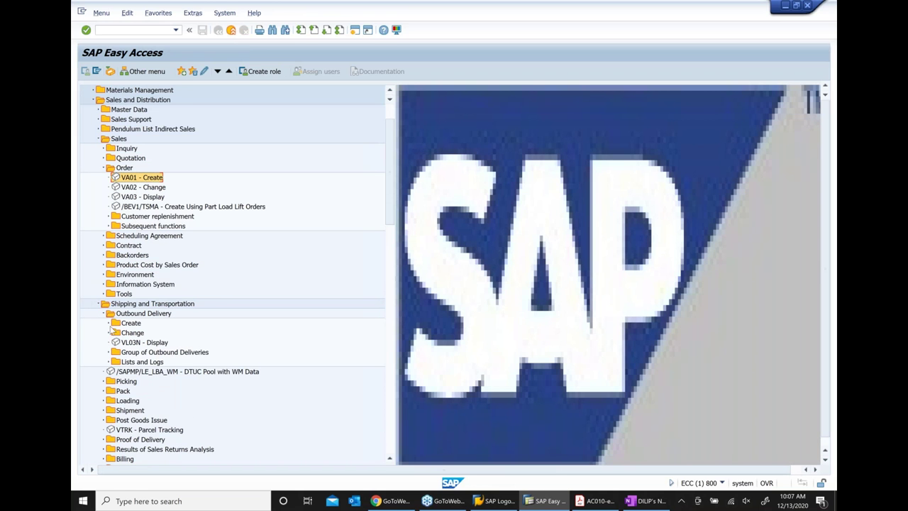
pyautogui.click(109, 324)
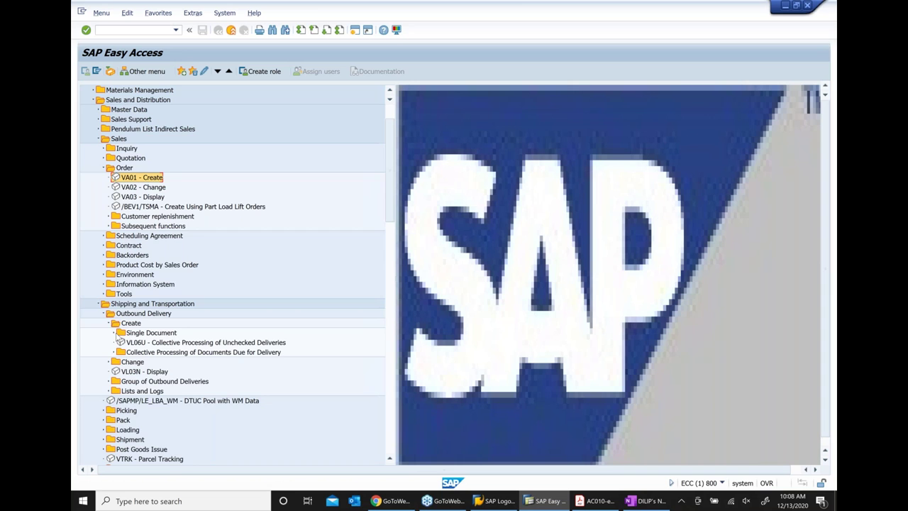
pyautogui.click(116, 333)
pyautogui.click(153, 344)
pyautogui.doubleClick(153, 343)
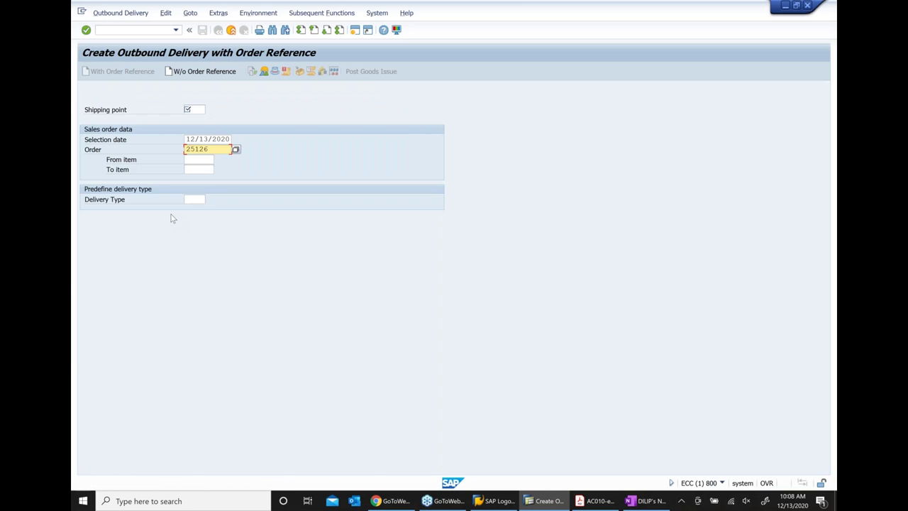
# Set selection date 12/20/2020 and shipping point 1000 for order 25126, and submit
pyautogui.click(212, 139)
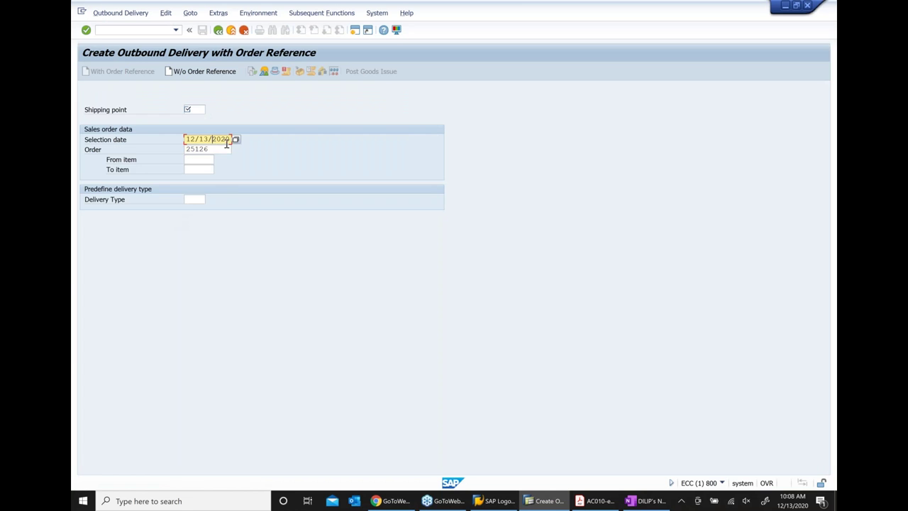
pyautogui.click(236, 140)
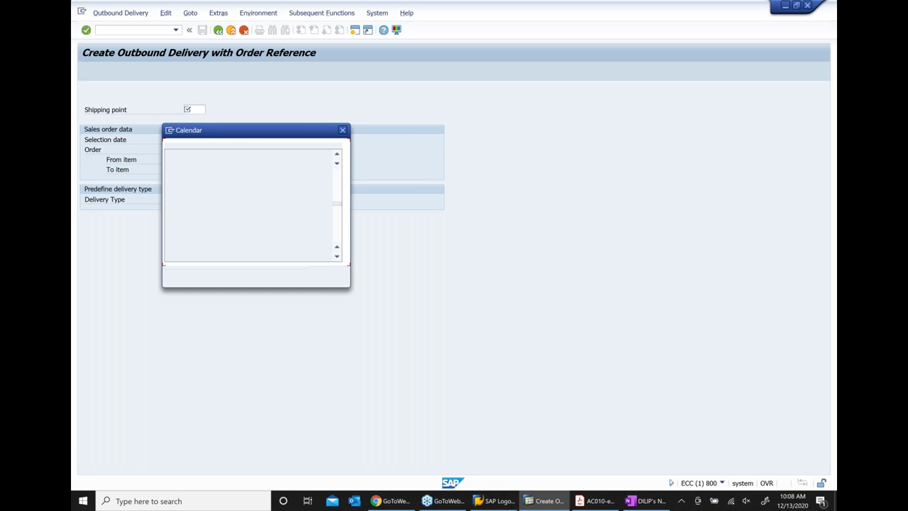
pyautogui.doubleClick(323, 213)
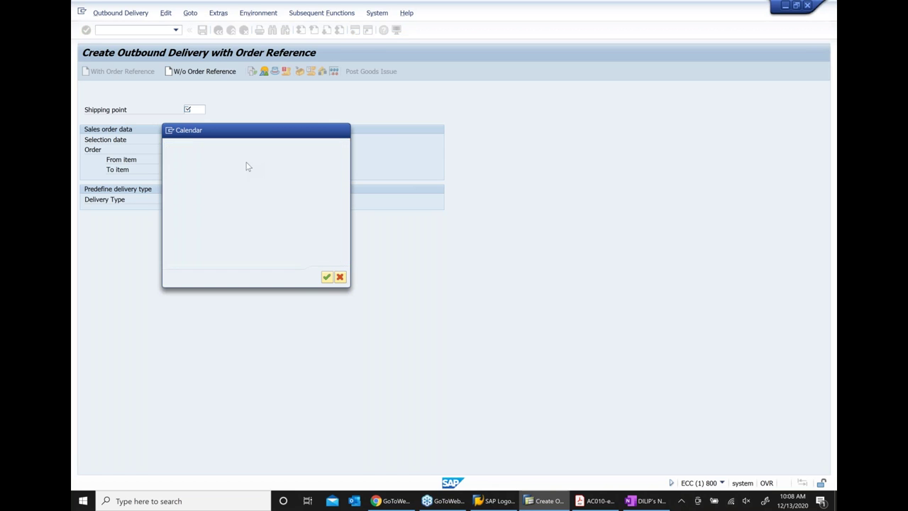
pyautogui.write('1000')
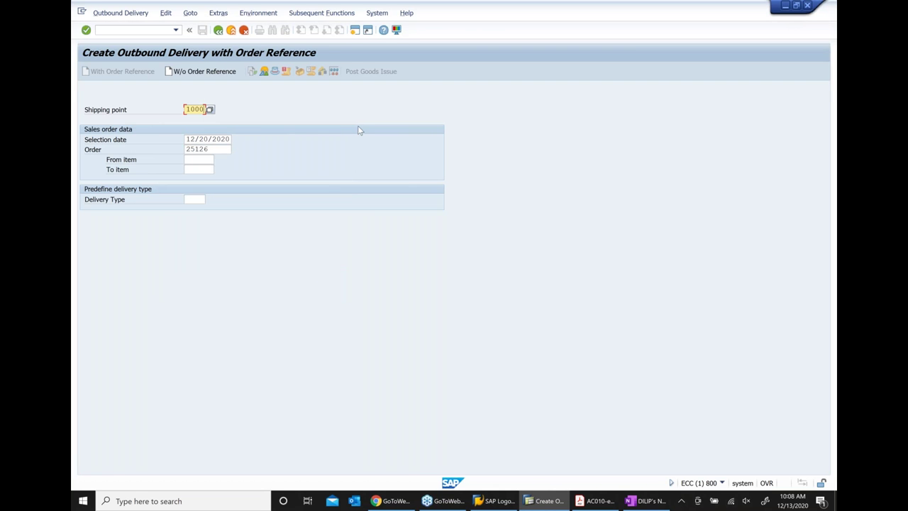
pyautogui.press('Return')
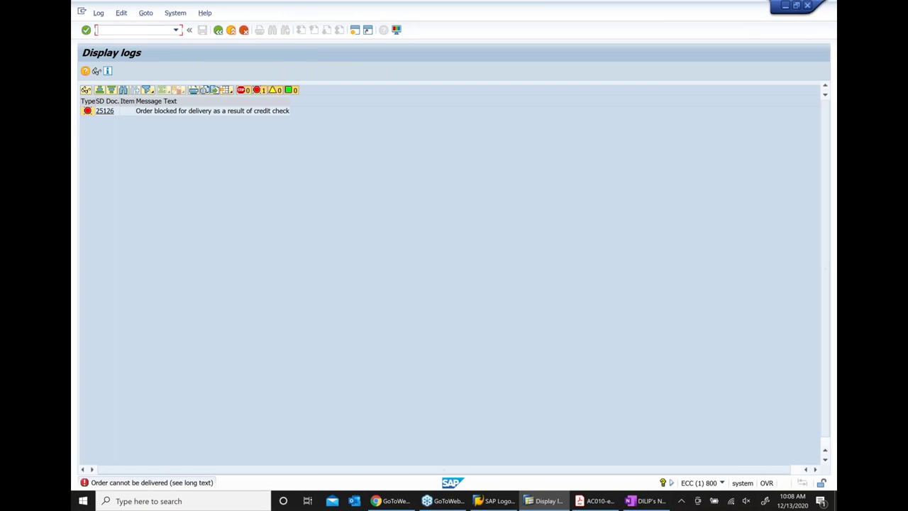
# Add the note 'Try create Outbound delivery for failed sales order ... VL01N', fixing 'creat'
pyautogui.click(642, 504)
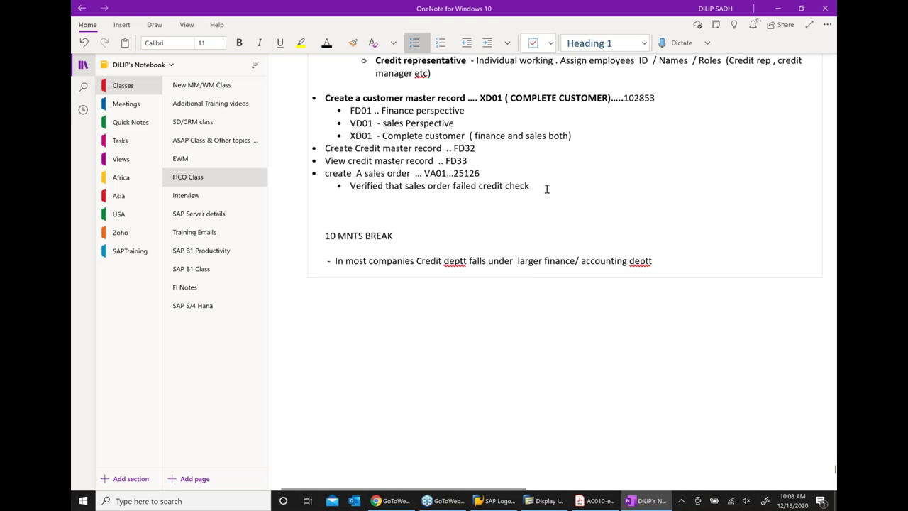
pyautogui.press('Return')
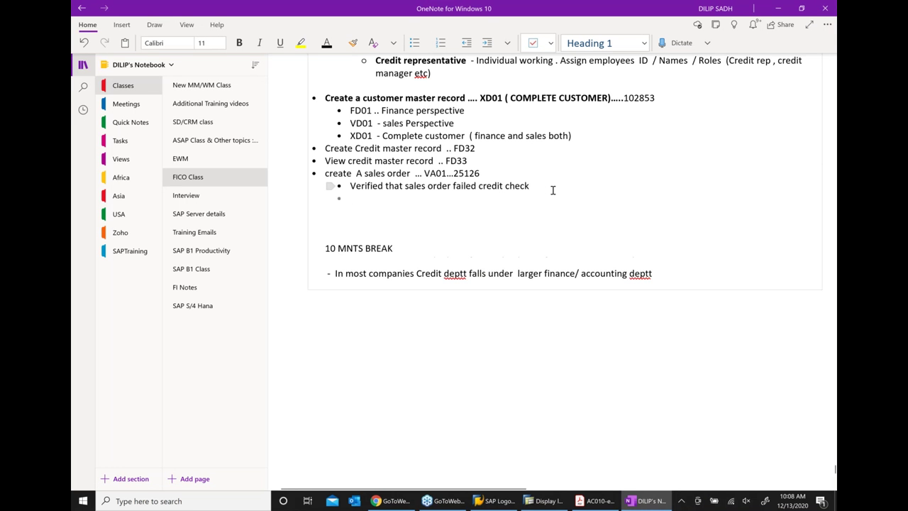
pyautogui.write('Tr')
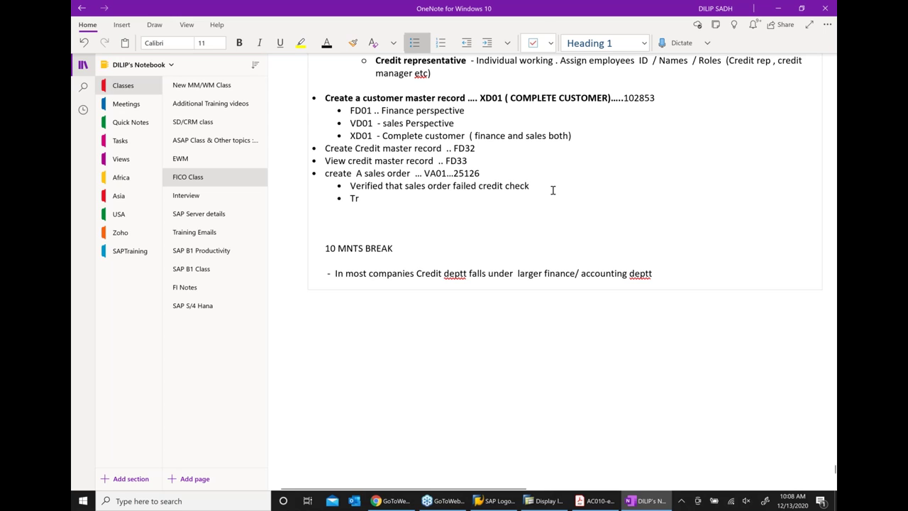
pyautogui.write('y creat Ou')
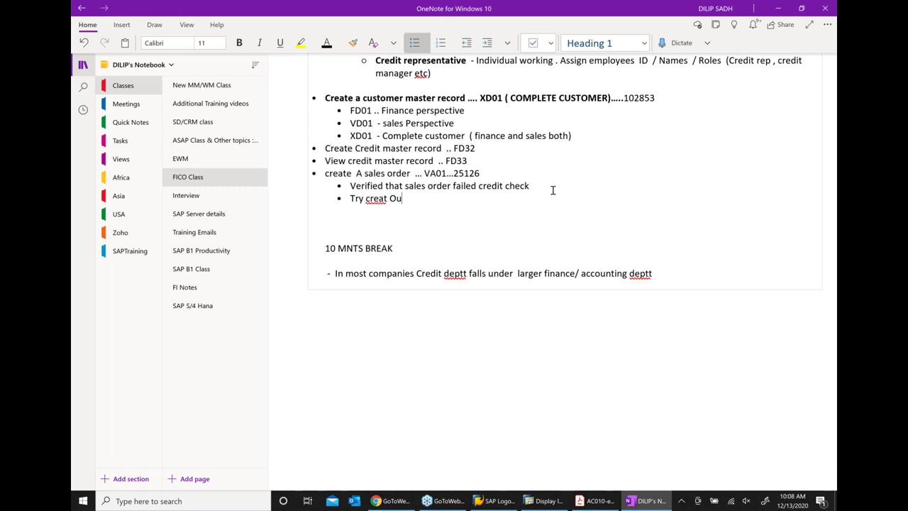
pyautogui.write('tbound delivery for failed sales order ...')
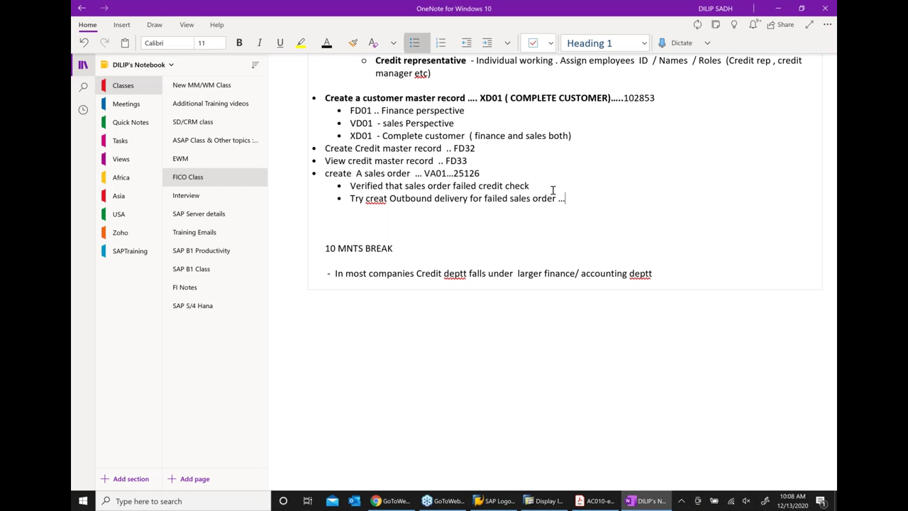
pyautogui.write(' VL01N')
pyautogui.rightClick(376, 199)
pyautogui.click(546, 204)
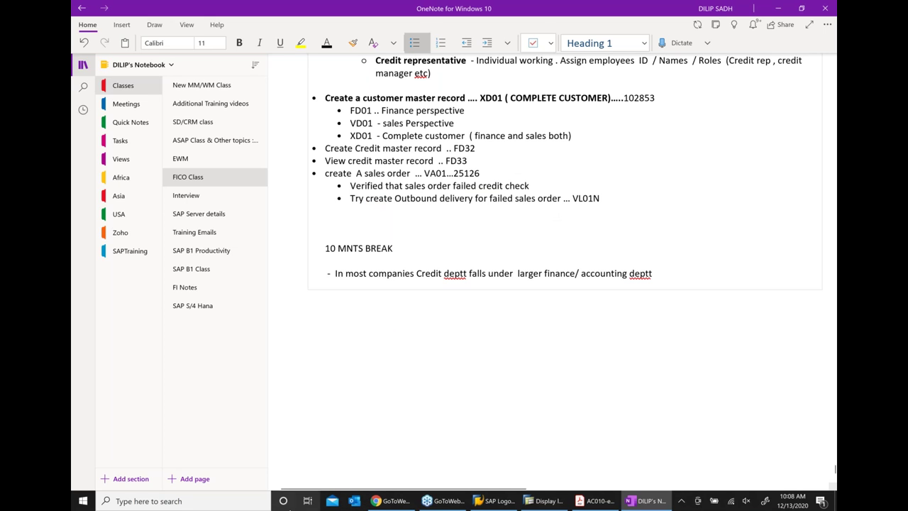
pyautogui.click(499, 405)
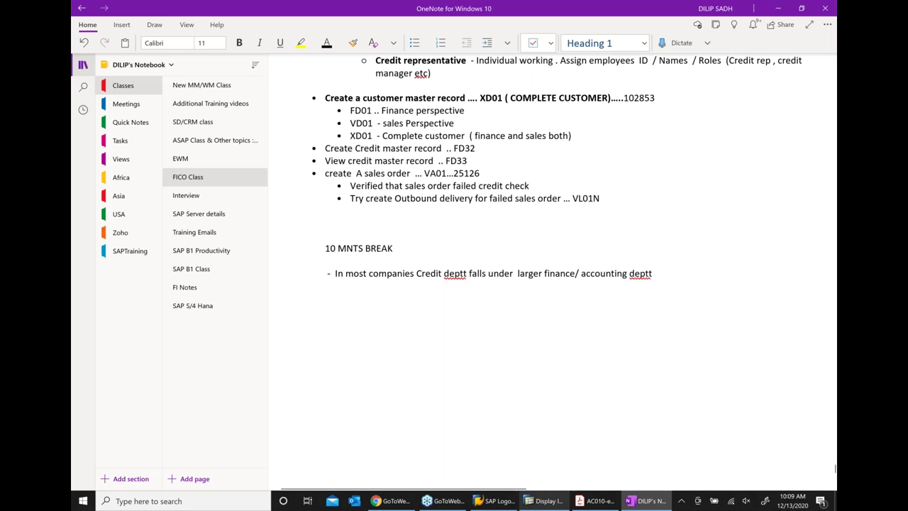
# Bring the SAP delivery log window for order 25126 back to the front
pyautogui.click(545, 501)
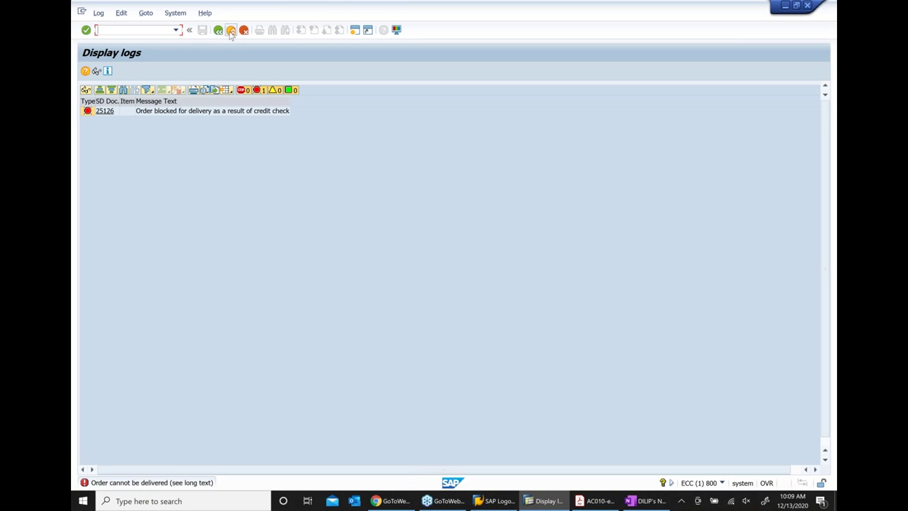
# Leave the log and relaunch VL01N via Shipping and Transportation > Outbound Delivery > Create
pyautogui.click(231, 31)
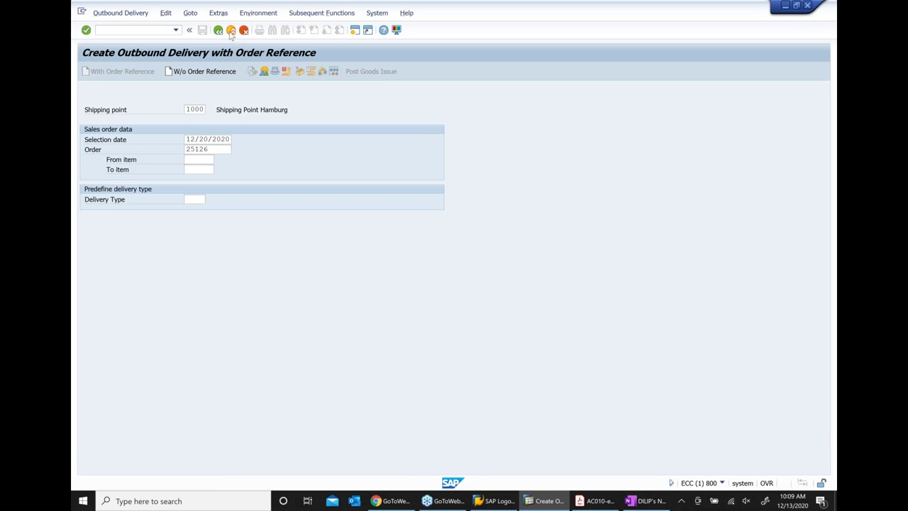
pyautogui.click(230, 31)
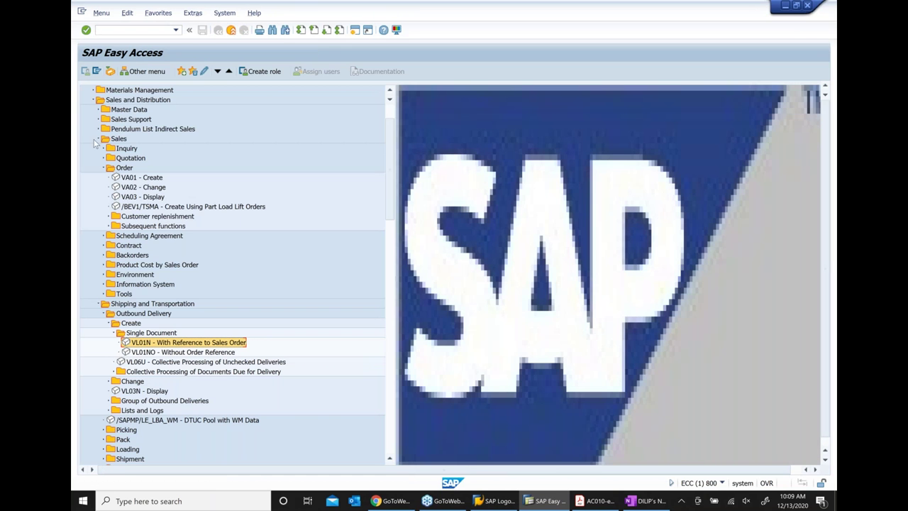
pyautogui.scroll(-5, 147, 204)
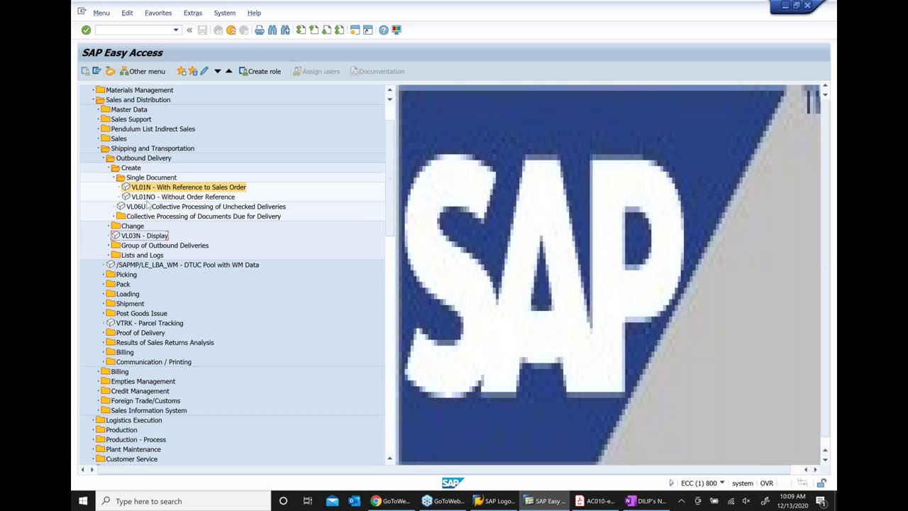
pyautogui.scroll(2, 148, 206)
pyautogui.click(148, 177)
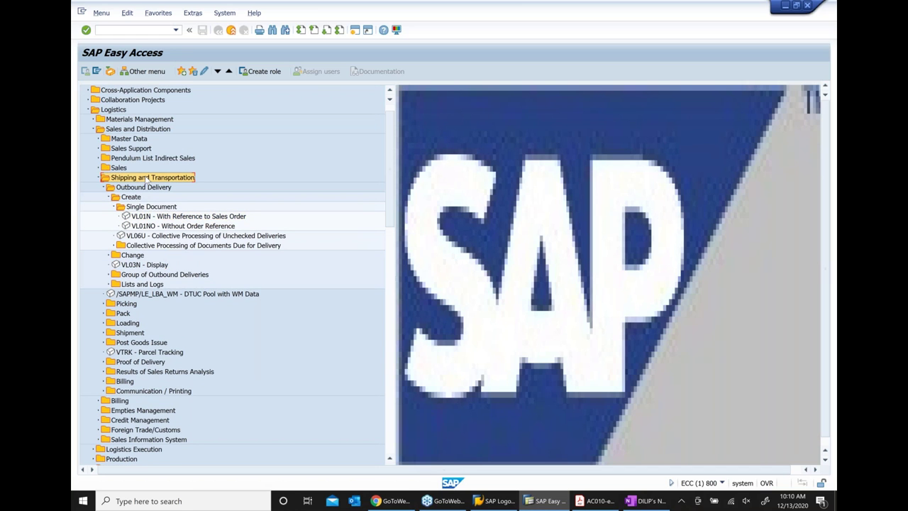
pyautogui.click(136, 188)
pyautogui.click(135, 198)
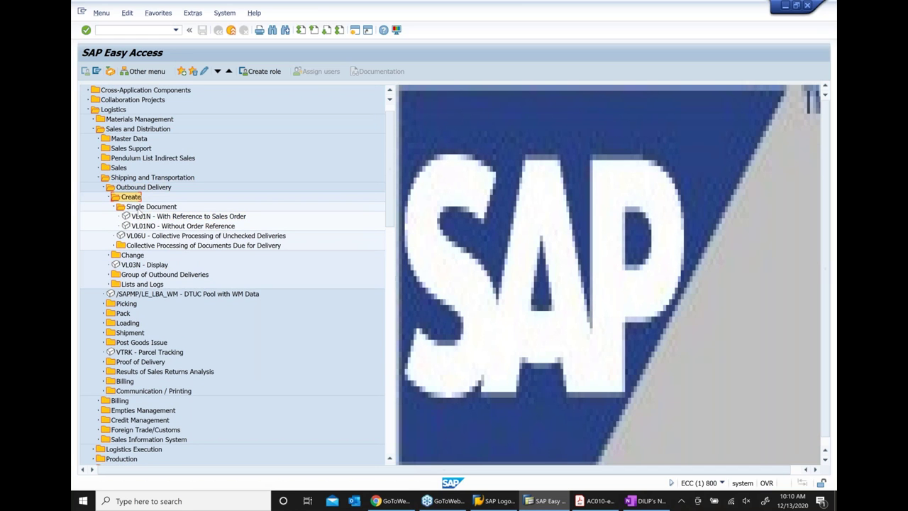
pyautogui.click(172, 217)
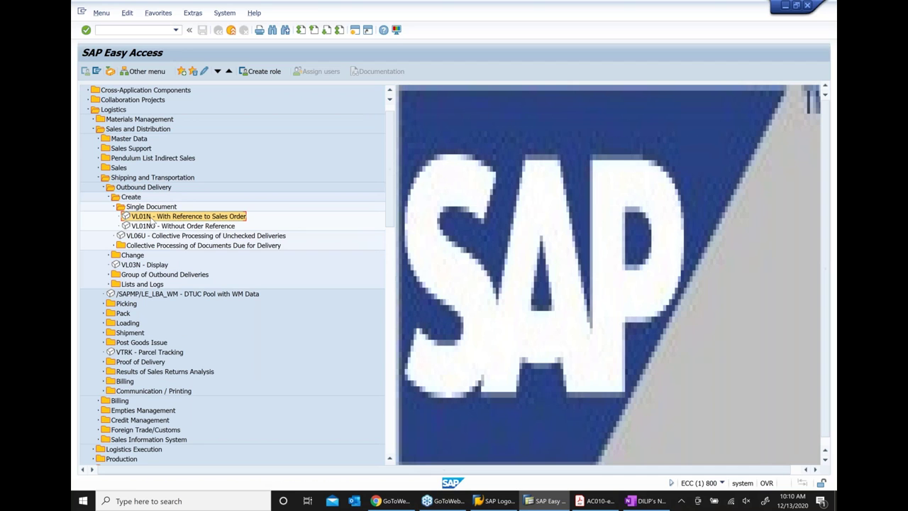
pyautogui.doubleClick(151, 219)
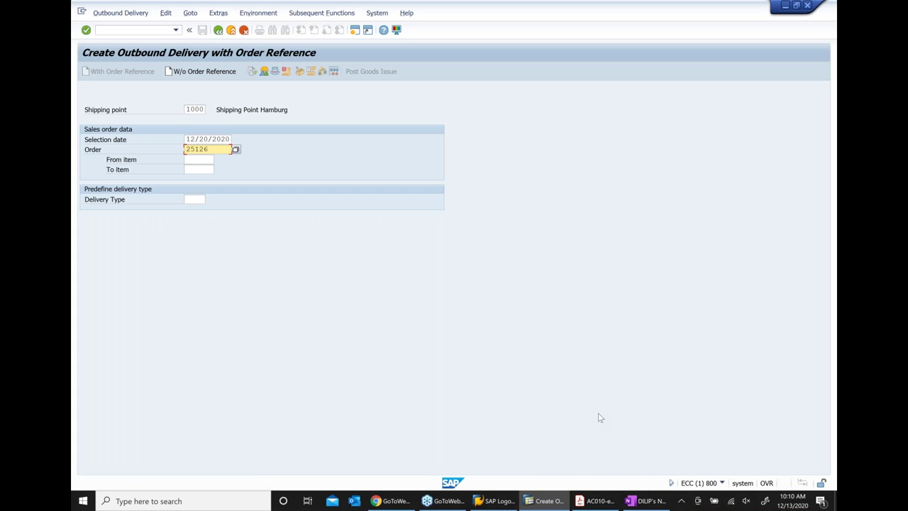
# Resubmit order 25126 and review the credit-check delivery block message
pyautogui.press('Return')
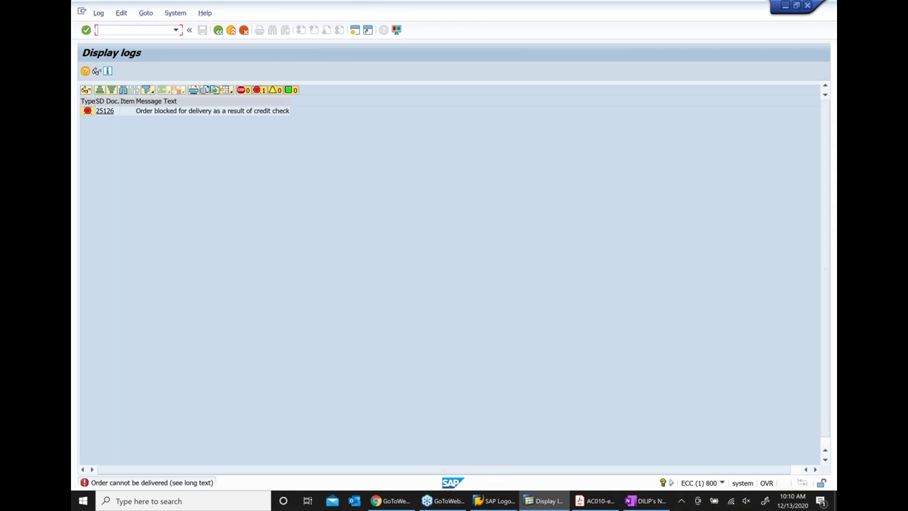
pyautogui.click(201, 118)
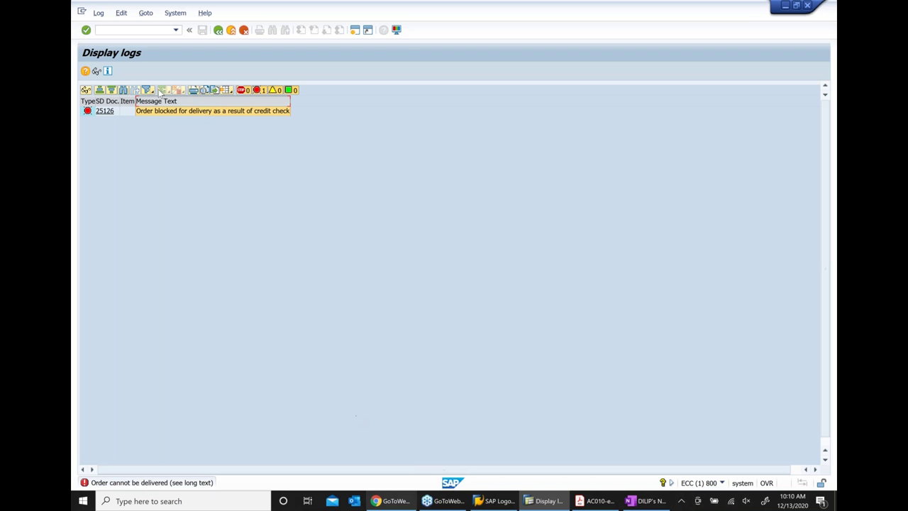
pyautogui.click(640, 502)
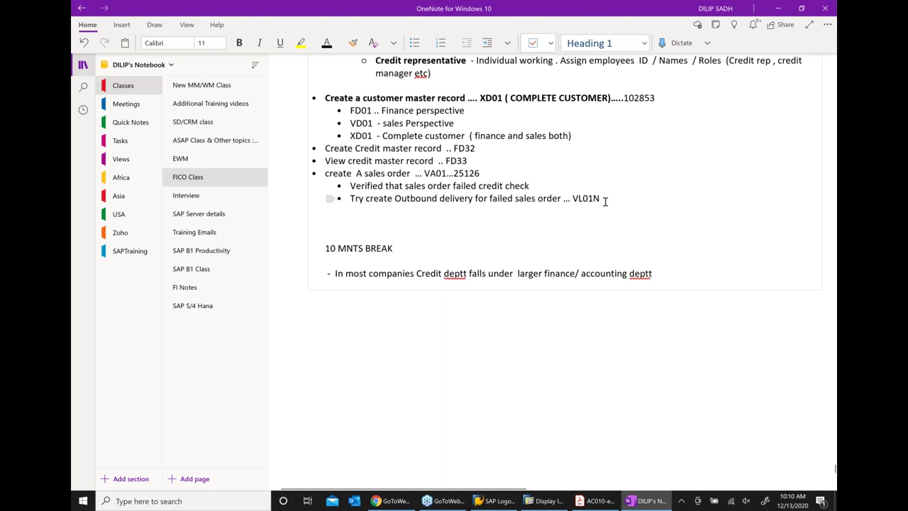
# Add a top-level bullet 'Release sales order from credit check' below the VL01N line
pyautogui.click(605, 201)
pyautogui.press('Return')
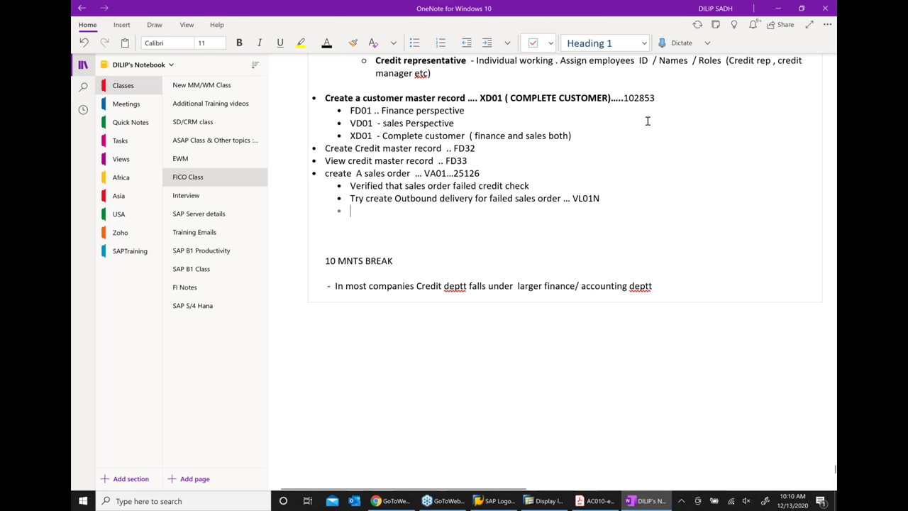
pyautogui.click(466, 42)
pyautogui.write('R')
pyautogui.press('BackSpace')
pyautogui.write('eleas')
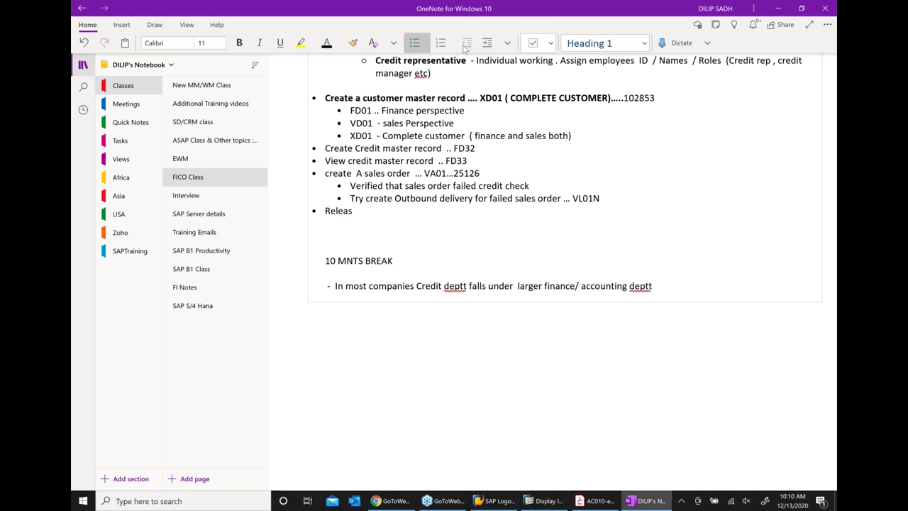
pyautogui.write('e sale')
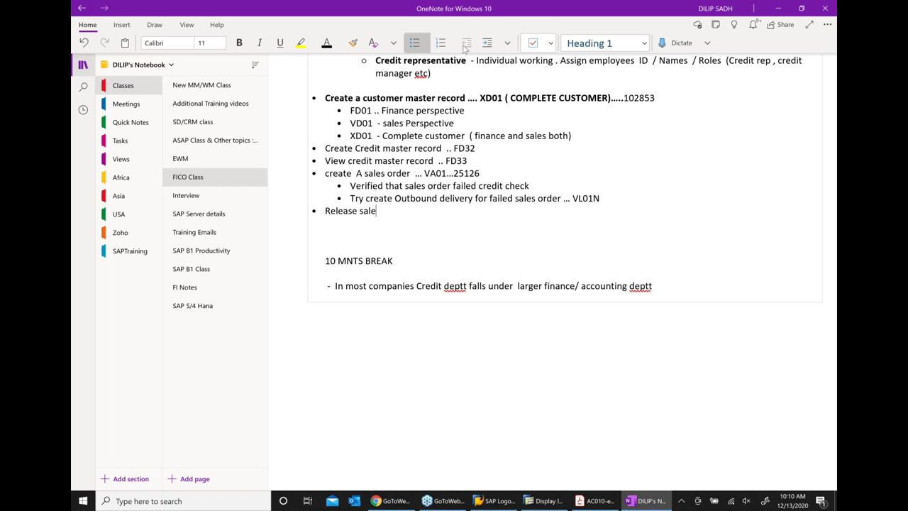
pyautogui.write('s order from c')
pyautogui.write('redit check')
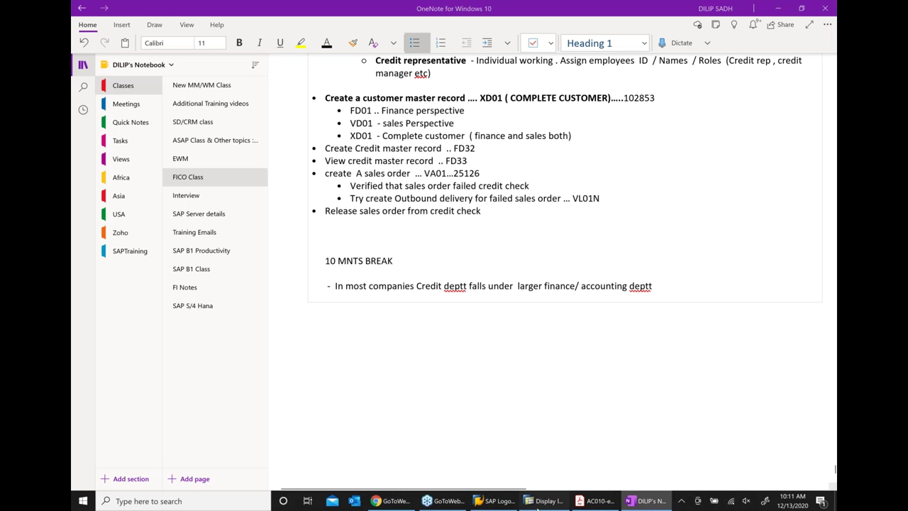
pyautogui.click(549, 500)
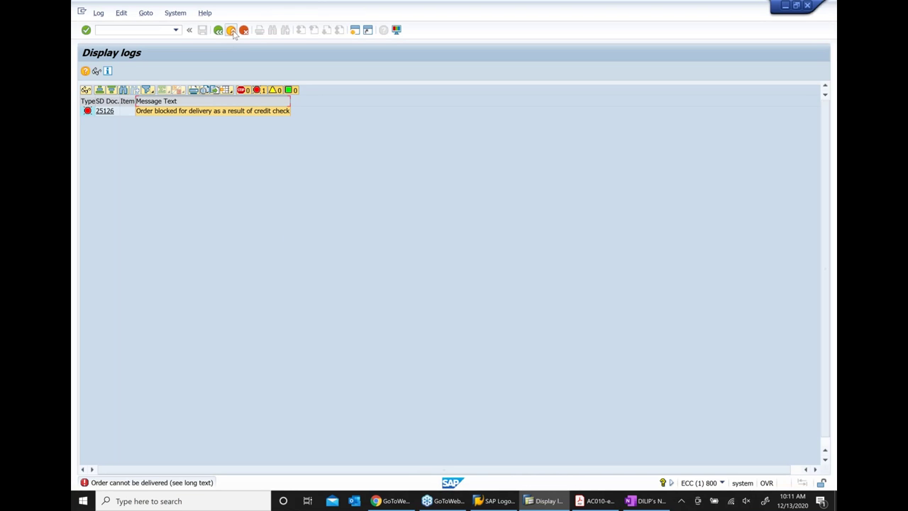
# Go back from Display logs, then exit Create Outbound Delivery to Easy Access
pyautogui.click(231, 31)
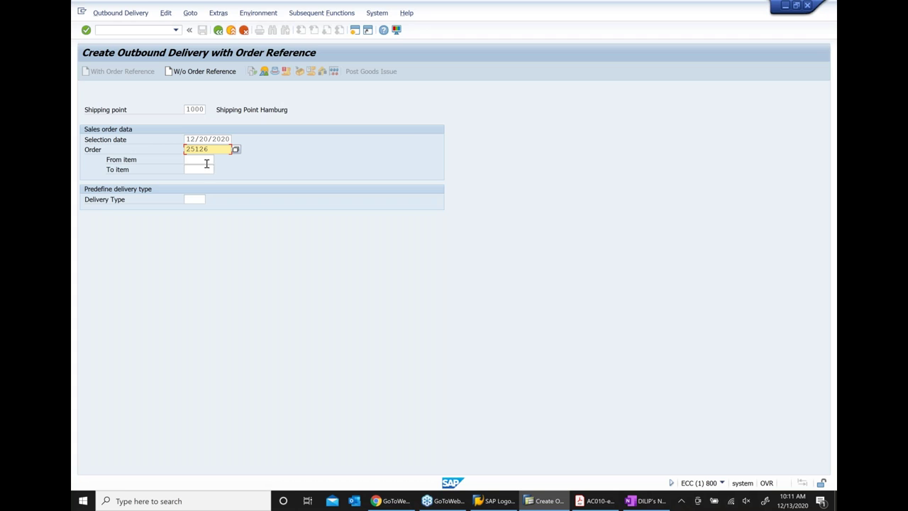
pyautogui.click(230, 32)
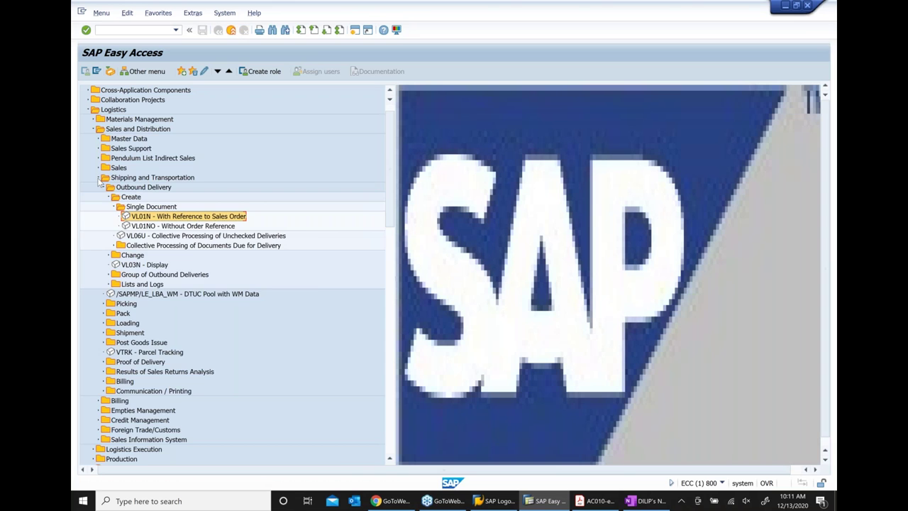
# Browse to the credit management SD Documents folder and select the VKM3 transaction
pyautogui.click(99, 177)
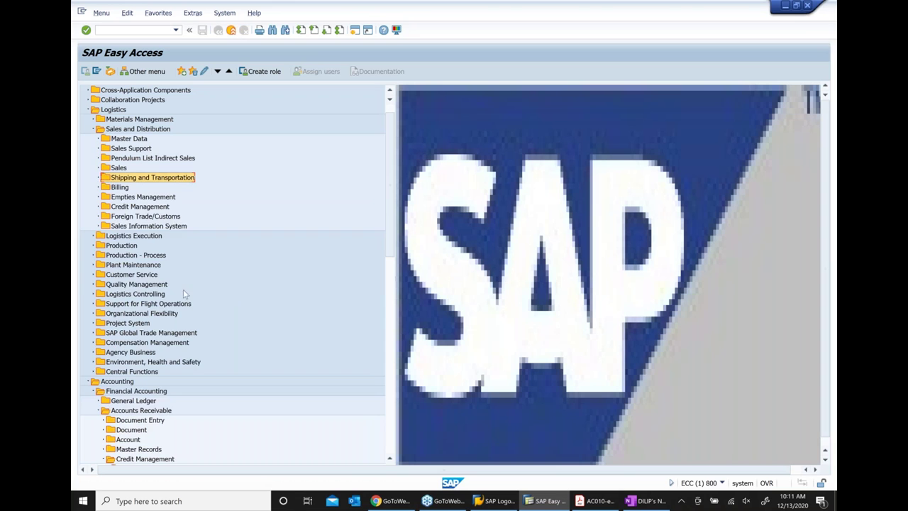
pyautogui.scroll(-5, 196, 295)
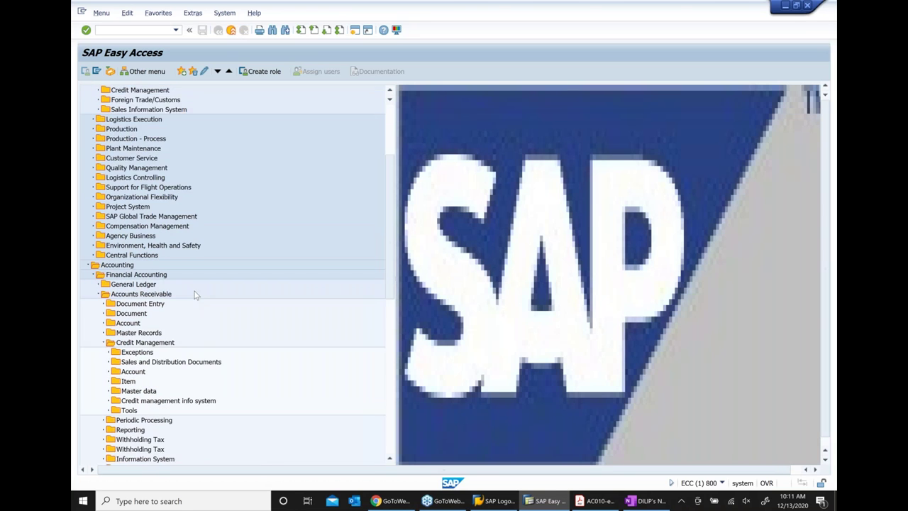
pyautogui.scroll(-2, 197, 295)
pyautogui.click(135, 275)
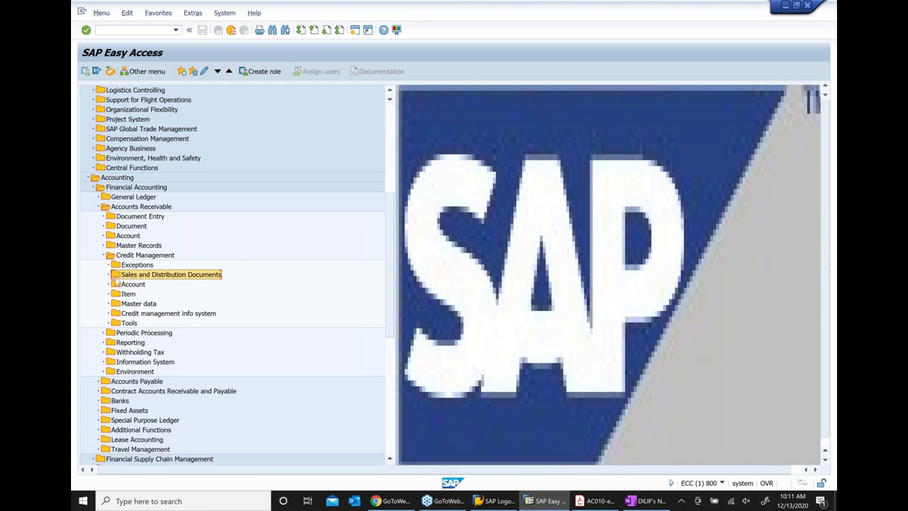
pyautogui.click(109, 274)
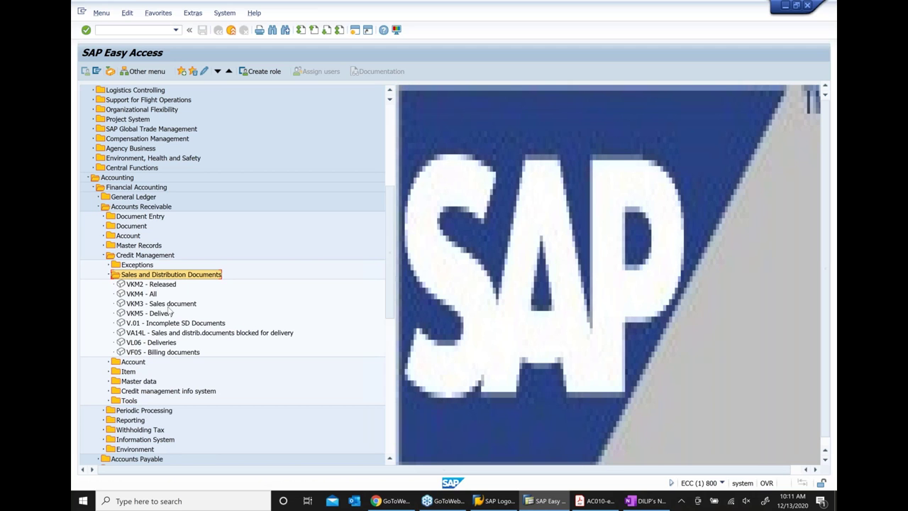
pyautogui.click(168, 306)
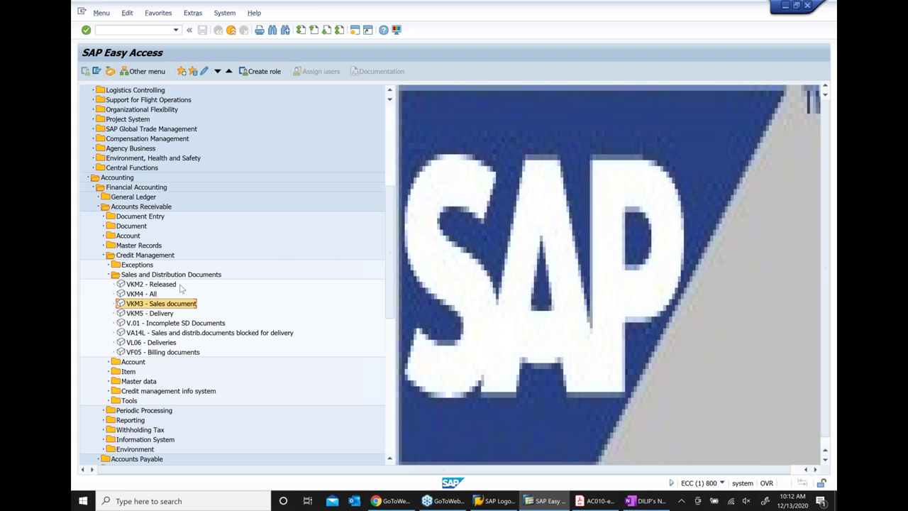
# Explore the Sales and Distribution Credit Management folders and their master data transactions
pyautogui.scroll(5, 179, 287)
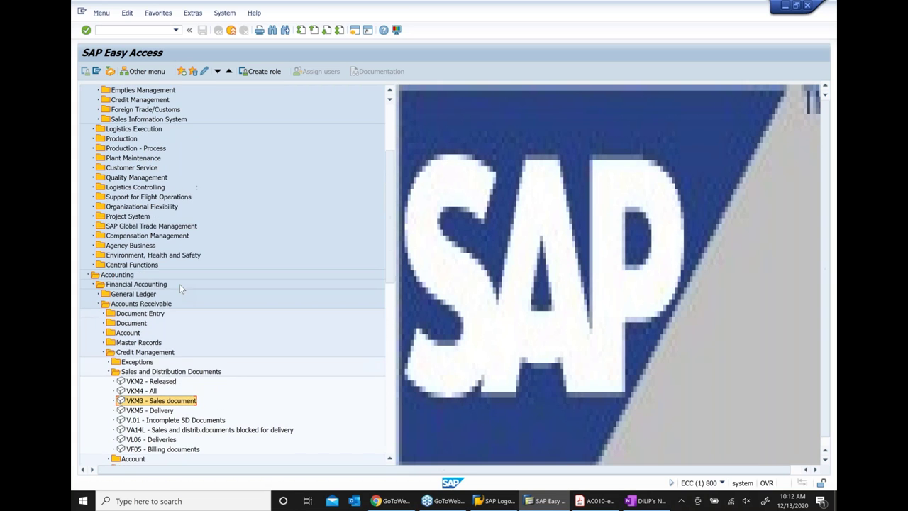
pyautogui.scroll(3, 214, 324)
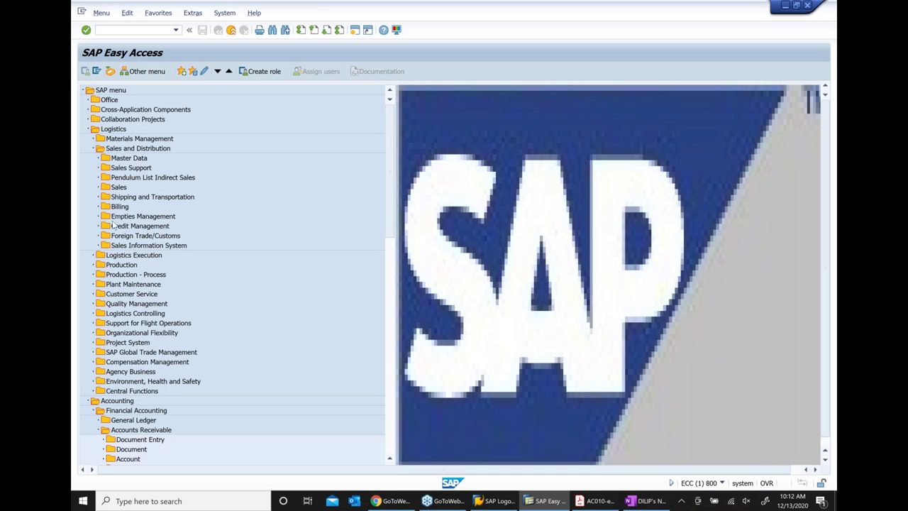
pyautogui.click(133, 227)
pyautogui.click(99, 226)
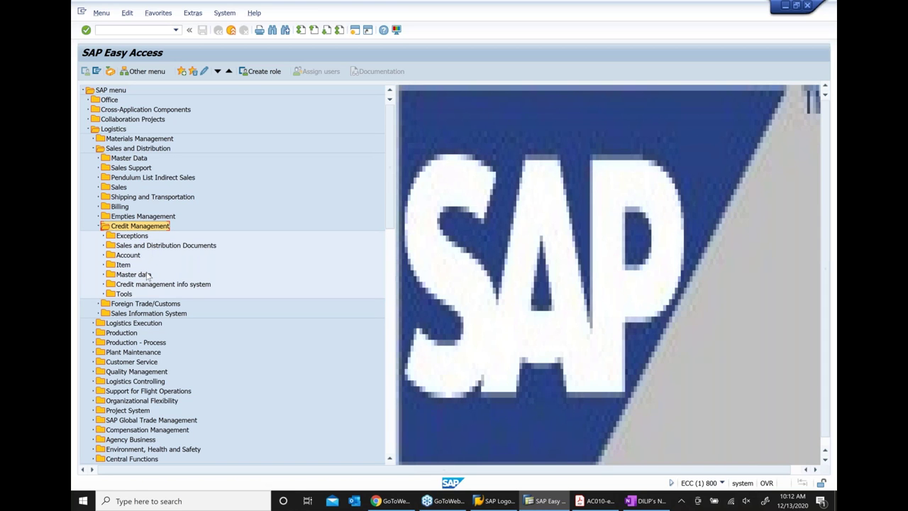
pyautogui.click(142, 245)
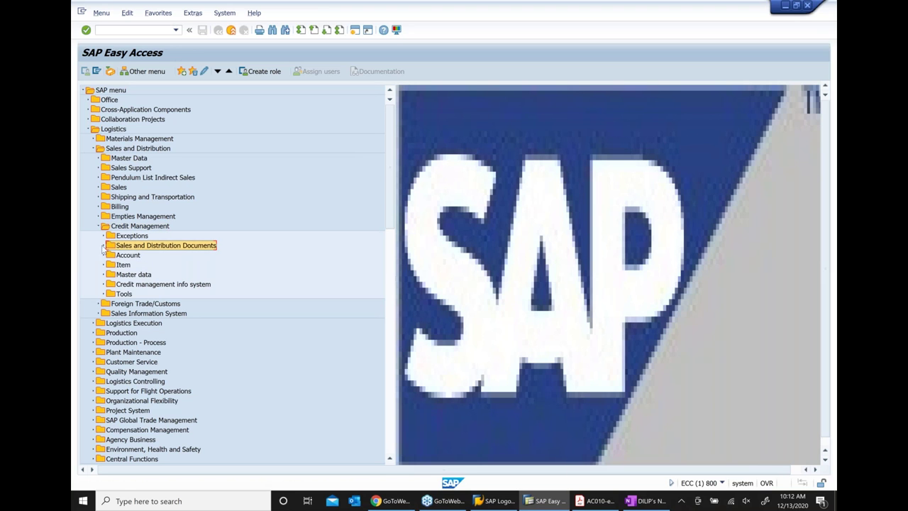
pyautogui.doubleClick(128, 274)
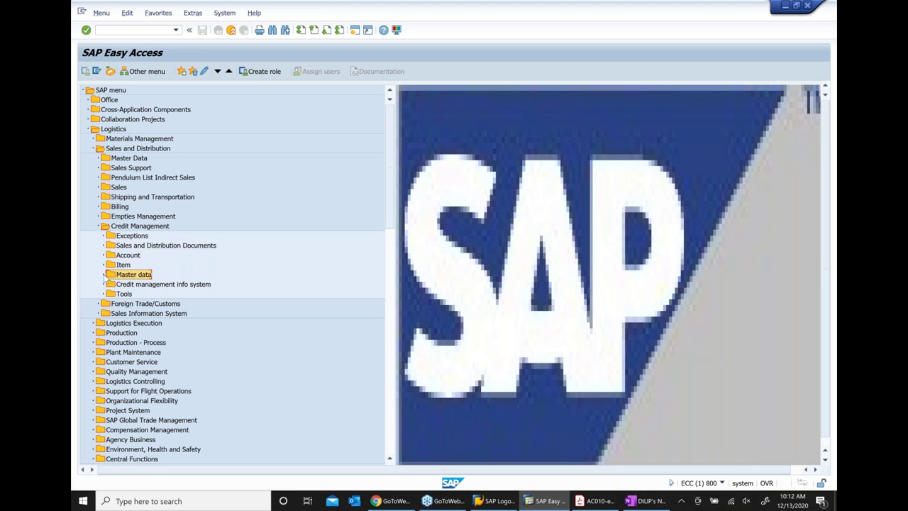
pyautogui.click(138, 286)
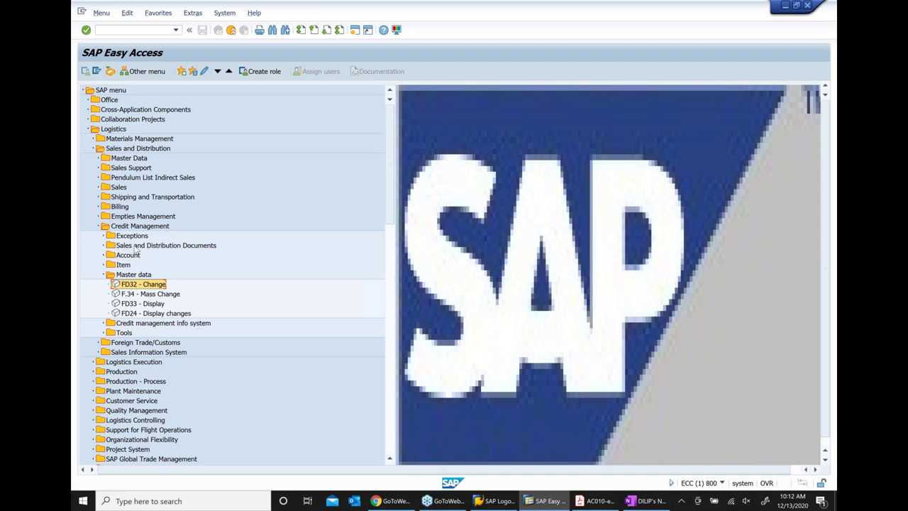
pyautogui.click(135, 247)
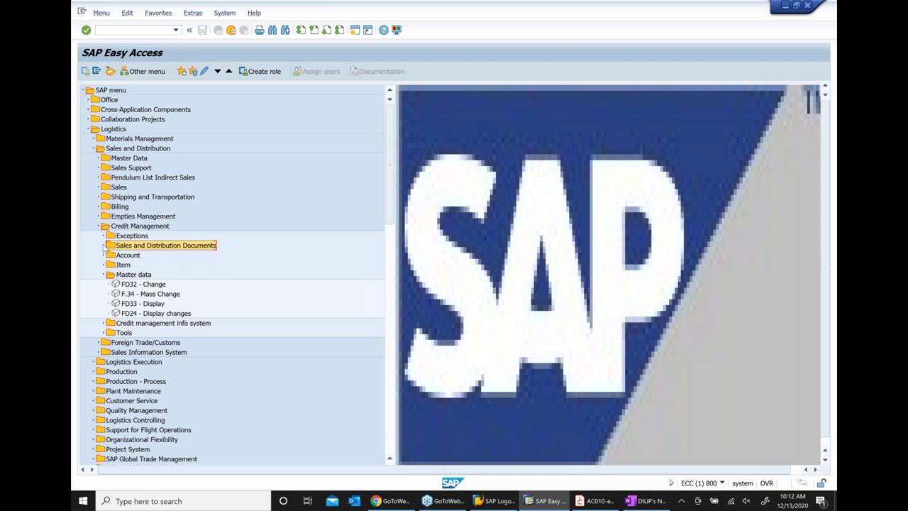
pyautogui.click(104, 246)
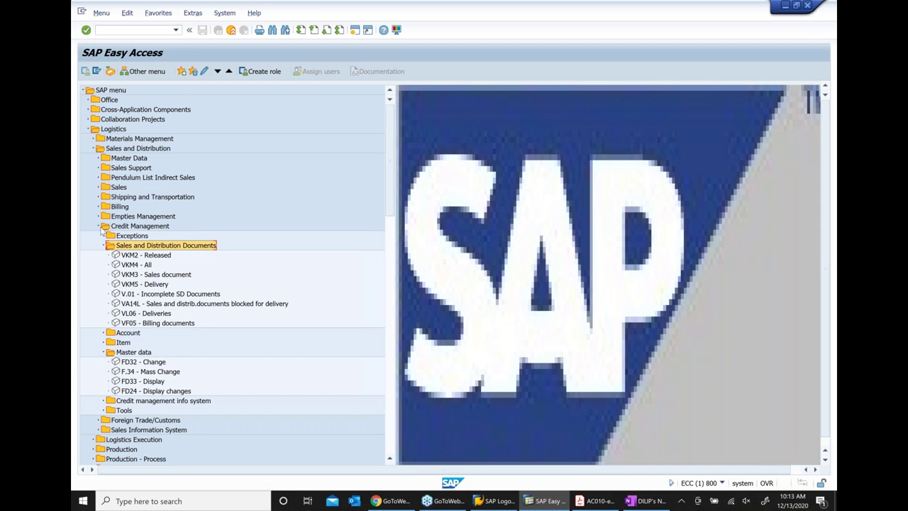
# Collapse those branches and launch VKM3 from Accounts Receivable > Credit Management > SD Documents
pyautogui.click(99, 225)
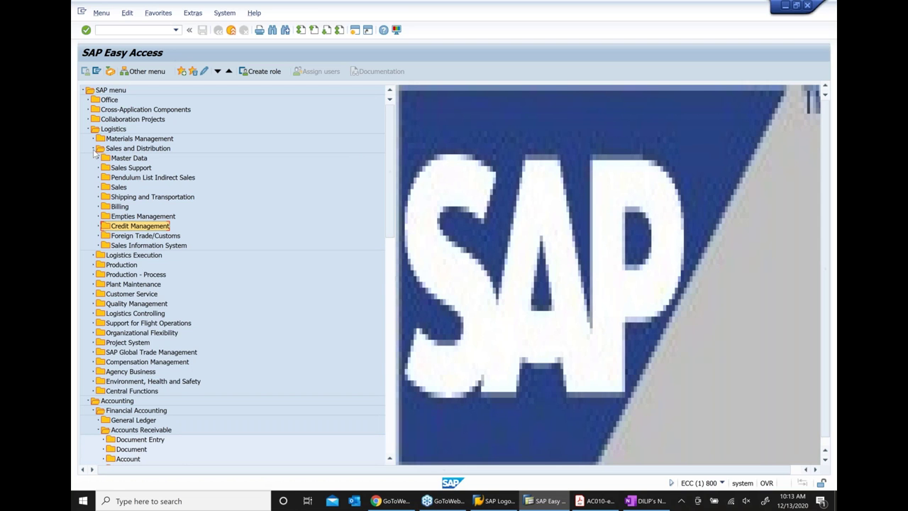
pyautogui.click(93, 150)
pyautogui.scroll(-3, 172, 385)
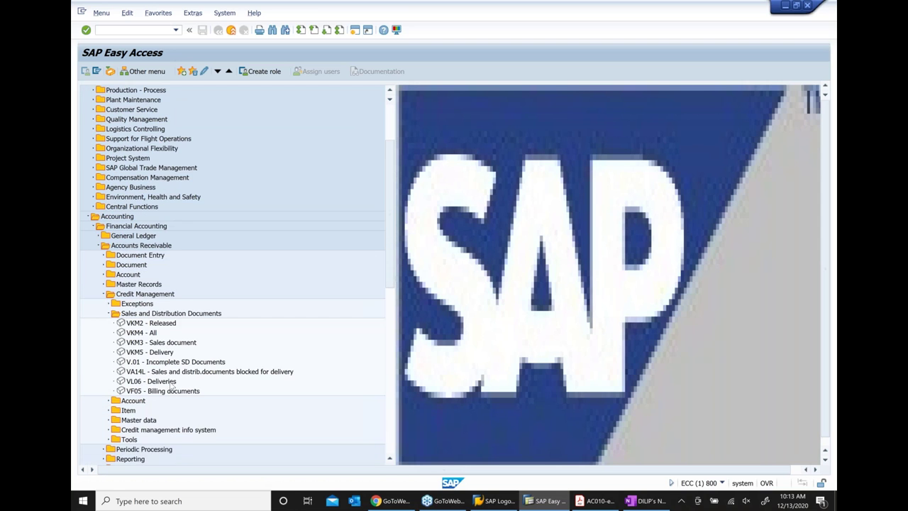
pyautogui.click(161, 344)
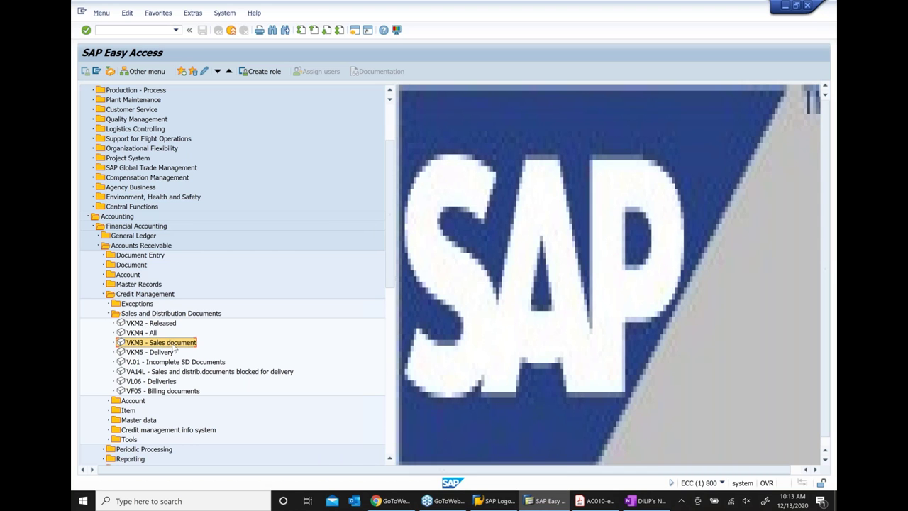
pyautogui.doubleClick(173, 344)
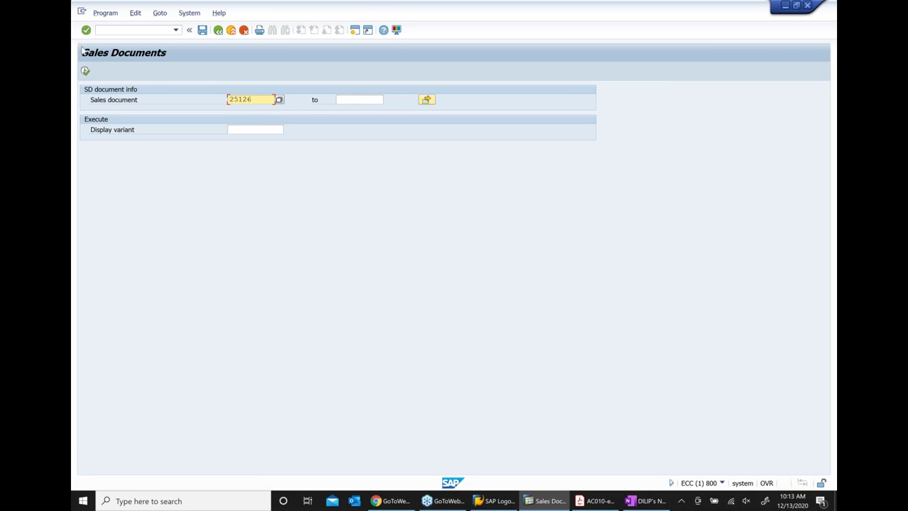
# Execute the VKM3 selection to list blocked sales document 25126
pyautogui.click(85, 71)
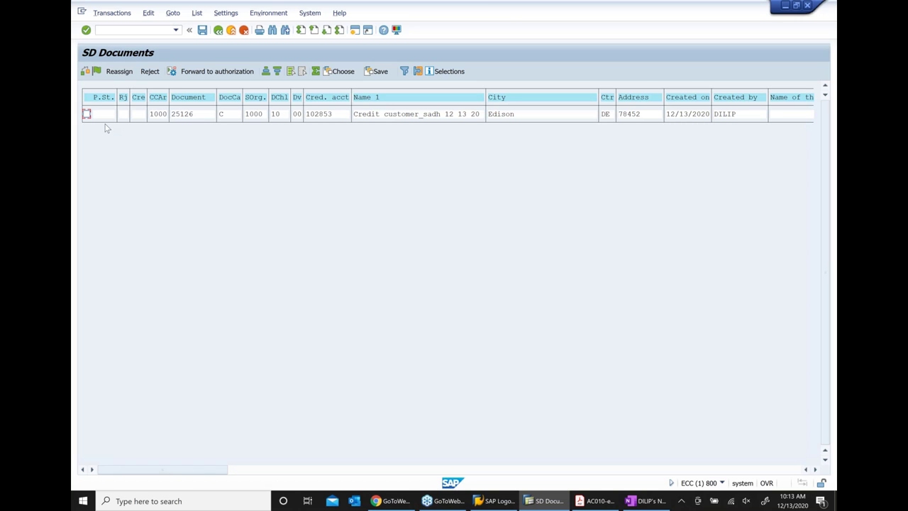
# Release SD document 25126 from the credit block and save the release
pyautogui.click(87, 114)
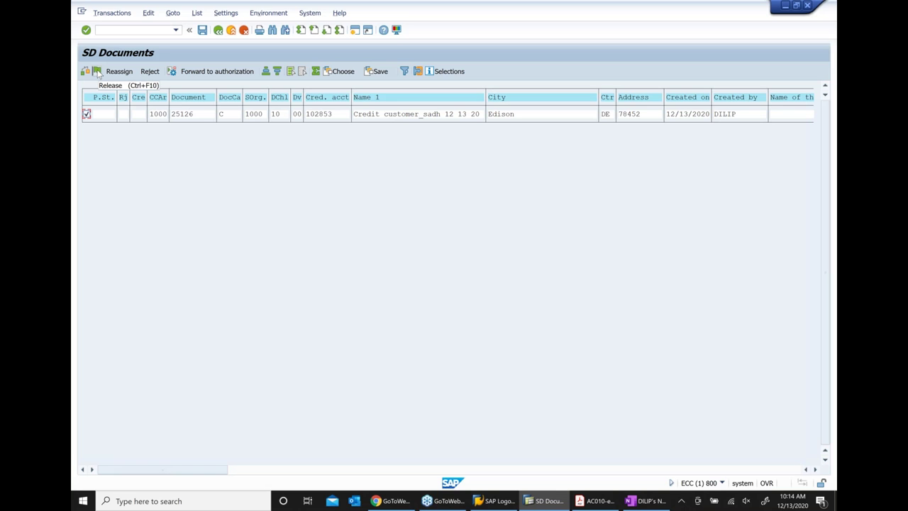
pyautogui.click(97, 73)
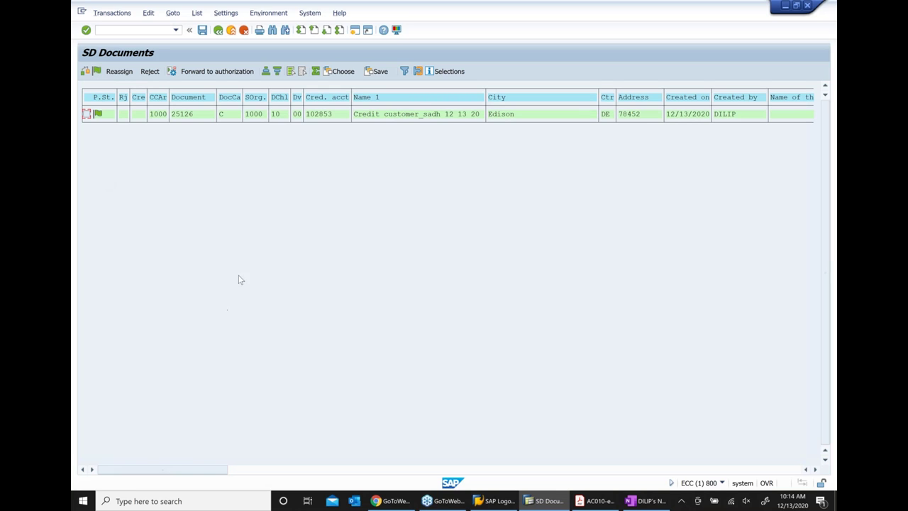
pyautogui.click(203, 31)
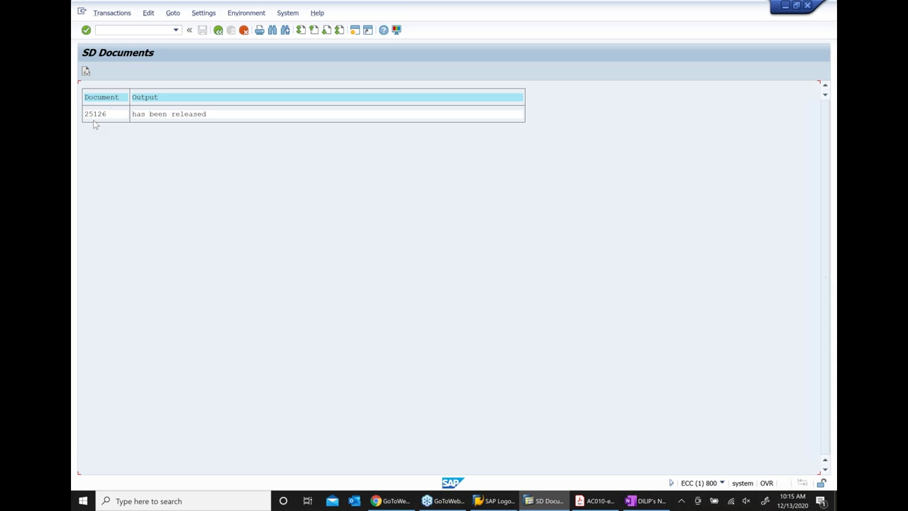
# In OneNote, append '... VKM3' to the 'Release sales order from credit check' note
pyautogui.click(648, 505)
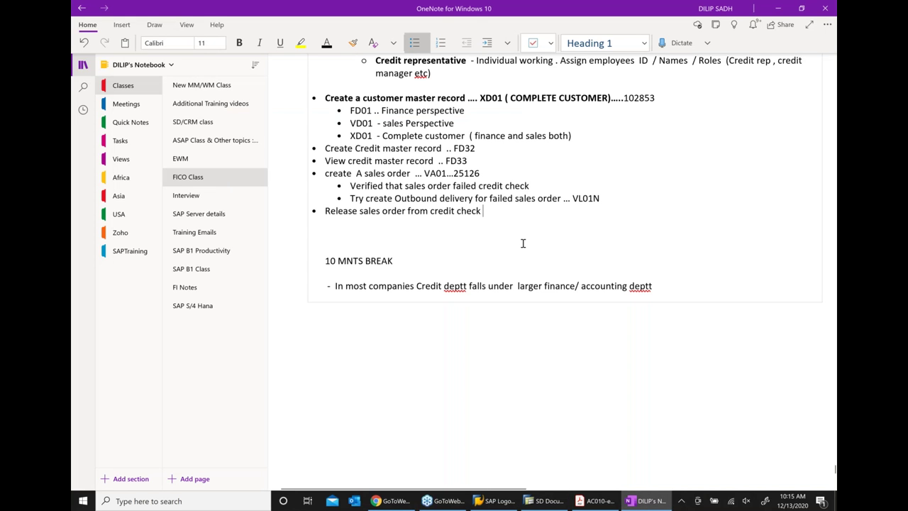
pyautogui.write('... VKM3')
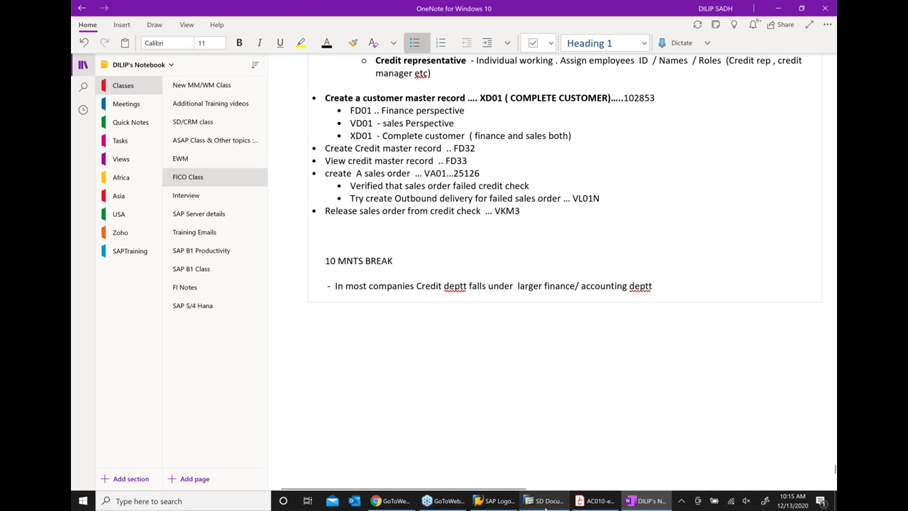
# Back out of the release log and sales document list to the SAP Easy Access menu
pyautogui.click(545, 500)
pyautogui.click(217, 35)
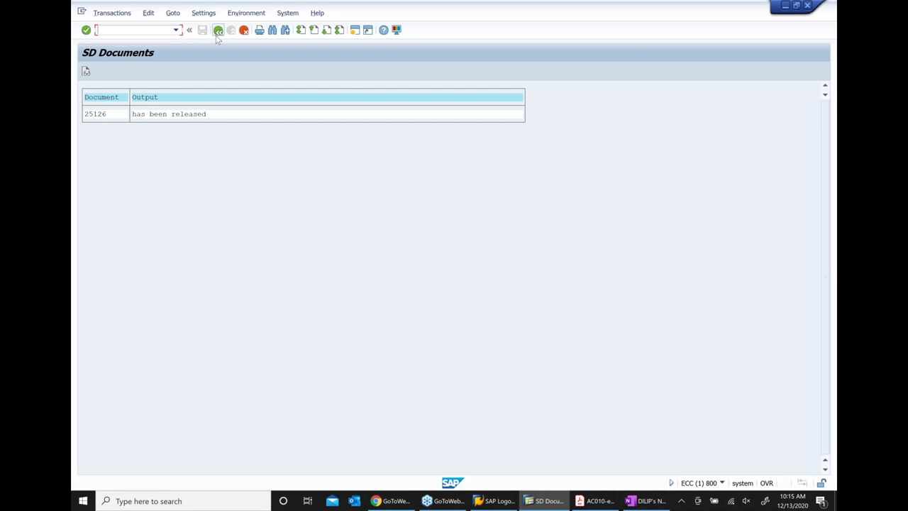
pyautogui.click(218, 33)
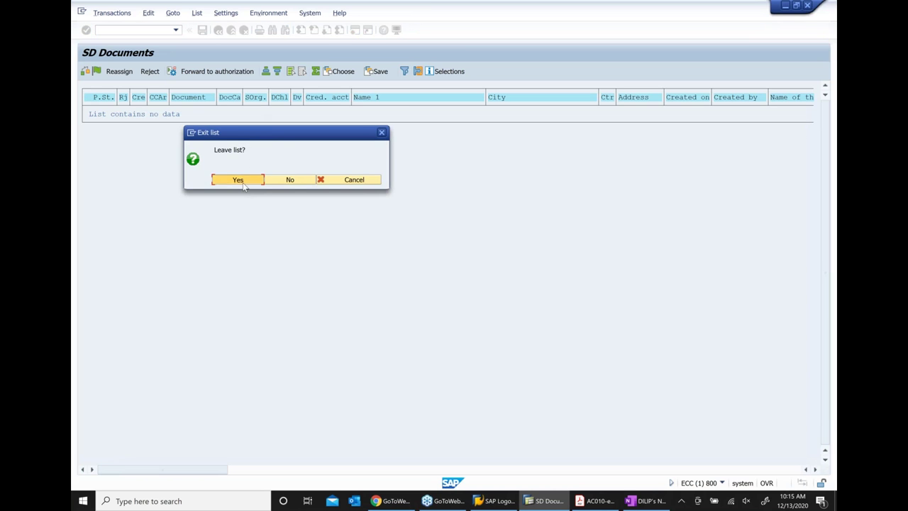
pyautogui.click(242, 183)
pyautogui.click(218, 30)
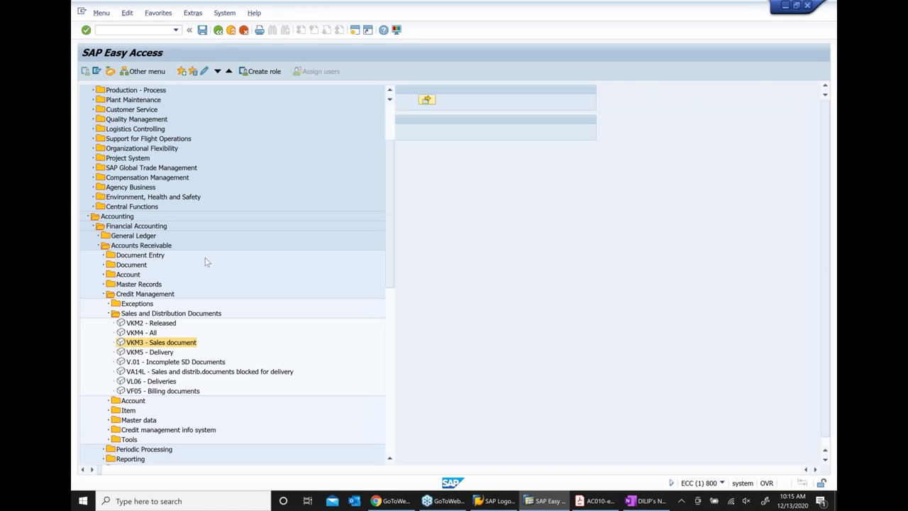
# Start VL01N from Sales and Distribution > Shipping and Transportation for order 25126
pyautogui.scroll(3, 213, 273)
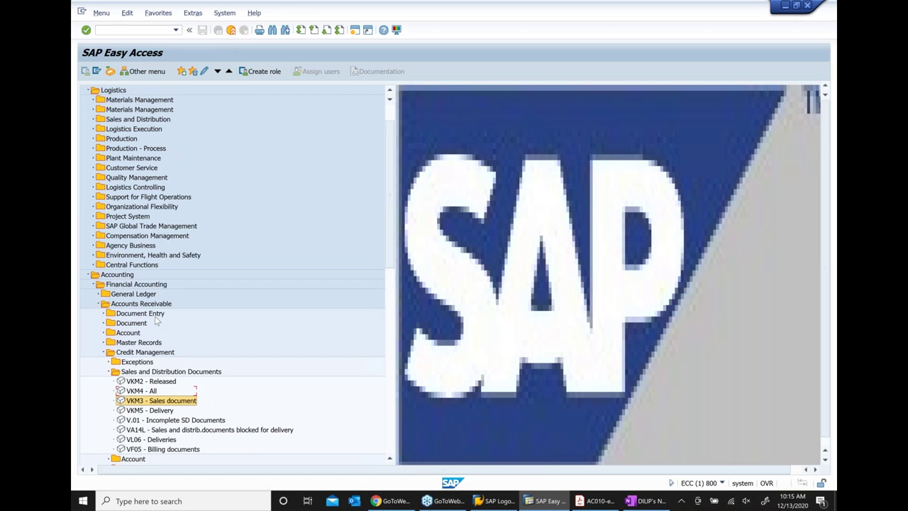
pyautogui.scroll(1, 156, 320)
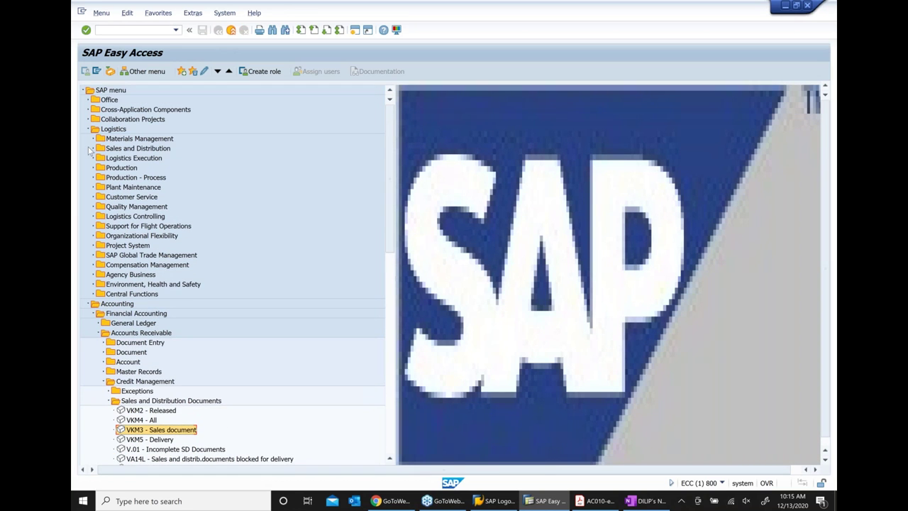
pyautogui.click(94, 148)
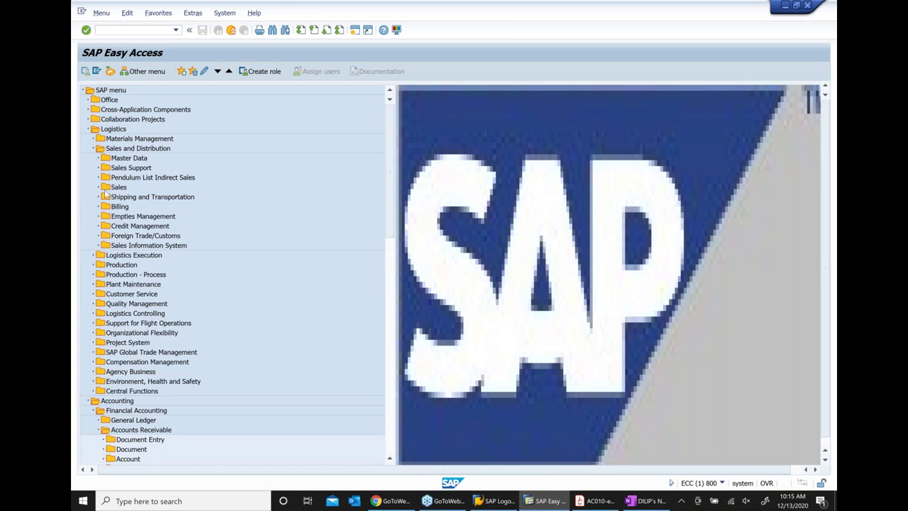
pyautogui.click(99, 198)
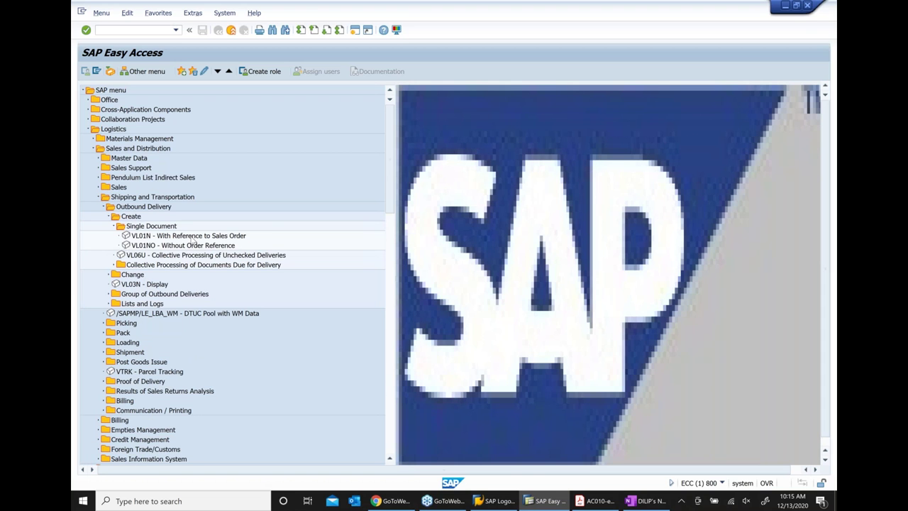
pyautogui.doubleClick(192, 237)
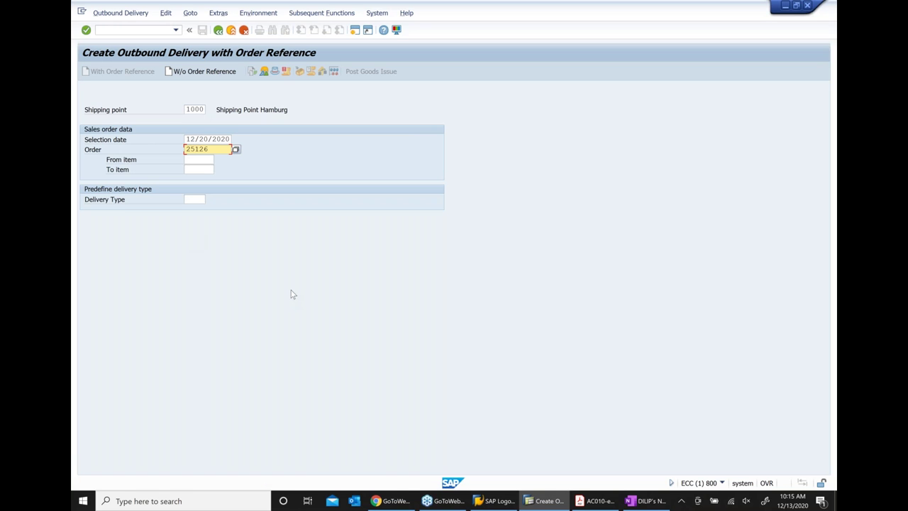
# Build the delivery overview for order 25126 (material 14798, 100 EA), then return to OneNote
pyautogui.press('Return')
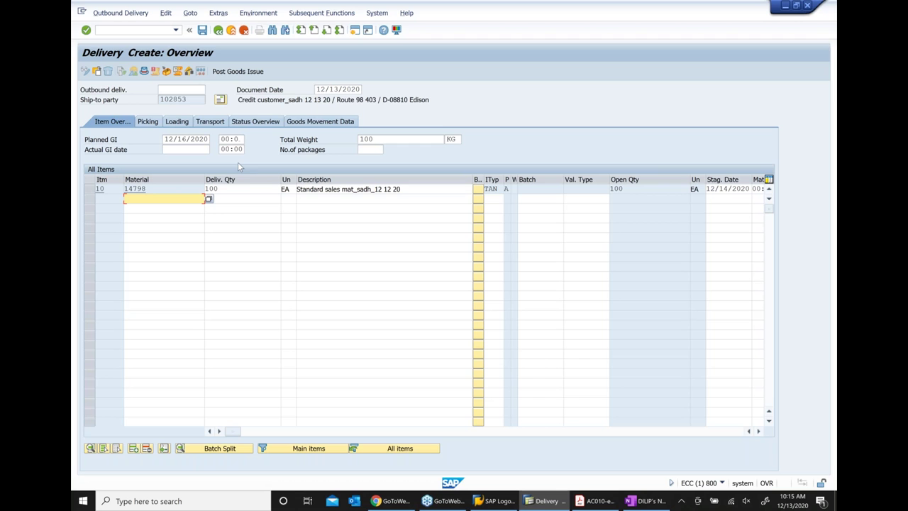
pyautogui.click(641, 501)
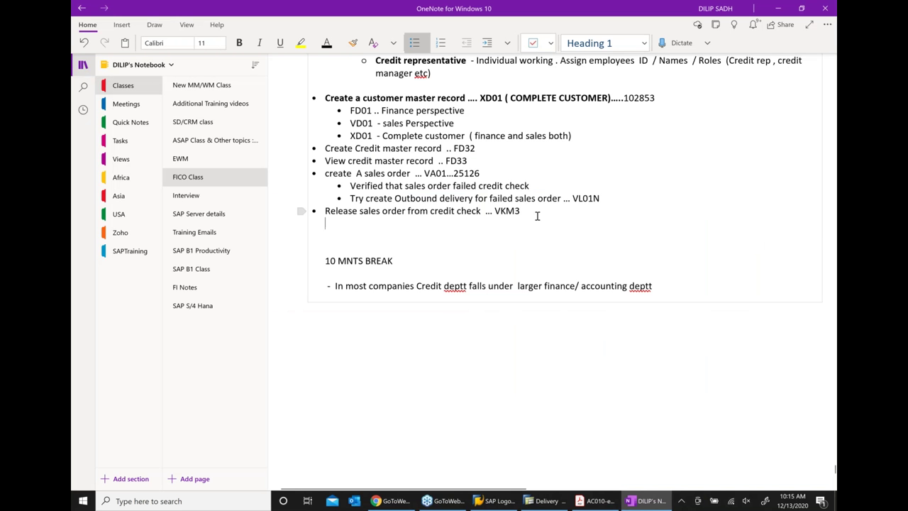
# Add an indented bullet 'Create Outbound delivery .. VL01N' below the VKM3 note
pyautogui.press('Return')
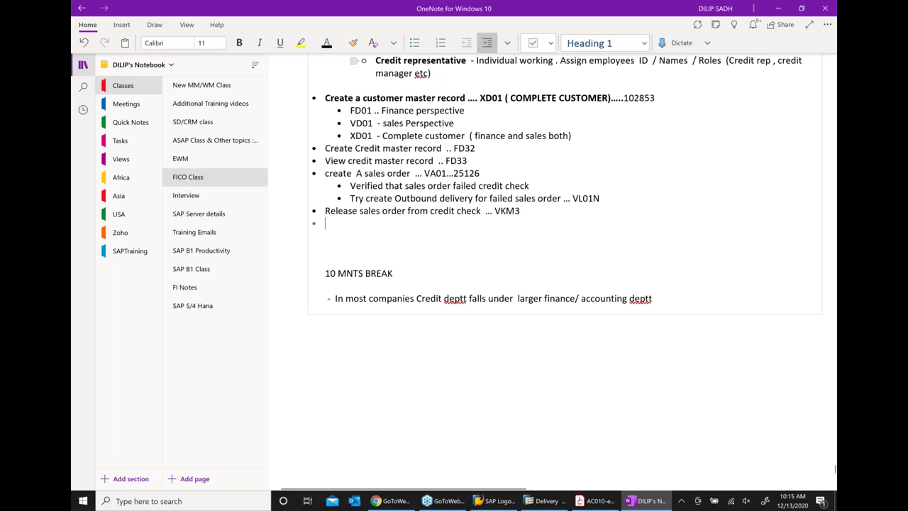
pyautogui.click(486, 42)
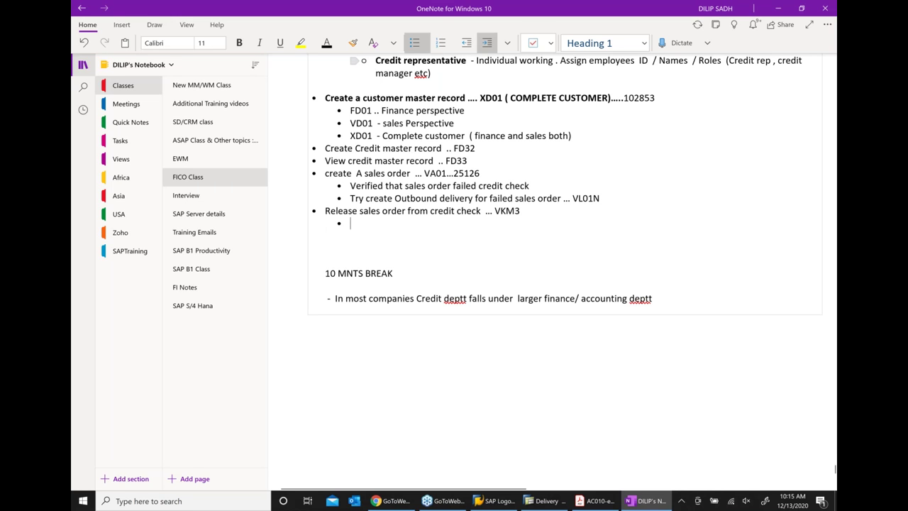
pyautogui.write('cREATE')
pyautogui.press('BackSpace')
pyautogui.press('BackSpace')
pyautogui.press('BackSpace')
pyautogui.press('BackSpace')
pyautogui.press('BackSpace')
pyautogui.press('BackSpace')
pyautogui.write('C')
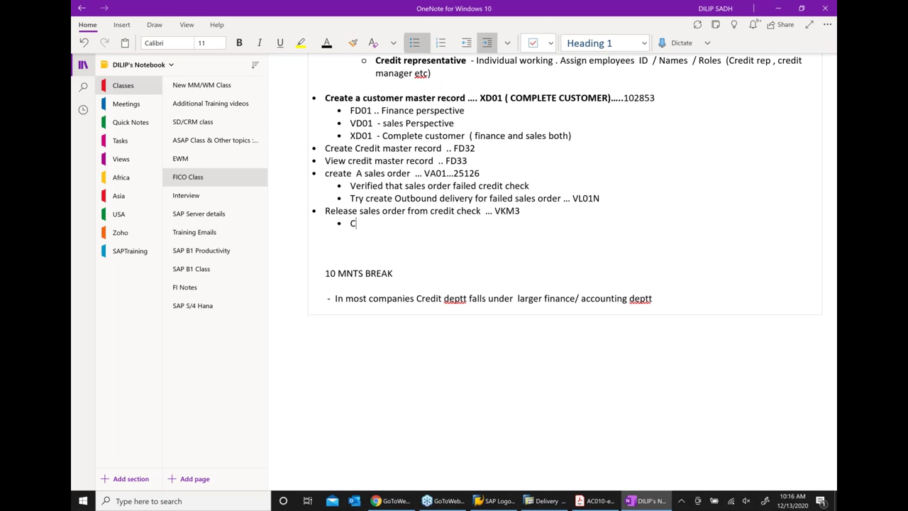
pyautogui.write('reate Outbound diever')
pyautogui.press('BackSpace')
pyautogui.press('BackSpace')
pyautogui.press('BackSpace')
pyautogui.press('BackSpace')
pyautogui.press('BackSpace')
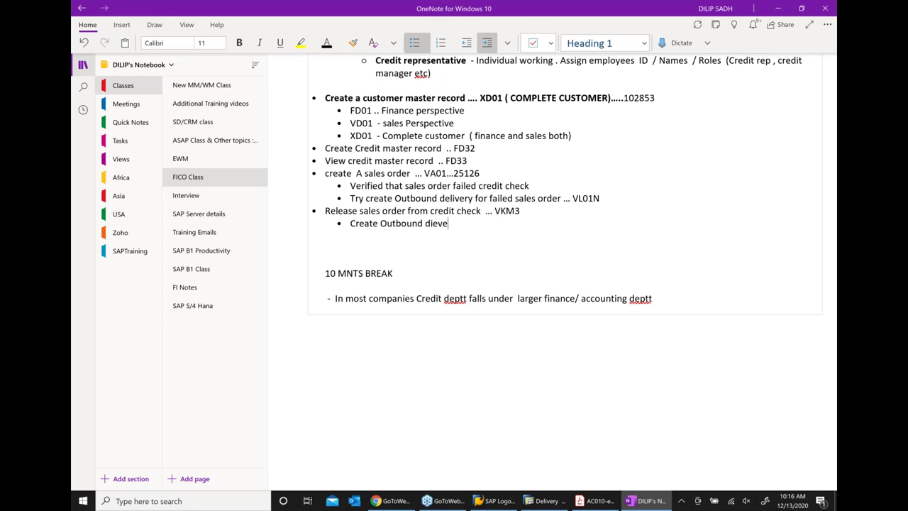
pyautogui.write('elivery')
pyautogui.write('.. VL01N')
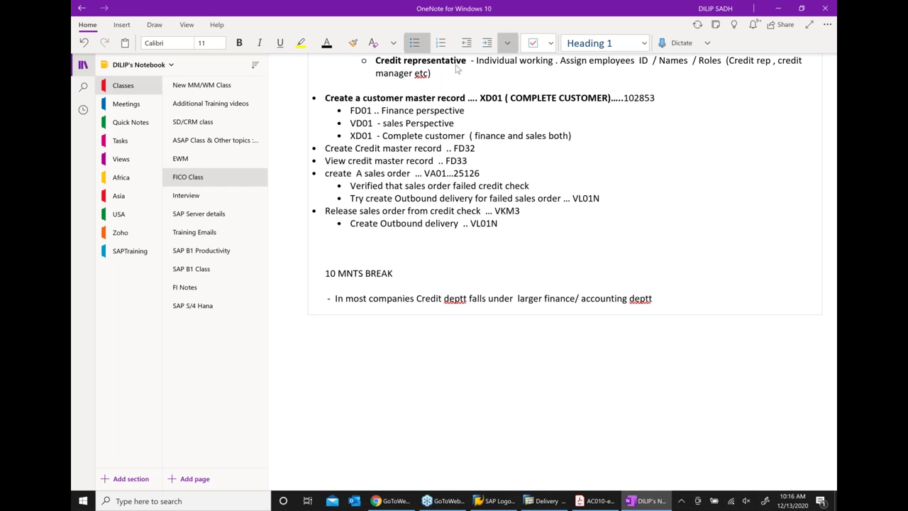
# Add the indented sub-point 'Delivery was failed' under the failed delivery attempt line
pyautogui.click(607, 200)
pyautogui.press('Return')
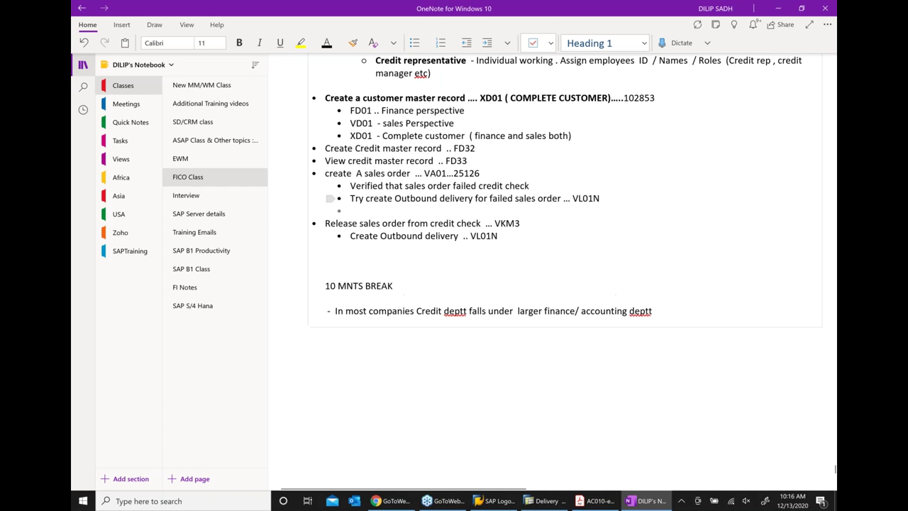
pyautogui.click(487, 43)
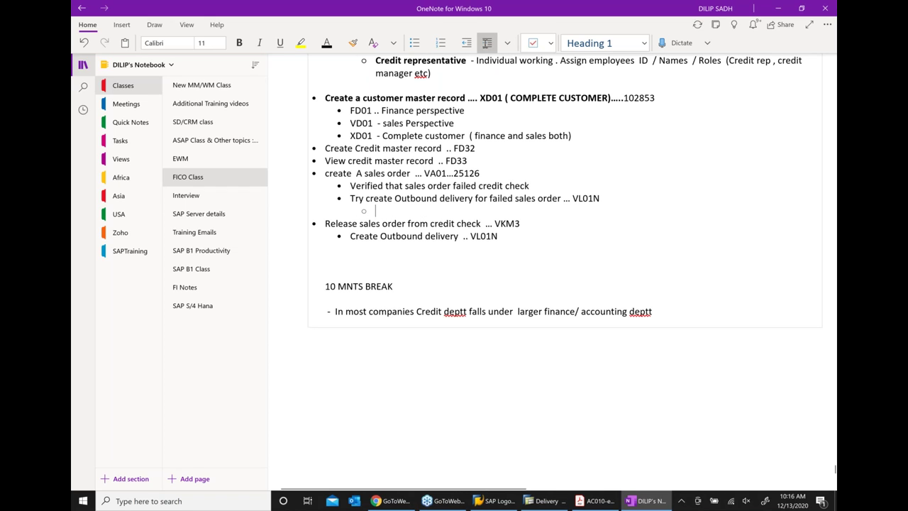
pyautogui.write('DELIVE')
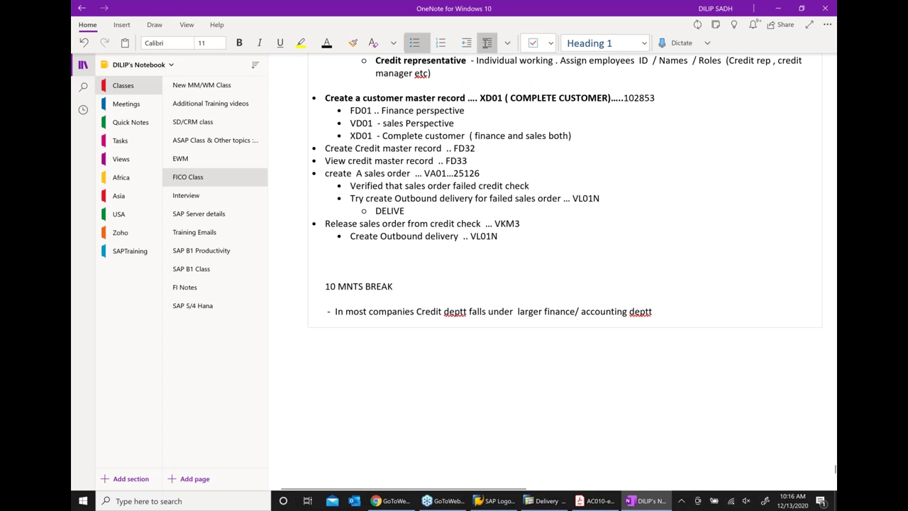
pyautogui.write('RY')
pyautogui.press('BackSpace')
pyautogui.press('BackSpace')
pyautogui.press('BackSpace')
pyautogui.press('BackSpace')
pyautogui.press('BackSpace')
pyautogui.press('BackSpace')
pyautogui.press('BackSpace')
pyautogui.write('e')
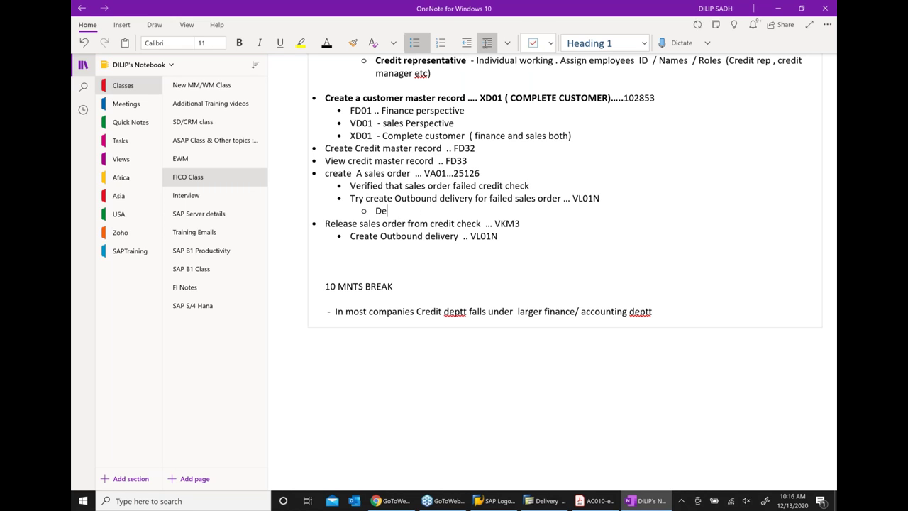
pyautogui.write('livery was failed')
# Add the indented sub-point 'delivery is successful' under the VL01N delivery line
pyautogui.click(515, 237)
pyautogui.press('Return')
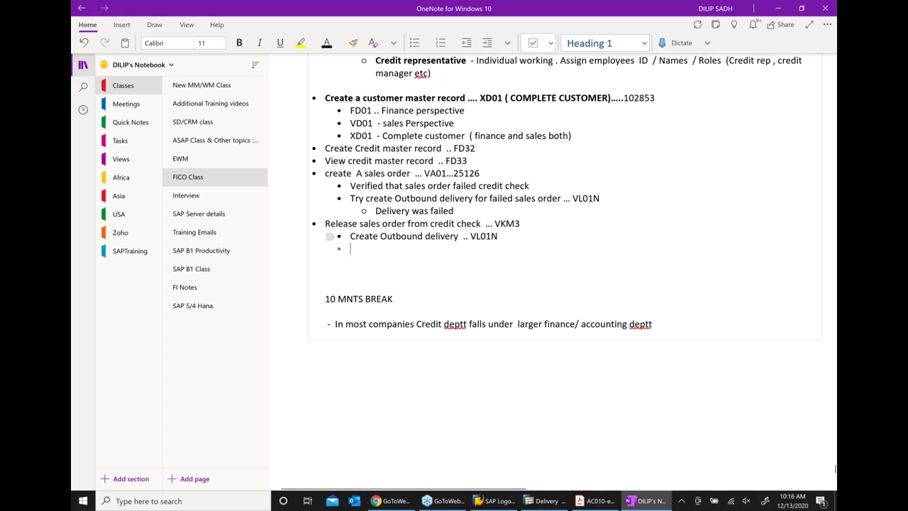
pyautogui.click(487, 43)
pyautogui.write('delivery is success')
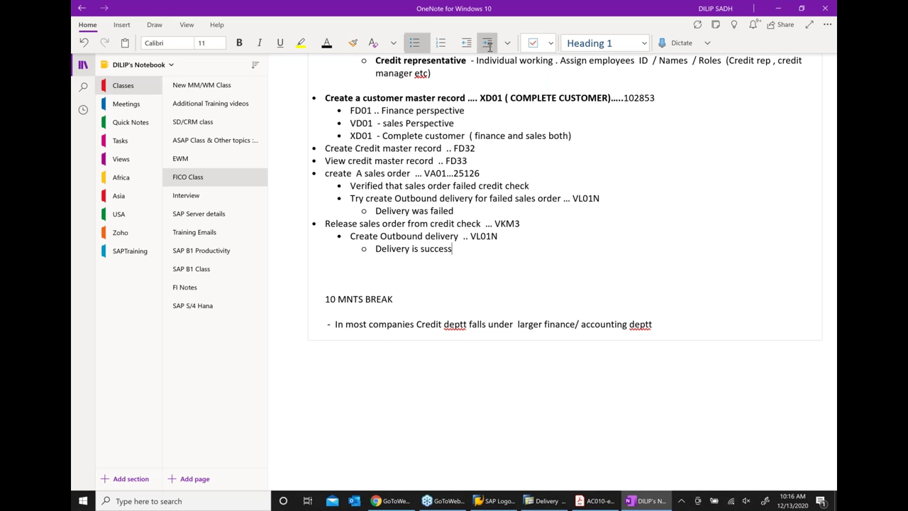
pyautogui.write('ful')
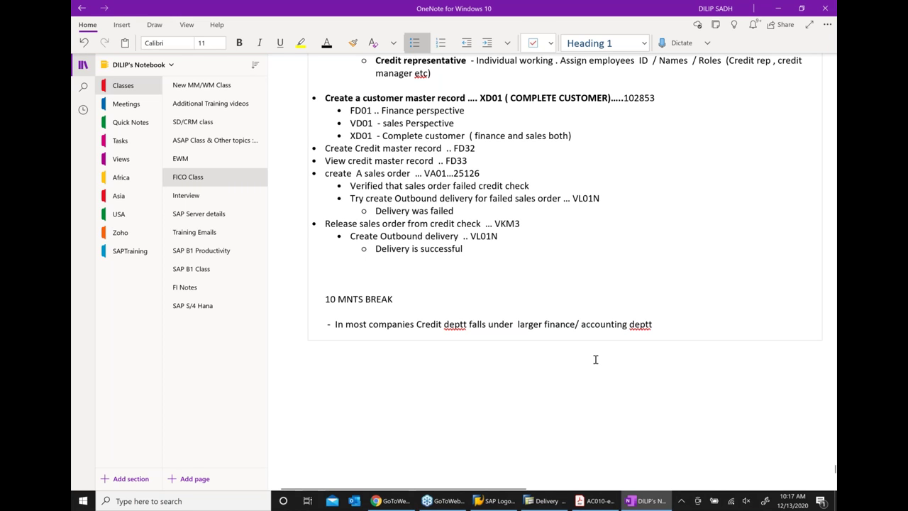
# Add a top-level bullet 'Create a Return order ... VA01 ... DOC TYPE = RE'
pyautogui.press('Return')
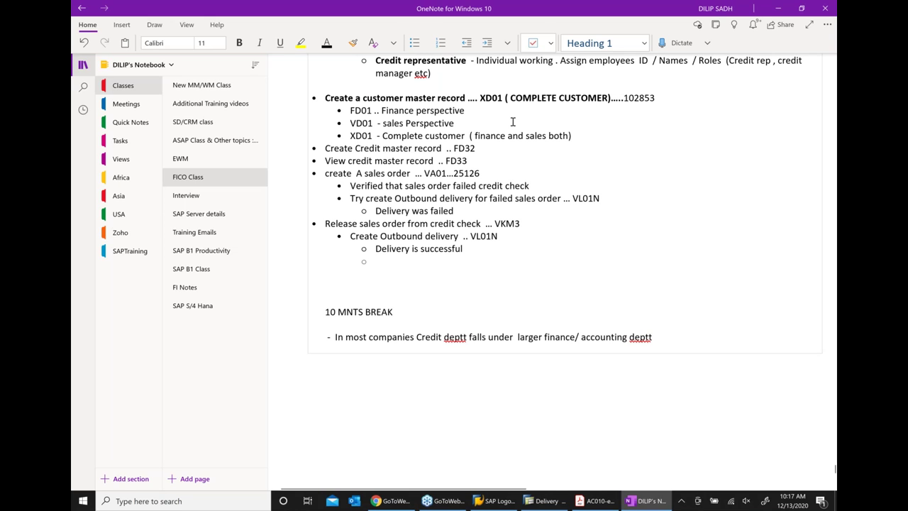
pyautogui.click(467, 43)
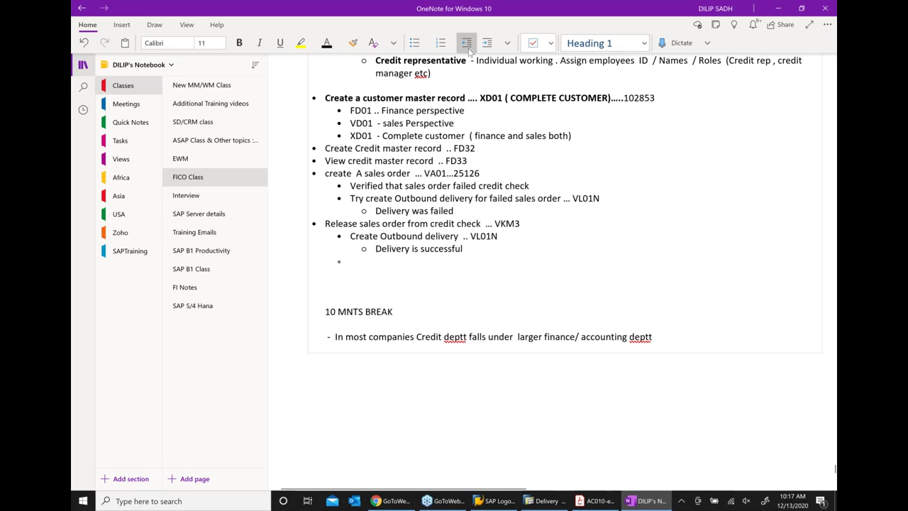
pyautogui.click(468, 49)
pyautogui.write('C')
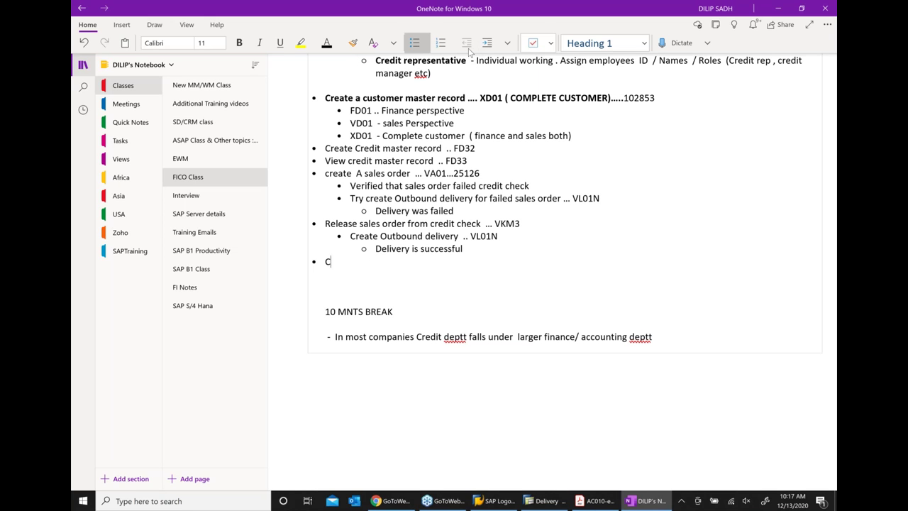
pyautogui.write('reate a Return order')
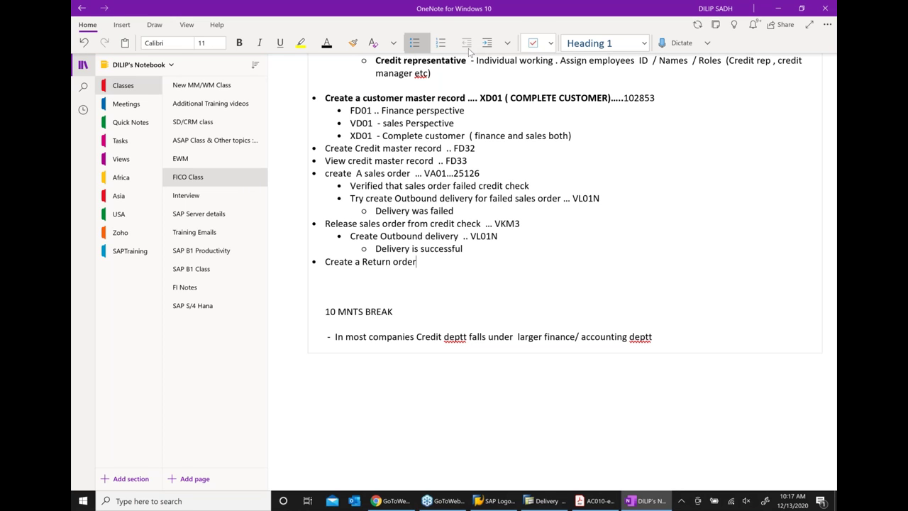
pyautogui.write(' ... VA01 ... DOC TYPE =')
pyautogui.write('RE')
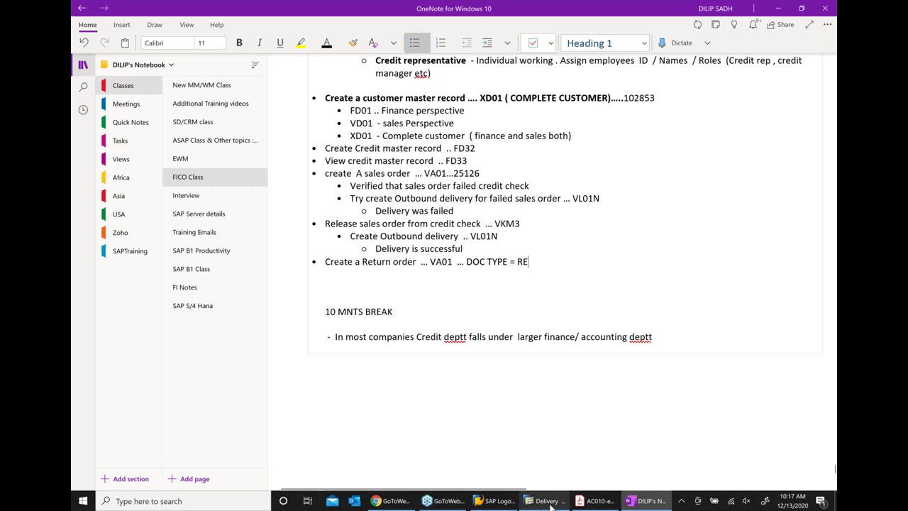
# Exit the outbound delivery screen without saving the delivery
pyautogui.click(550, 504)
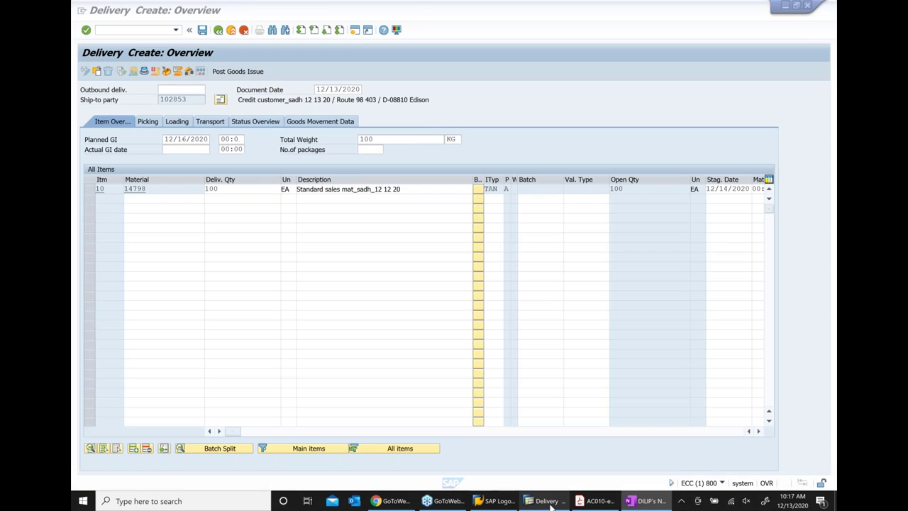
pyautogui.click(232, 30)
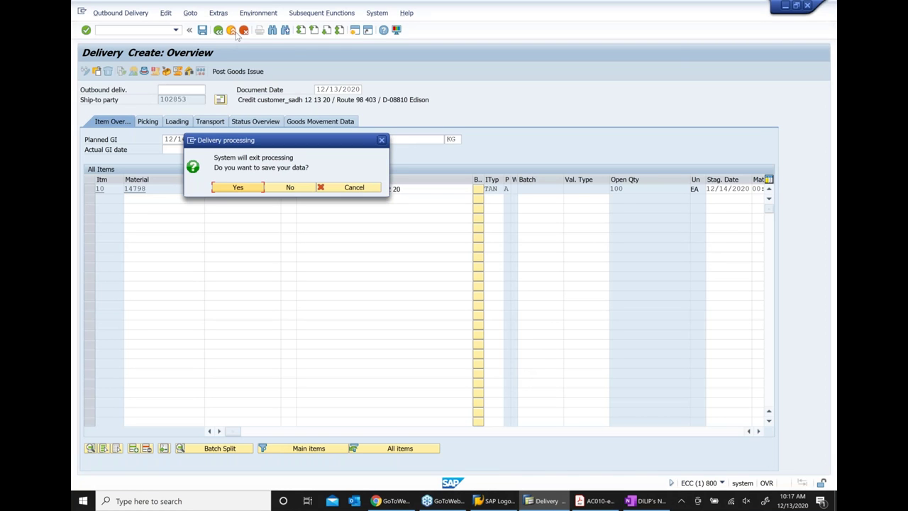
pyautogui.click(292, 187)
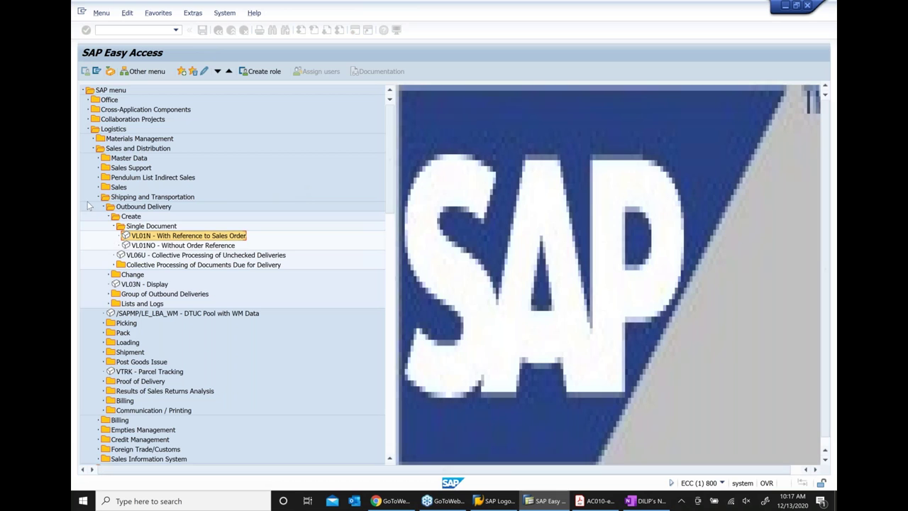
# Launch VA01 Create Sales Order from Sales > Order in the Easy Access menu
pyautogui.click(100, 196)
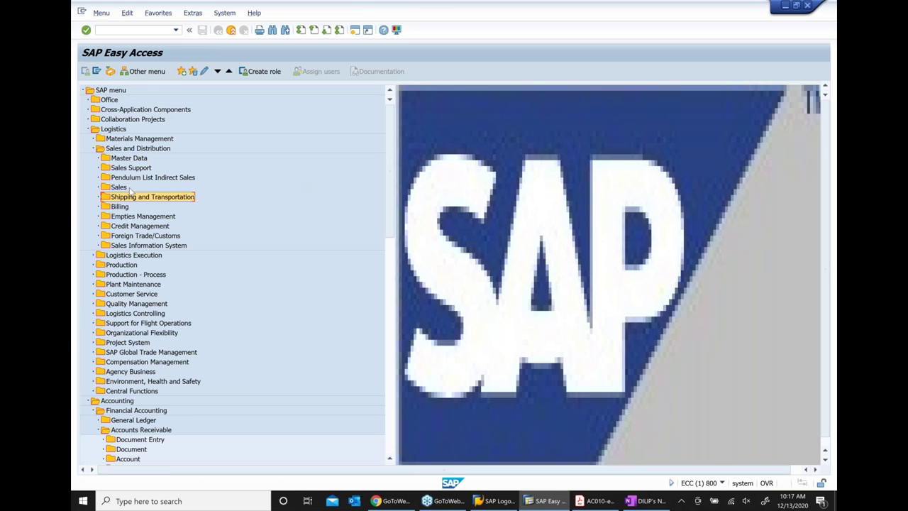
pyautogui.click(104, 188)
pyautogui.click(100, 187)
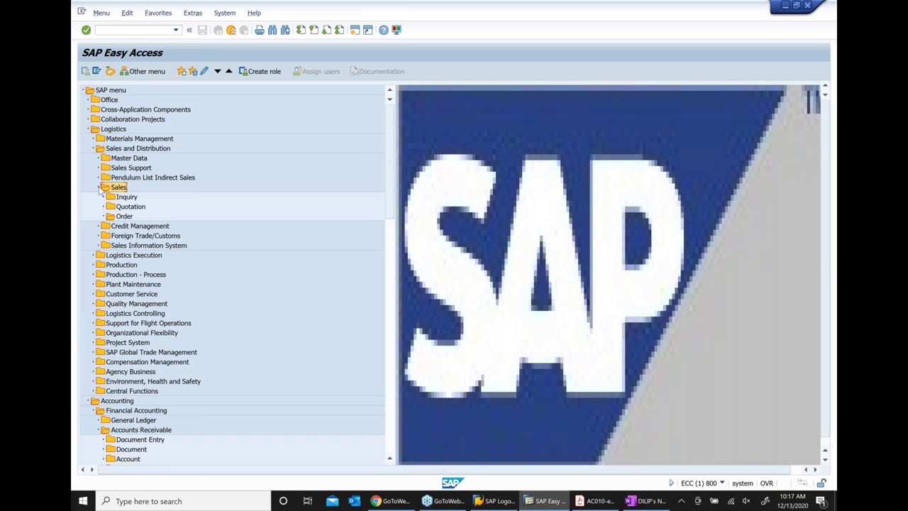
pyautogui.click(129, 227)
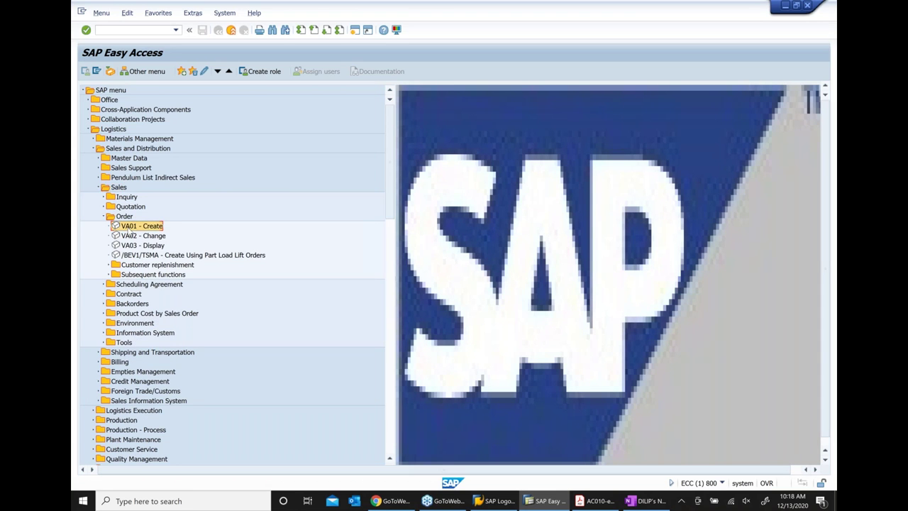
pyautogui.doubleClick(128, 230)
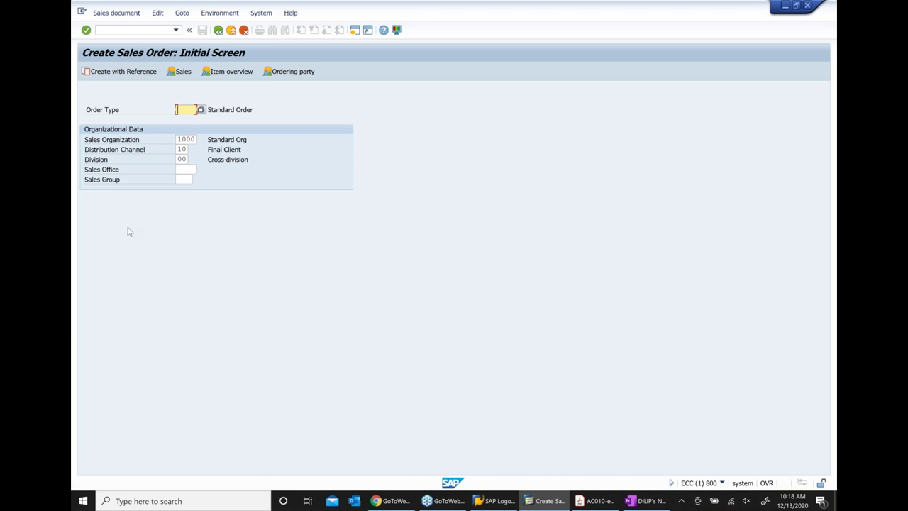
# Start an RE return order for the previously used sold-to customer with reason 102 Damaged in transit
pyautogui.write('re')
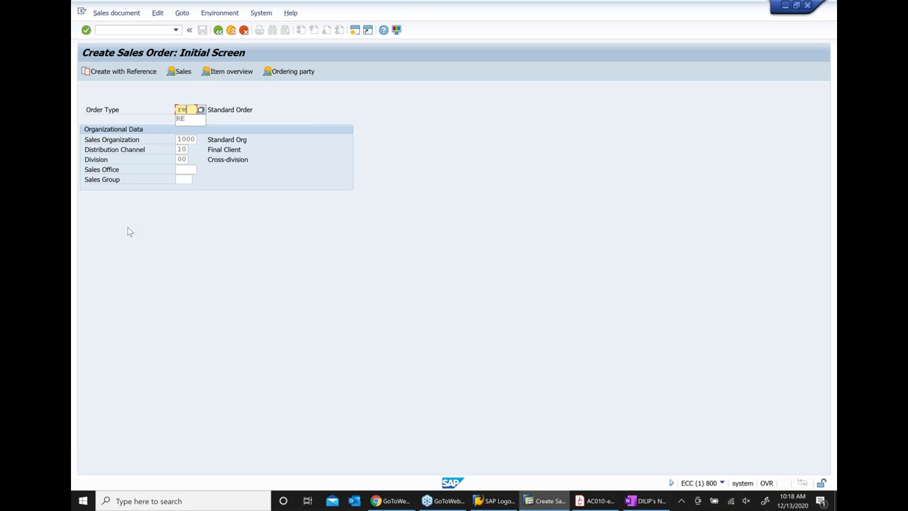
pyautogui.press('Return')
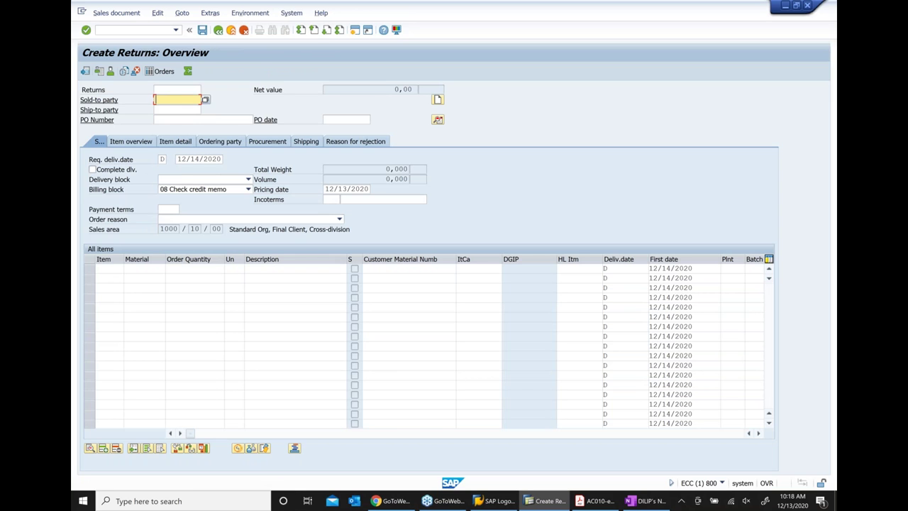
pyautogui.press('BackSpace')
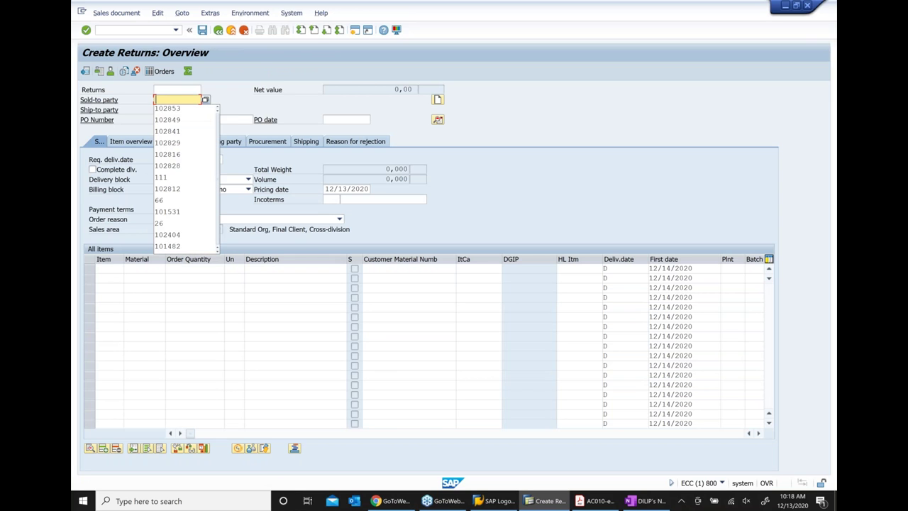
pyautogui.press('Down')
pyautogui.press('Return')
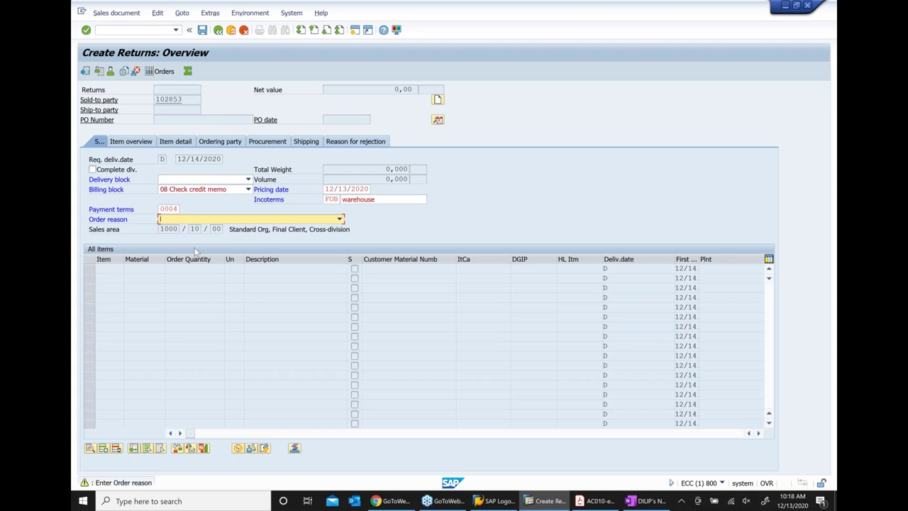
pyautogui.click(341, 220)
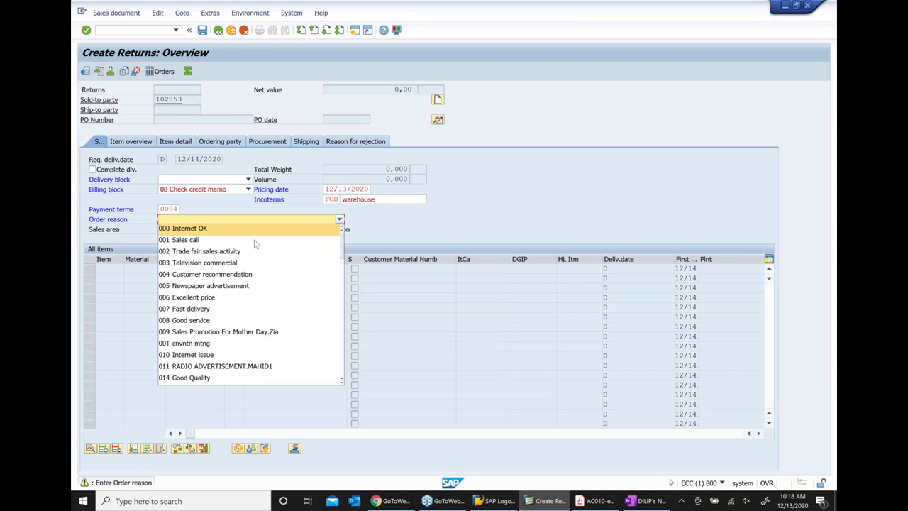
pyautogui.scroll(-1, 201, 378)
pyautogui.click(218, 378)
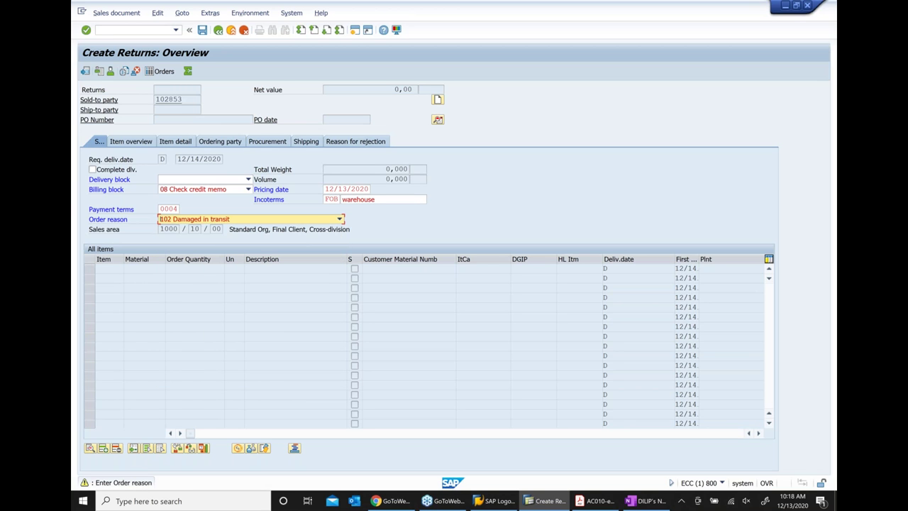
pyautogui.press('Return')
pyautogui.press('Return')
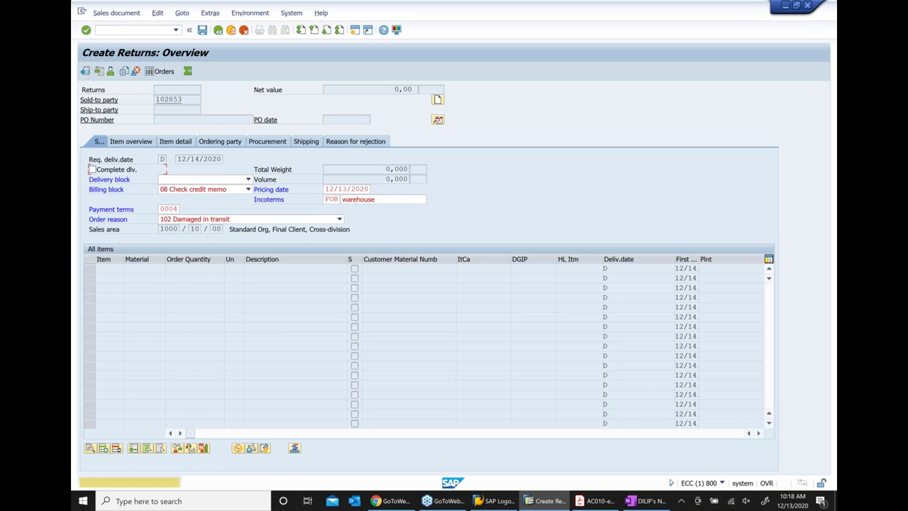
# Enter material 14798 with quantity 10 as the first return item
pyautogui.press('Return')
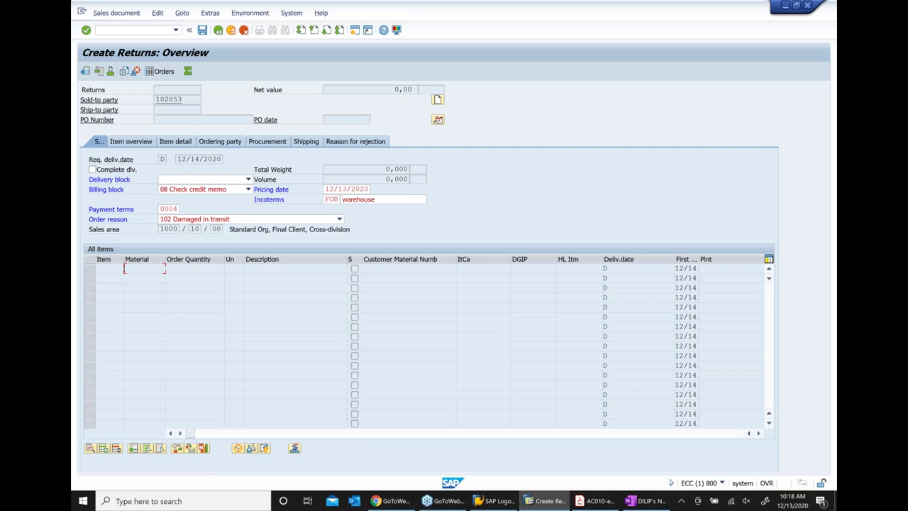
pyautogui.press('BackSpace')
pyautogui.press('Down')
pyautogui.press('Return')
pyautogui.press('Tab')
pyautogui.write('10')
pyautogui.press('Return')
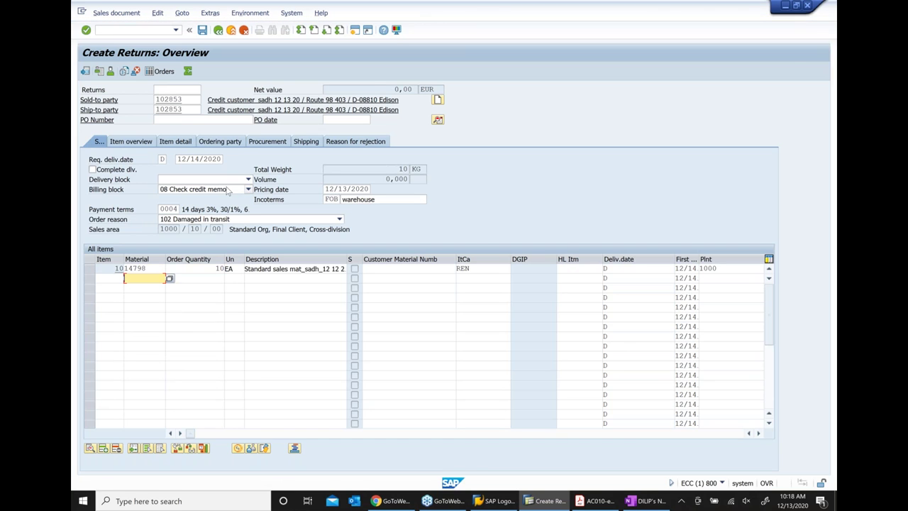
# Add condition PR00 at 250 to the item and save the return order
pyautogui.click(211, 269)
pyautogui.press('Return')
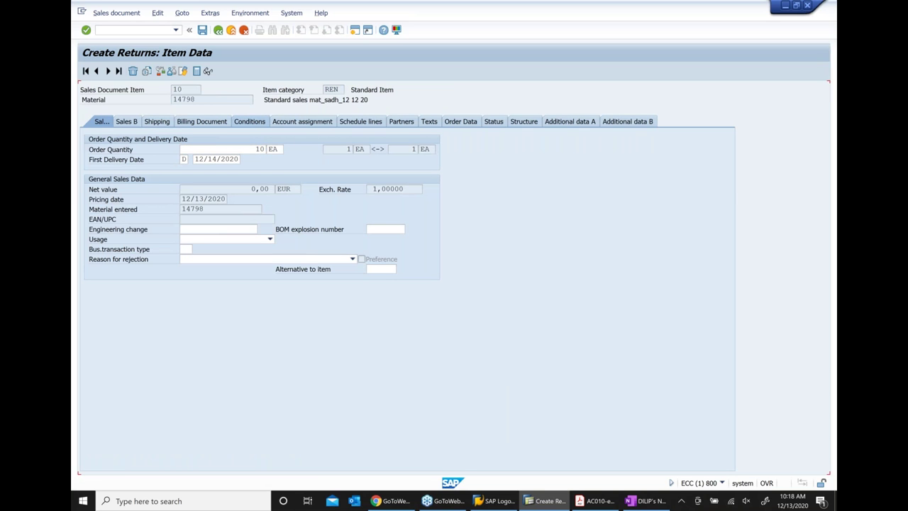
pyautogui.click(252, 121)
pyautogui.write('pr00')
pyautogui.press('Tab')
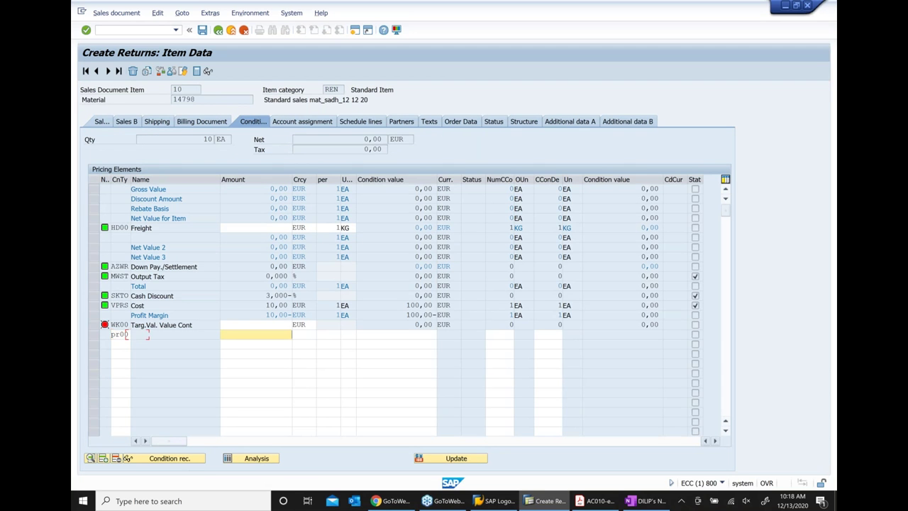
pyautogui.write('250')
pyautogui.press('Return')
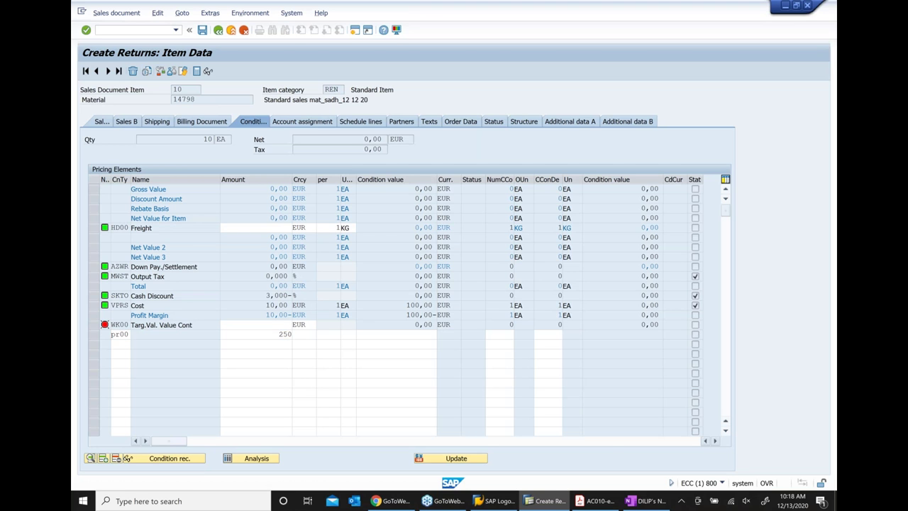
pyautogui.click(219, 34)
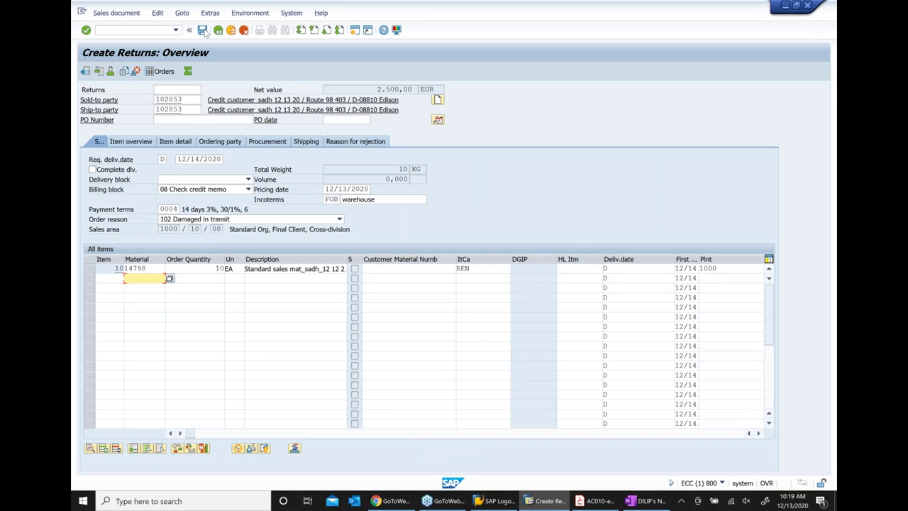
pyautogui.hotkey('ctrl', 's')
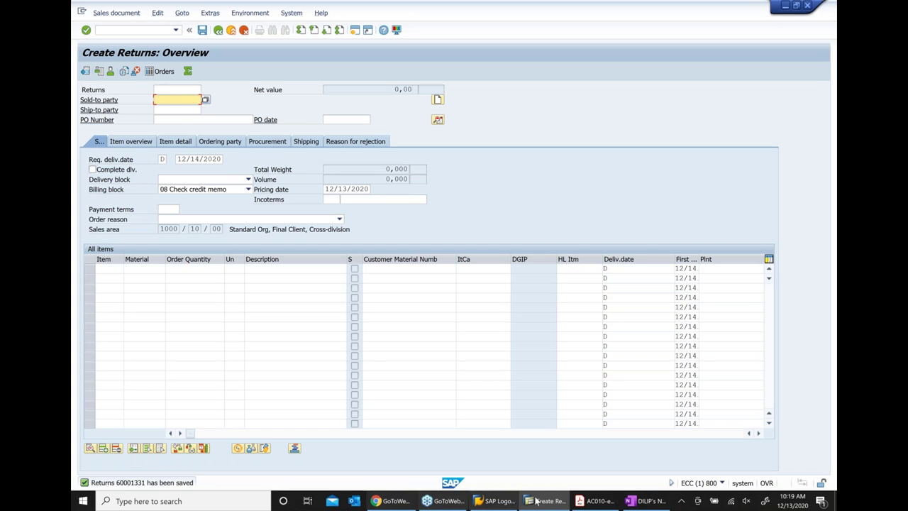
# Add the indented sub-bullet 'no credit check was performed' under the return order line, then return to SAP
pyautogui.click(638, 504)
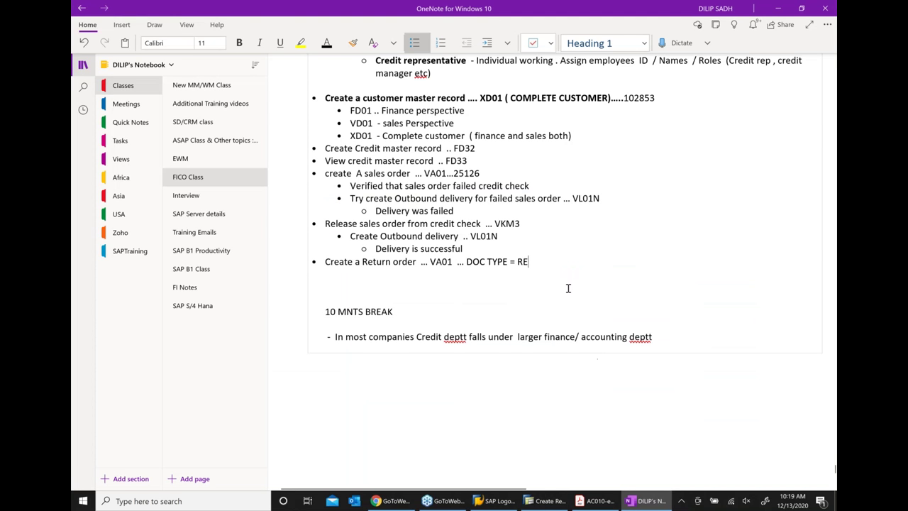
pyautogui.press('Return')
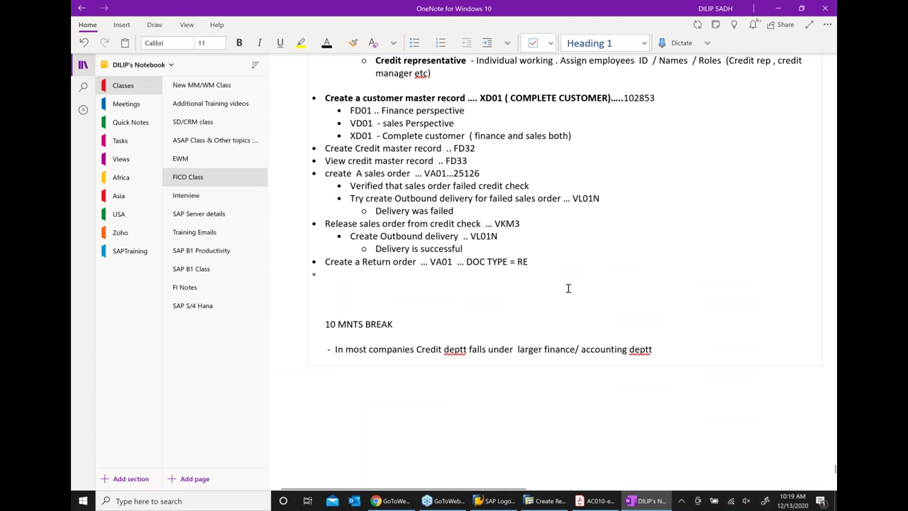
pyautogui.click(487, 45)
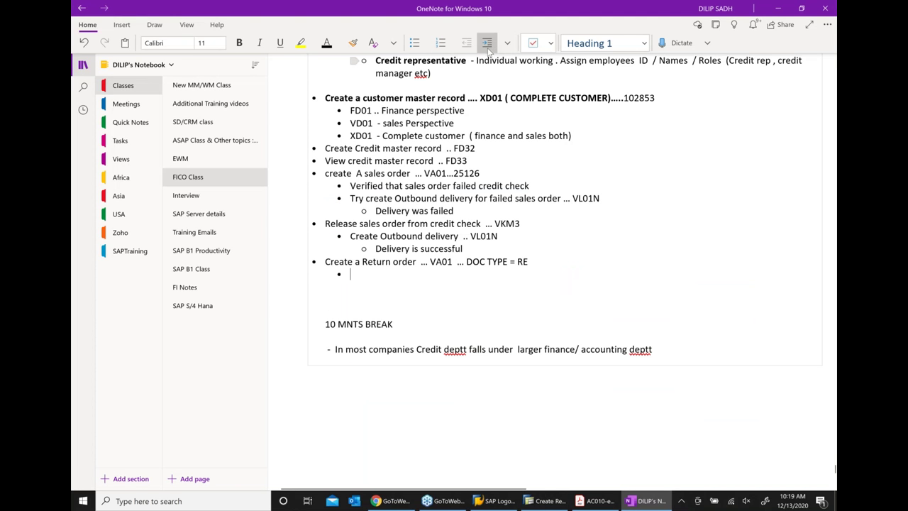
pyautogui.write('no cre')
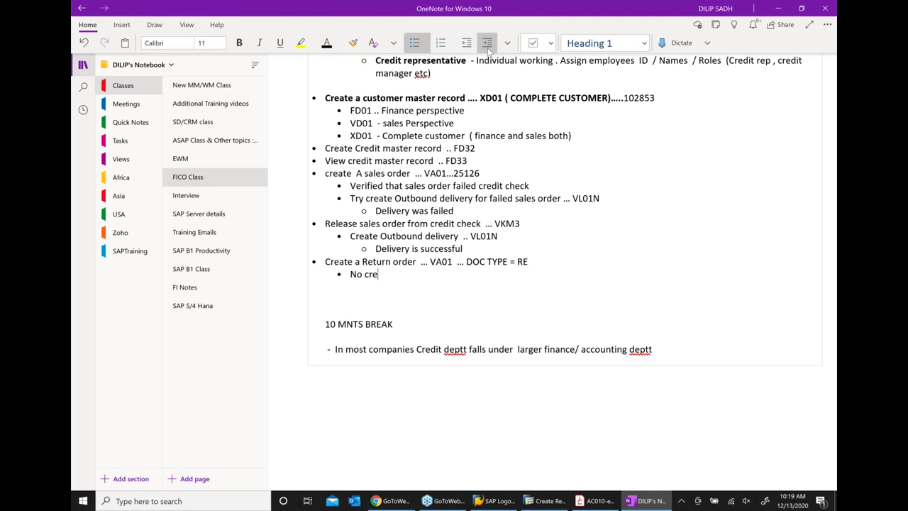
pyautogui.write('dit check was performed')
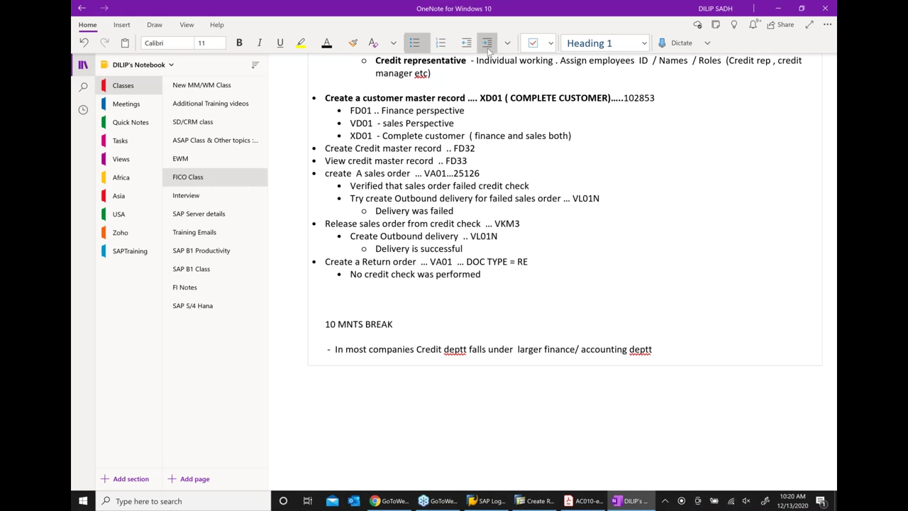
pyautogui.click(553, 502)
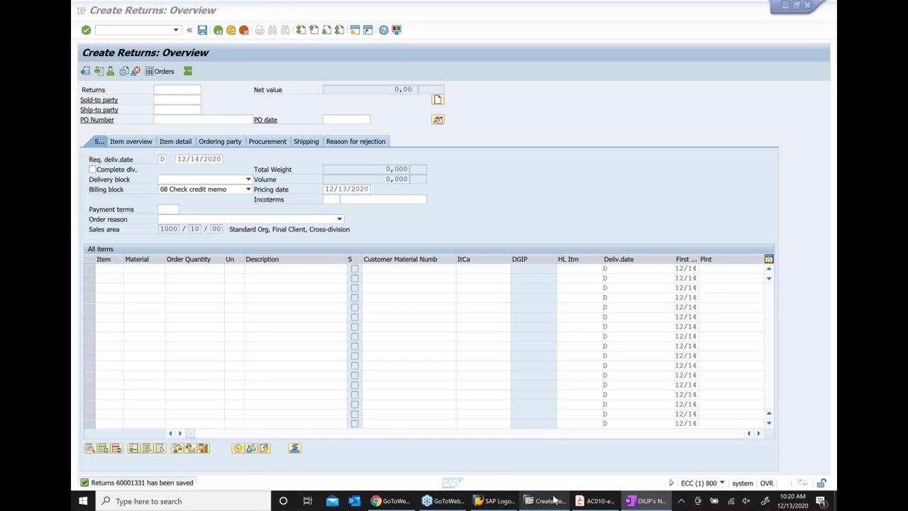
# Exit VA01 and start report F.31 from Accounting > Credit Management > Credit management info system
pyautogui.click(231, 30)
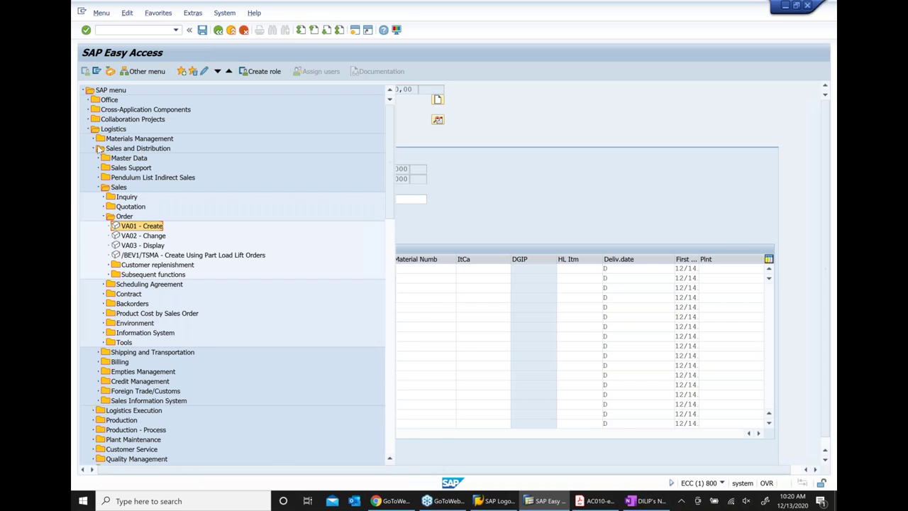
pyautogui.click(100, 148)
pyautogui.scroll(-3, 221, 287)
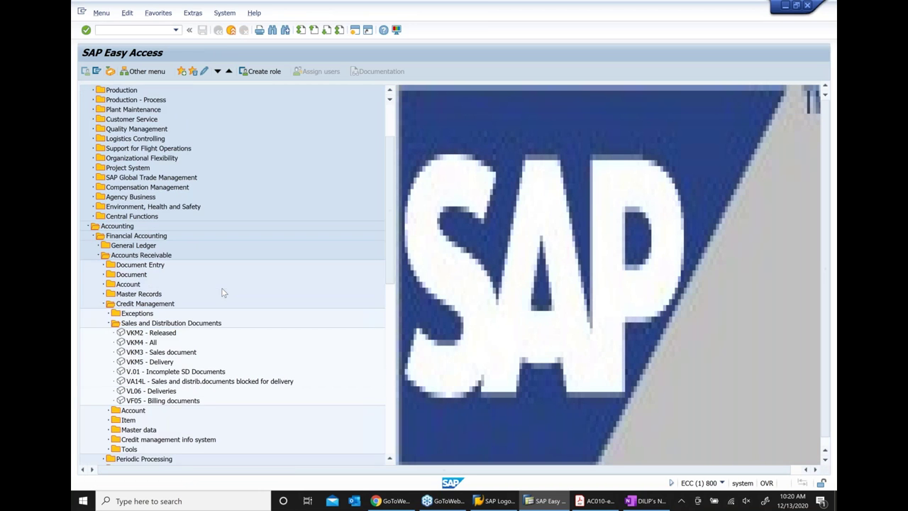
pyautogui.scroll(-4, 221, 288)
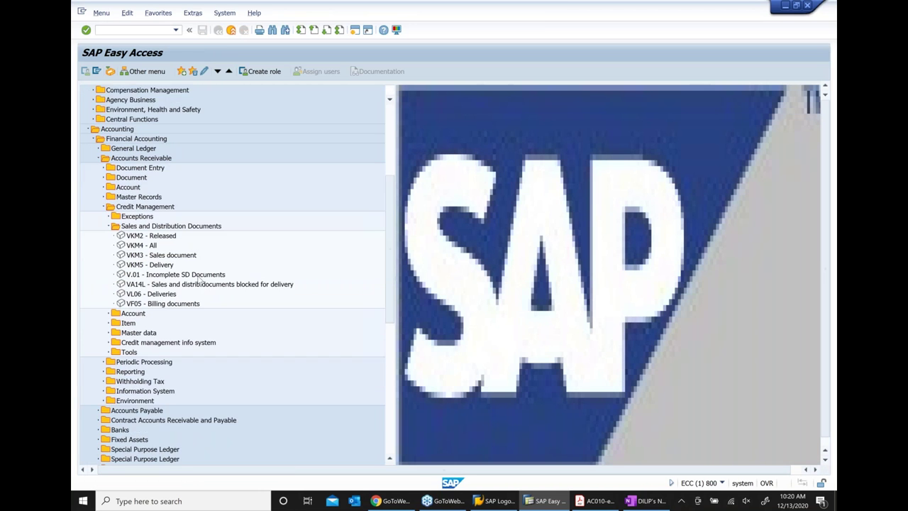
pyautogui.scroll(-1, 199, 281)
pyautogui.click(115, 314)
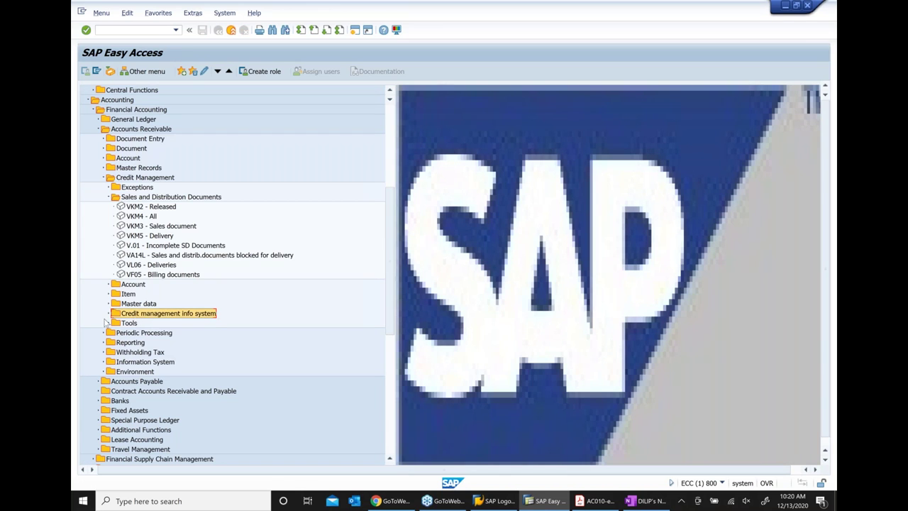
pyautogui.click(109, 314)
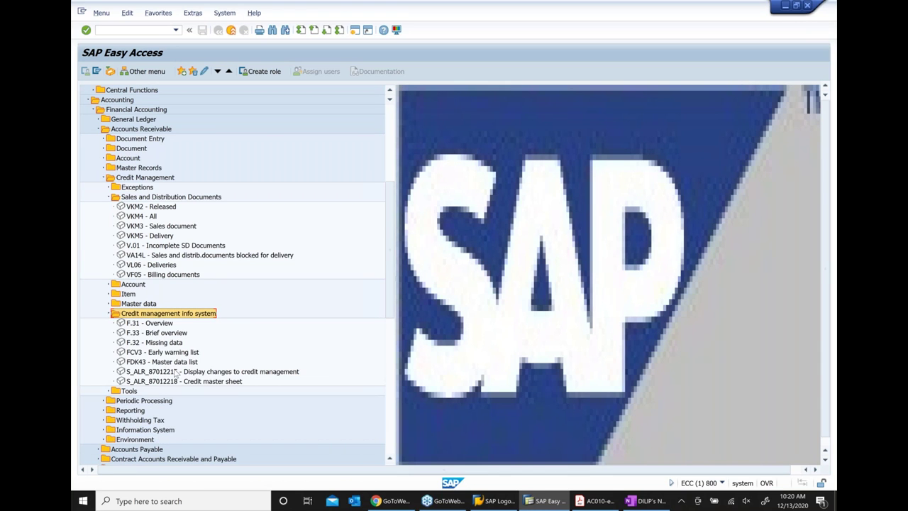
pyautogui.doubleClick(152, 323)
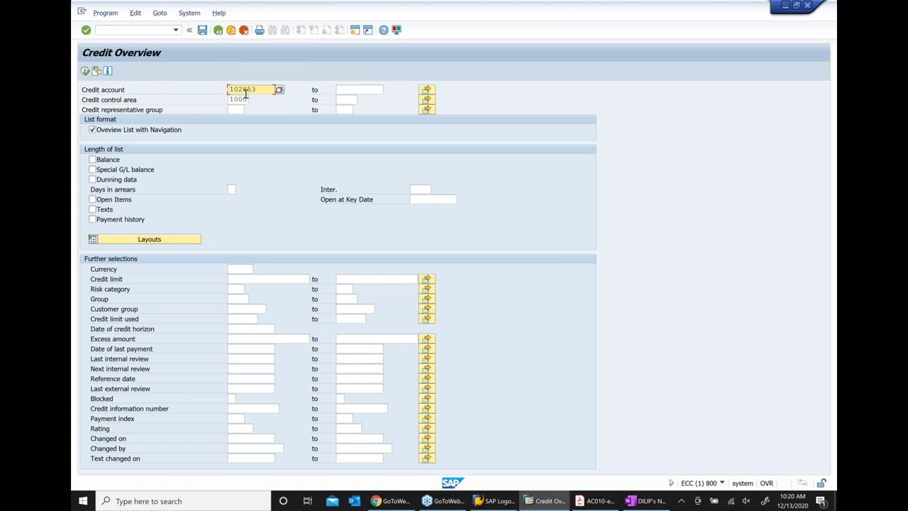
# Run the credit overview, check the customer's details and payment history, then go back
pyautogui.click(85, 71)
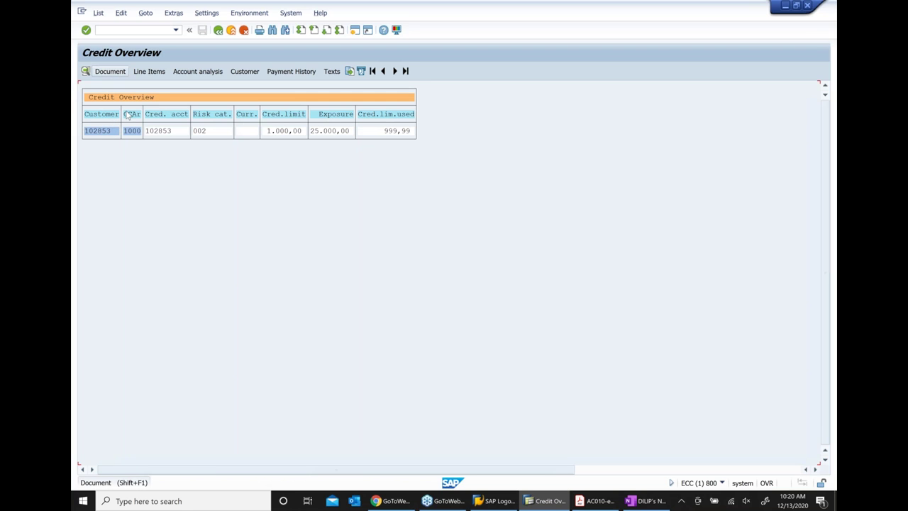
pyautogui.click(103, 133)
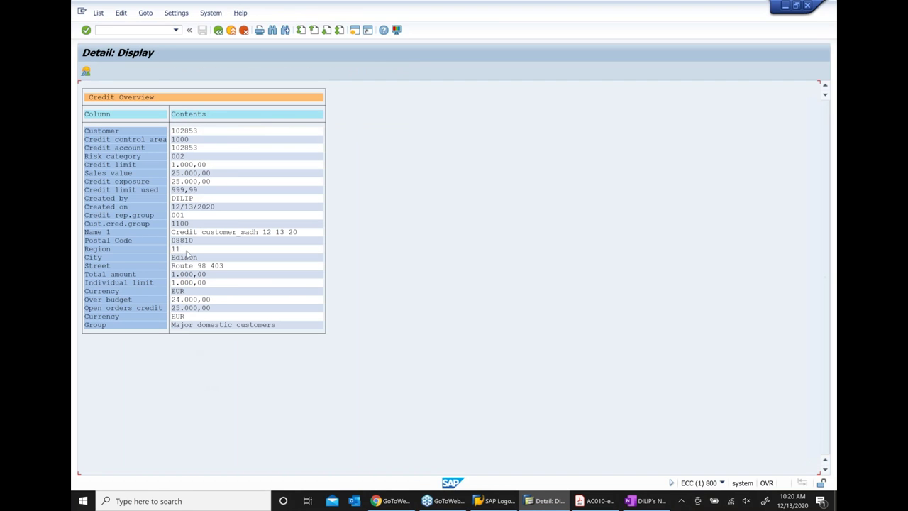
pyautogui.click(86, 72)
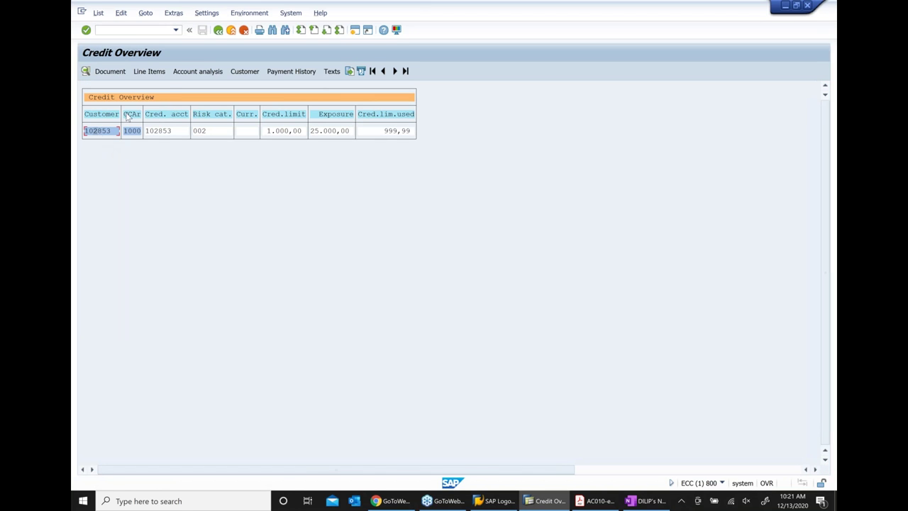
pyautogui.click(288, 72)
pyautogui.click(218, 30)
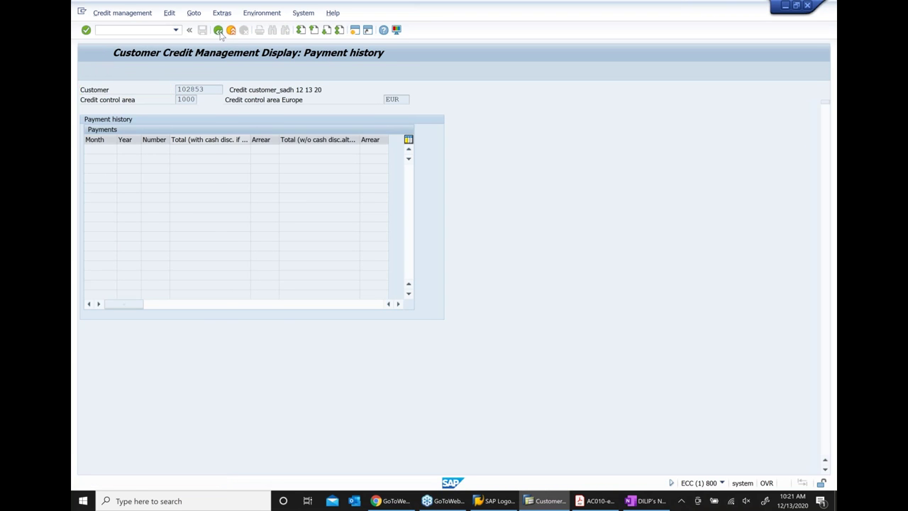